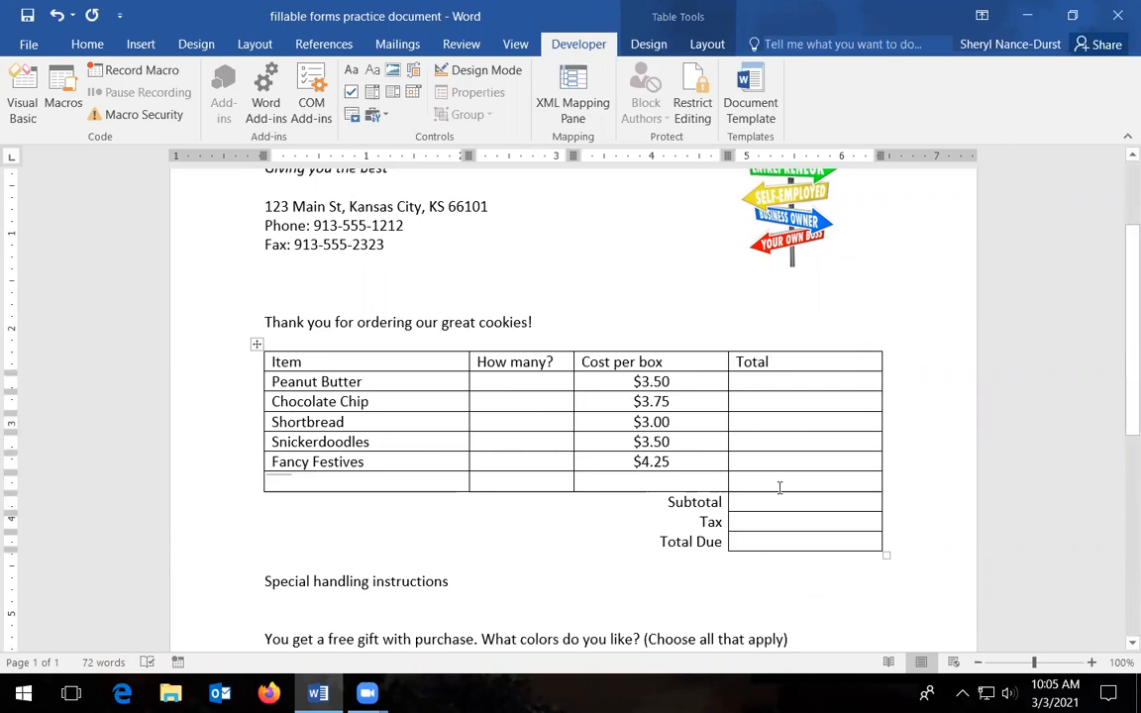
scroll(748, 496, "up", 3)
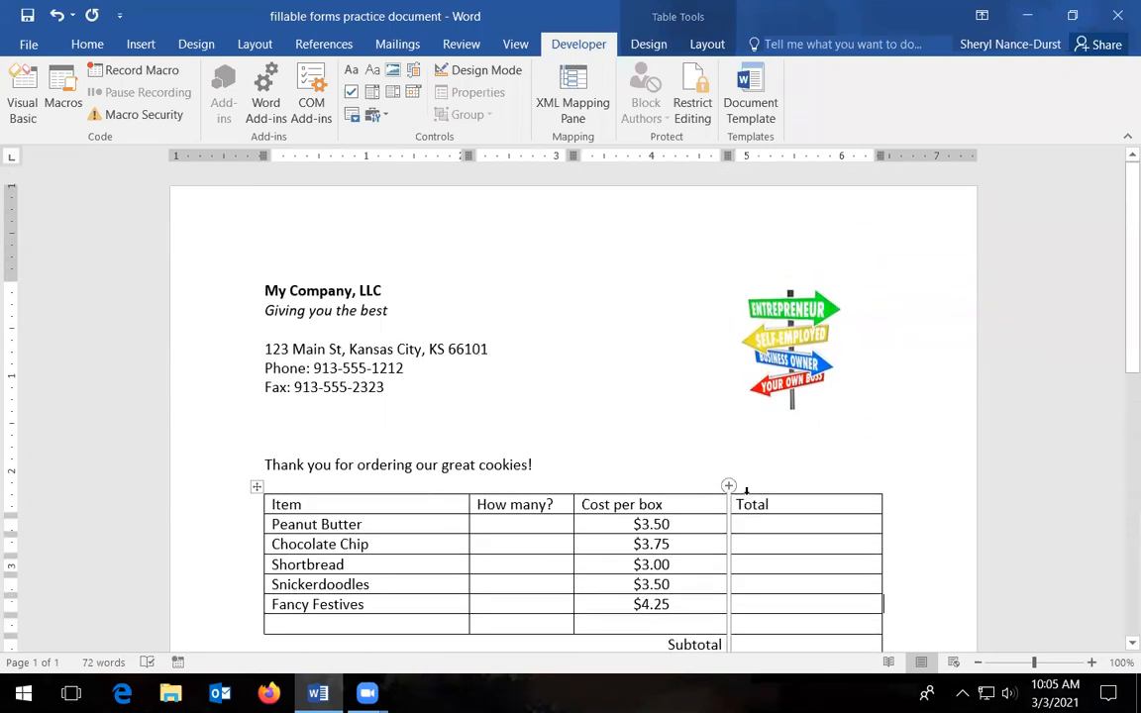
scroll(747, 492, "down", 4)
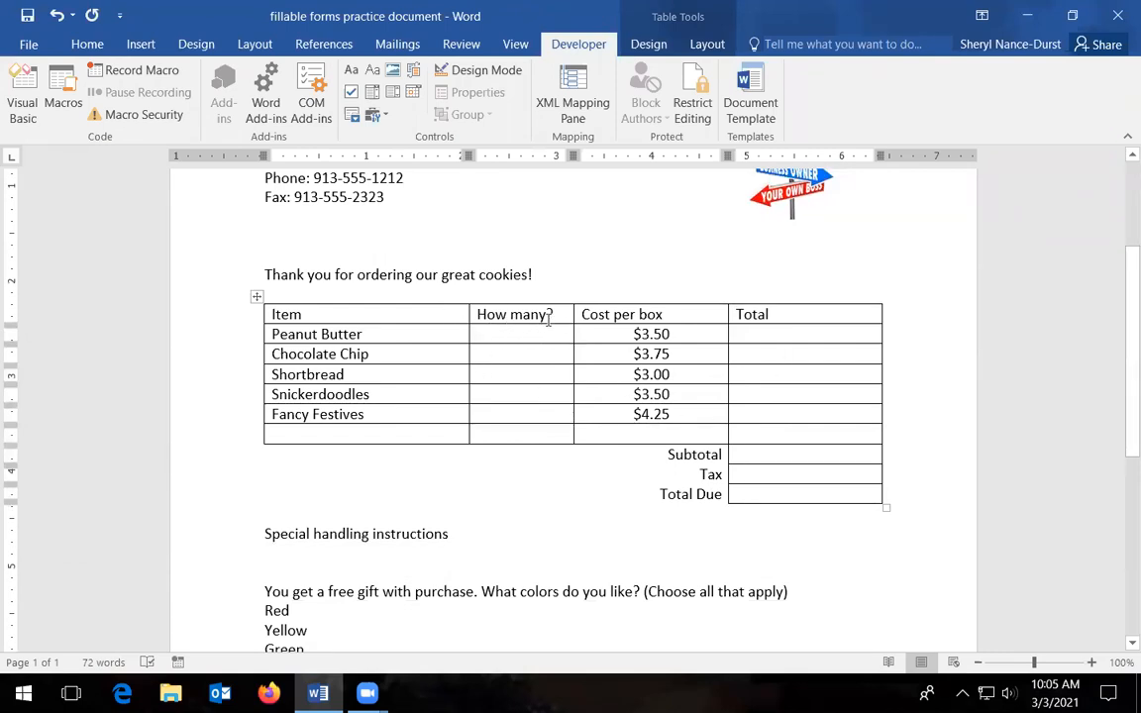
left_click(496, 336)
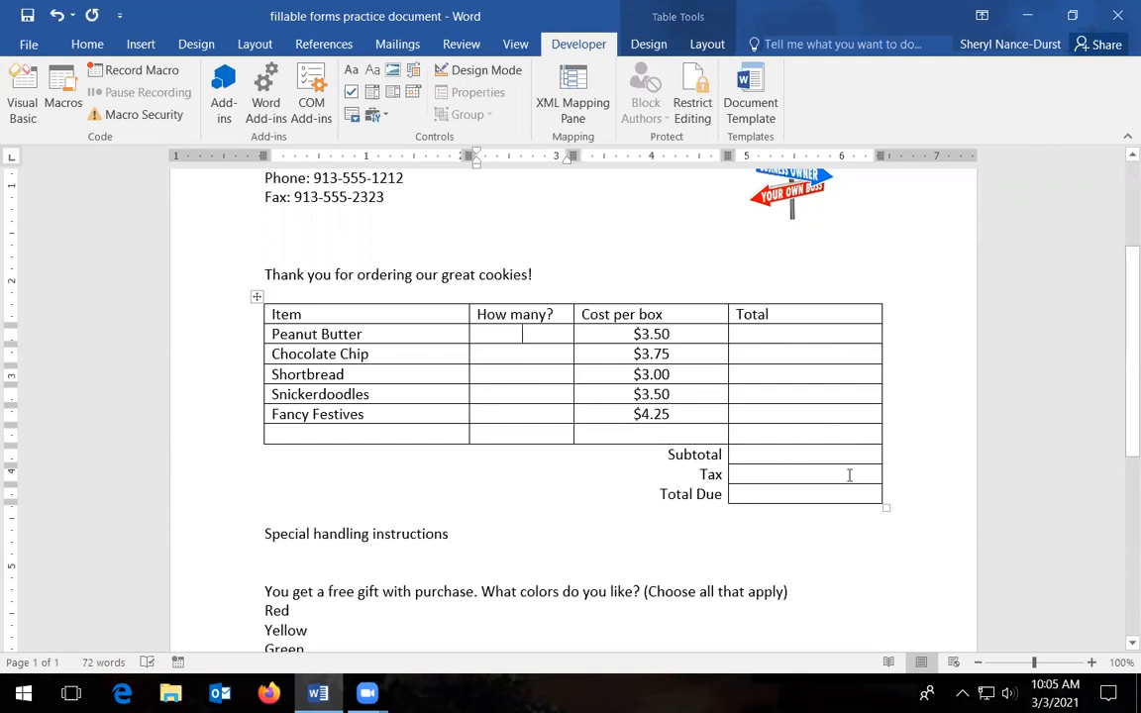
scroll(849, 475, "down", 2)
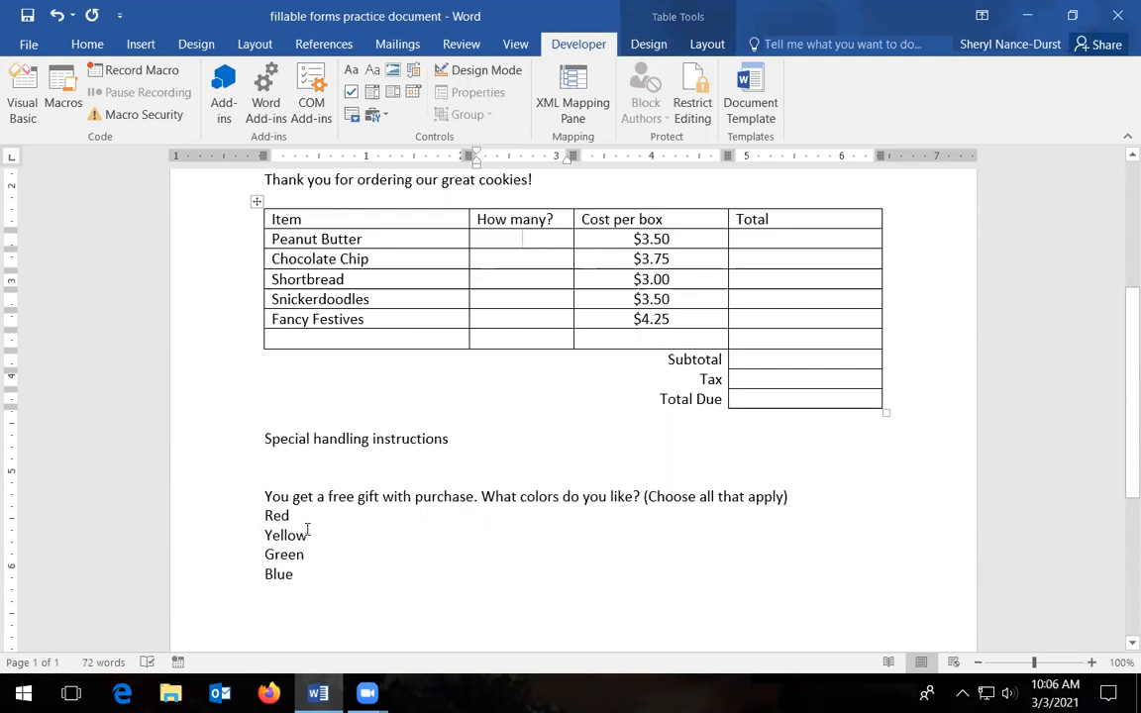
scroll(365, 486, "up", 1)
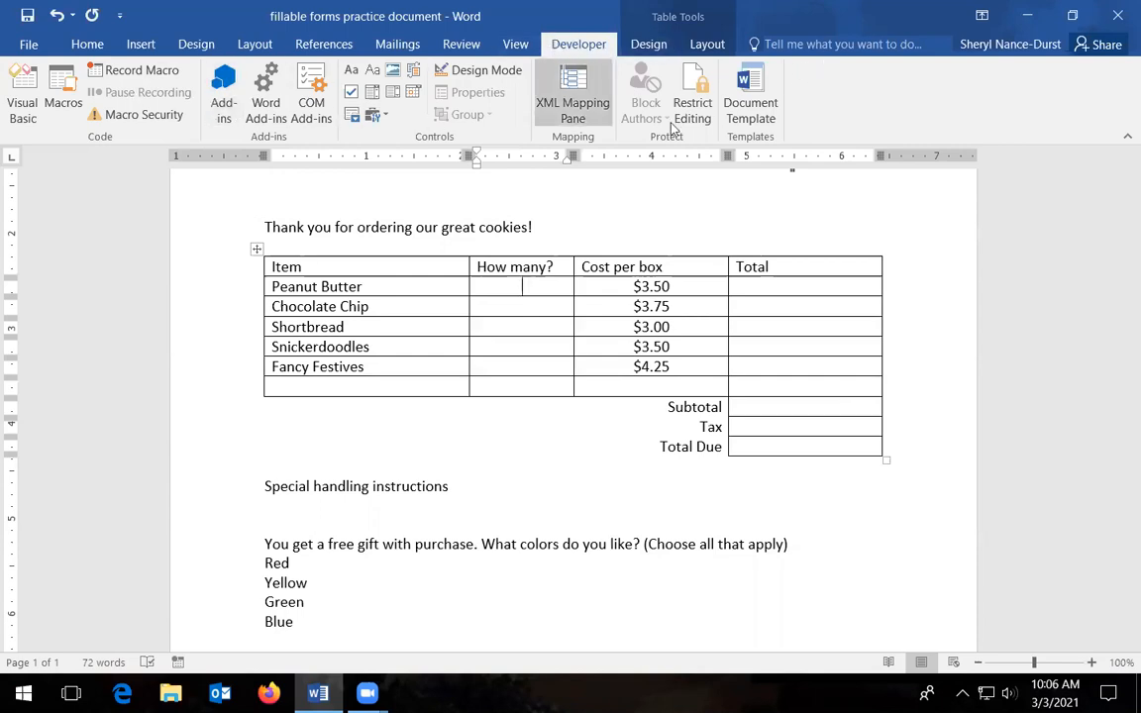
Turn the Developer tab off and on again in the ribbon customization and apply the options
right_click(814, 100)
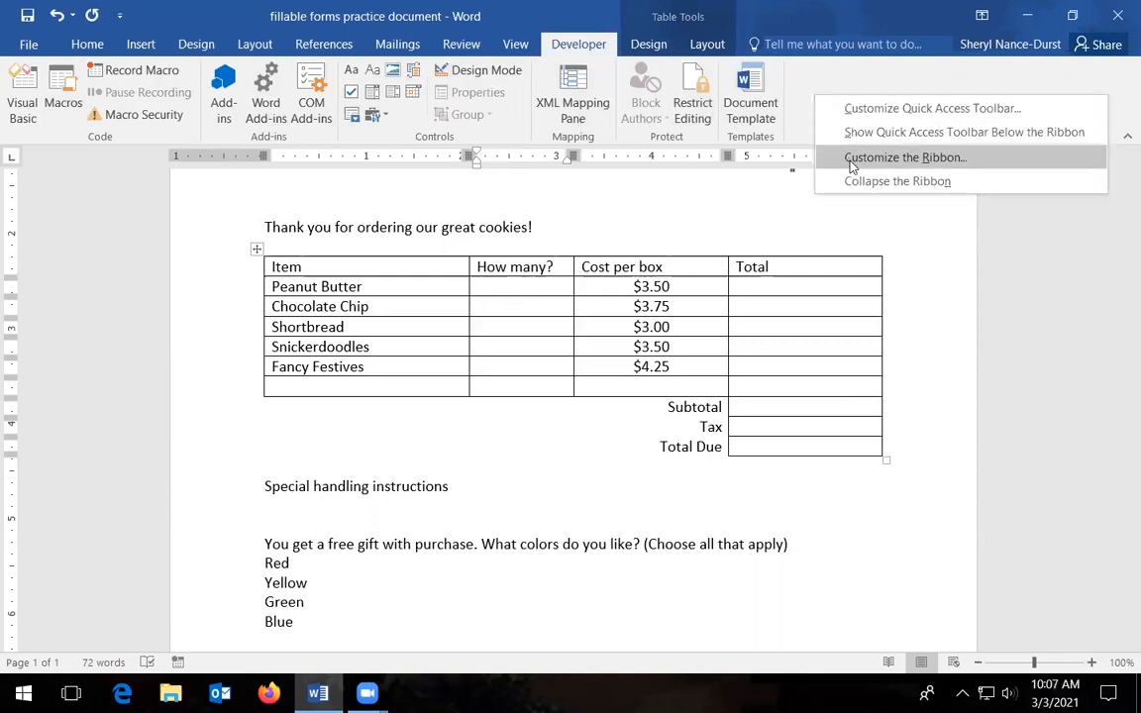
left_click(911, 156)
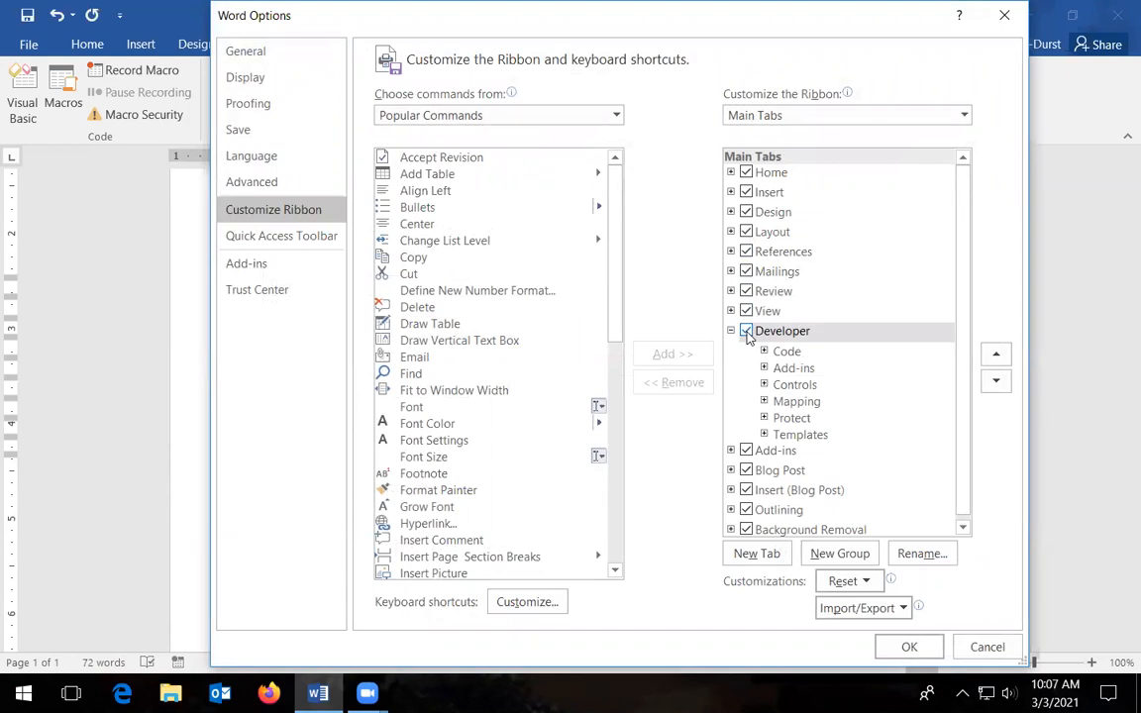
left_click(747, 334)
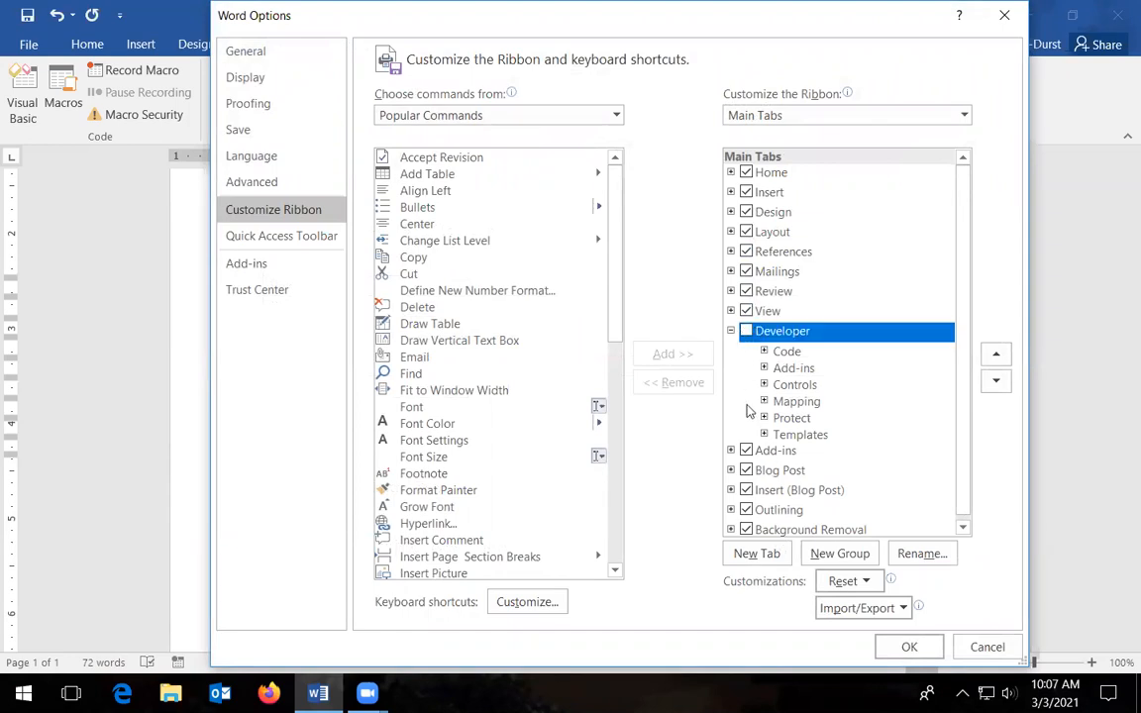
left_click(747, 333)
left_click(907, 647)
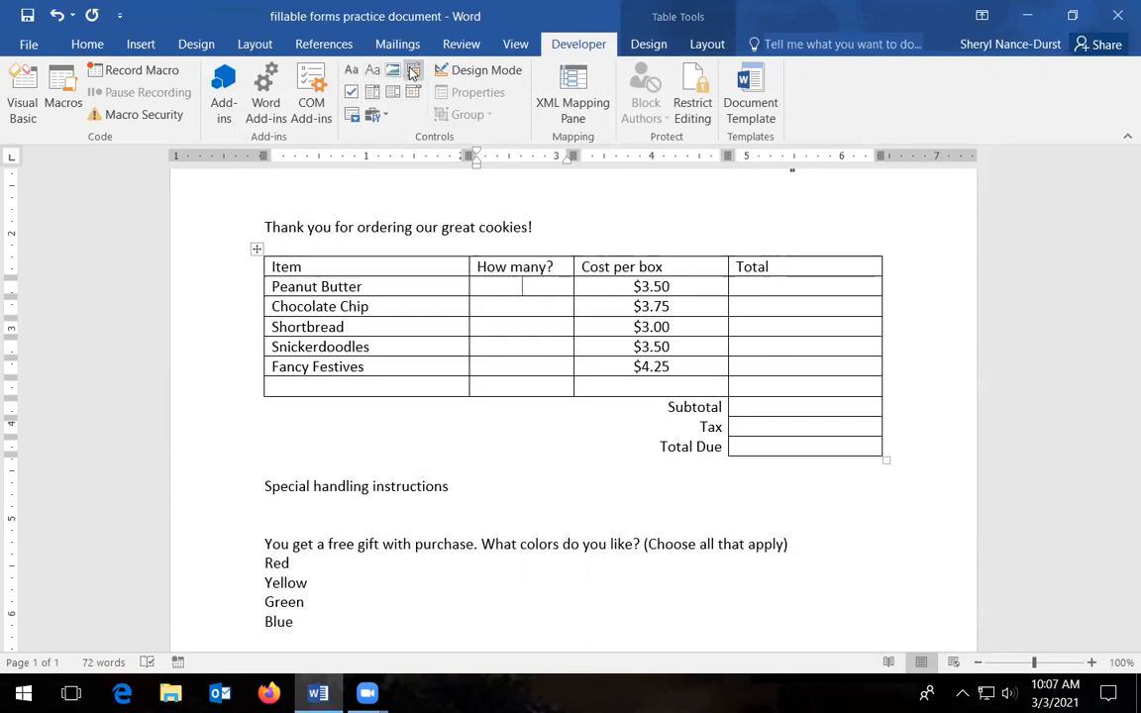
Examine the Legacy Forms, ActiveX and text content controls that are available for building the form
left_click(374, 115)
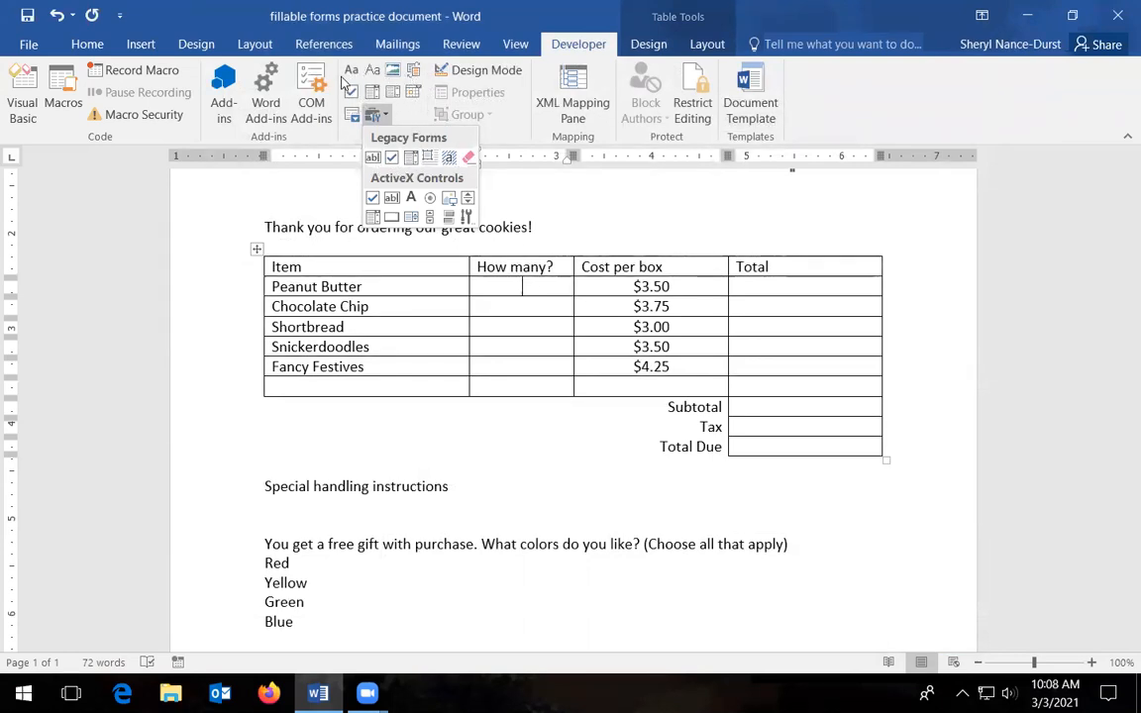
left_click(403, 117)
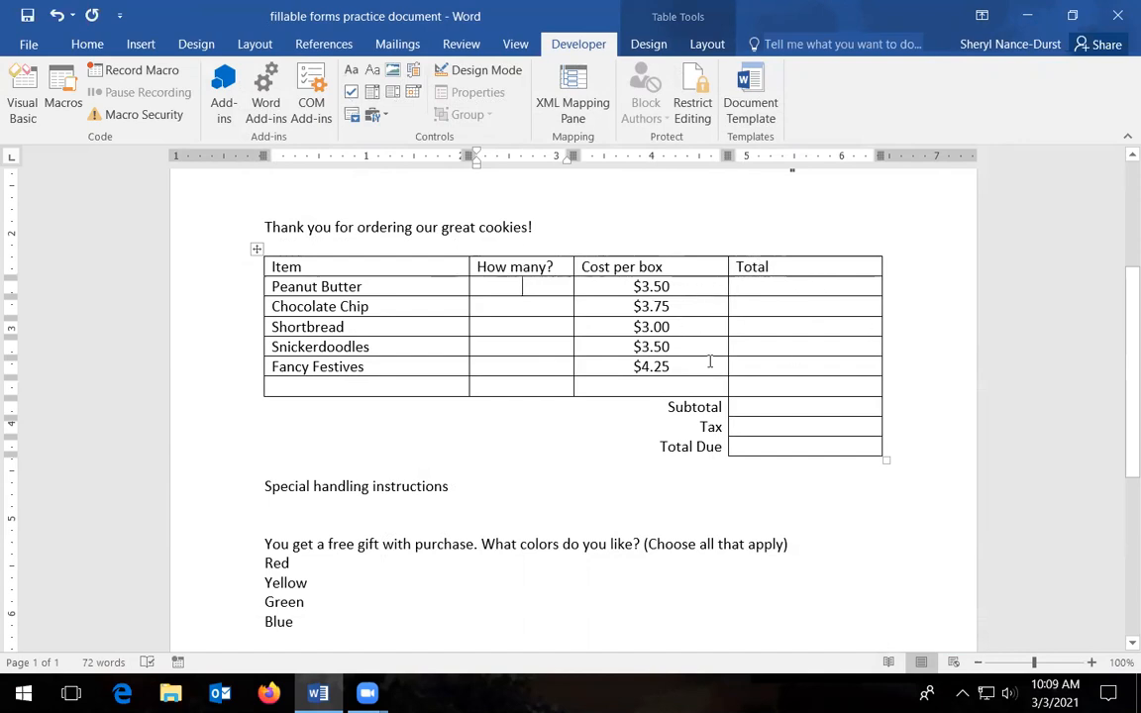
left_click(390, 119)
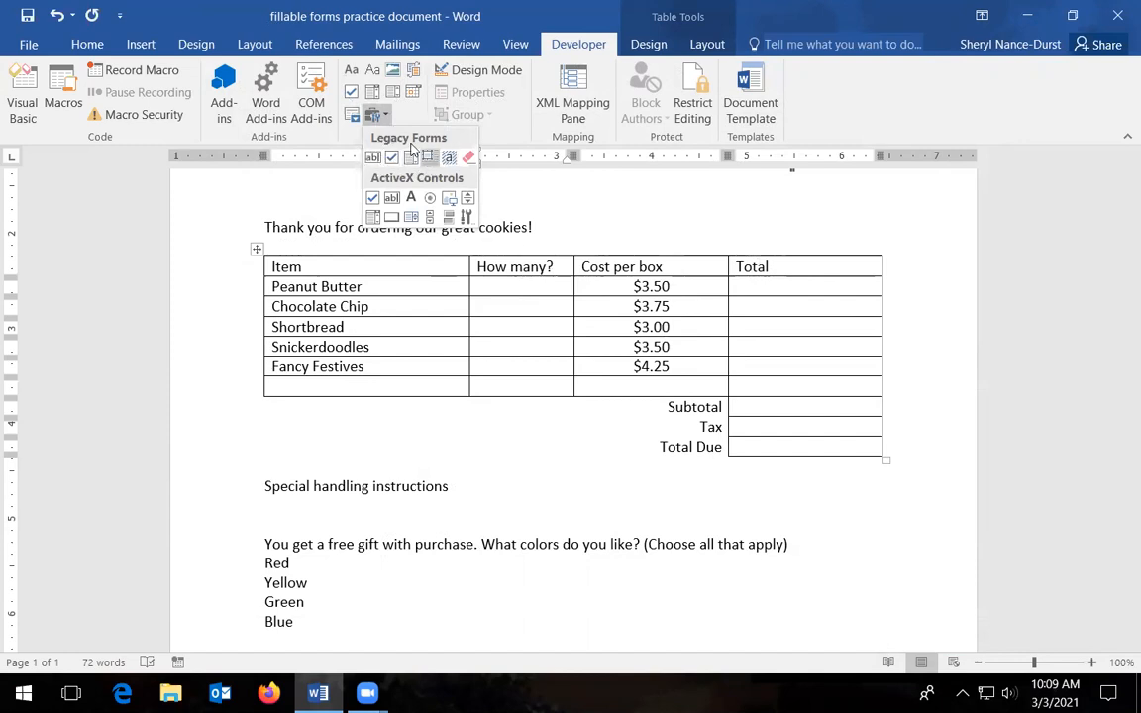
left_click(401, 120)
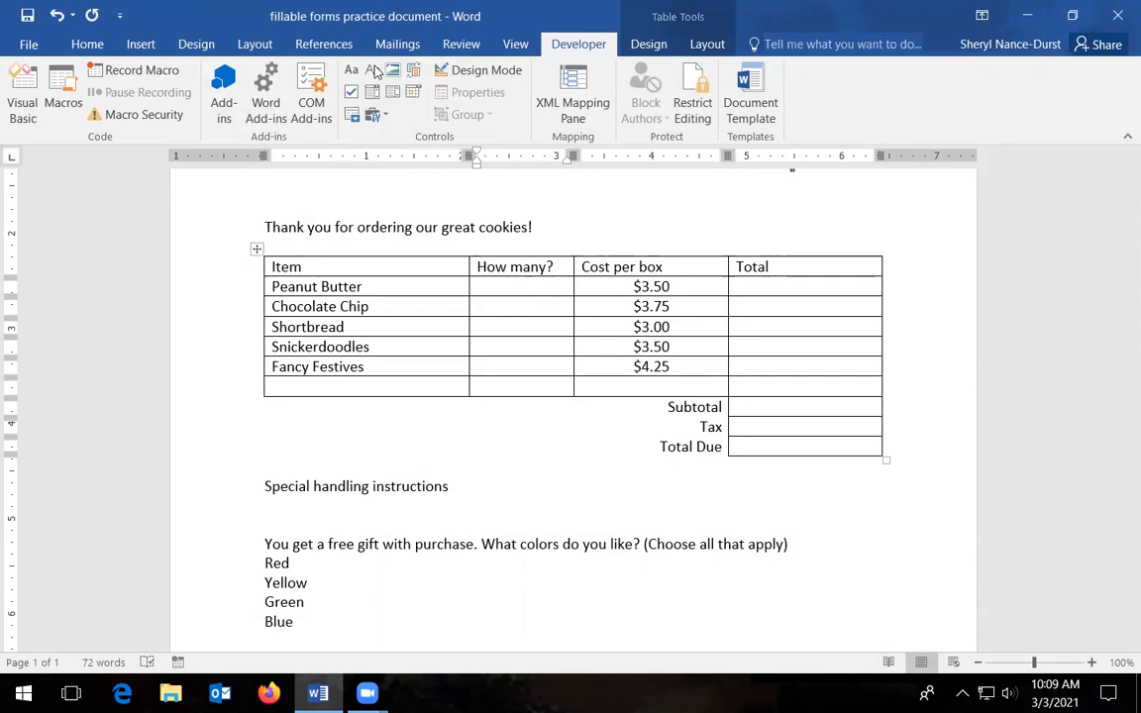
left_click(386, 114)
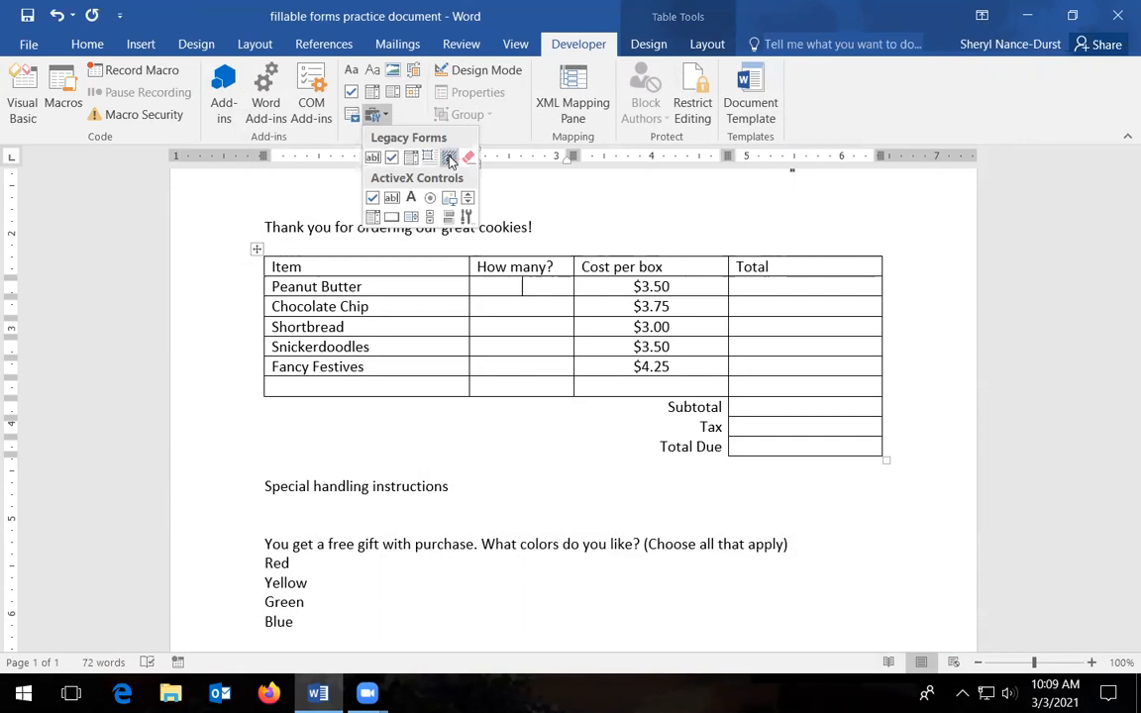
left_click(410, 120)
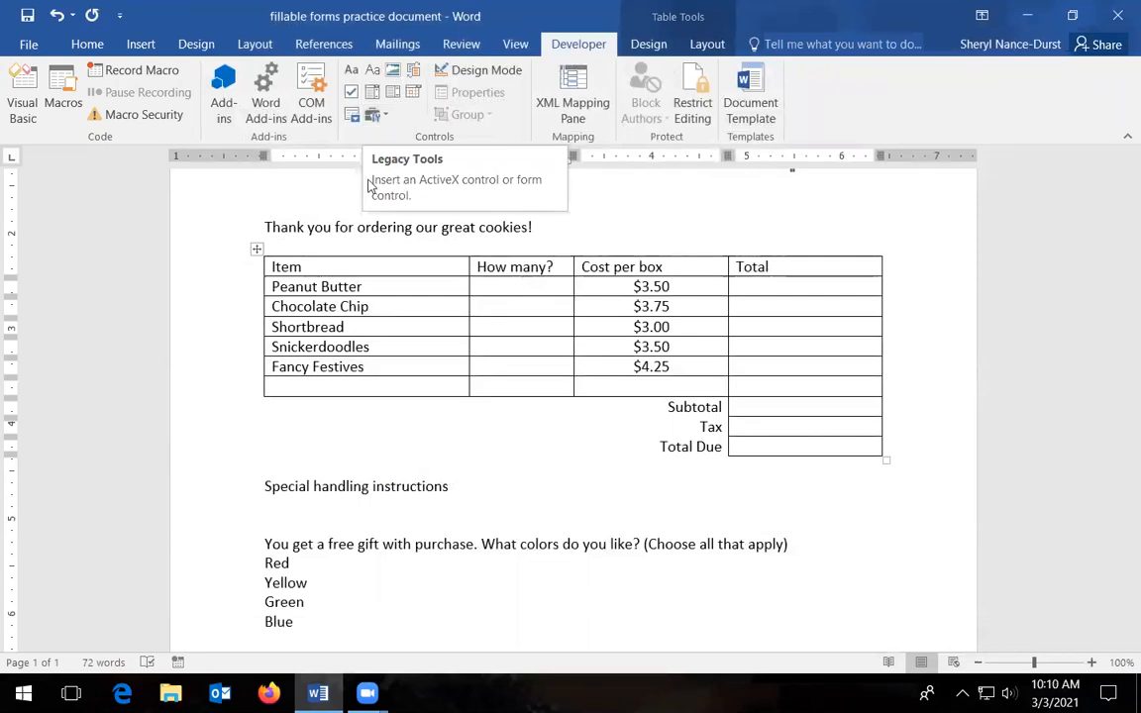
left_click(386, 117)
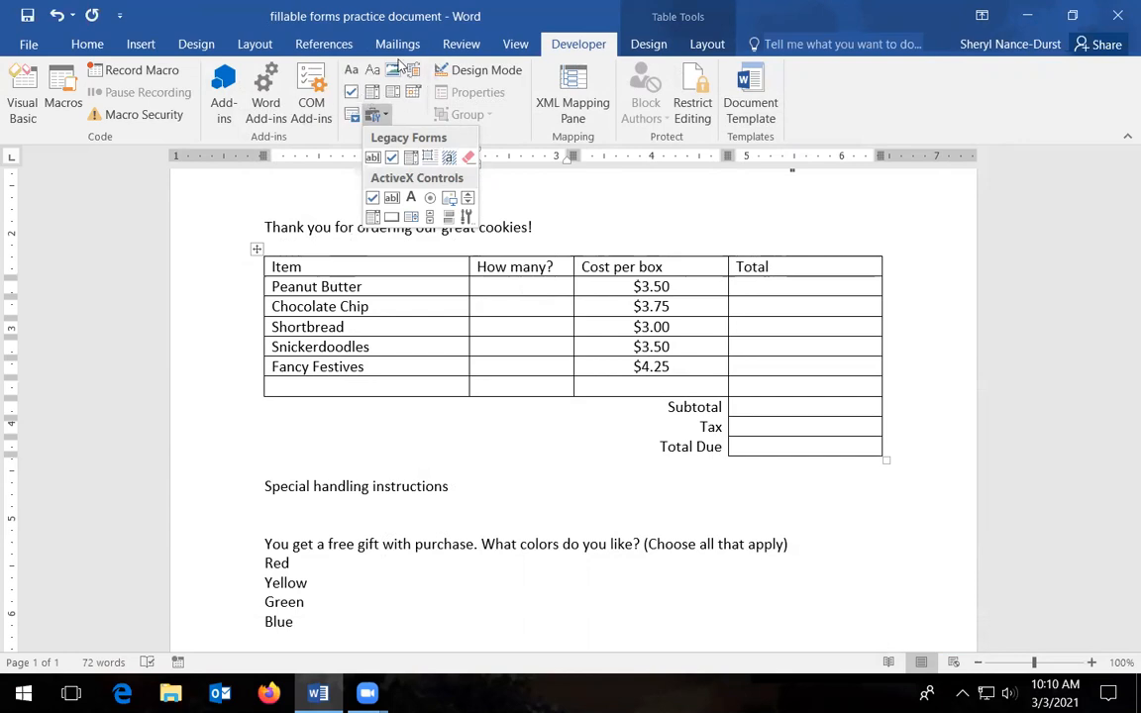
left_click(550, 188)
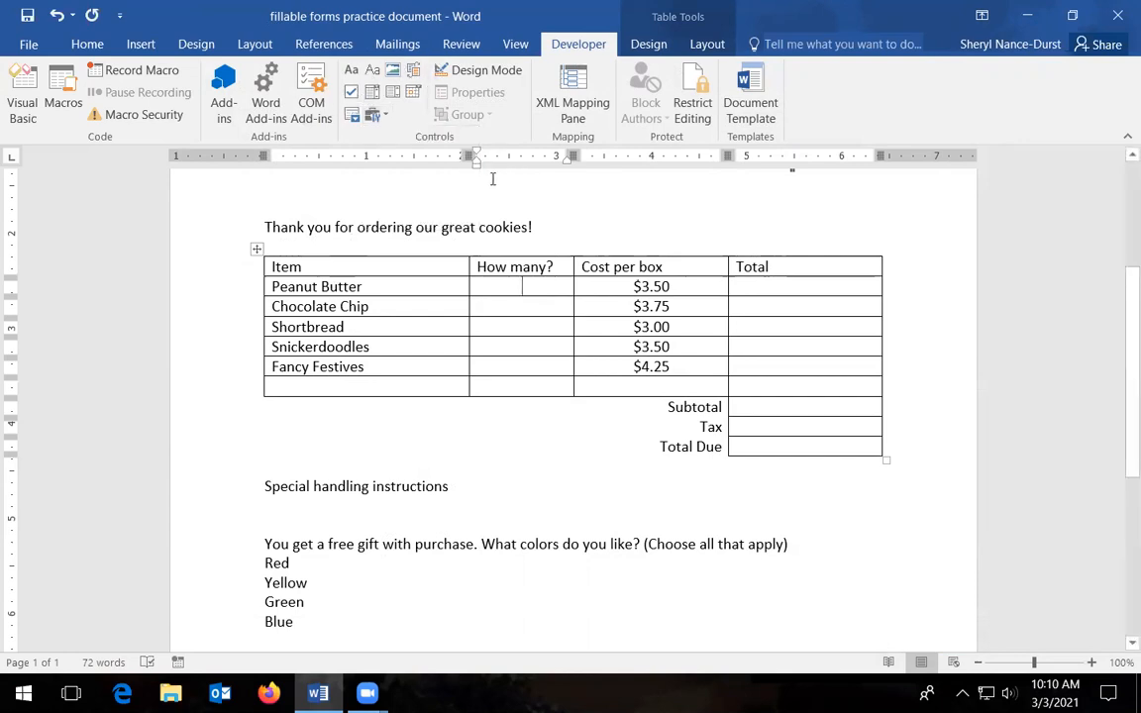
scroll(470, 202, "up", 1)
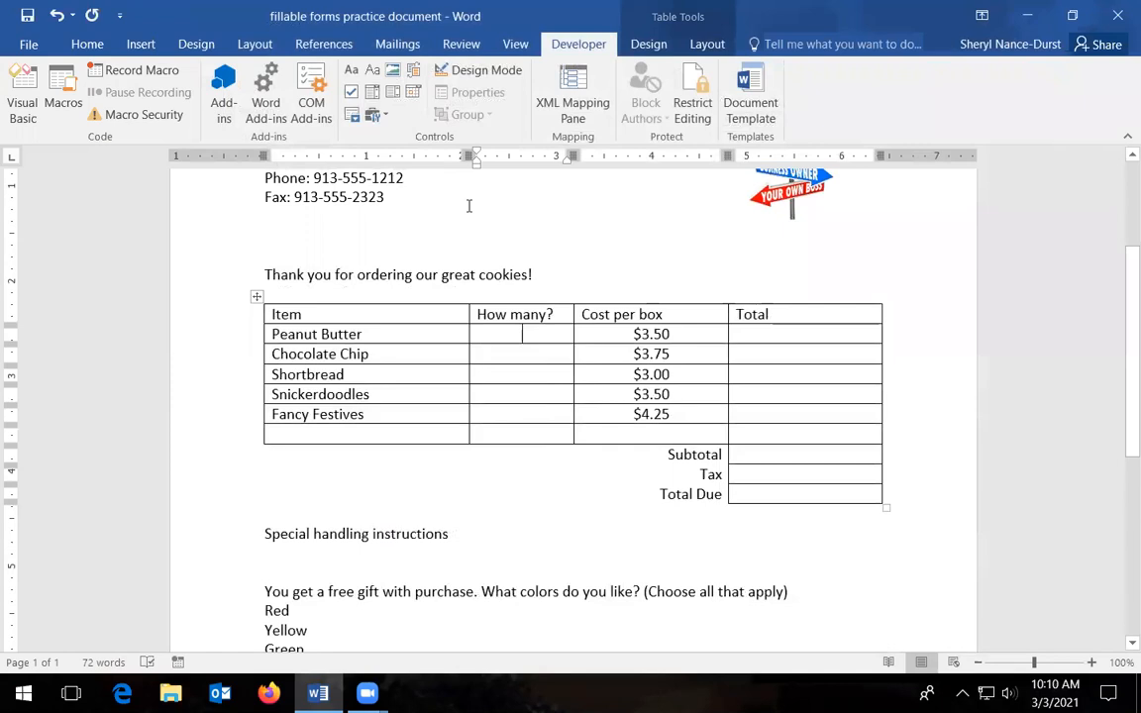
scroll(465, 206, "down", 2)
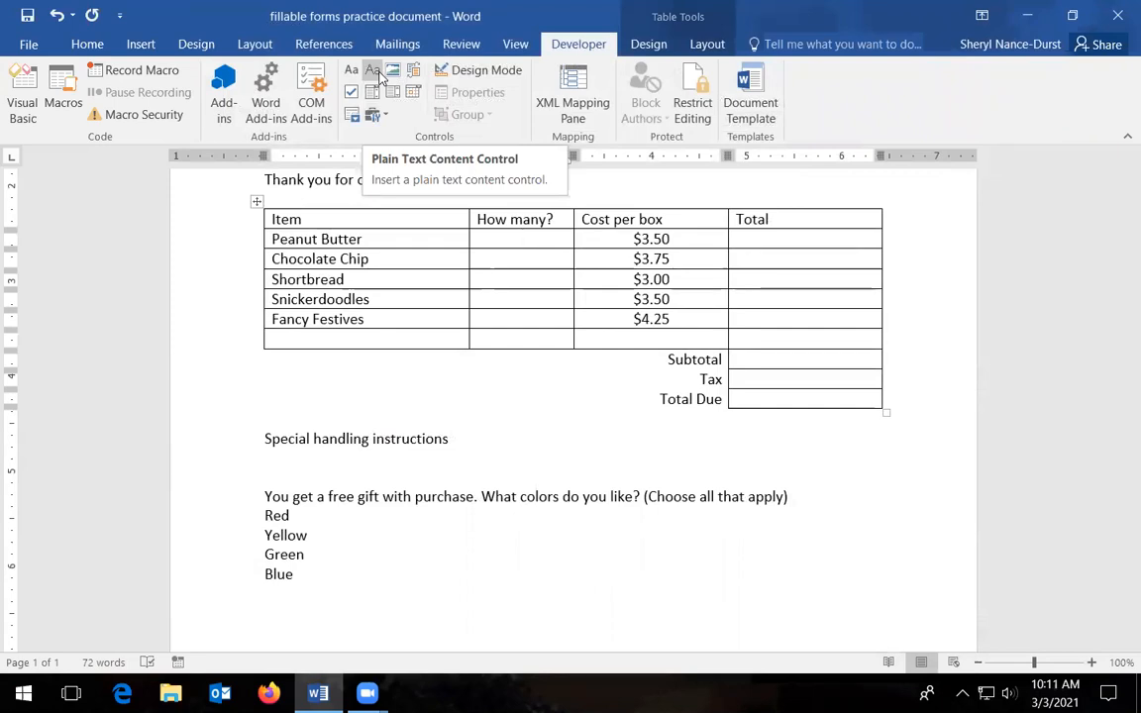
left_click(372, 71)
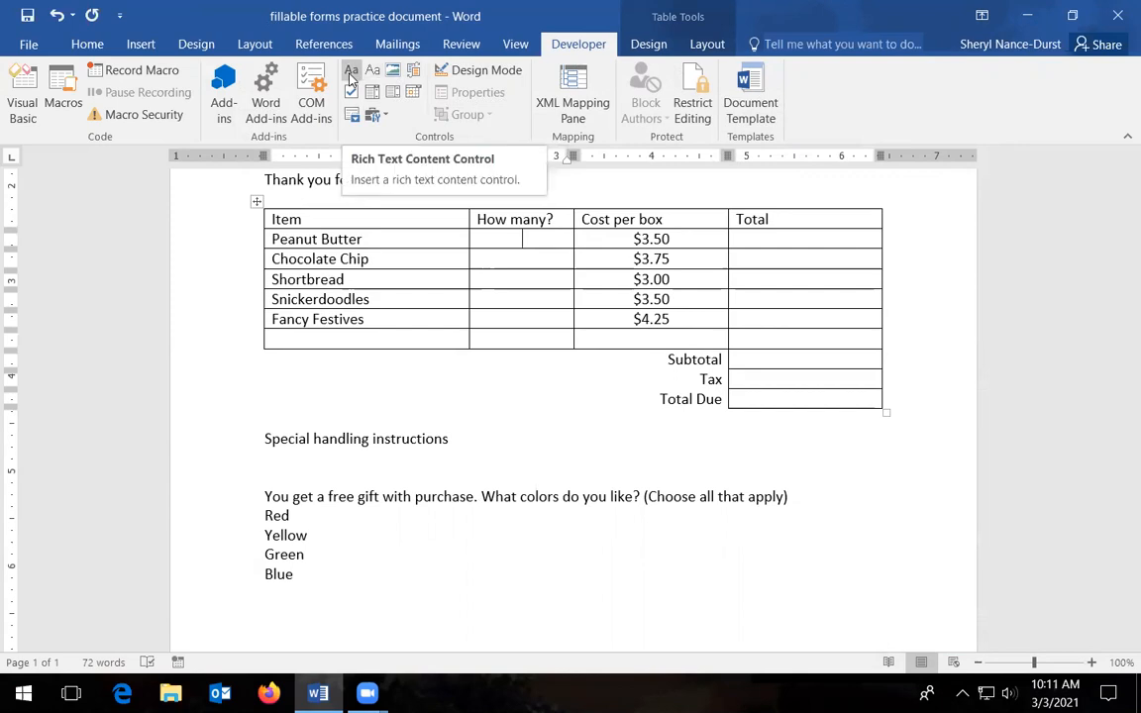
Insert a rich text content control on the line under "Special handling instructions" and change its bounding box colour to light green
left_click(302, 456)
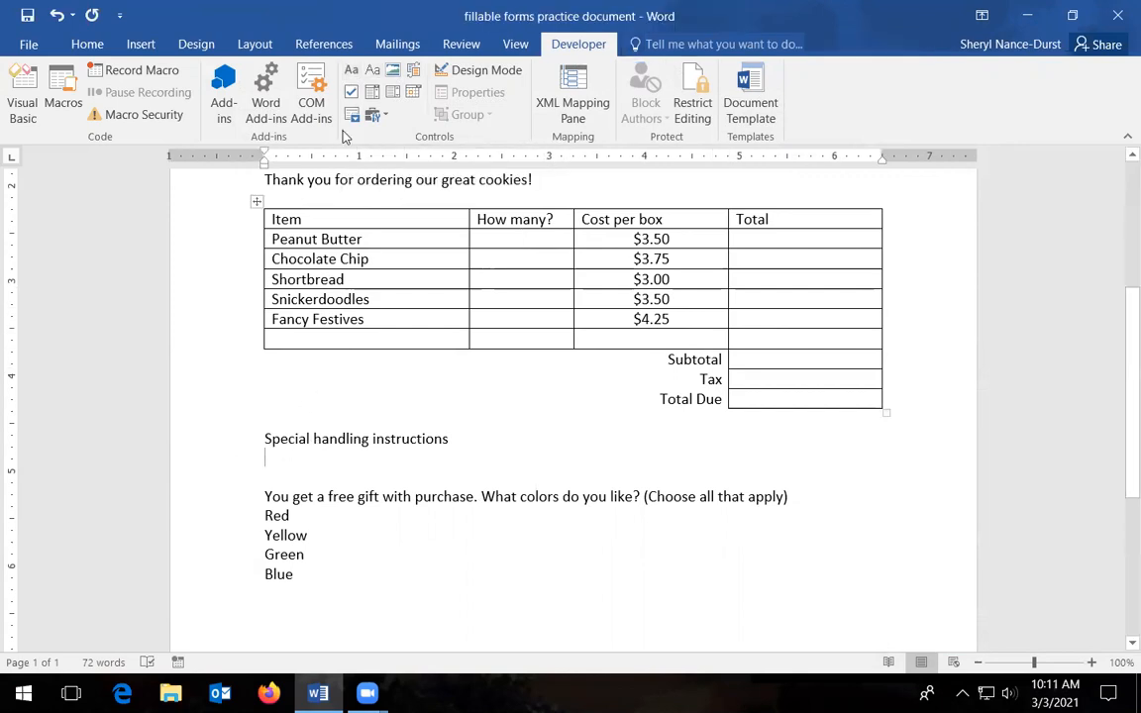
left_click(351, 71)
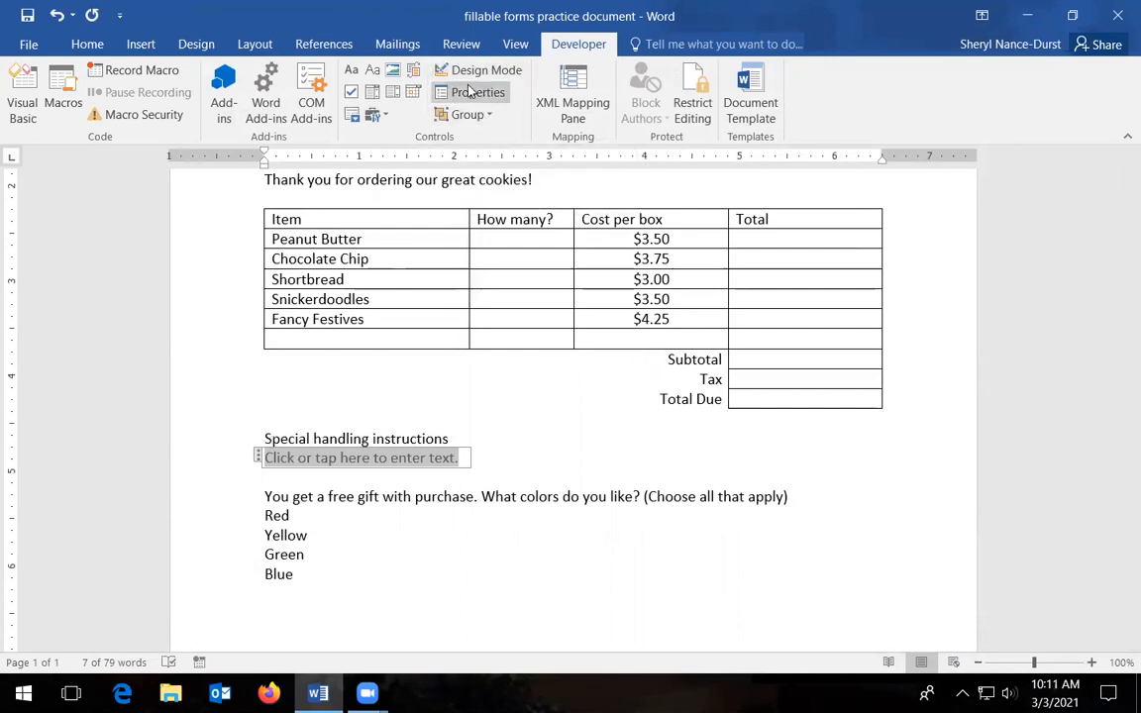
left_click(500, 99)
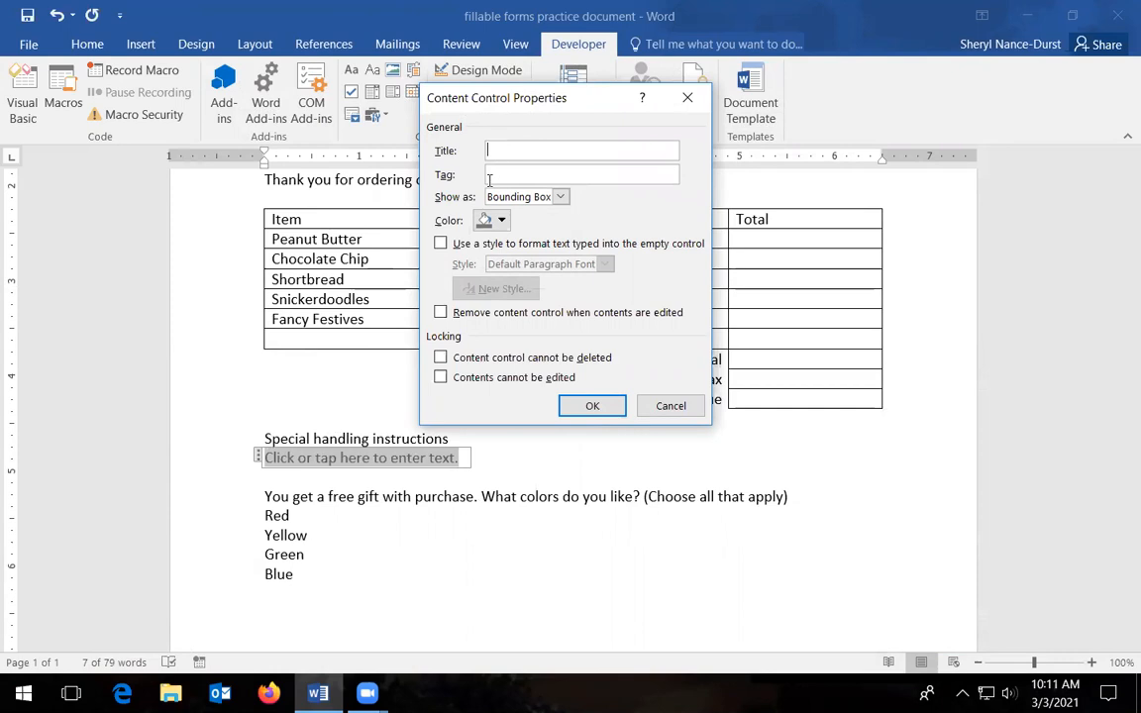
left_click(561, 198)
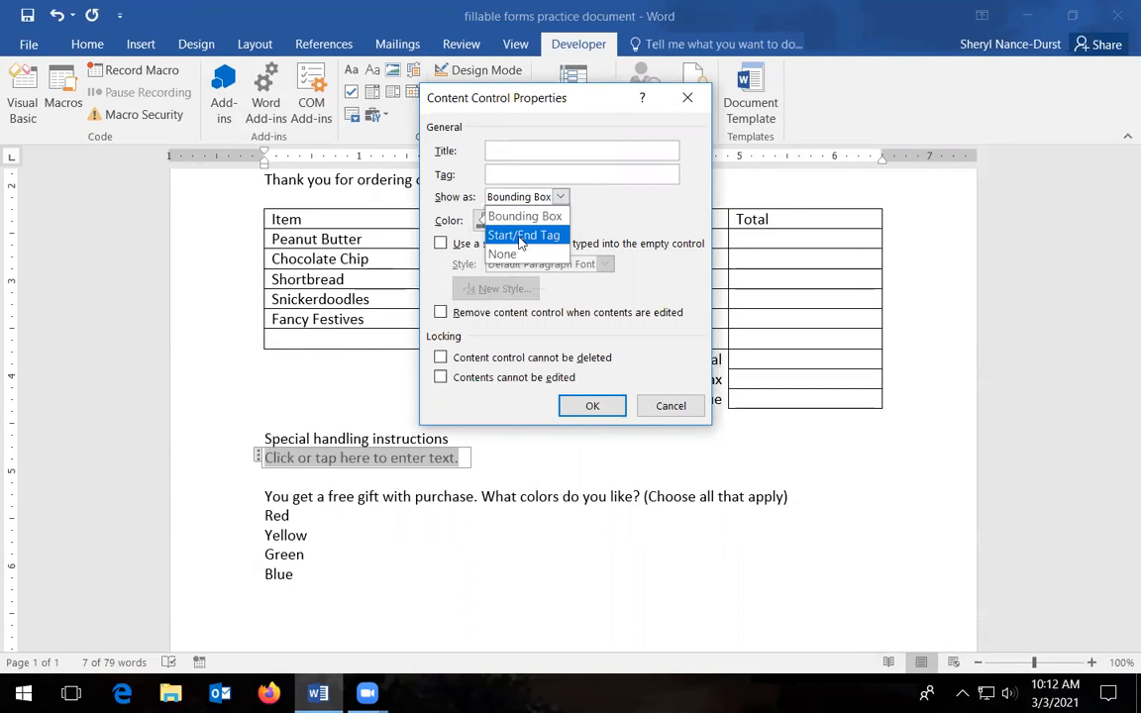
left_click(561, 199)
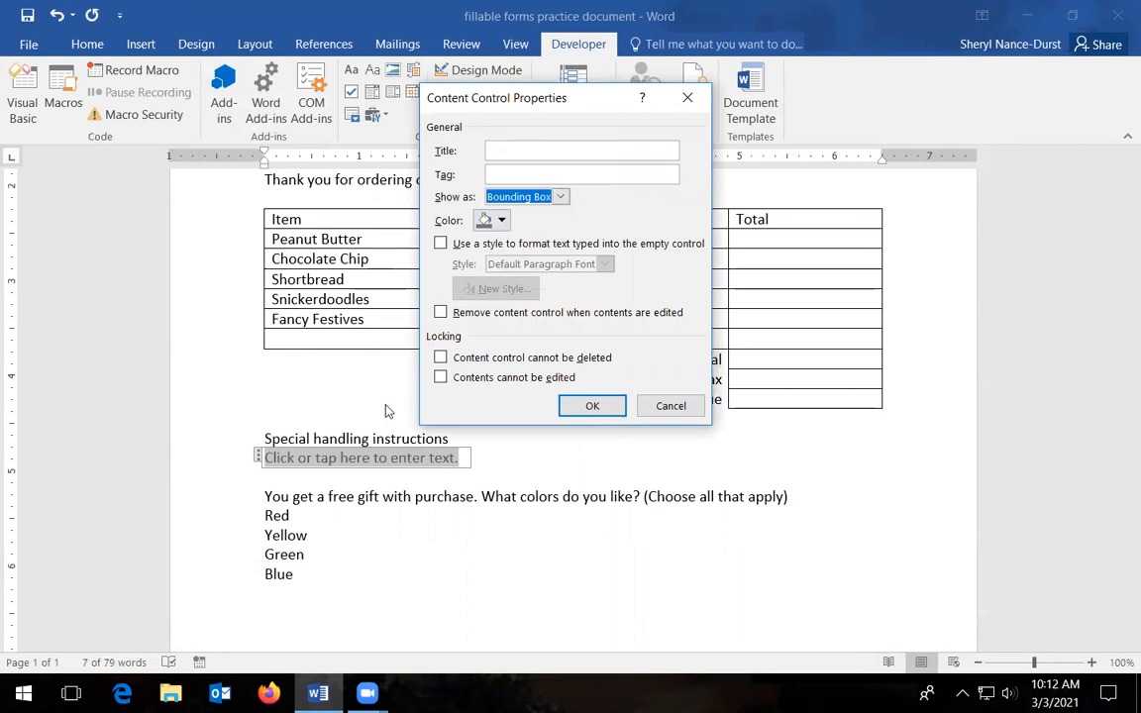
left_click(500, 221)
left_click(503, 280)
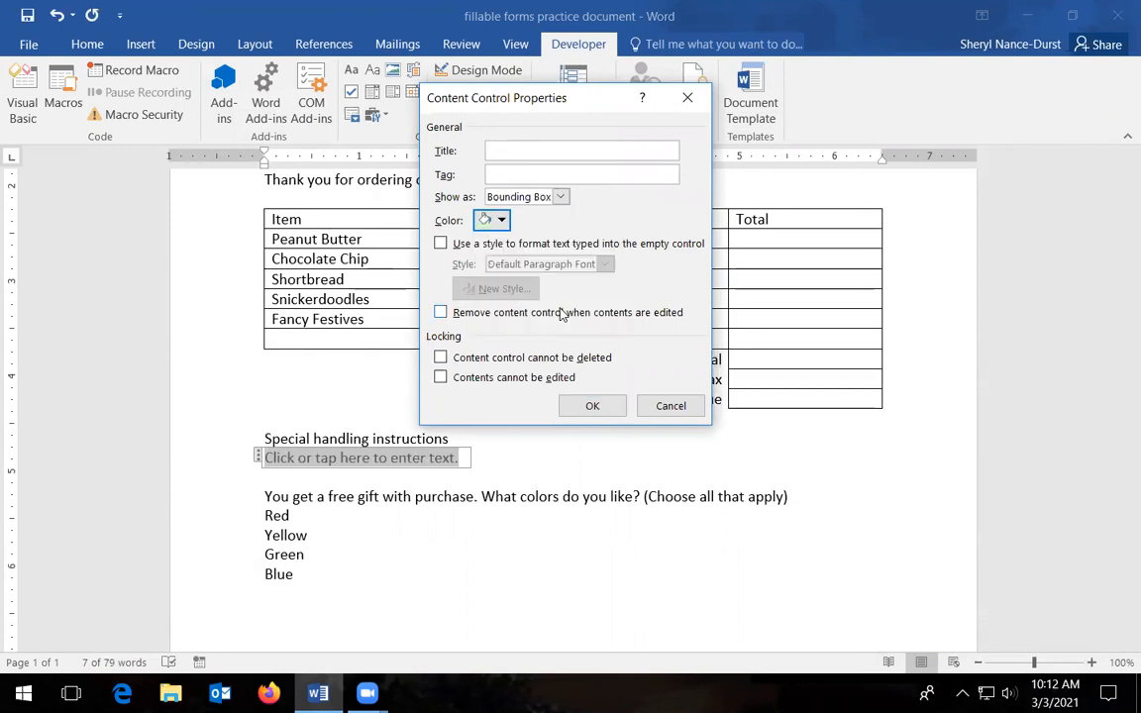
left_click(477, 474)
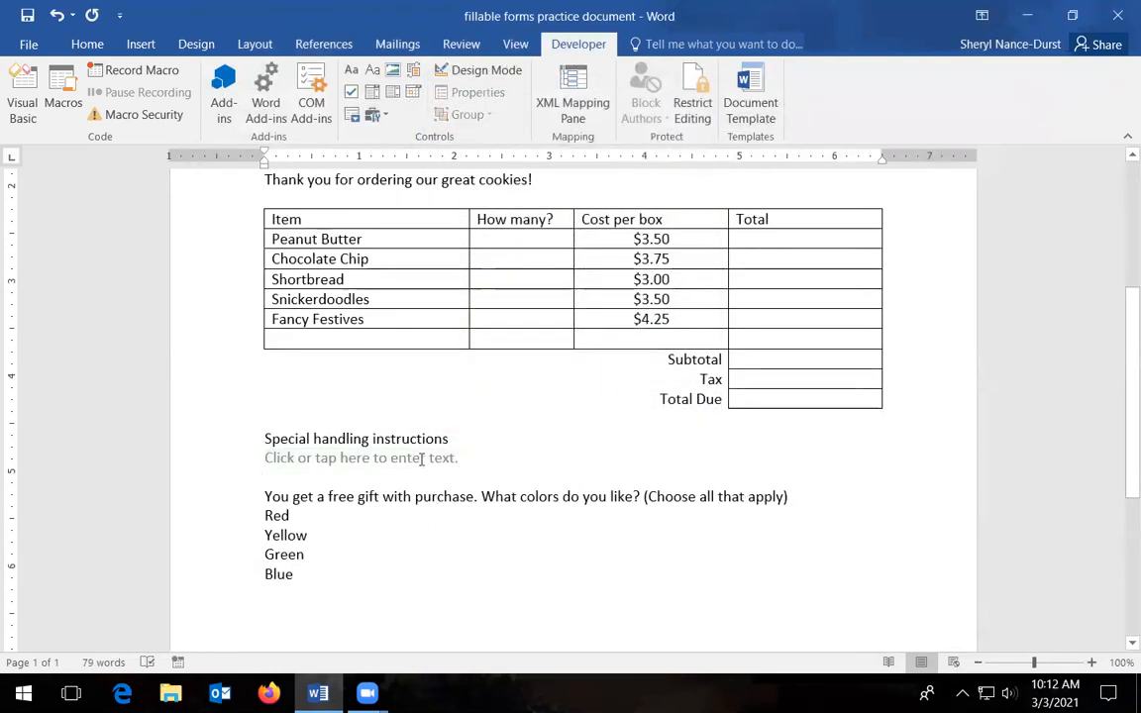
Review the display and locking options in the content control's properties
left_click(422, 459)
left_click(478, 93)
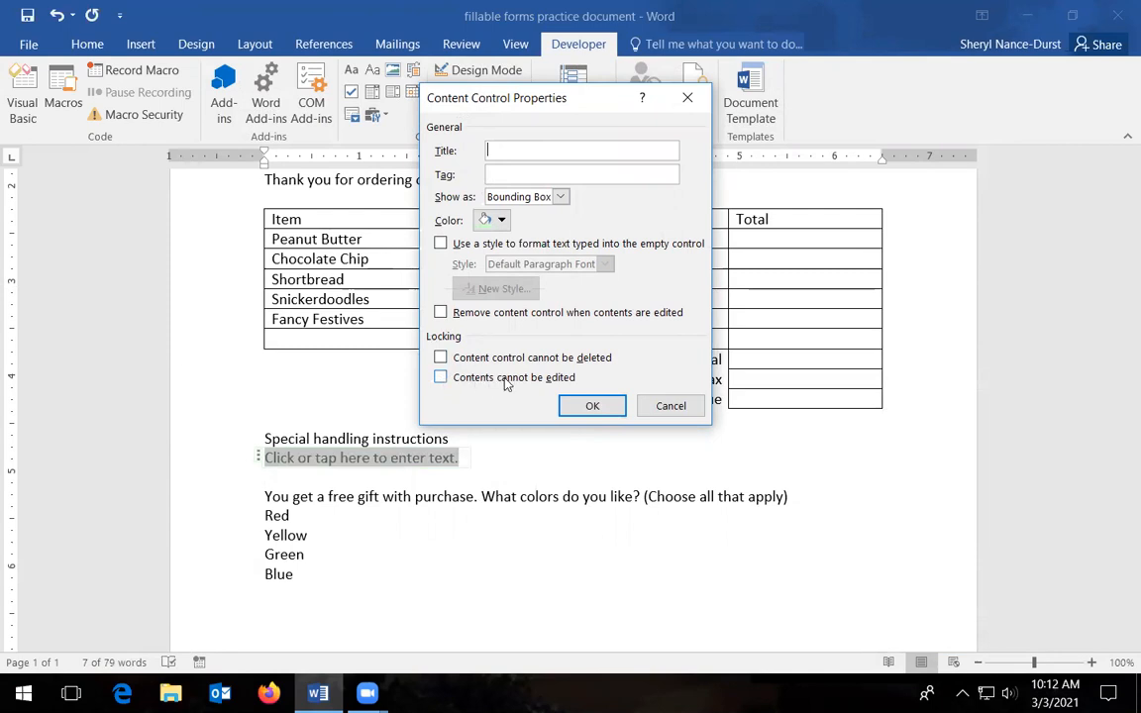
left_click(673, 407)
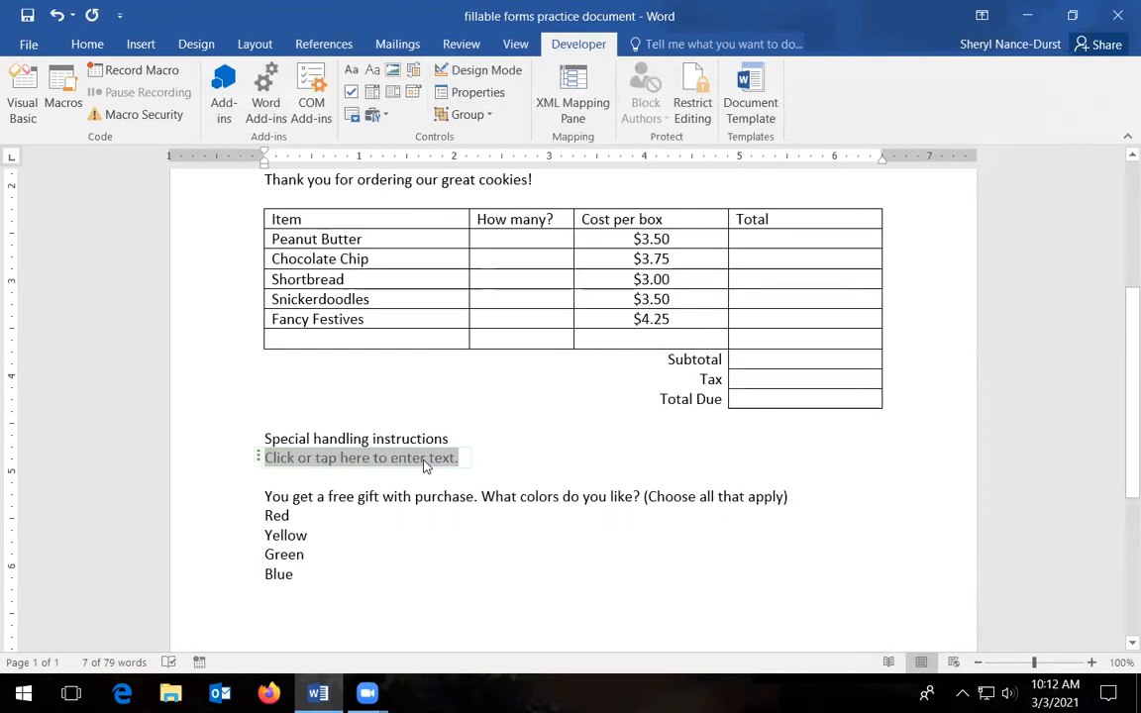
Undo the colour change and the insertion of the content control under "Special handling instructions"
left_click(483, 437)
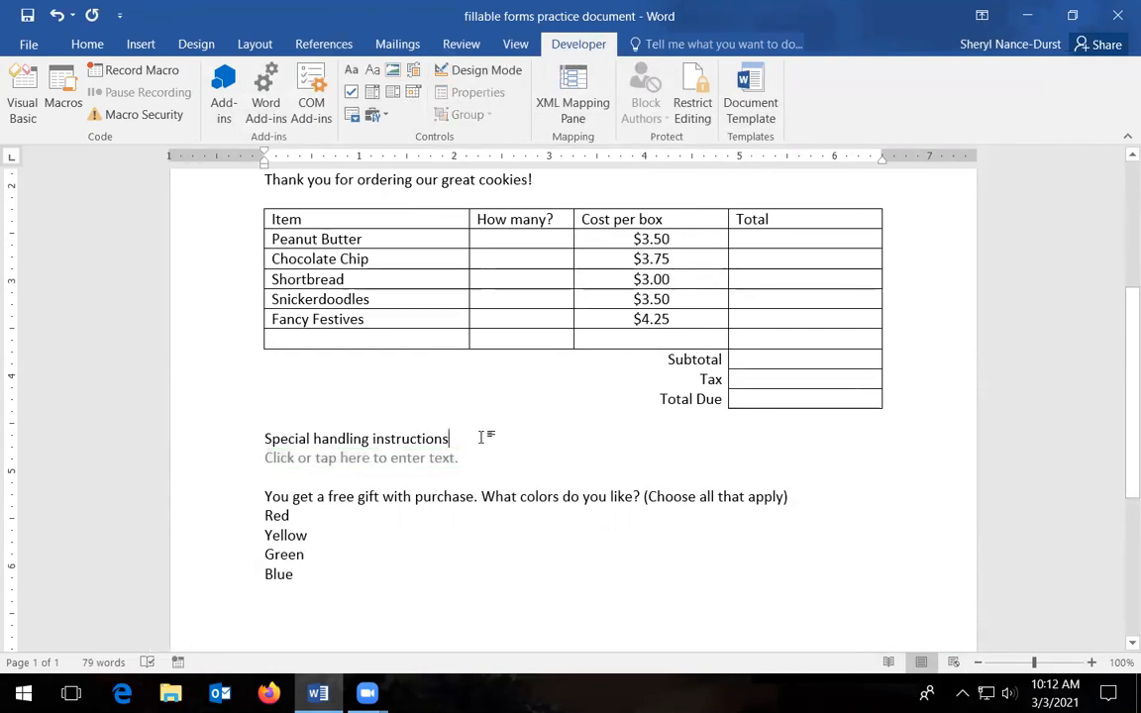
left_click(430, 457)
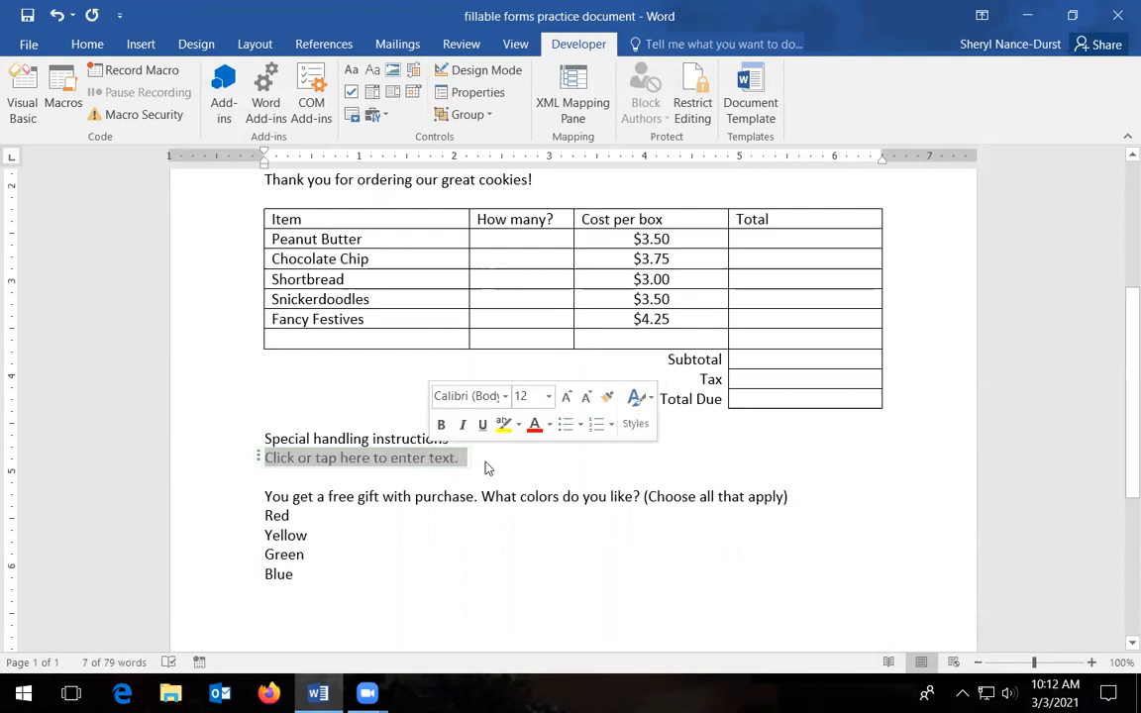
left_click(59, 17)
left_click(59, 17)
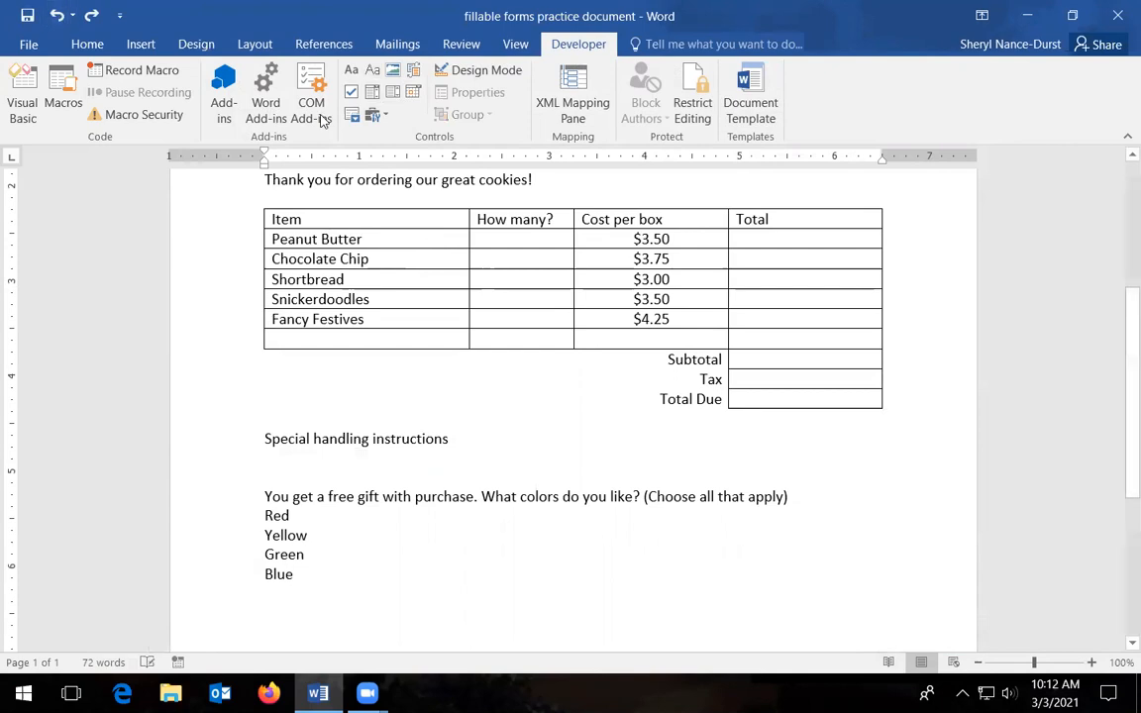
Insert a rich text content control under "Special handling instructions" and fill it with "Please leave on the front porch."
left_click(352, 71)
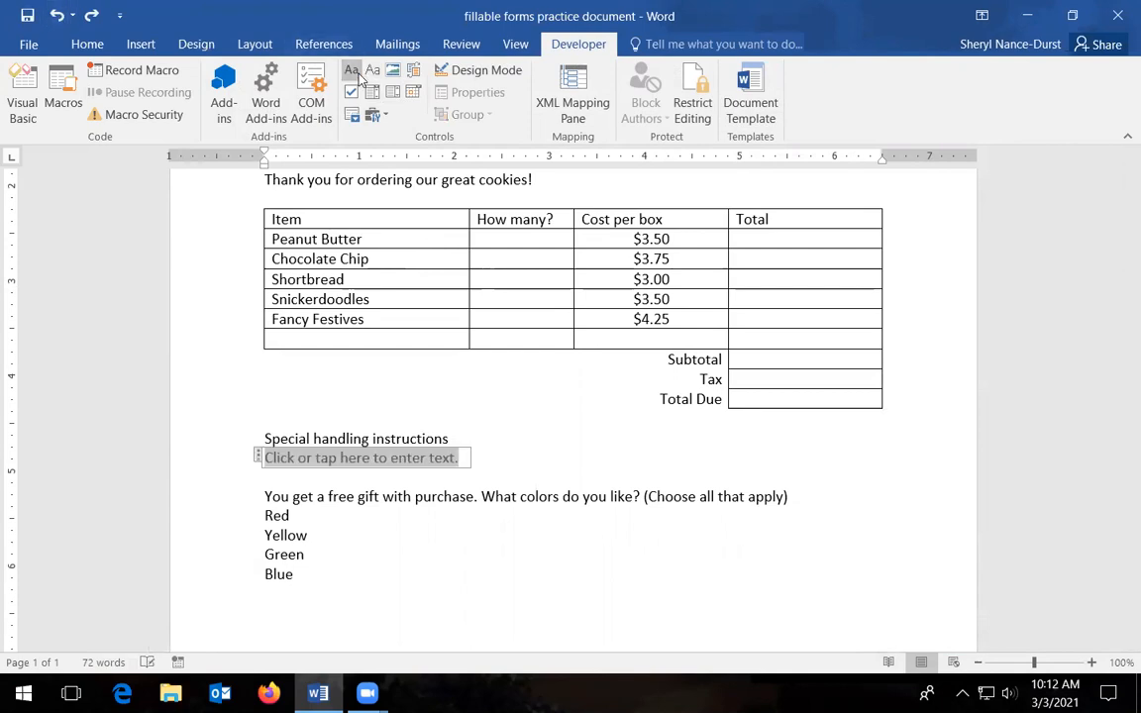
left_click(526, 476)
left_click(395, 457)
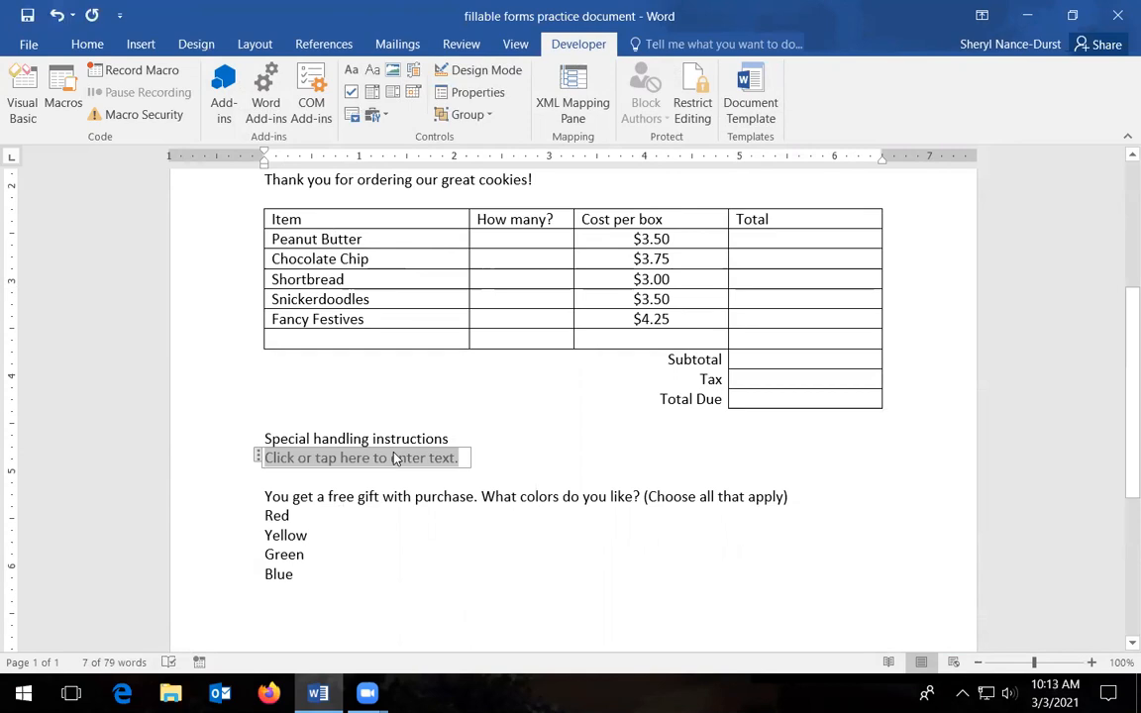
type("Plea")
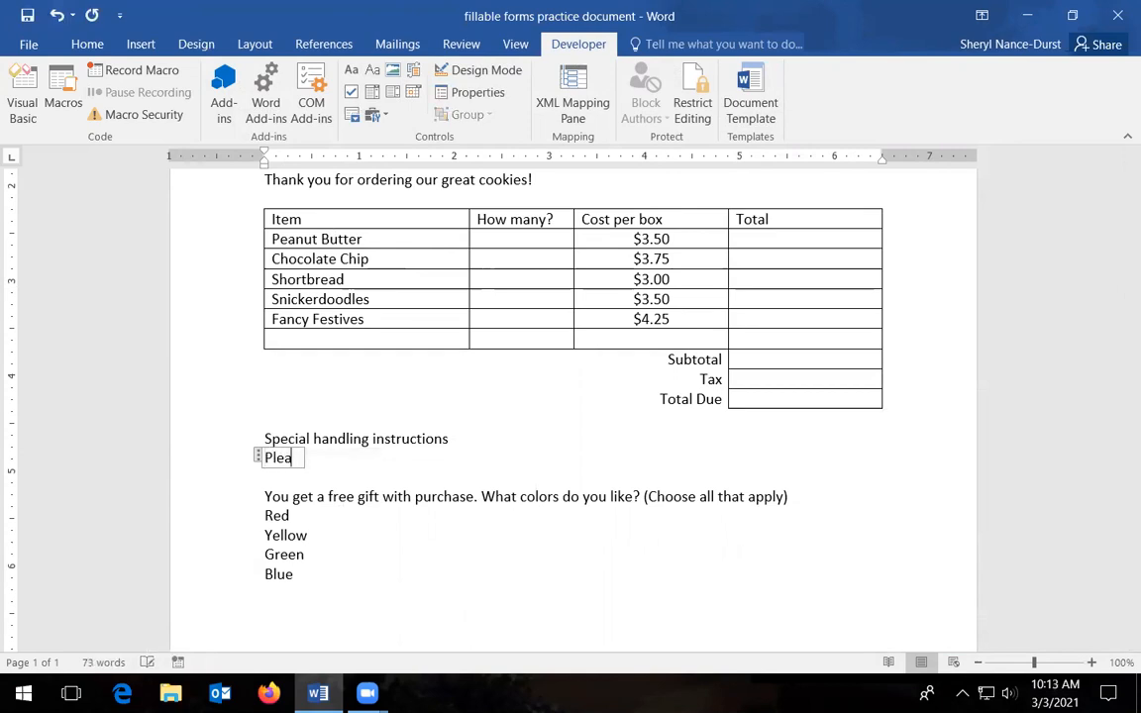
type("se leave on")
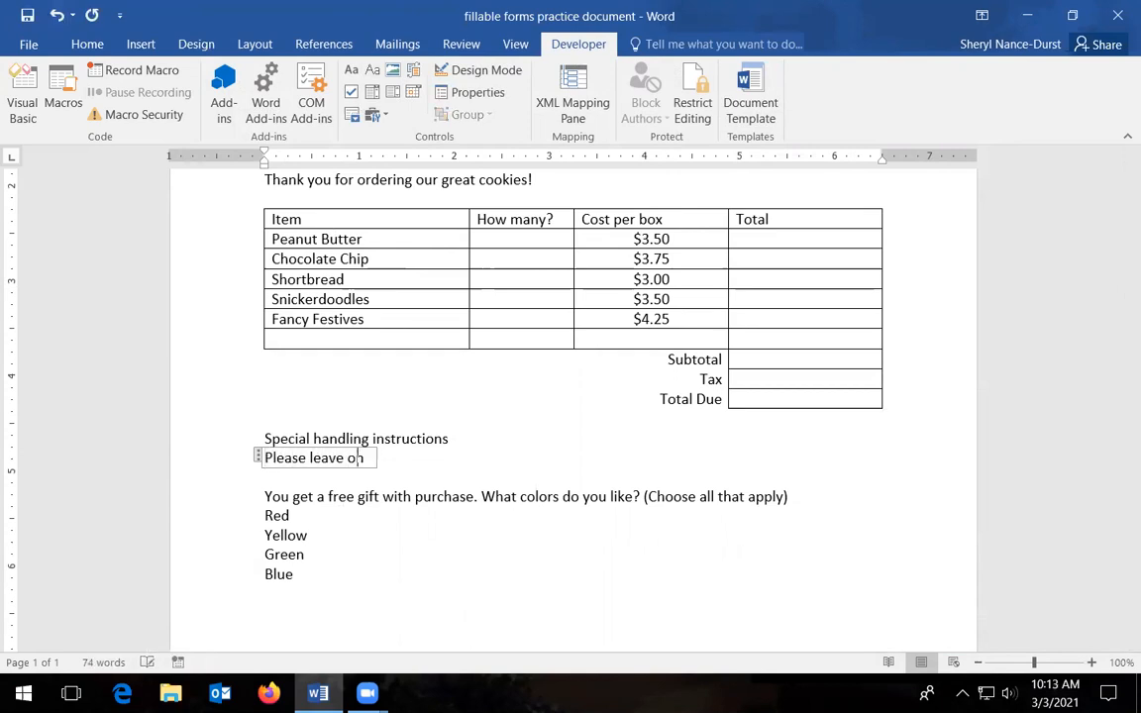
type(" the front porch.")
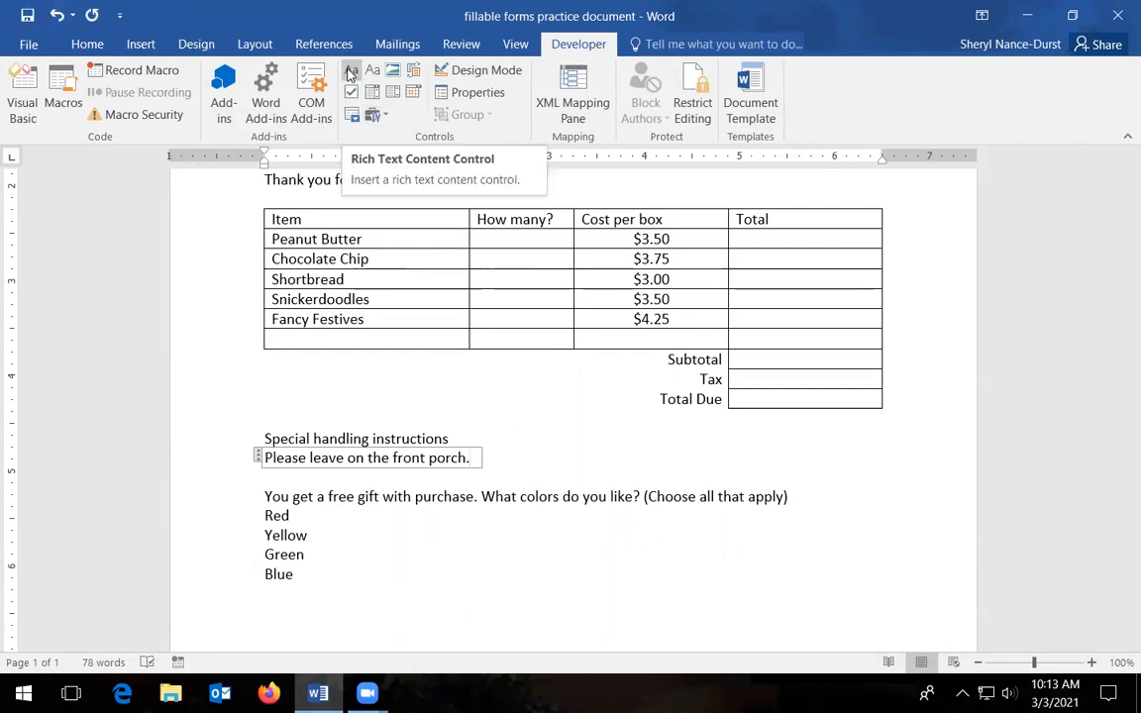
Highlight the word "Please" in yellow and set "front" in the Algerian font inside the rich text control
double_click(282, 458)
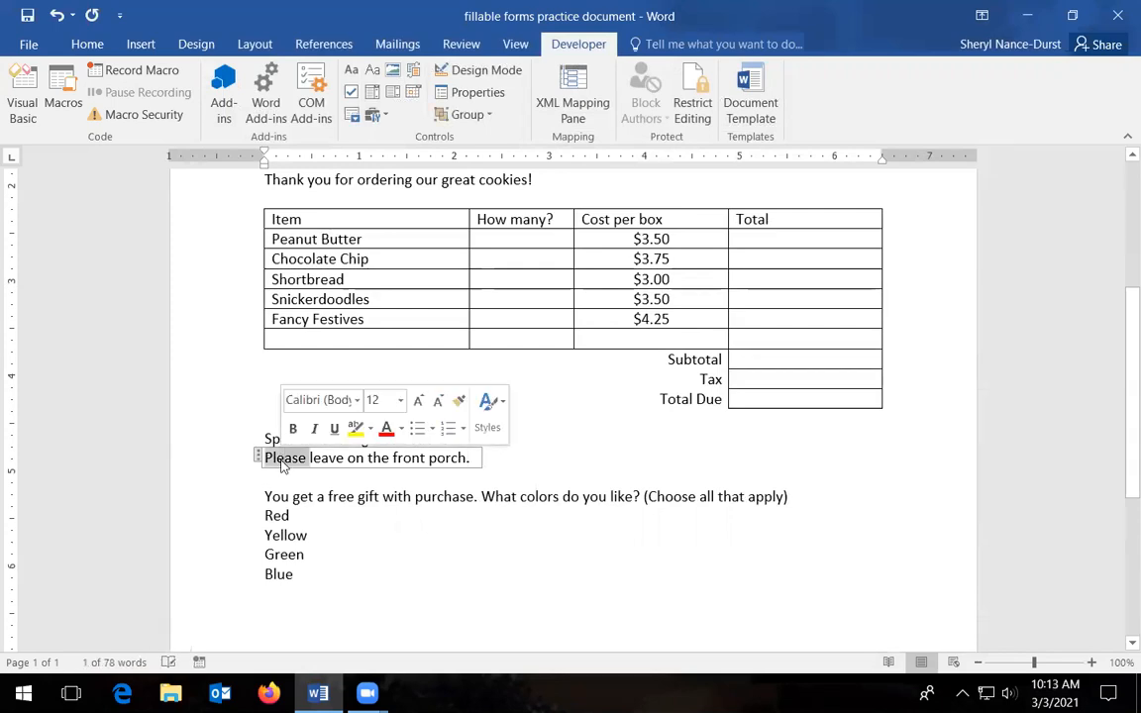
left_click(354, 429)
key("Right")
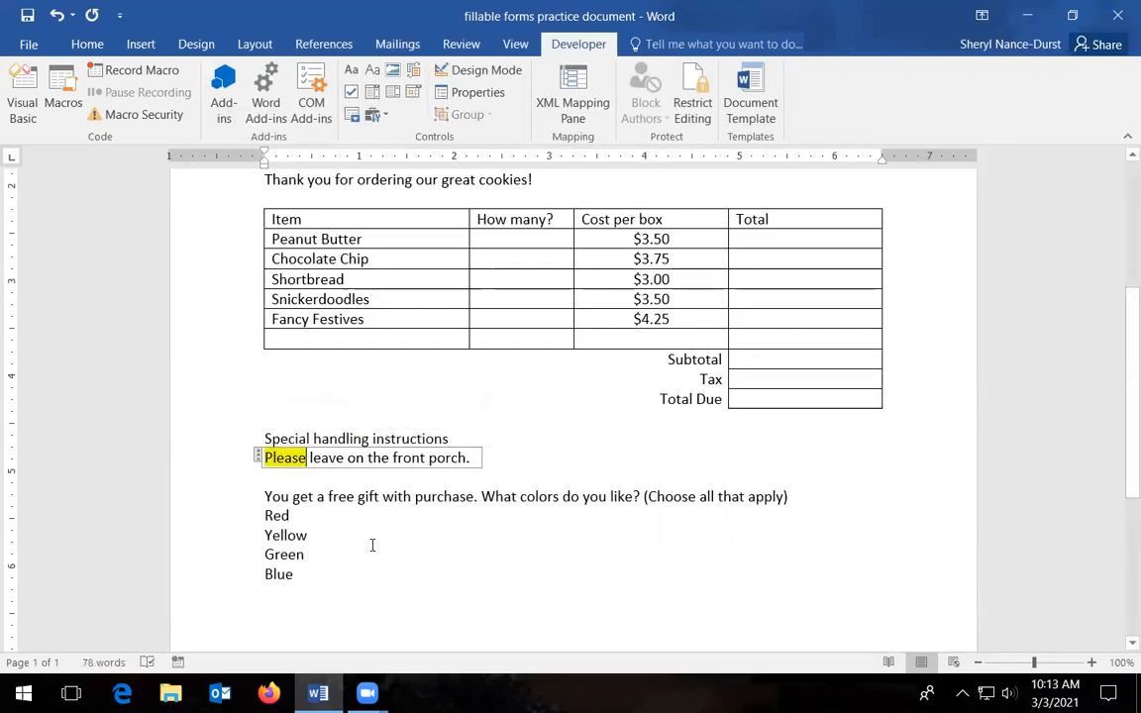
double_click(413, 458)
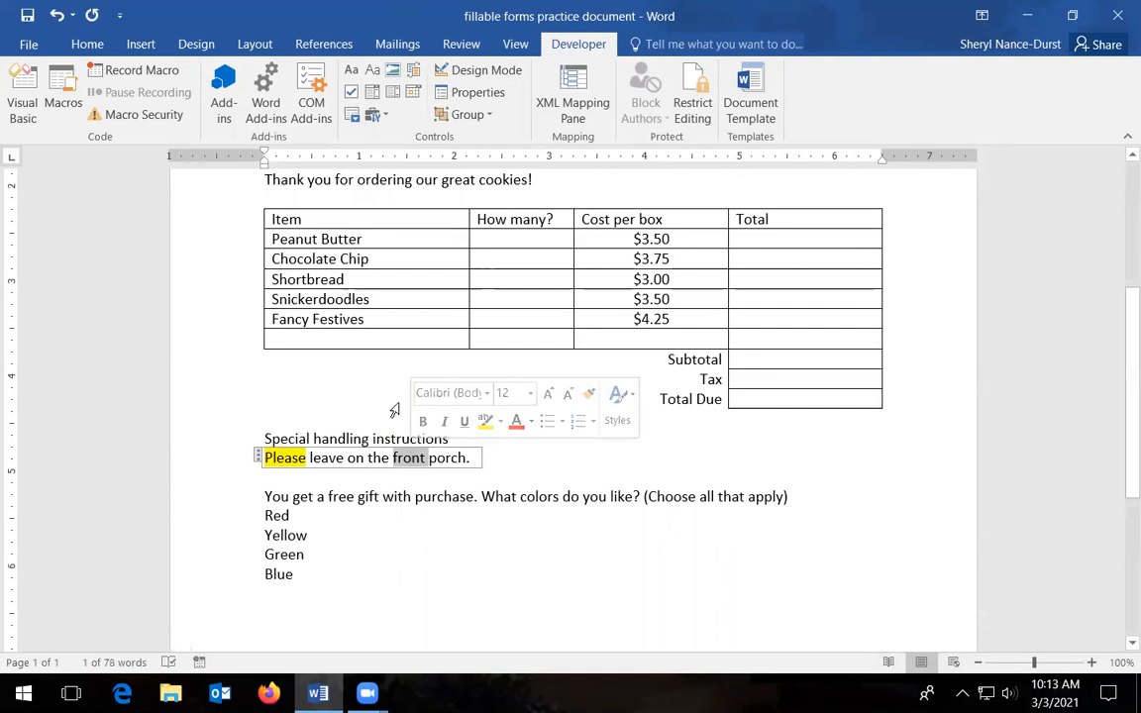
left_click(487, 392)
left_click(482, 332)
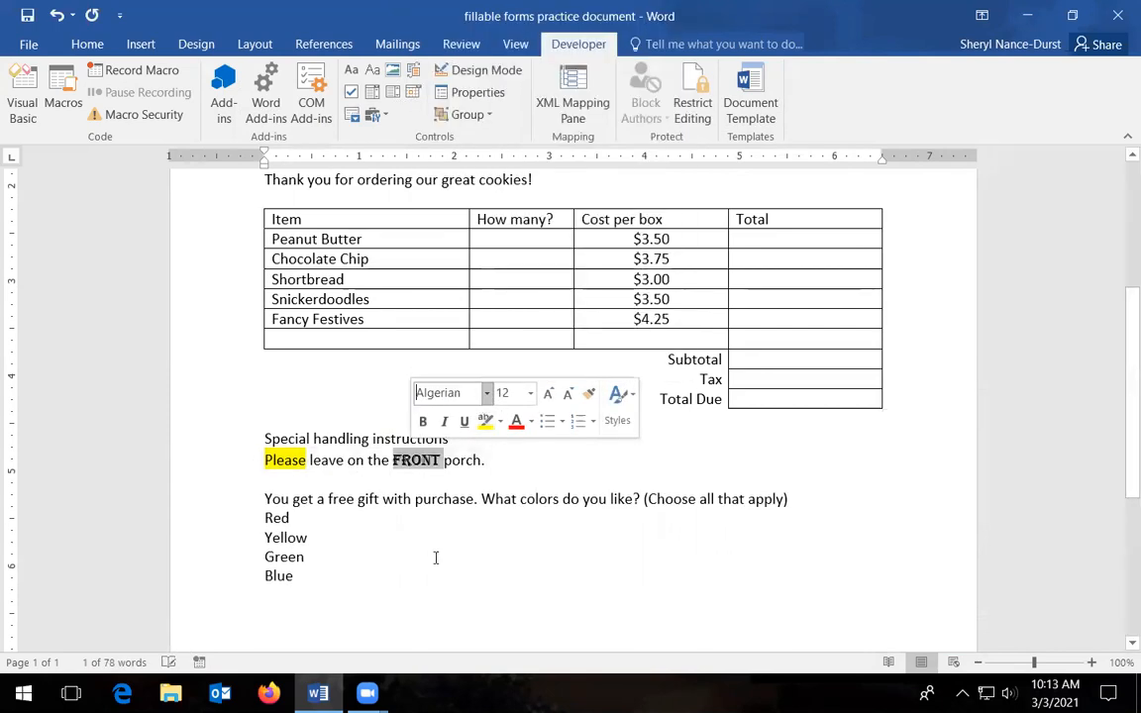
left_click(500, 477)
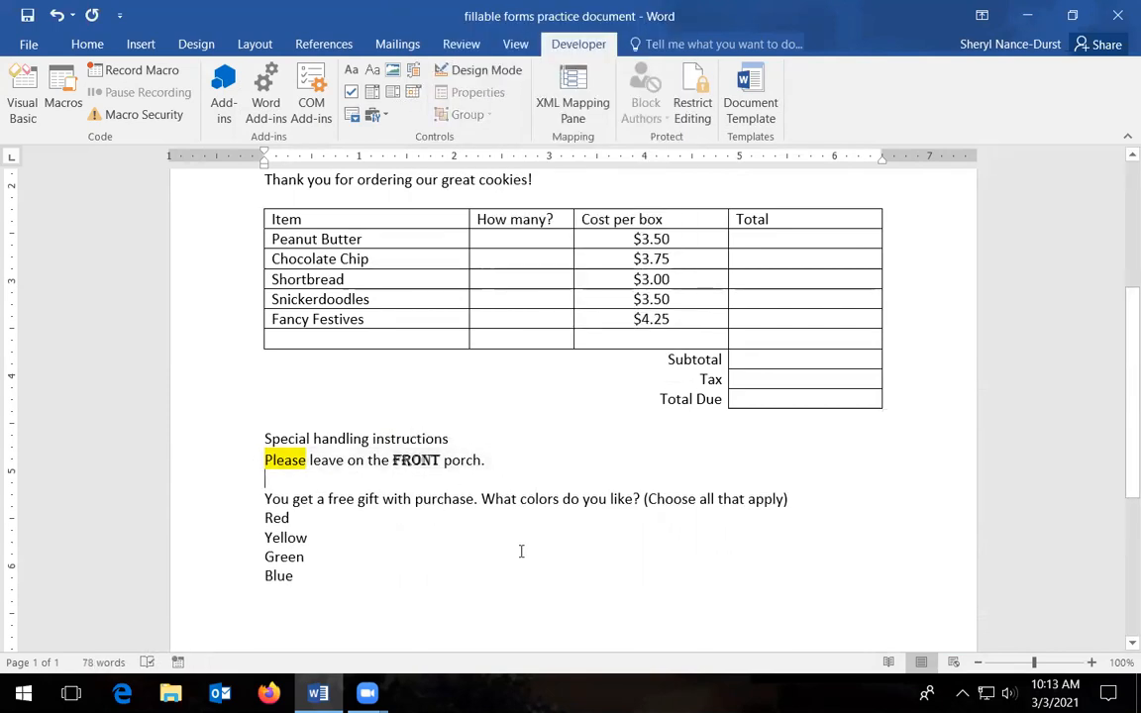
left_click(516, 460)
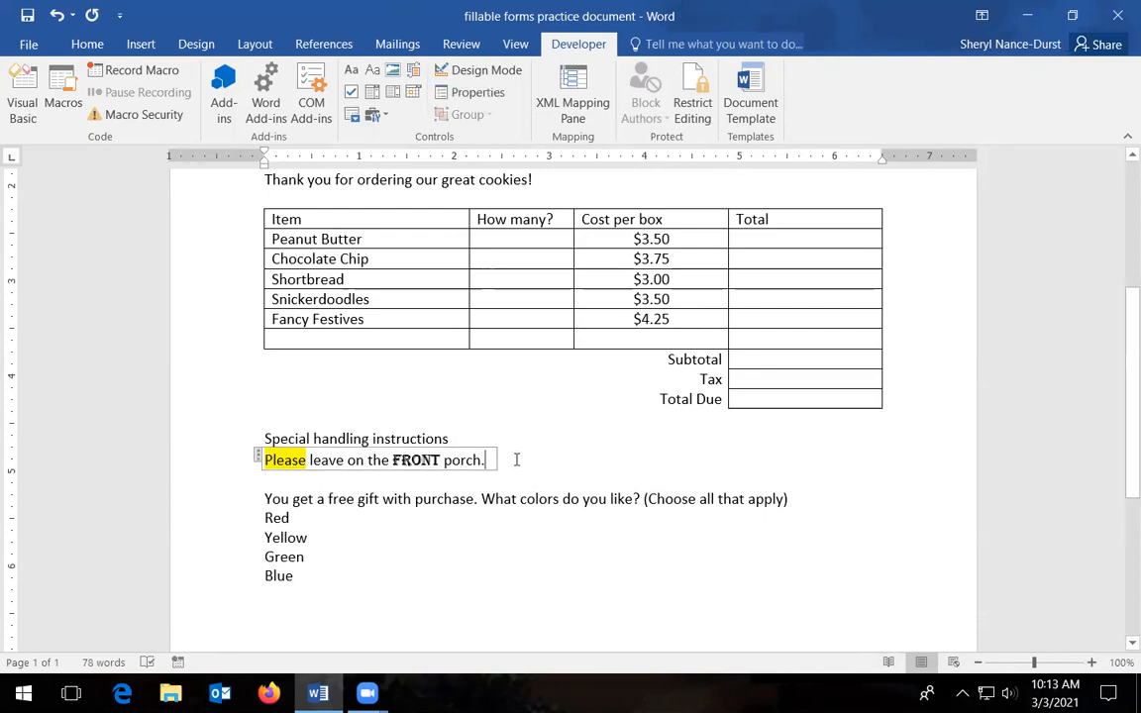
Insert a plain text content control on a new line below, containing "Please leave on the front porch.", and apply yellow highlighting to it
left_click(454, 479)
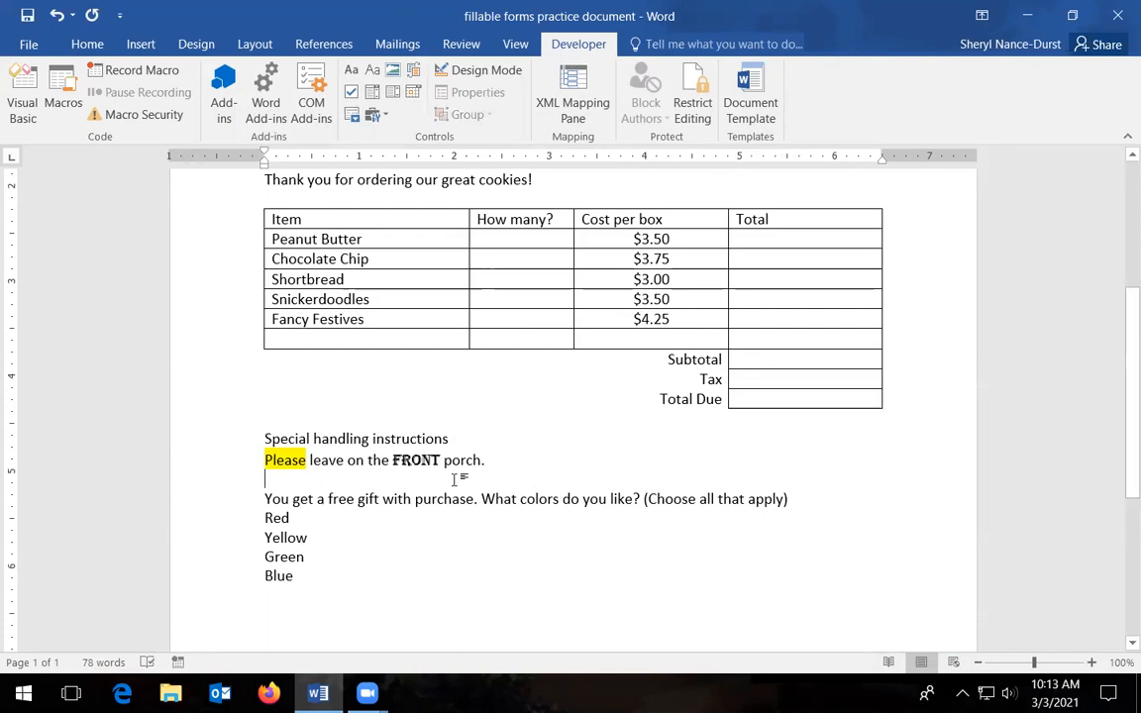
key("Return")
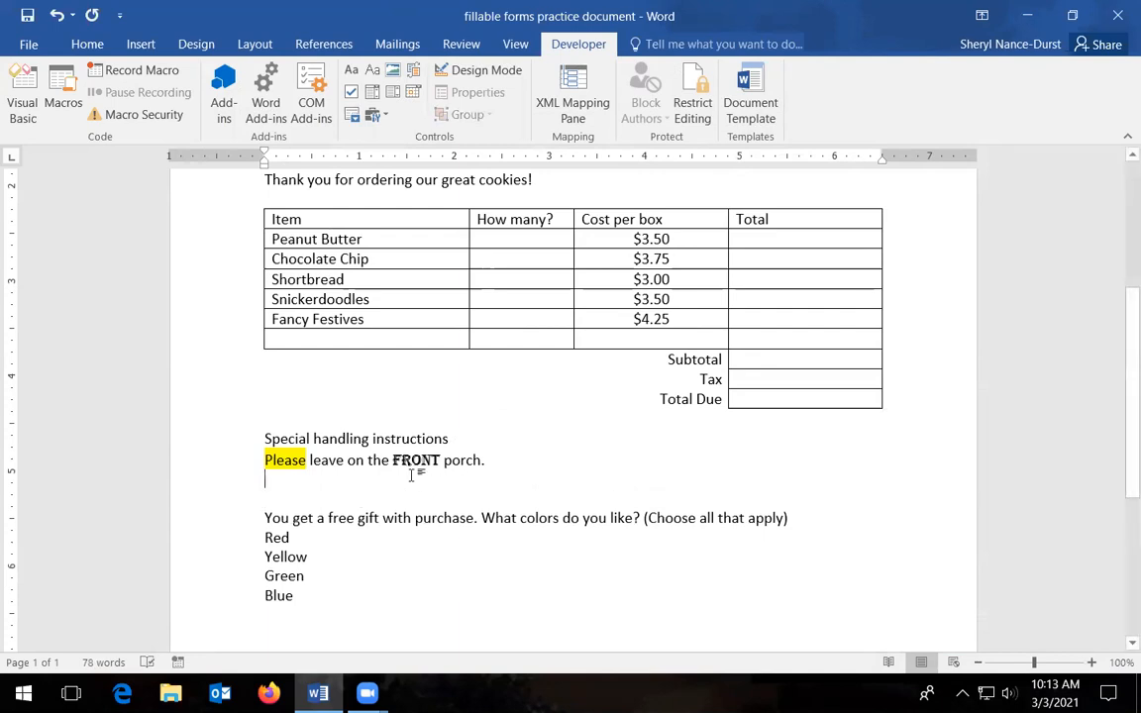
left_click(372, 72)
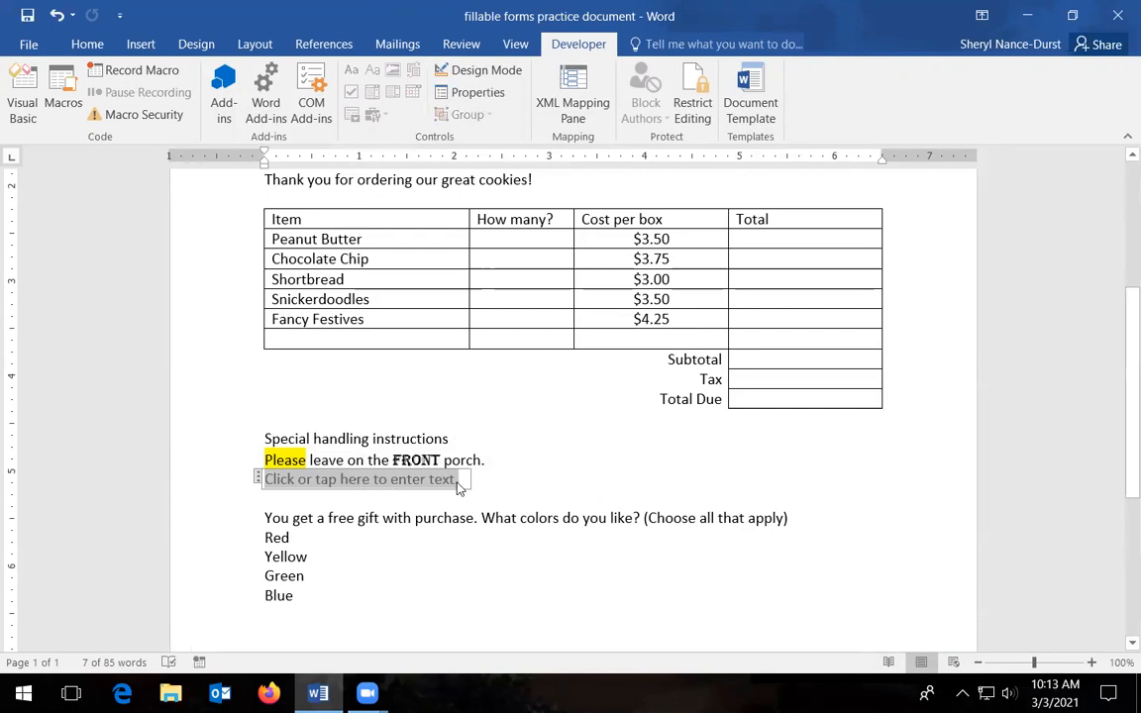
type("Please leave on th")
key("BackSpace")
type("e front porch.")
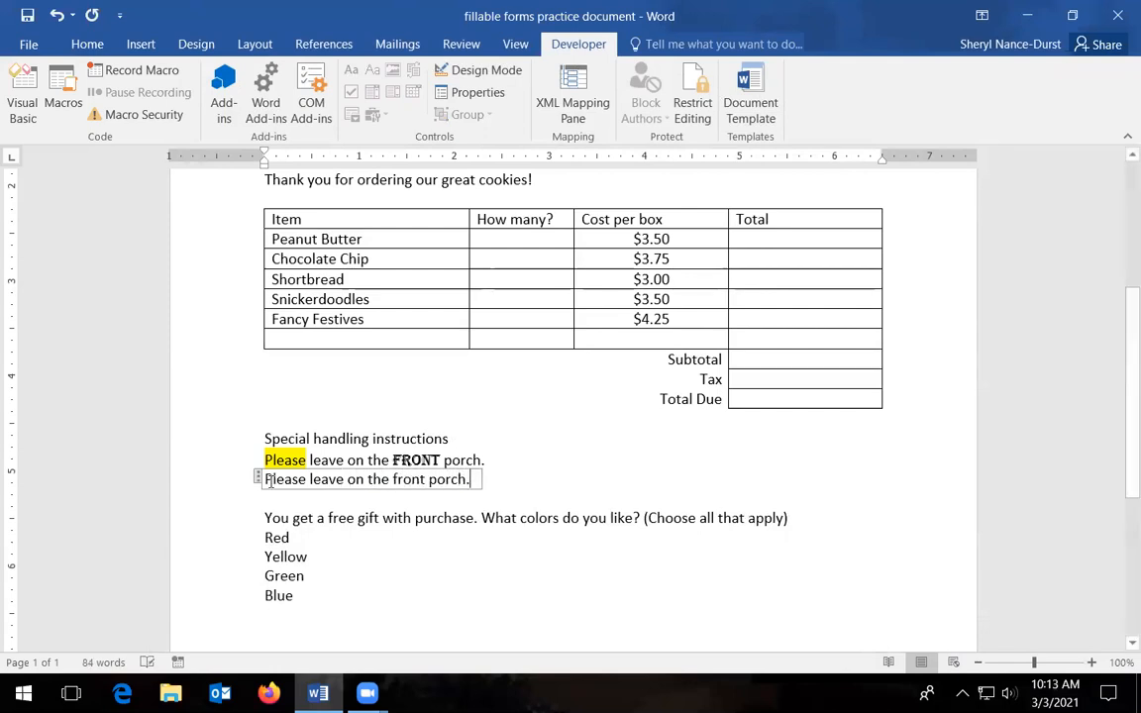
double_click(274, 481)
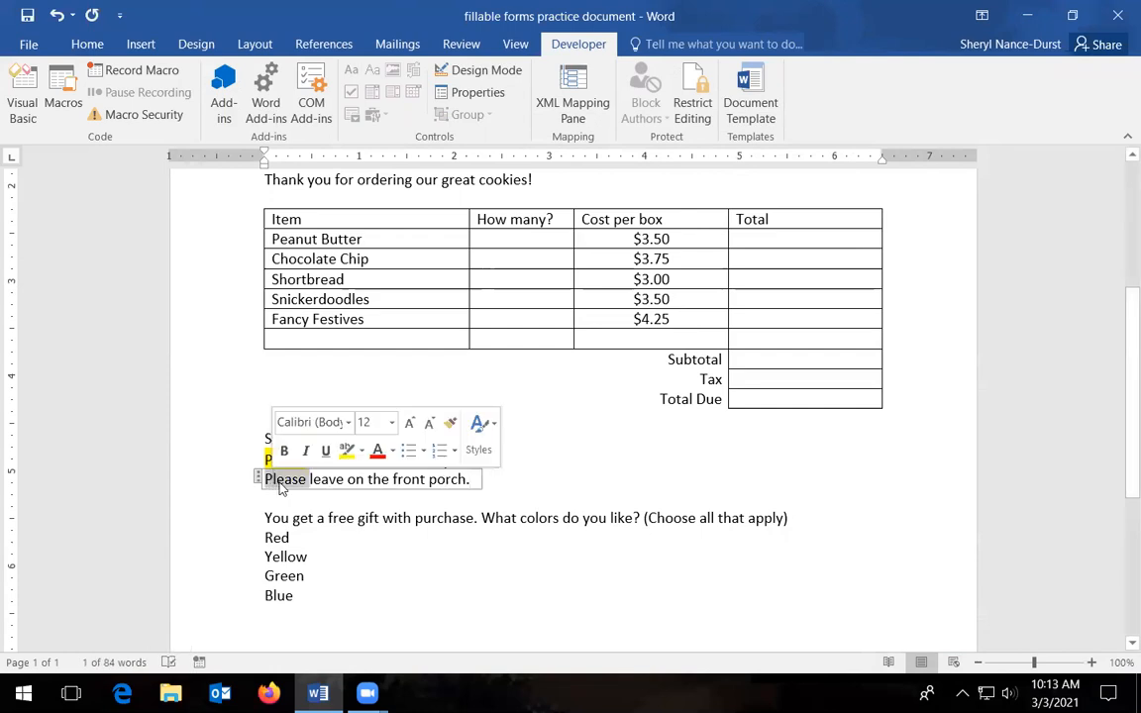
left_click(347, 450)
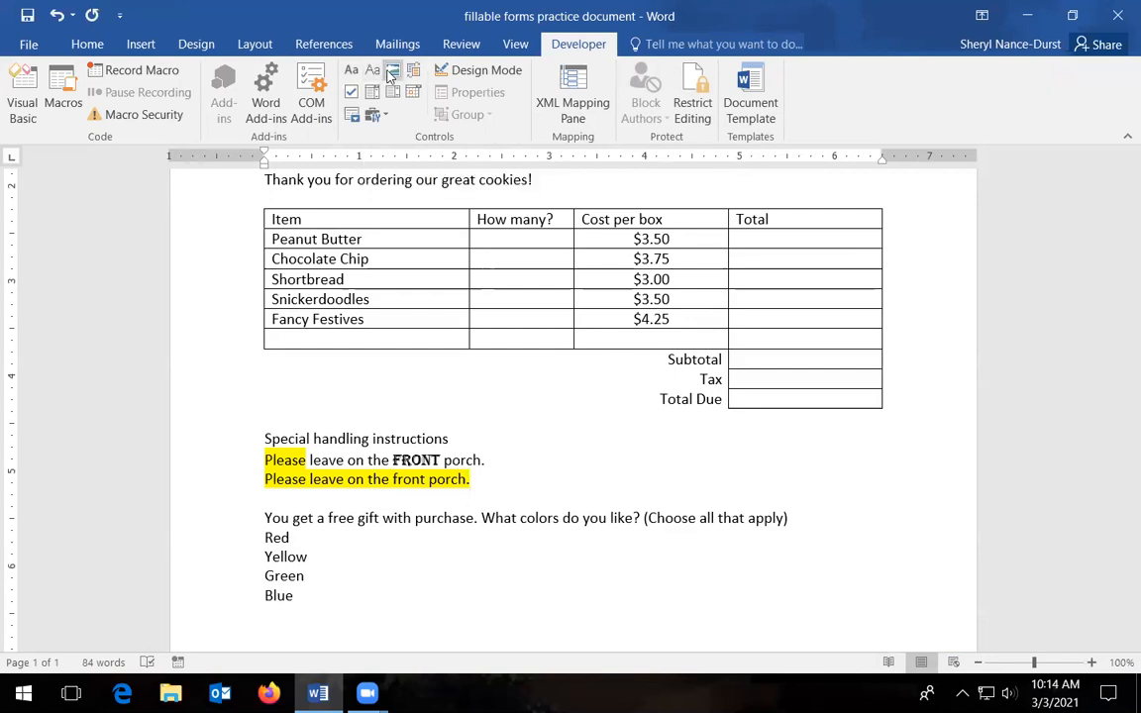
Insert a picture content control below the plain text control and add blank space between it and the free gift question
key("Return")
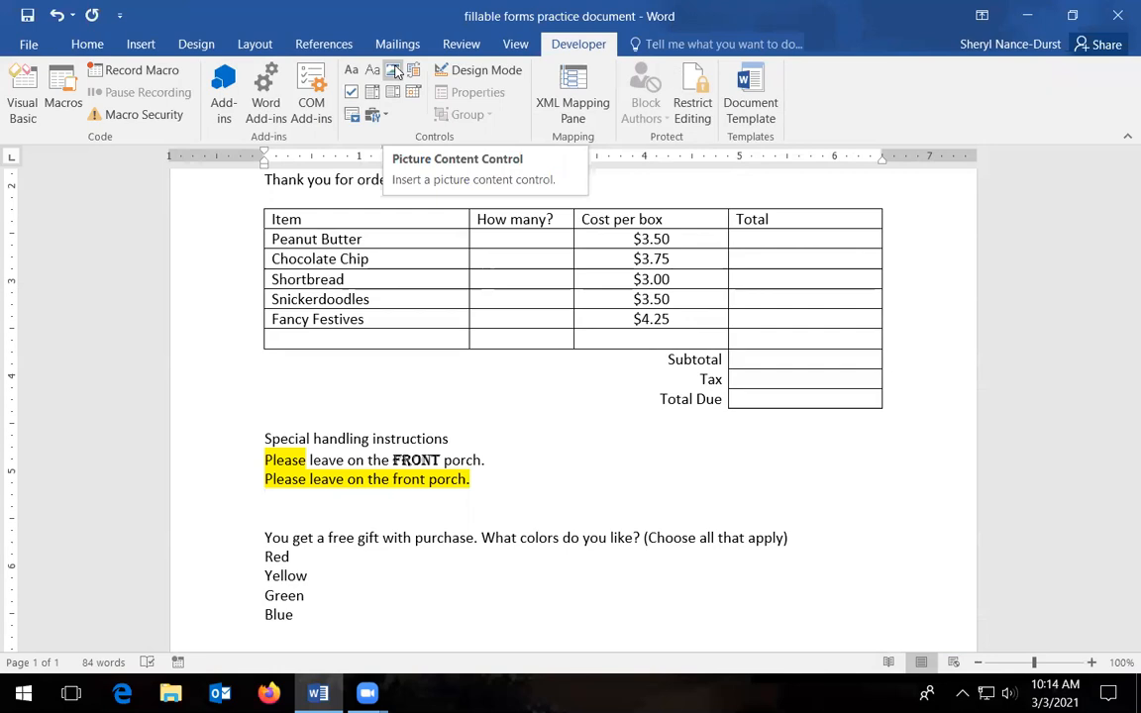
left_click(394, 72)
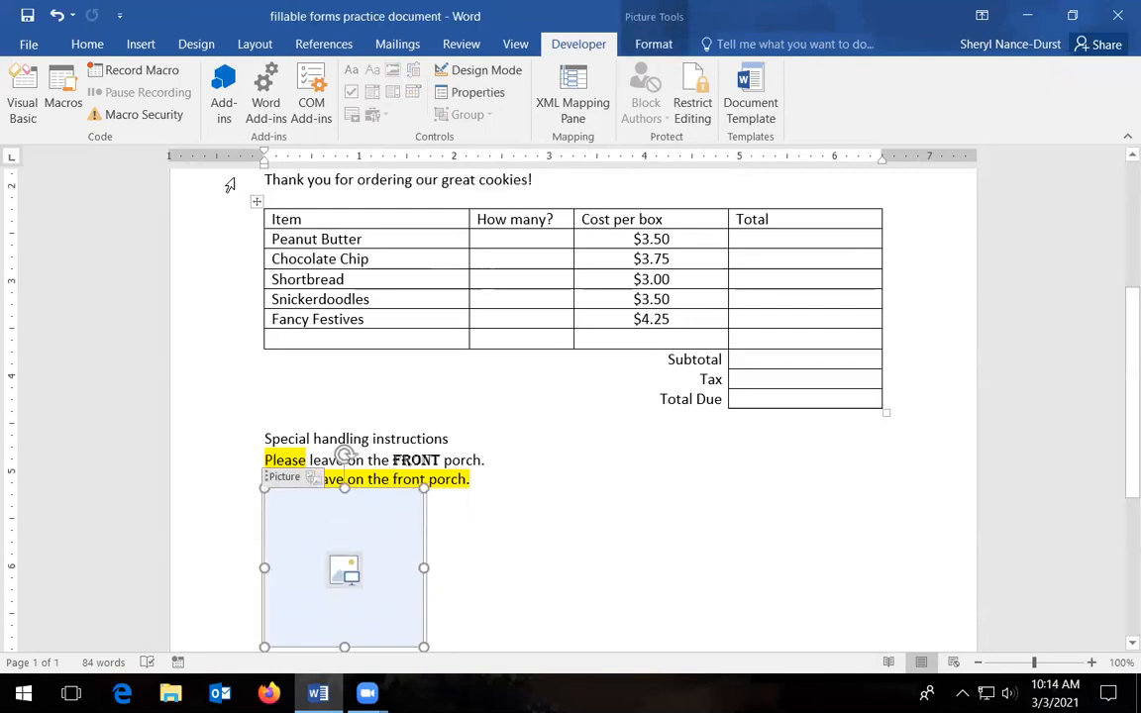
left_click(142, 44)
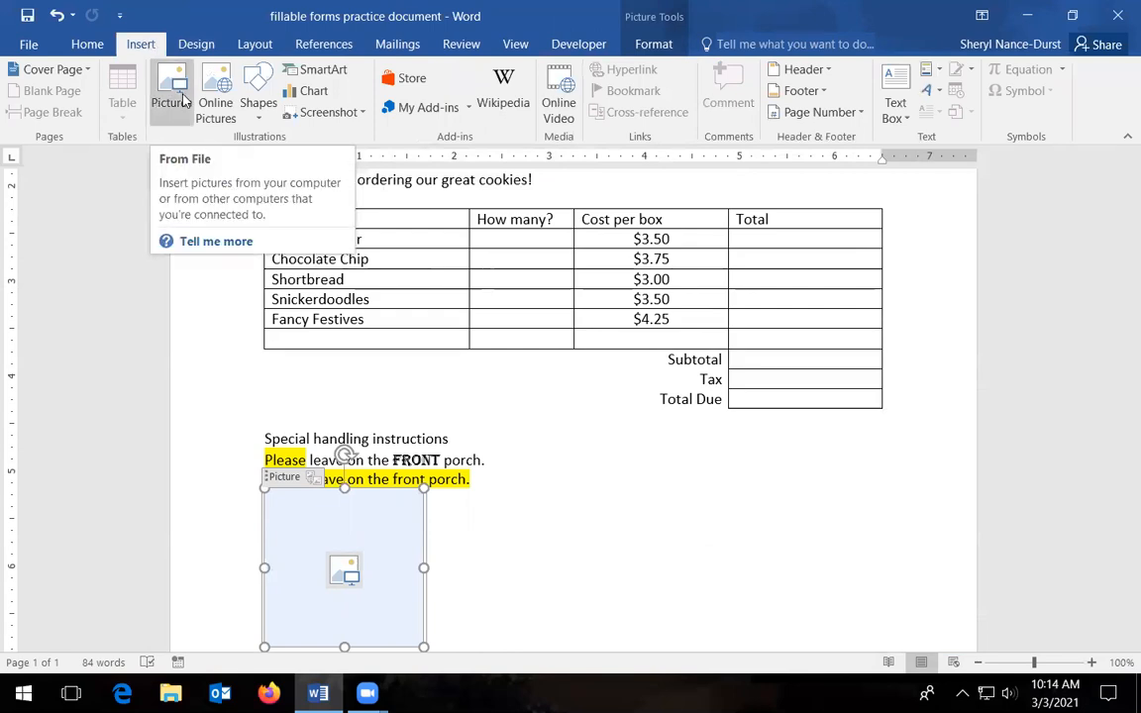
left_click(575, 45)
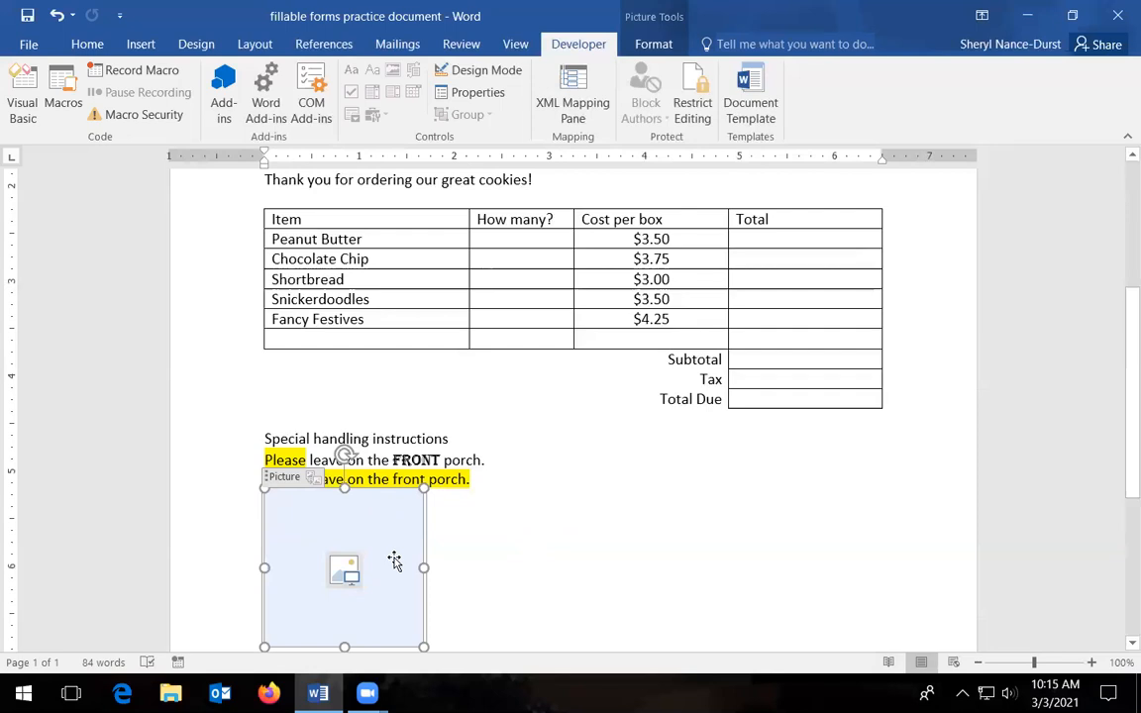
left_click(543, 579)
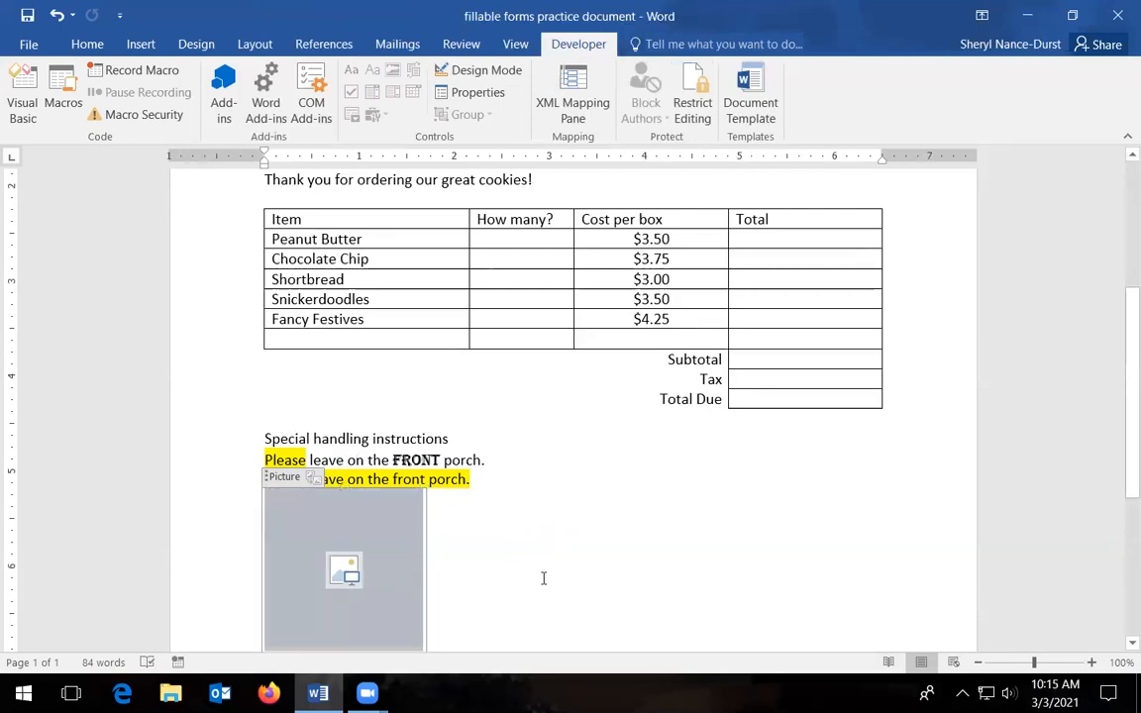
scroll(522, 523, "down", 2)
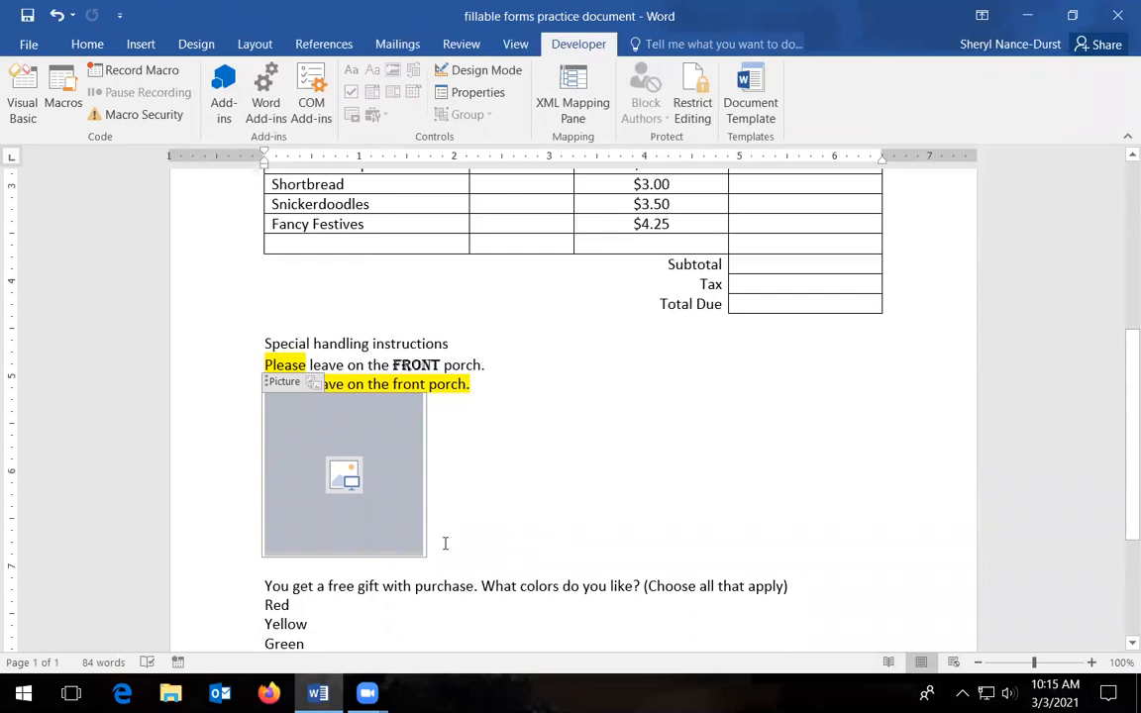
left_click(407, 566)
key("Return")
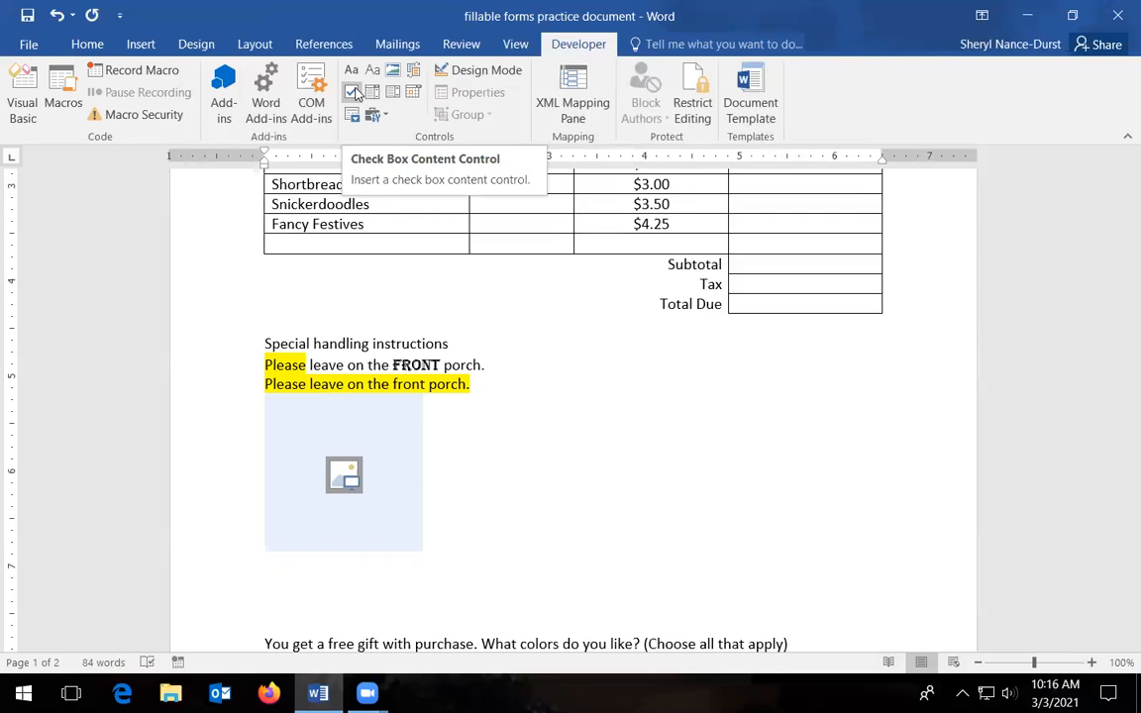
key("Delete")
Add a leading space before each of the colour options Red, Yellow, Green and Blue
scroll(365, 390, "down", 3)
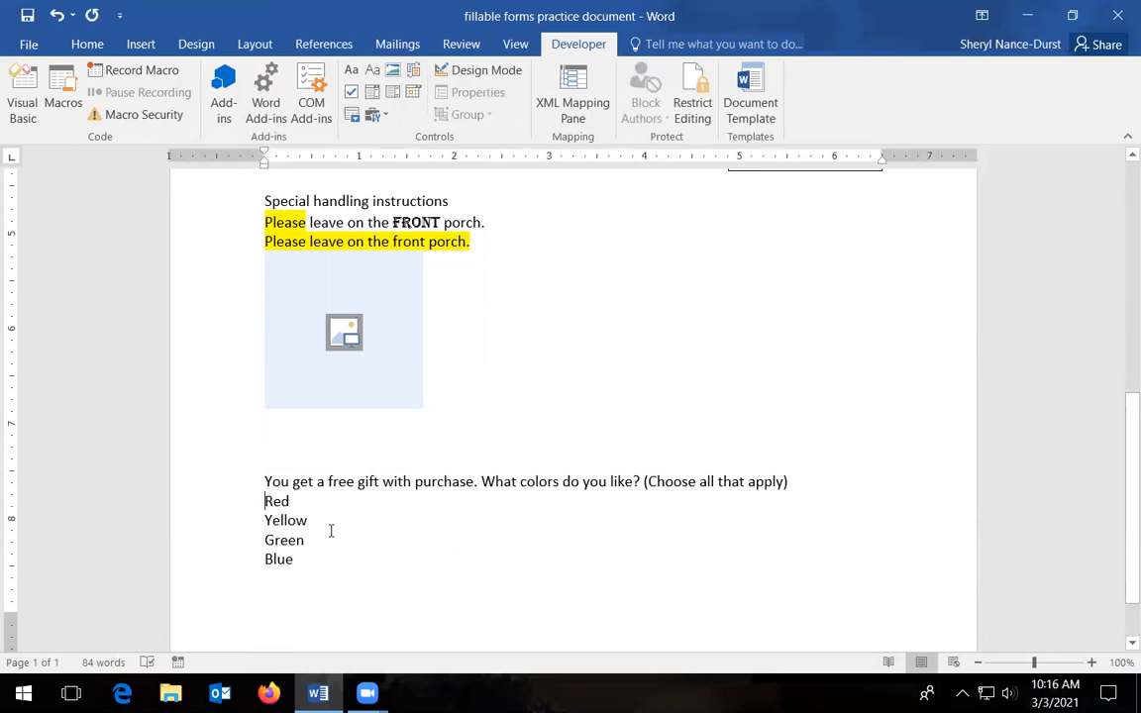
left_click(265, 501)
key("Down")
key("Down")
key("Down")
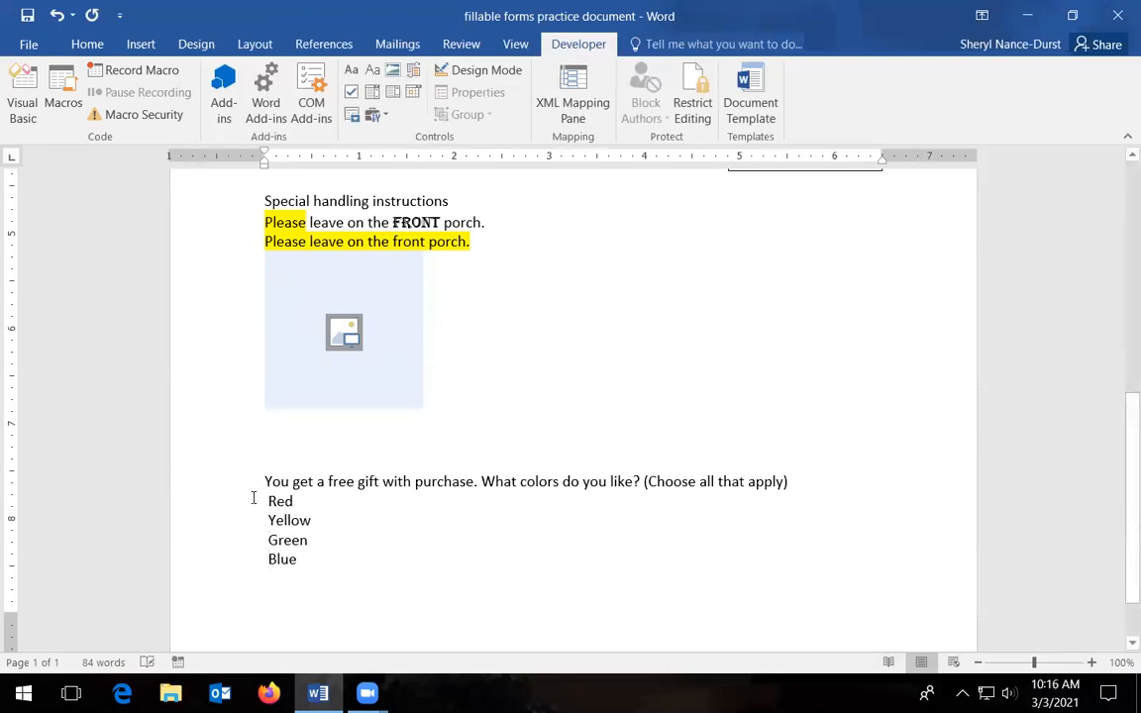
Insert a check box content control in front of each colour option: Red, Yellow, Green and Blue
left_click(271, 503)
left_click(353, 93)
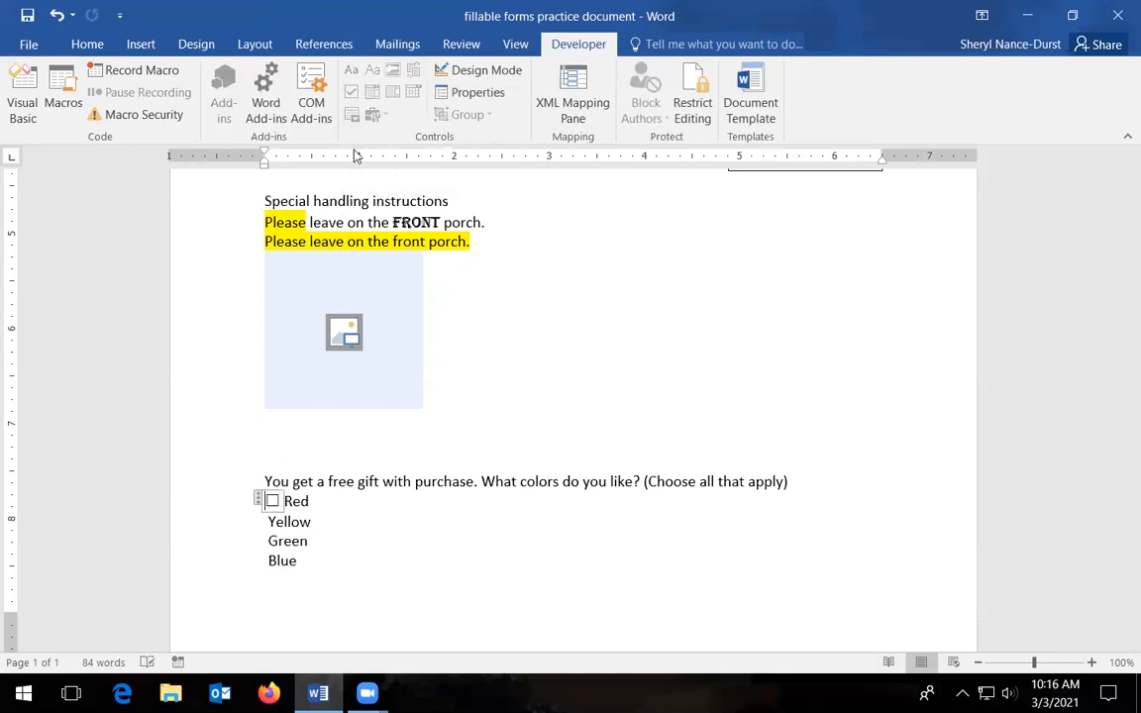
left_click(266, 521)
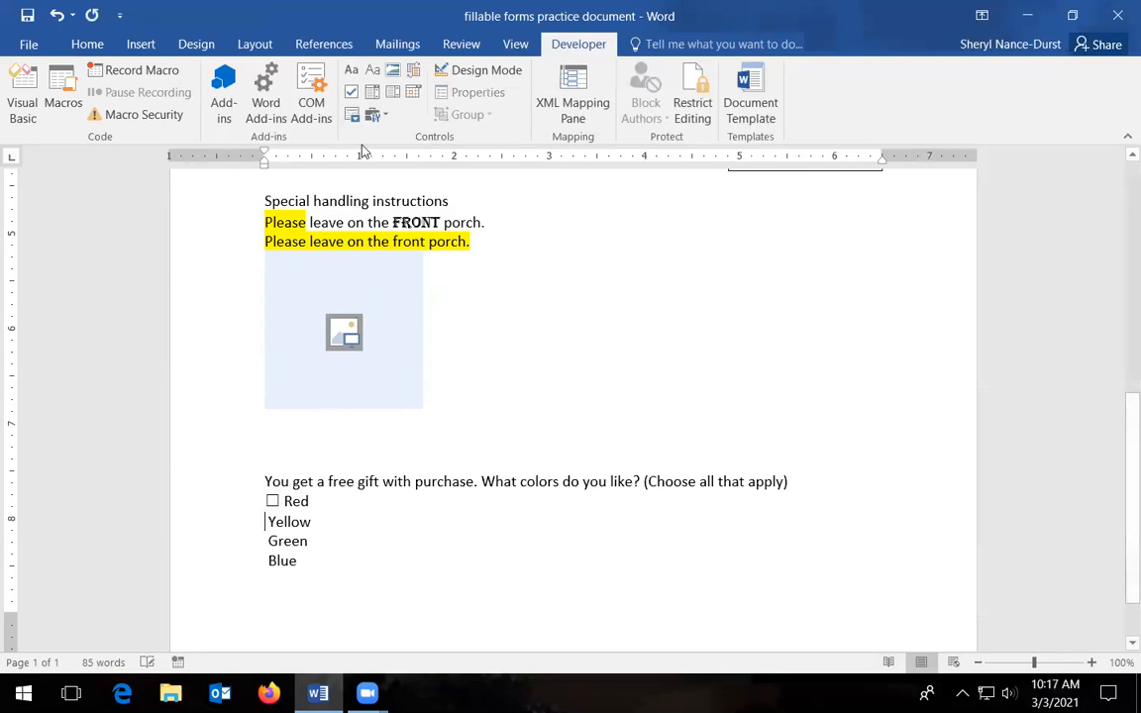
left_click(353, 93)
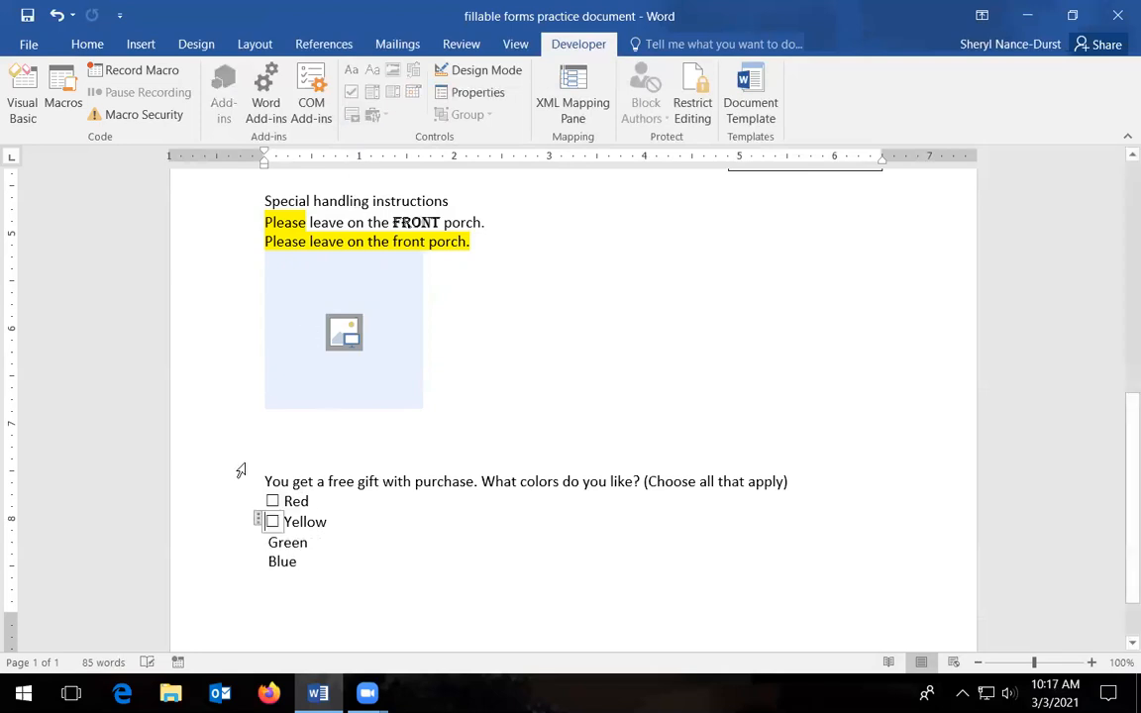
left_click(266, 542)
left_click(354, 93)
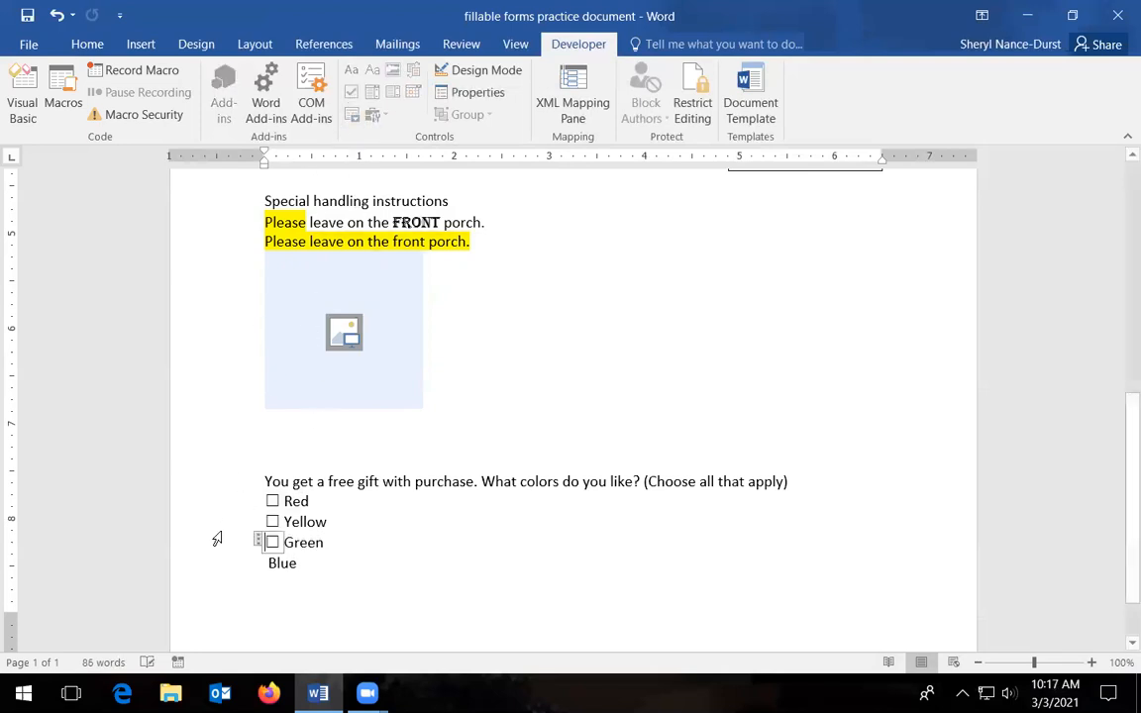
left_click(266, 562)
left_click(354, 93)
left_click(367, 693)
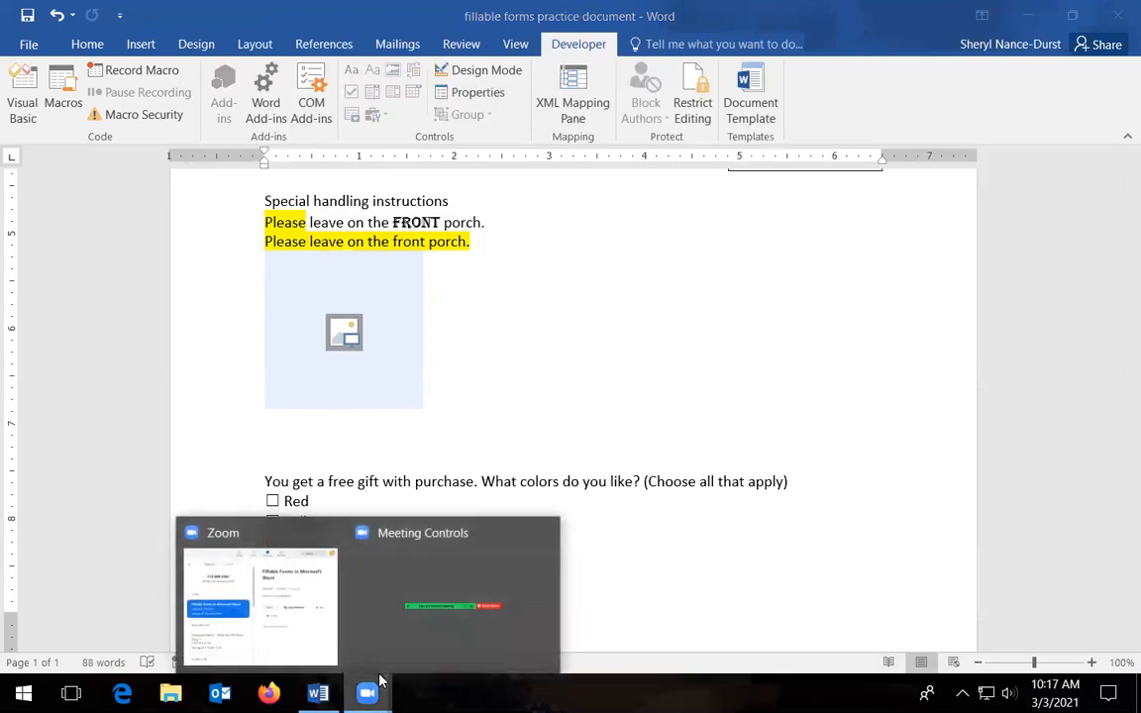
left_click(633, 541)
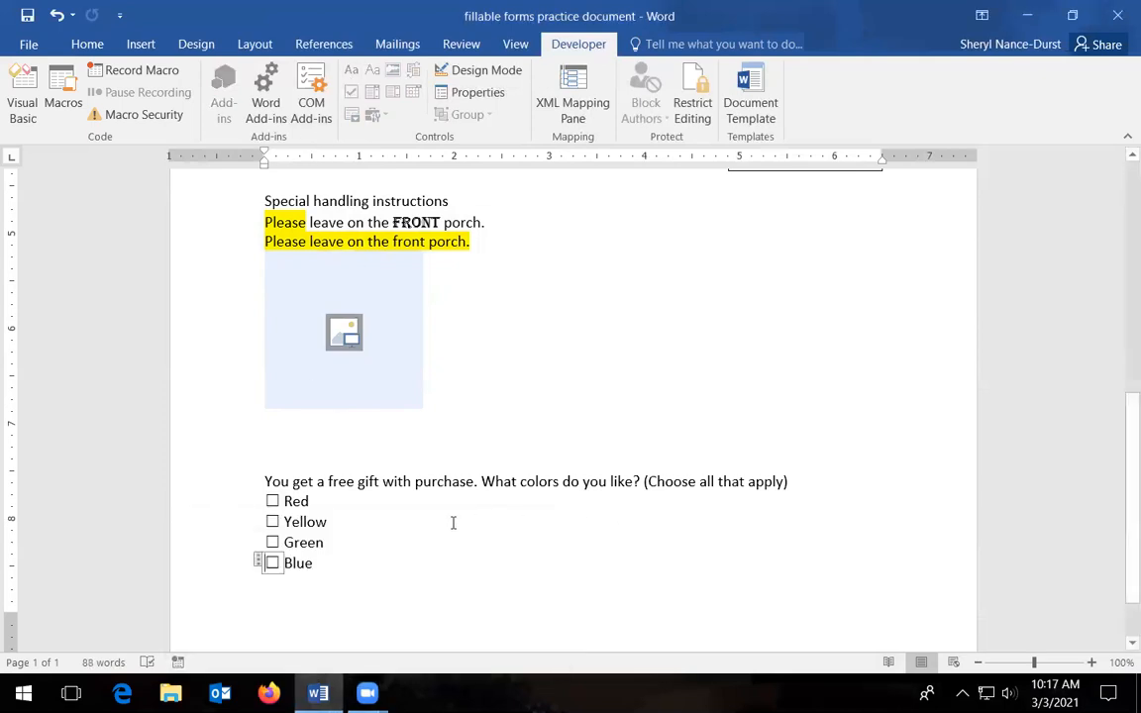
Tick the check boxes for Red, Green and Blue
left_click(272, 502)
left_click(273, 542)
left_click(272, 563)
Insert a drop-down list content control on a new line below the Blue option
left_click(386, 567)
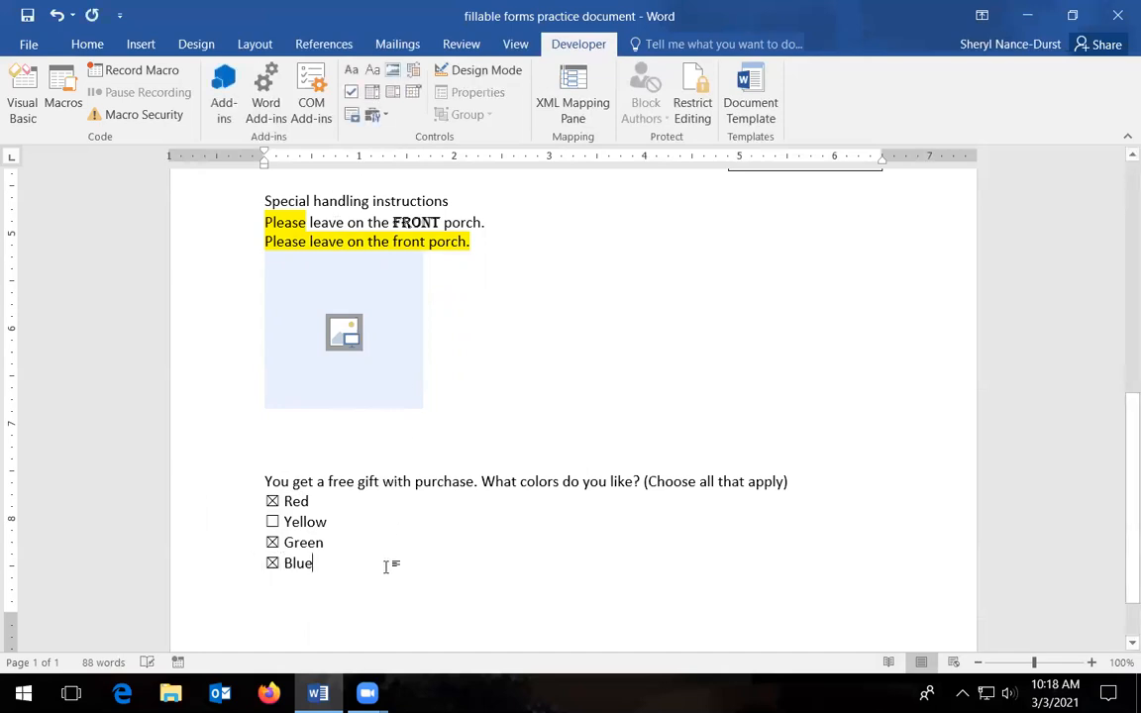
key("Return")
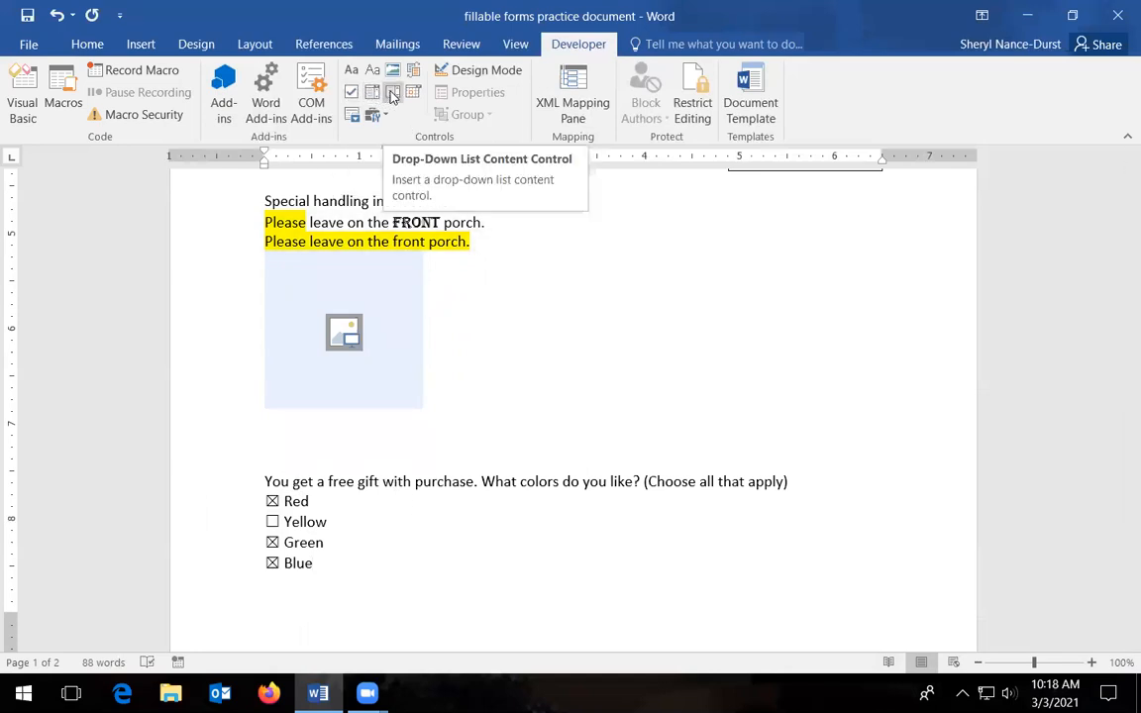
left_click(393, 94)
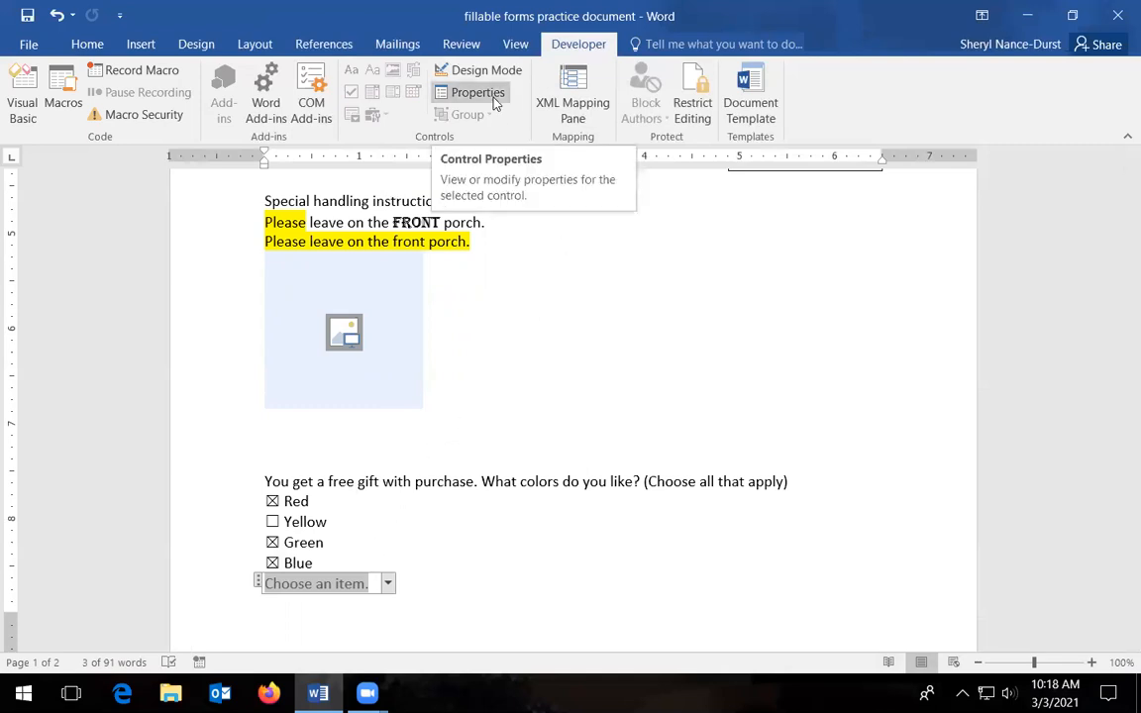
Add the choices Red and Yello to the properties of the drop-down list control below the Blue option
left_click(495, 103)
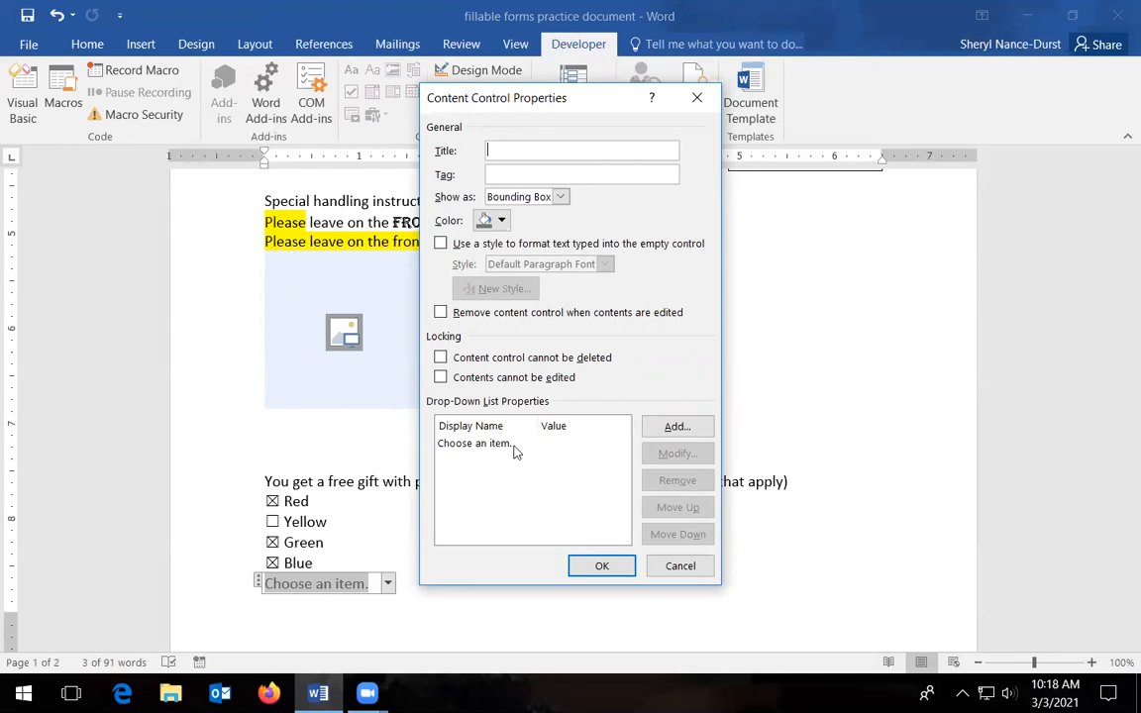
left_click(554, 446)
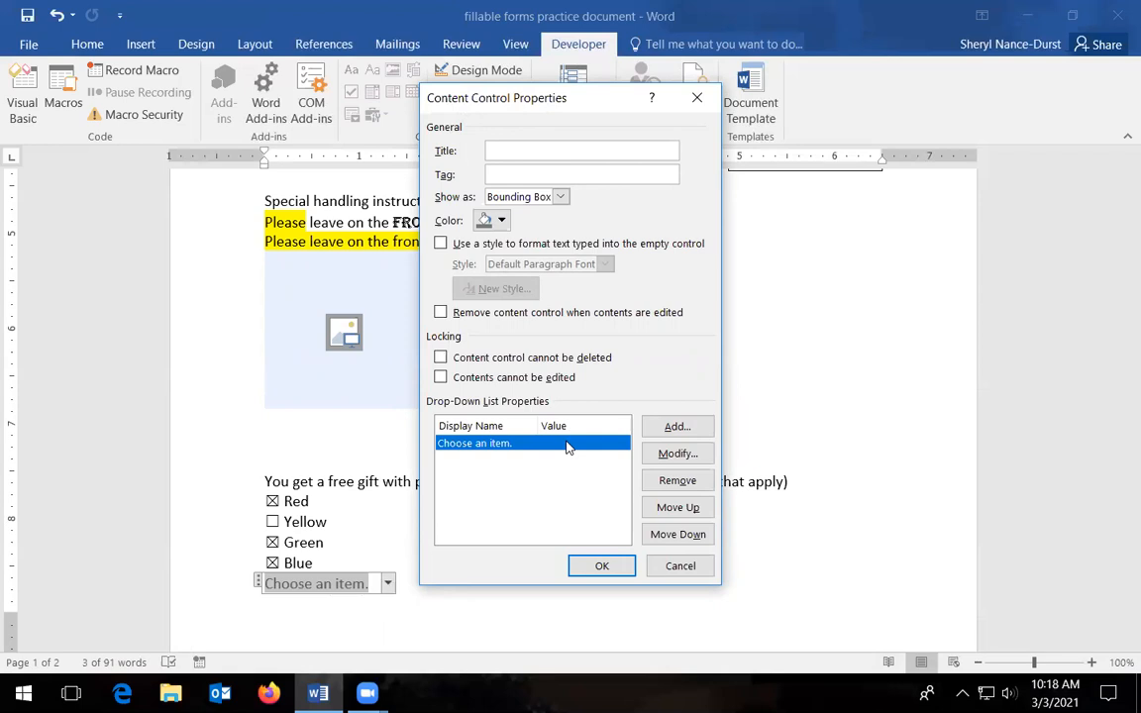
left_click(677, 427)
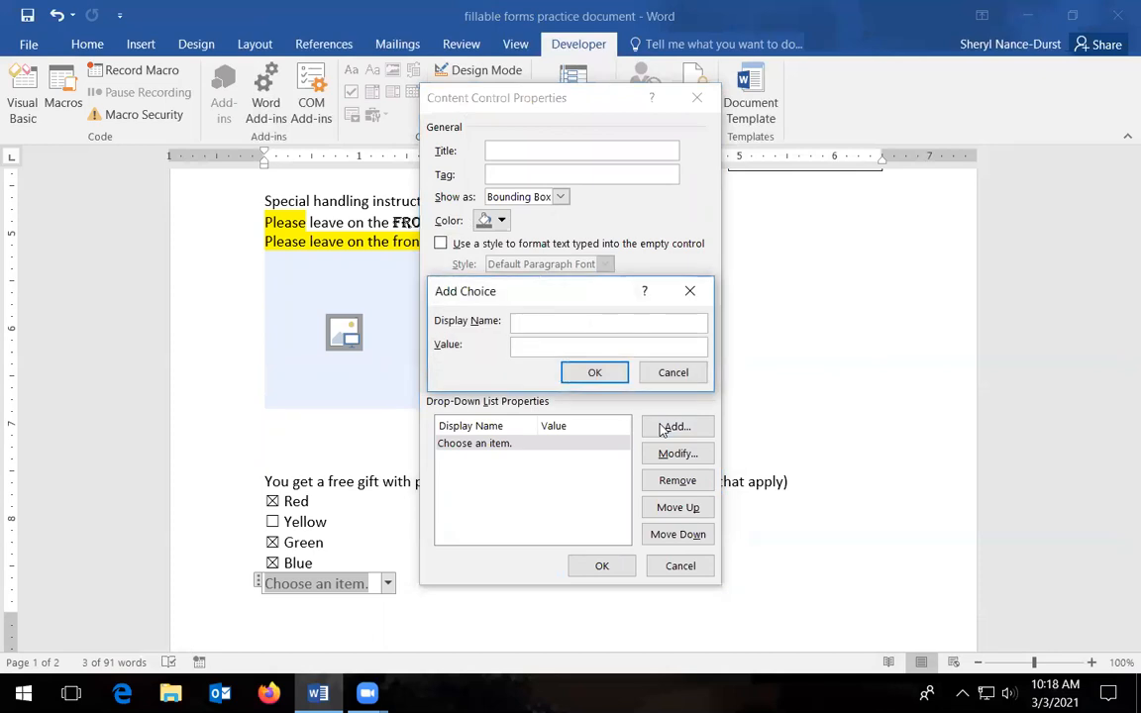
type("Red")
left_click(593, 376)
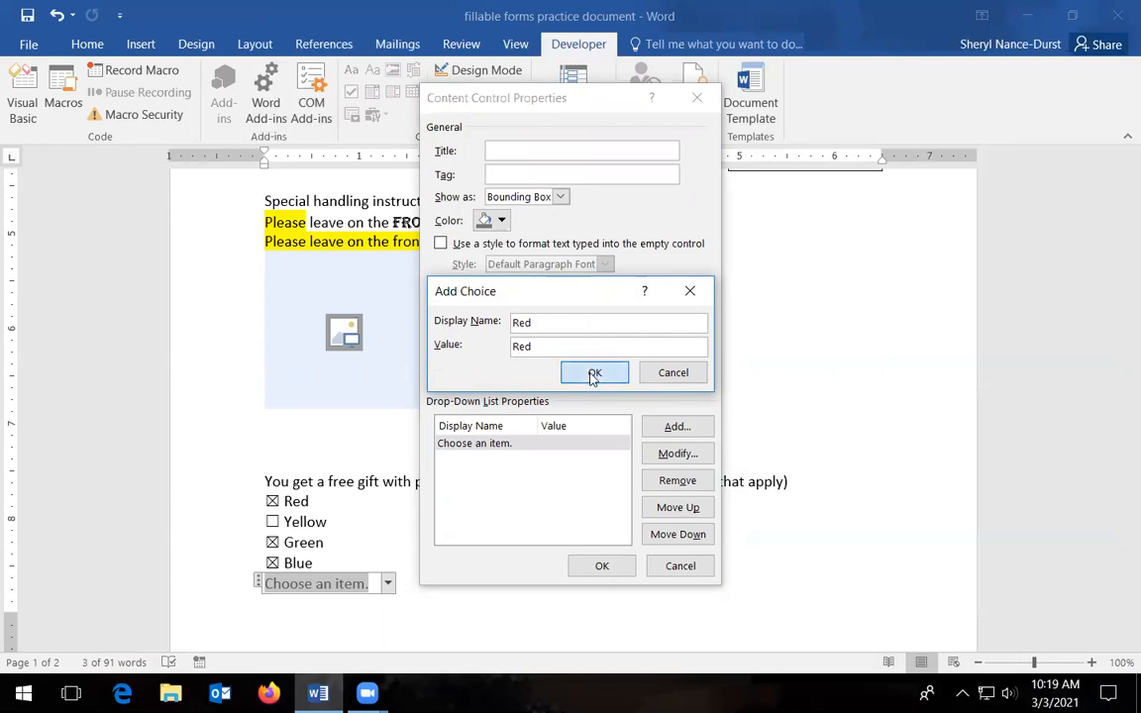
left_click(669, 427)
type("Yello")
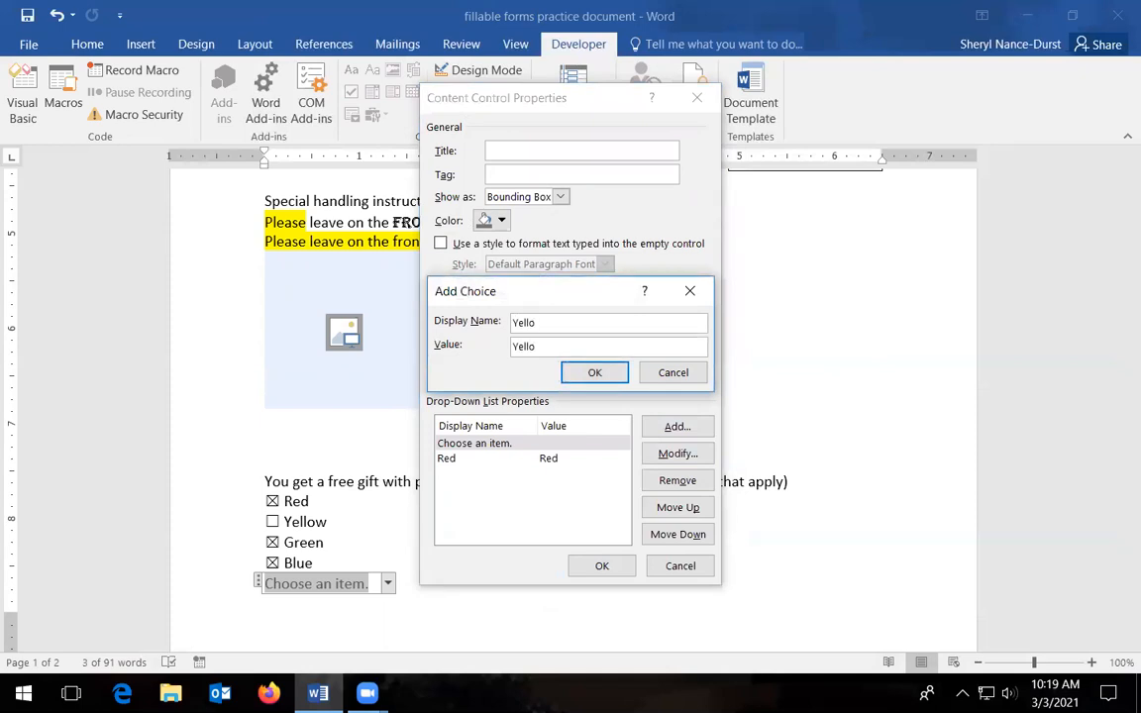
key("Return")
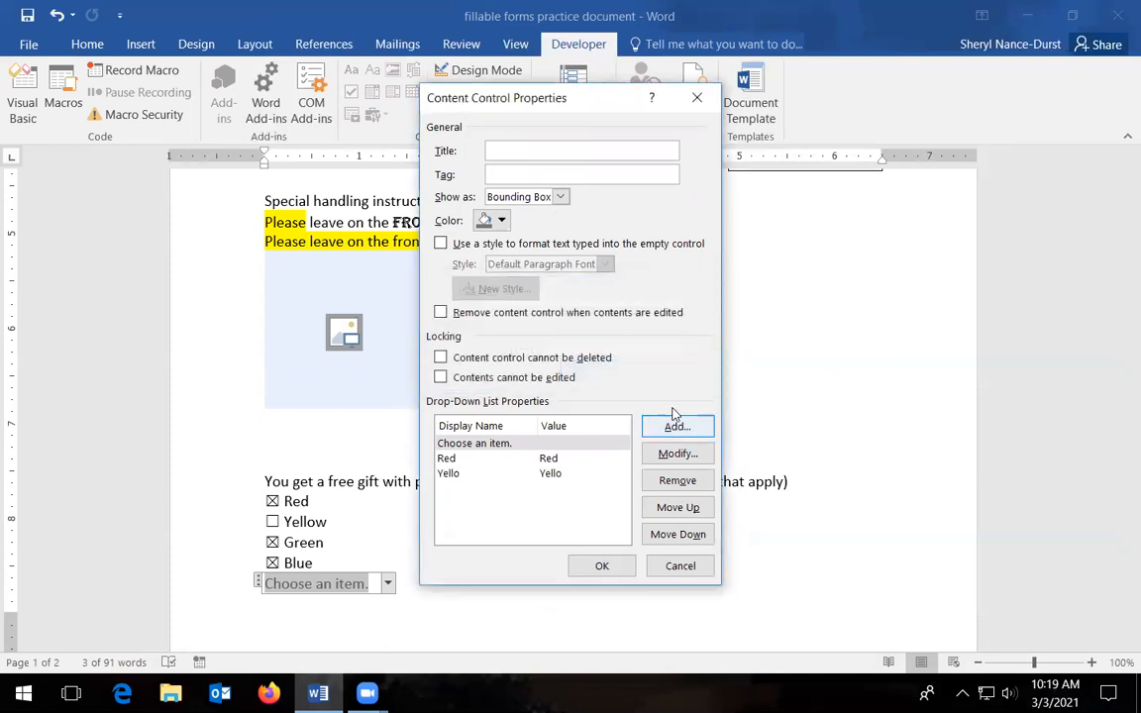
left_click(676, 429)
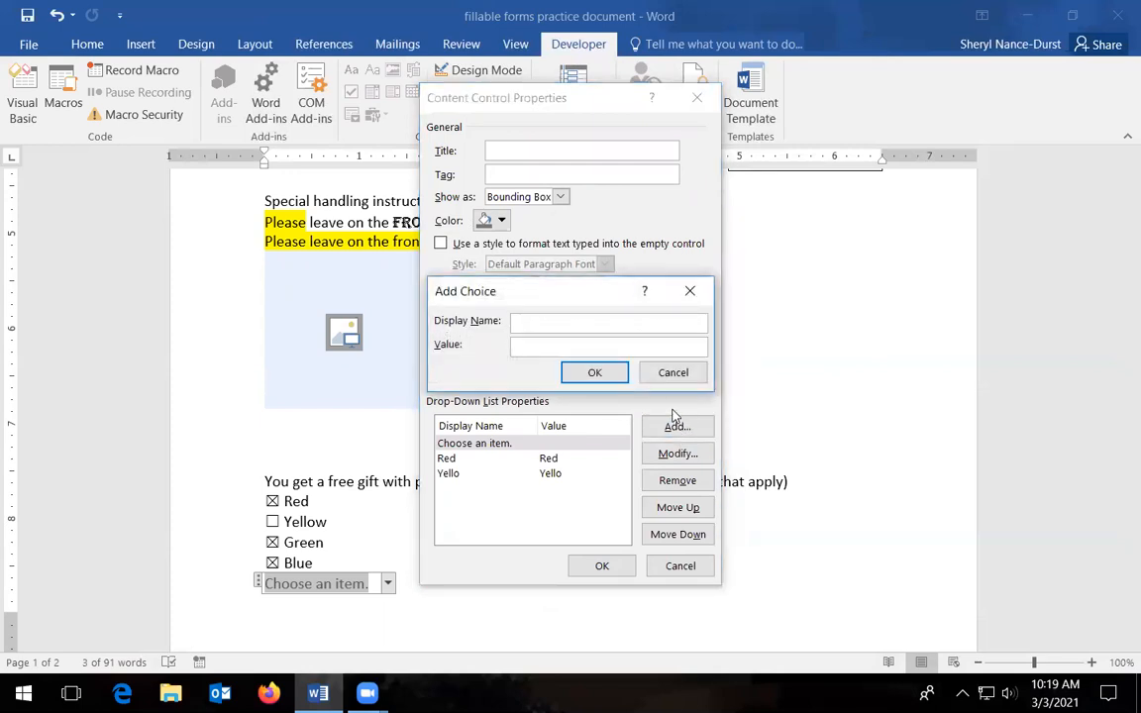
left_click(674, 373)
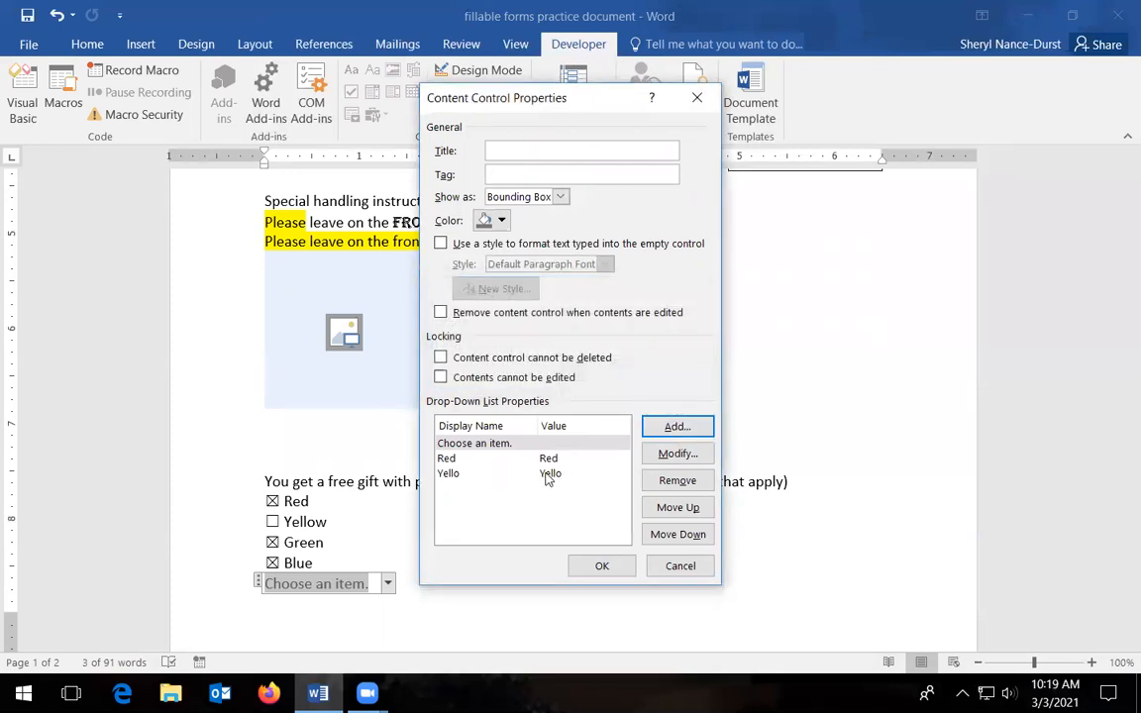
Correct the misspelled second choice in the drop-down list to Yellow
left_click(545, 475)
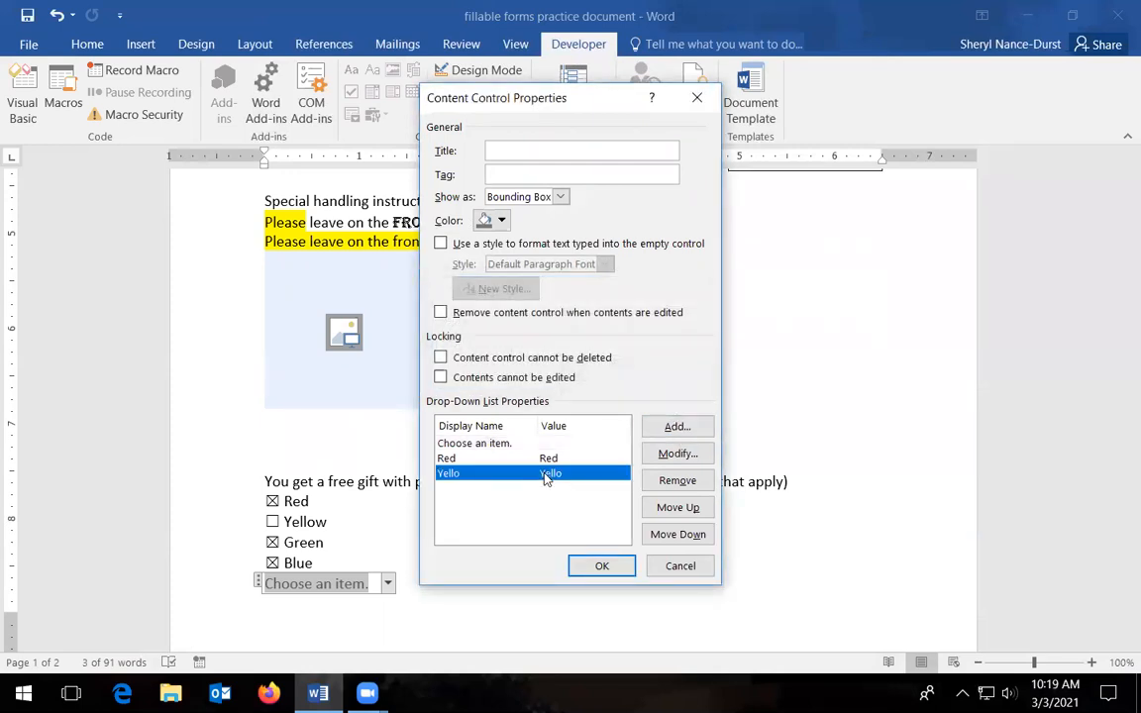
left_click(683, 453)
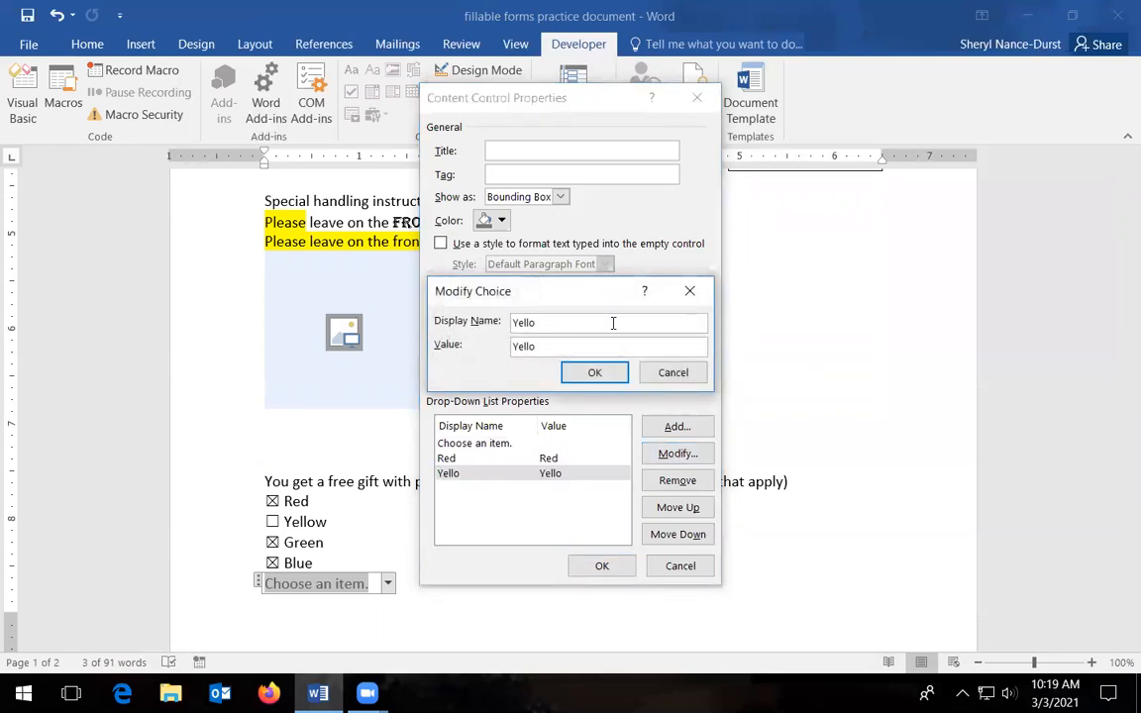
type("w")
left_click(583, 376)
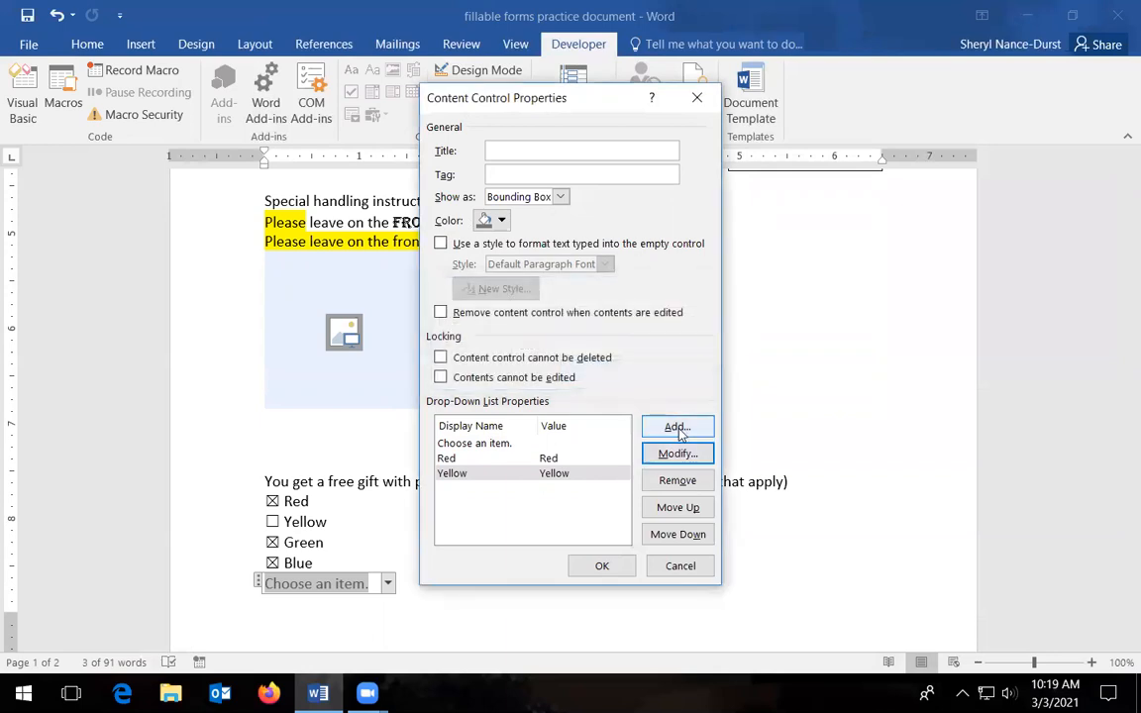
Add the choices Green and Blue to the drop-down list and apply the control's properties
left_click(677, 426)
type("Green")
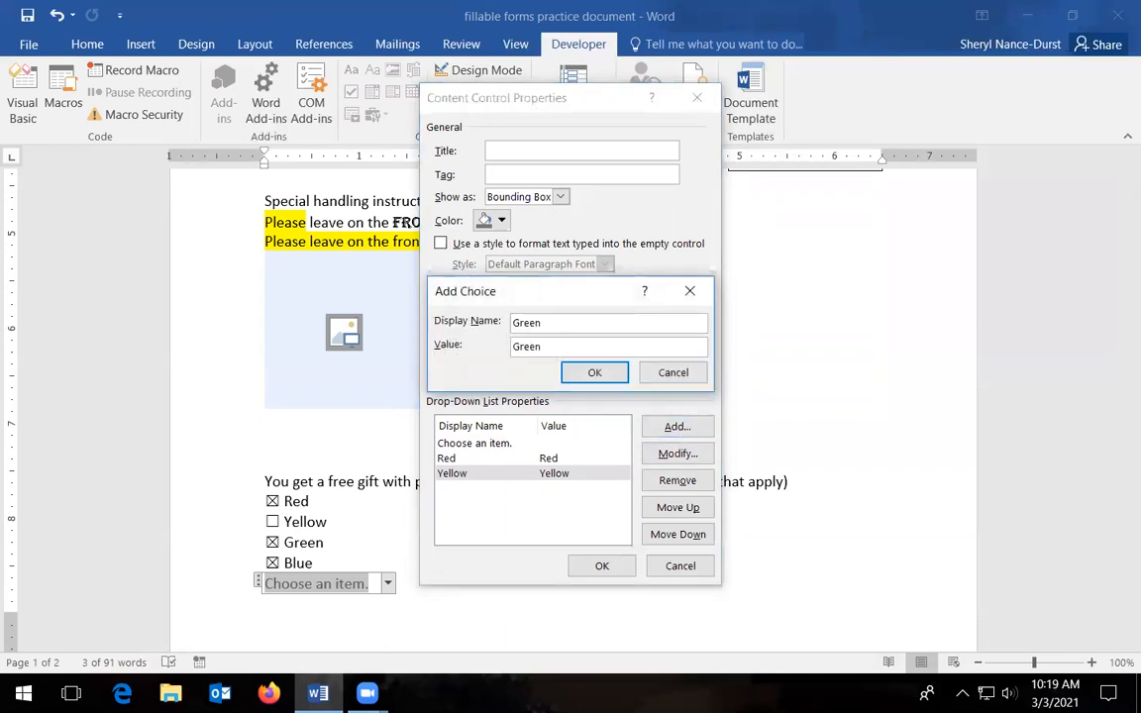
left_click(594, 372)
left_click(677, 427)
type("Blue")
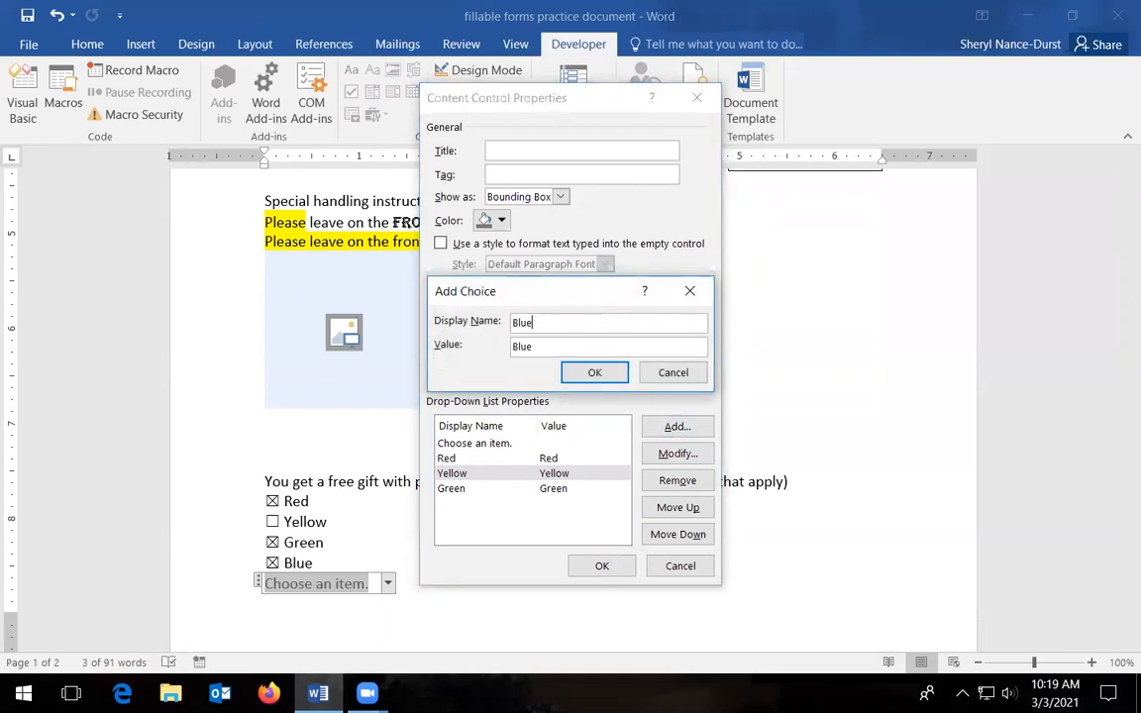
left_click(596, 374)
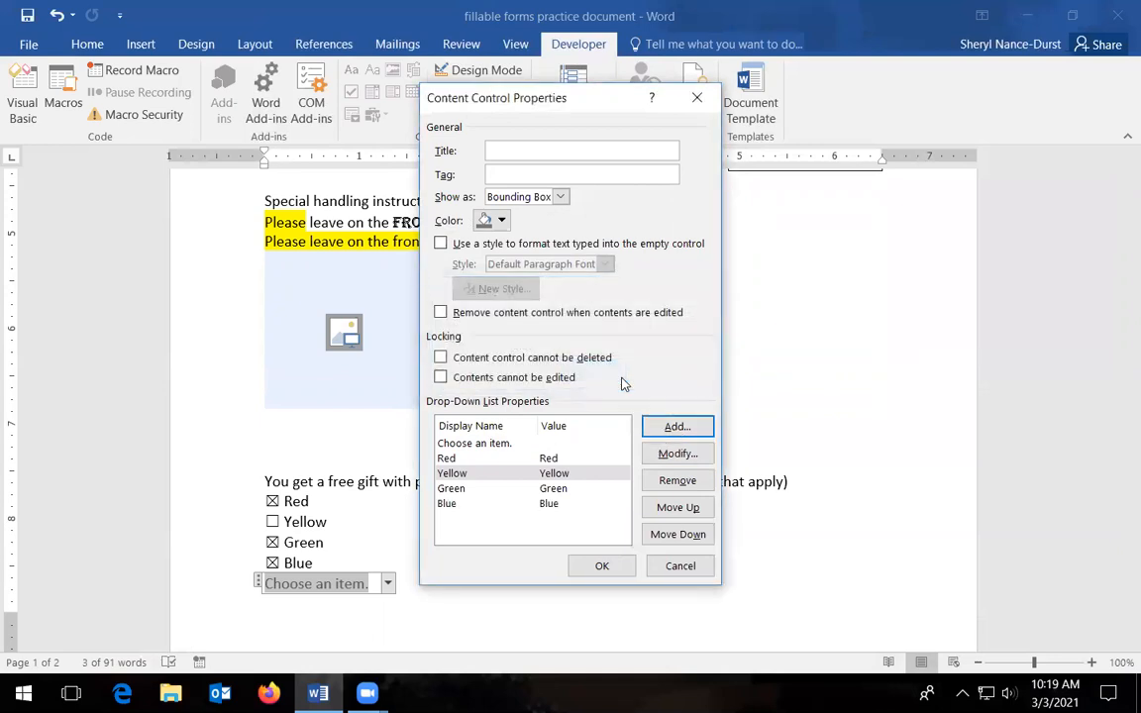
left_click(551, 507)
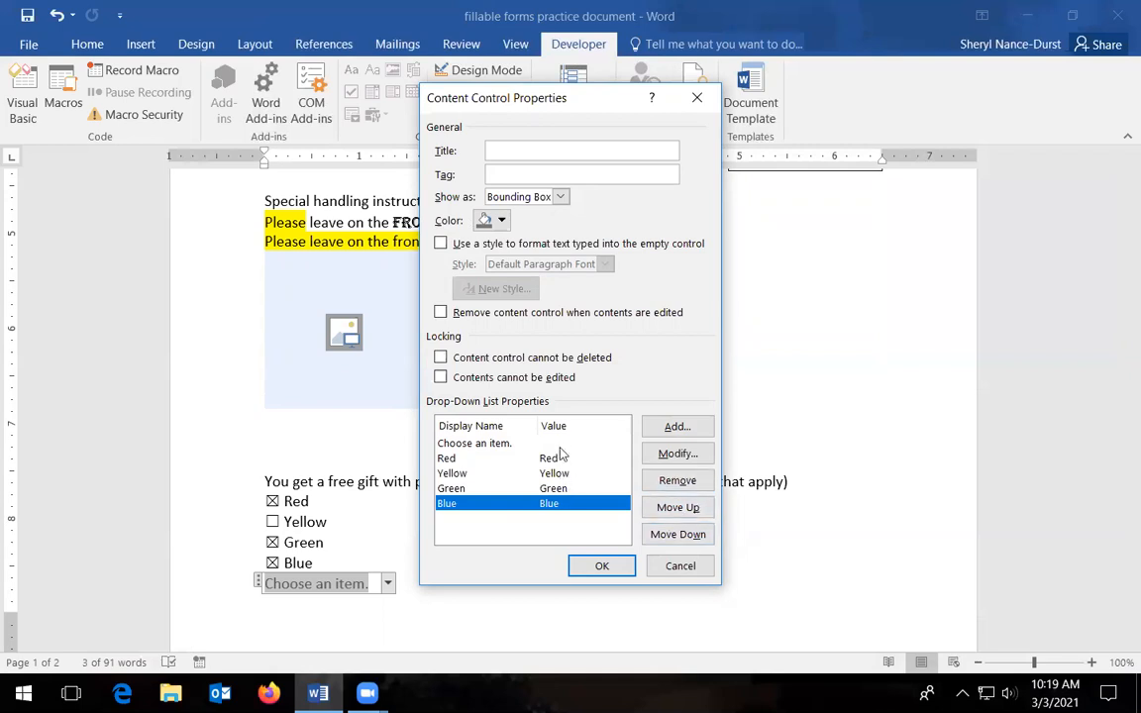
left_click(528, 487)
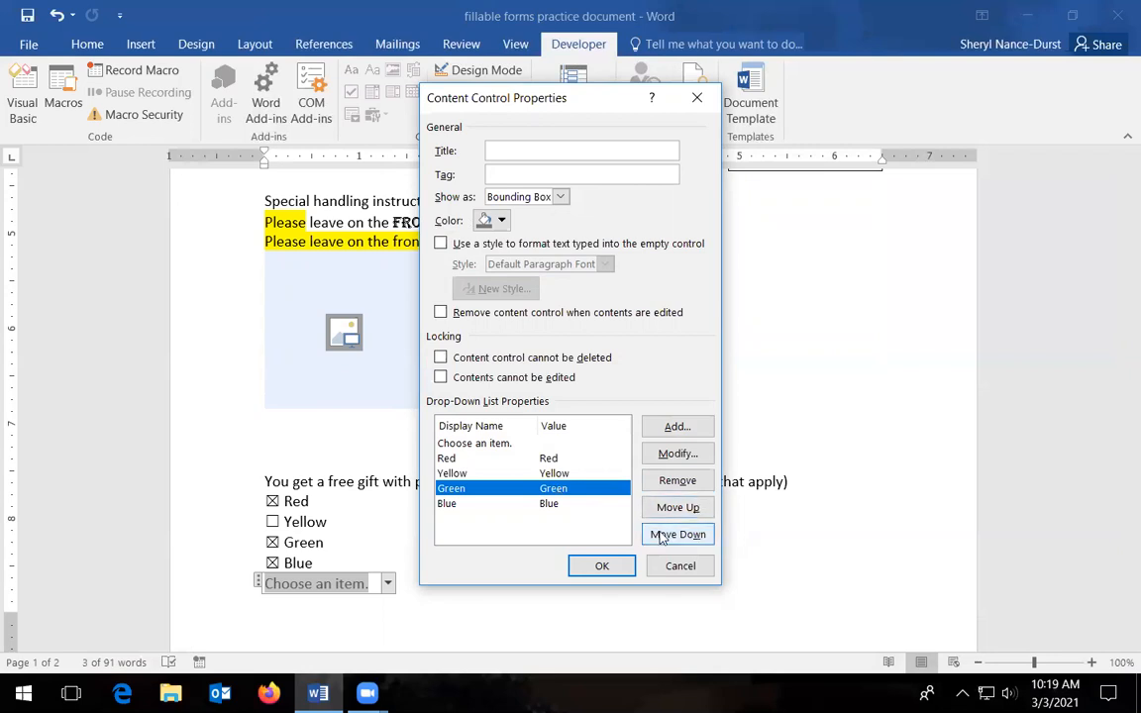
left_click(602, 567)
left_click(491, 608)
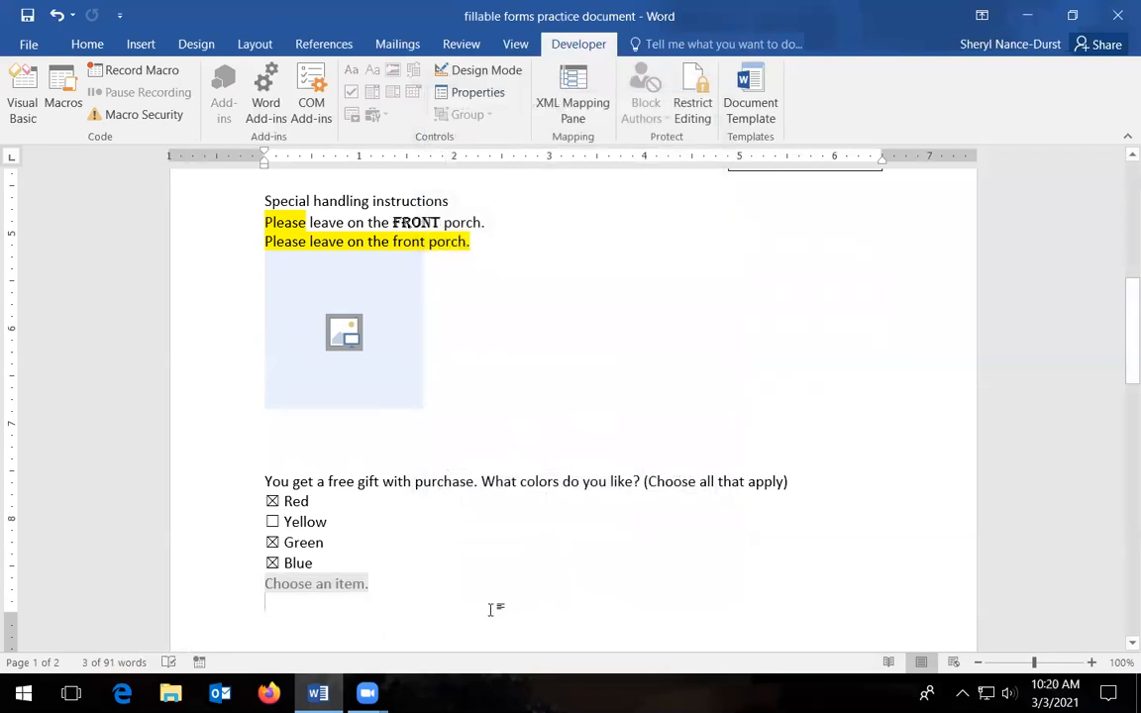
Choose Yellow in the drop-down list control below the Blue option
left_click(356, 583)
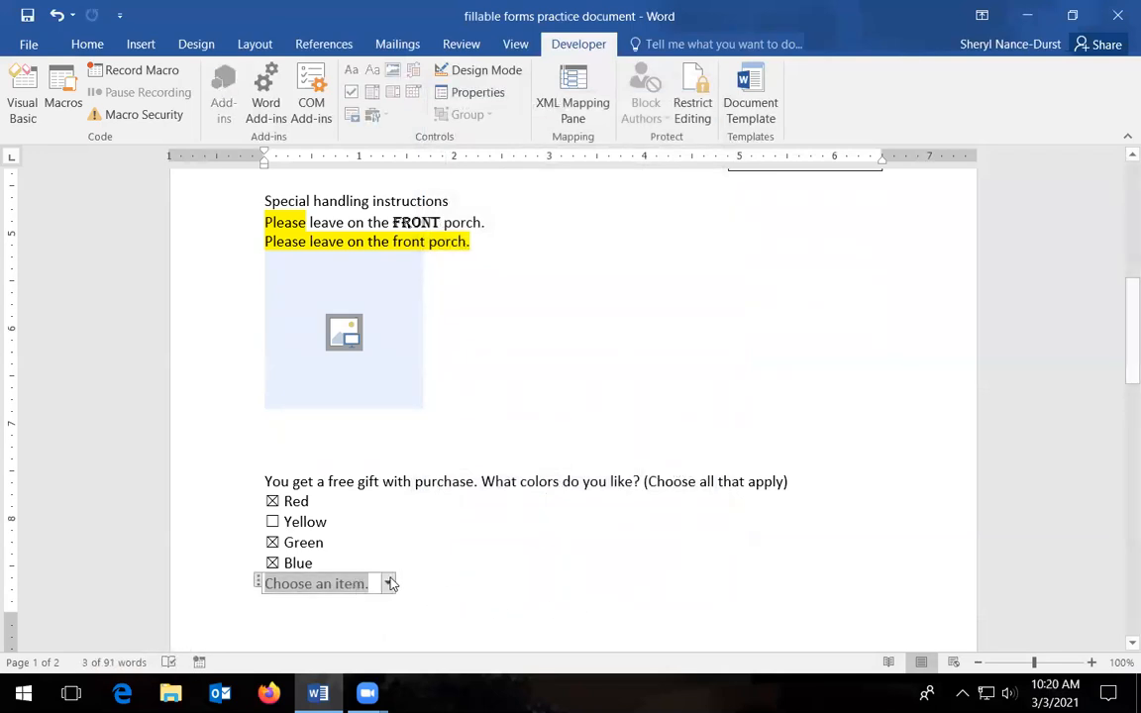
left_click(387, 583)
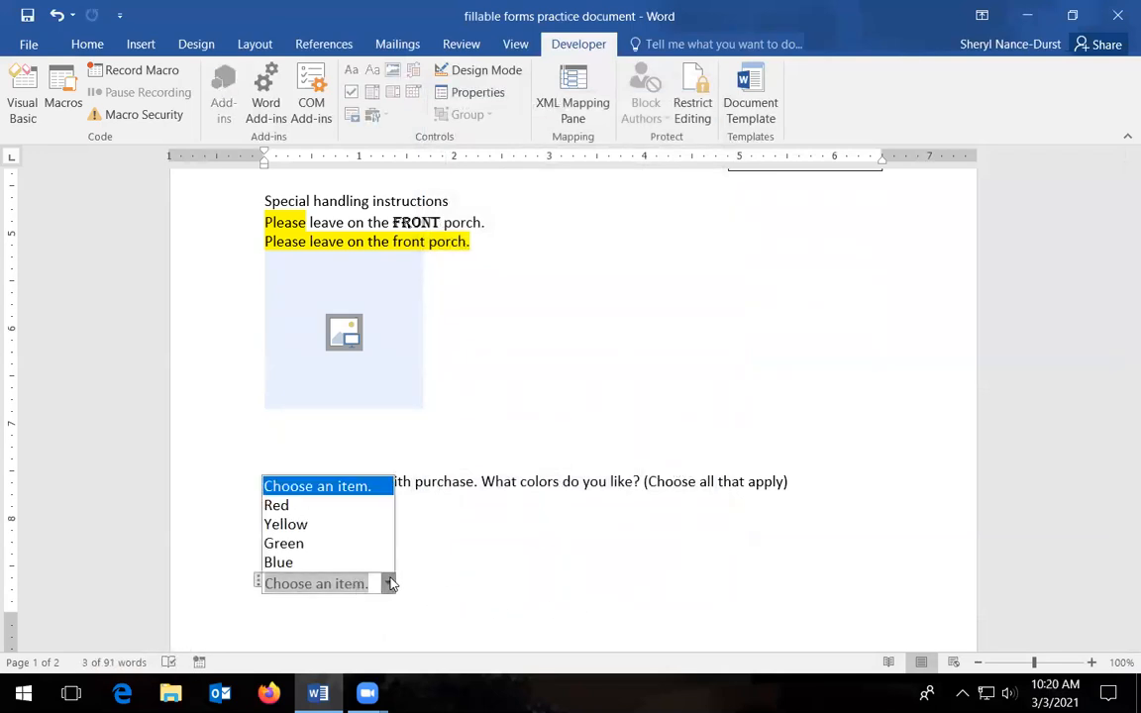
left_click(331, 524)
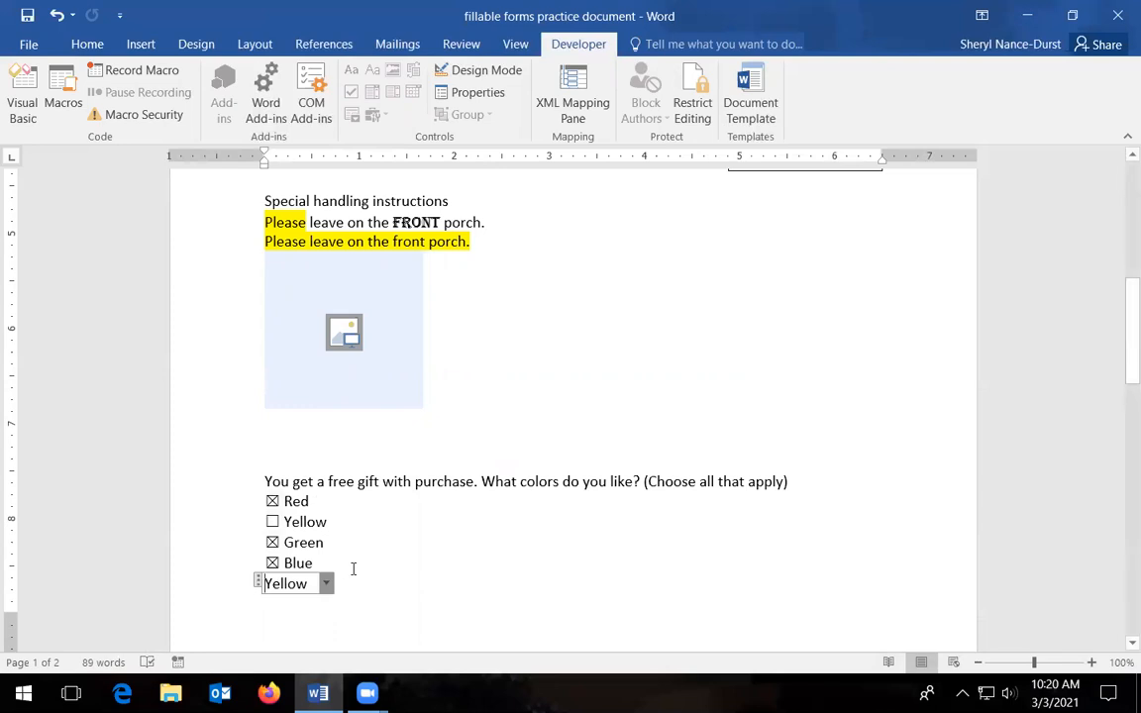
Insert a combo box content control on the line below the drop-down list and view its properties without changing them
left_click(339, 604)
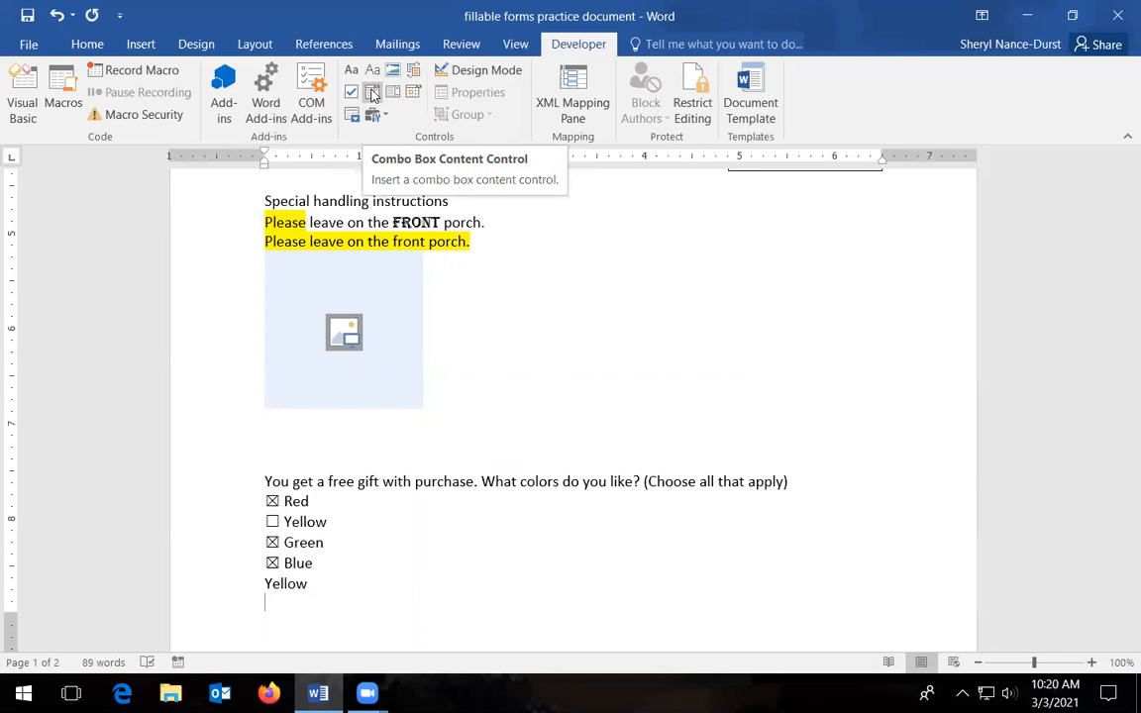
left_click(372, 94)
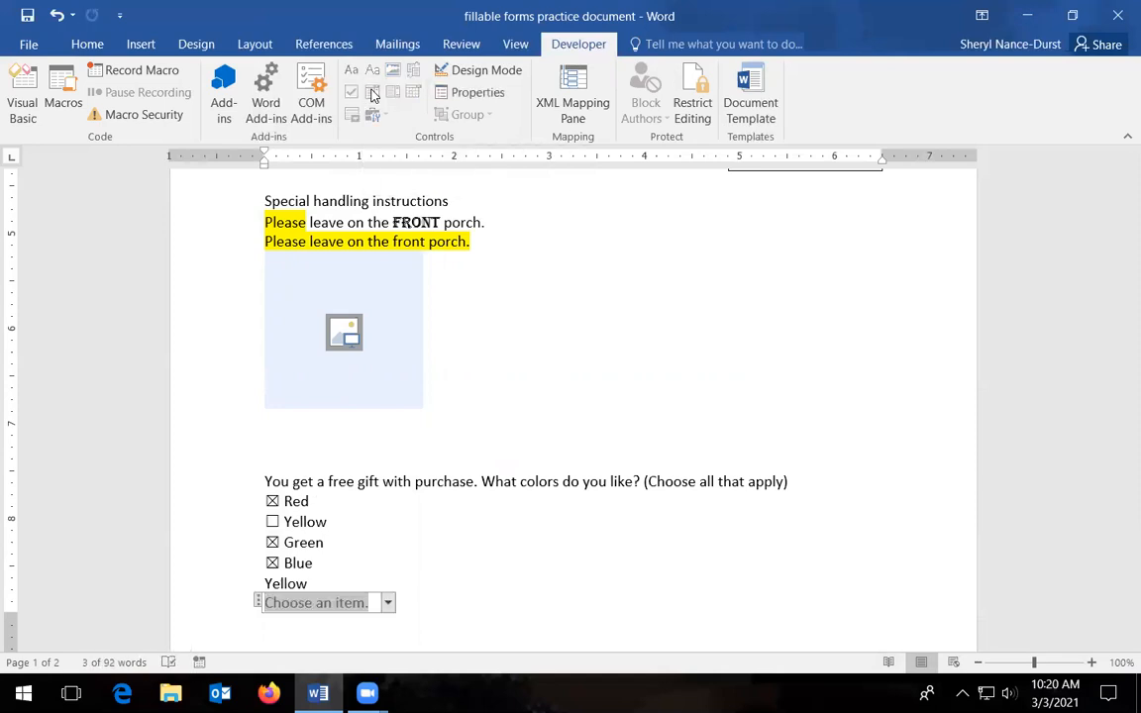
left_click(472, 96)
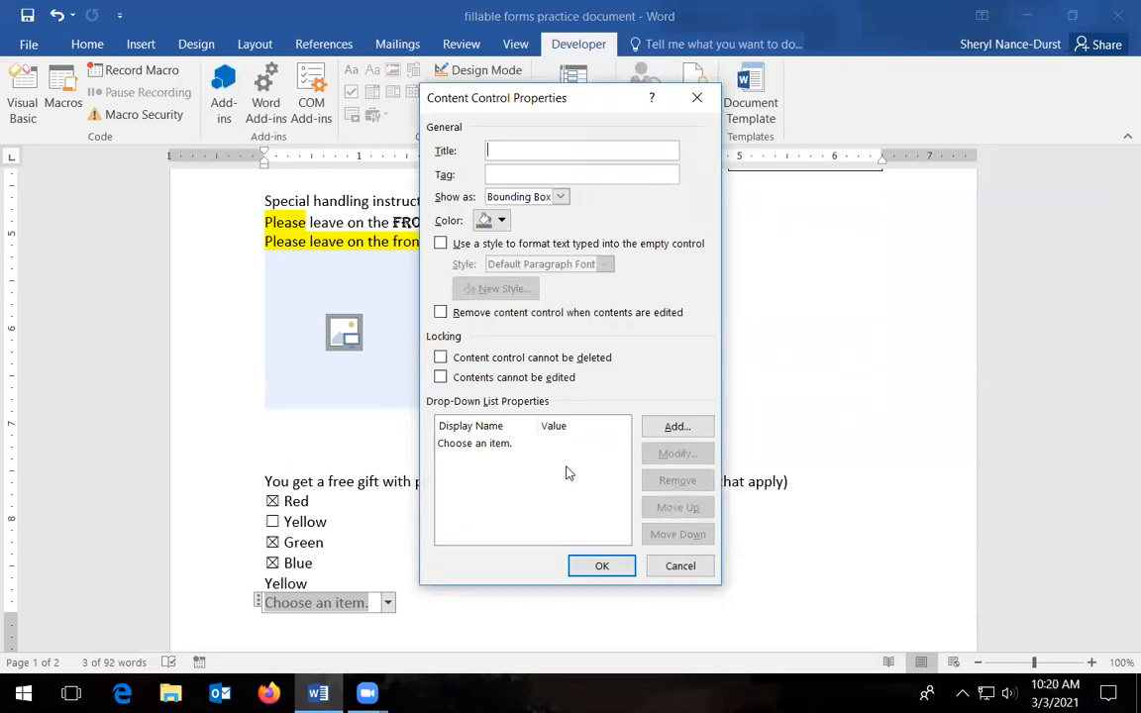
left_click(681, 567)
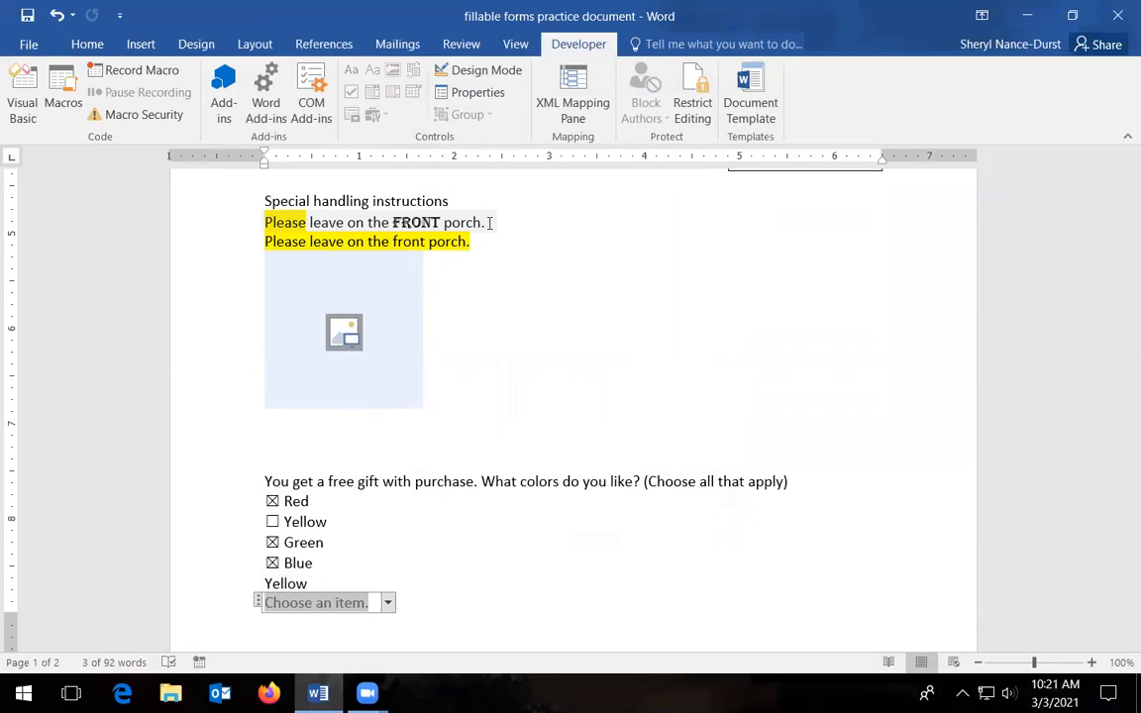
Insert a date picker content control on the blank line between the picture control and the free gift question
scroll(455, 573, "down", 2)
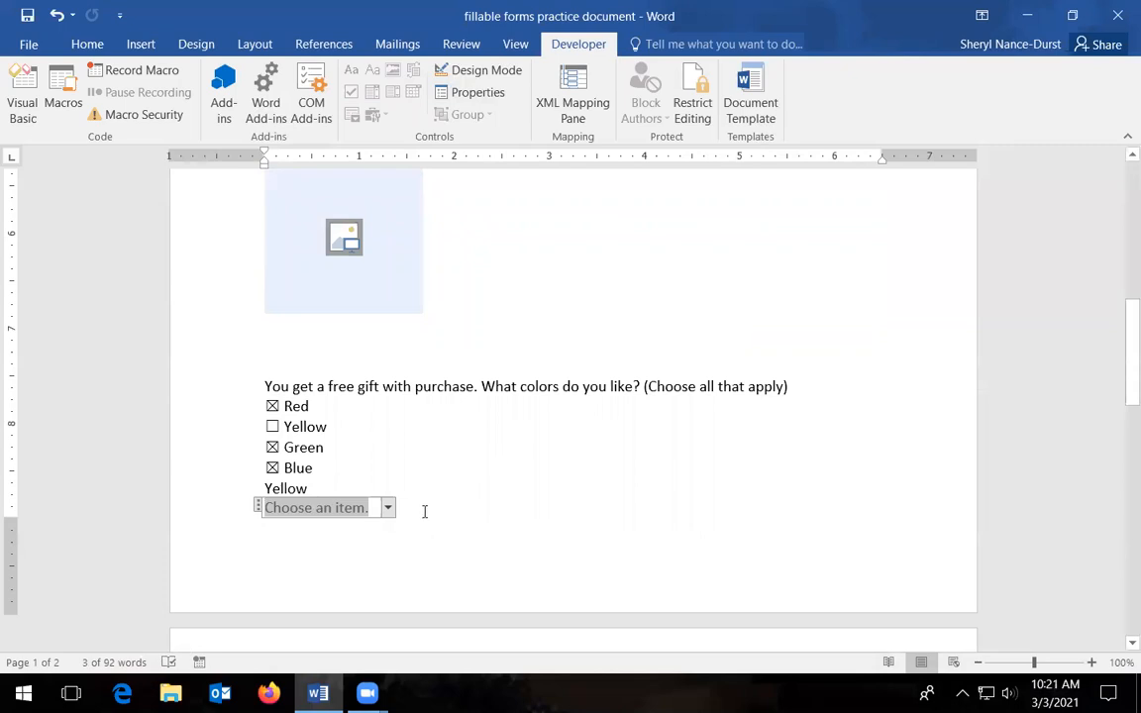
left_click(403, 474)
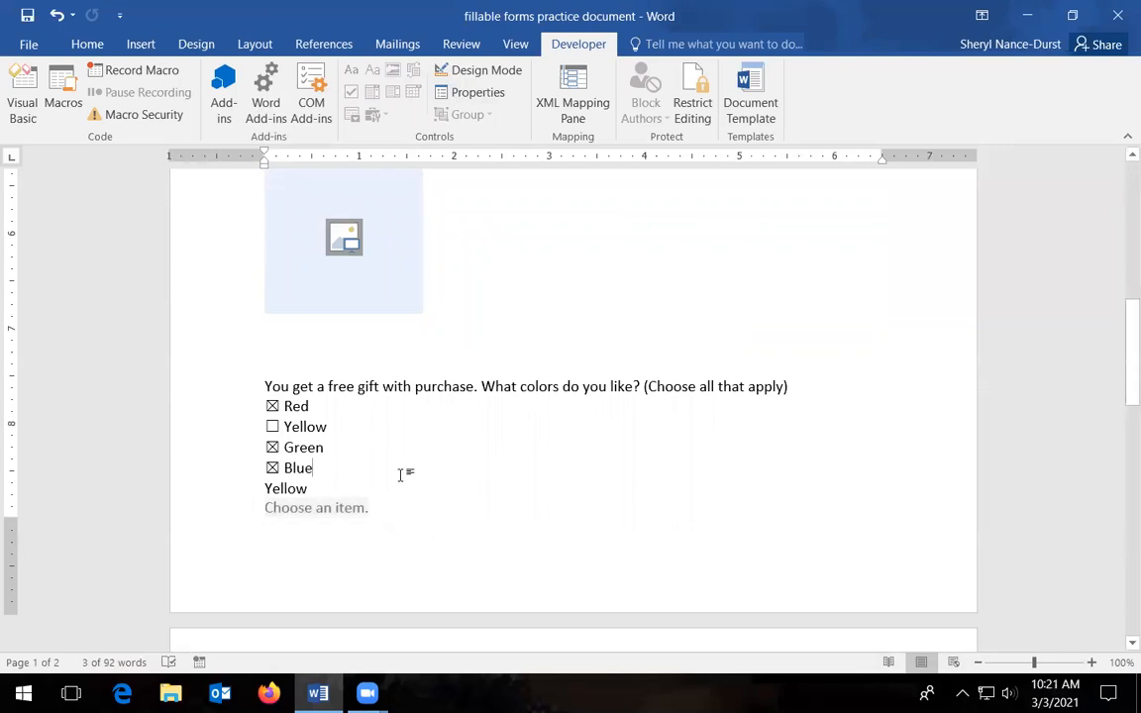
left_click(399, 349)
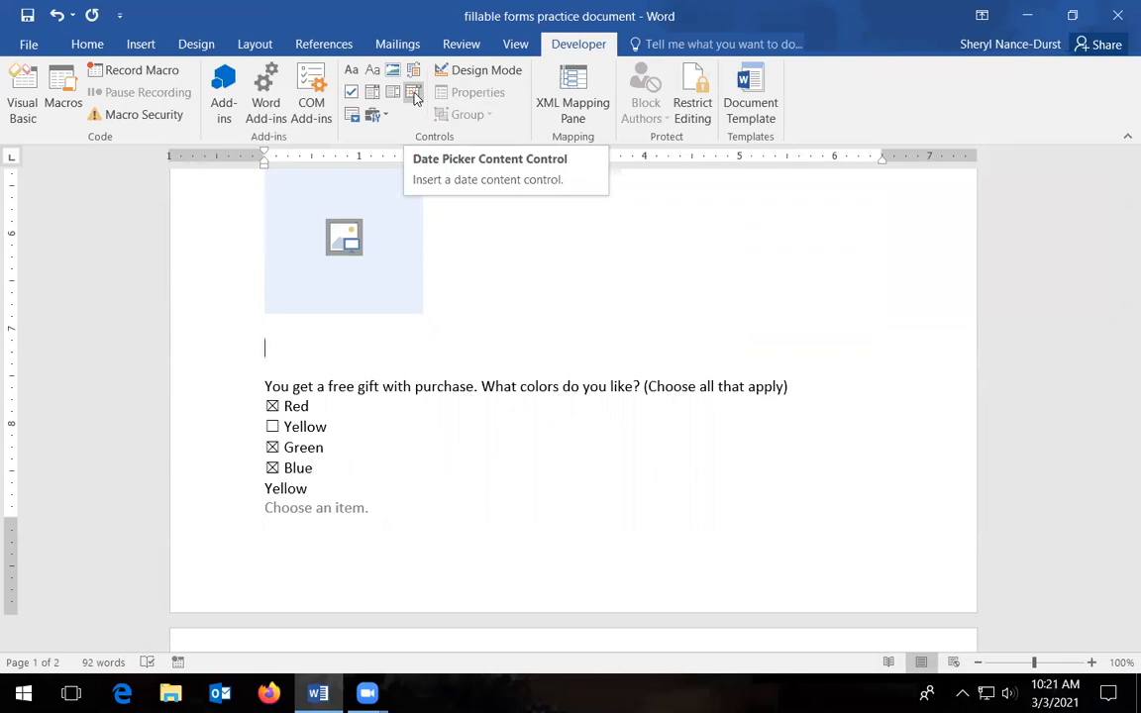
left_click(414, 93)
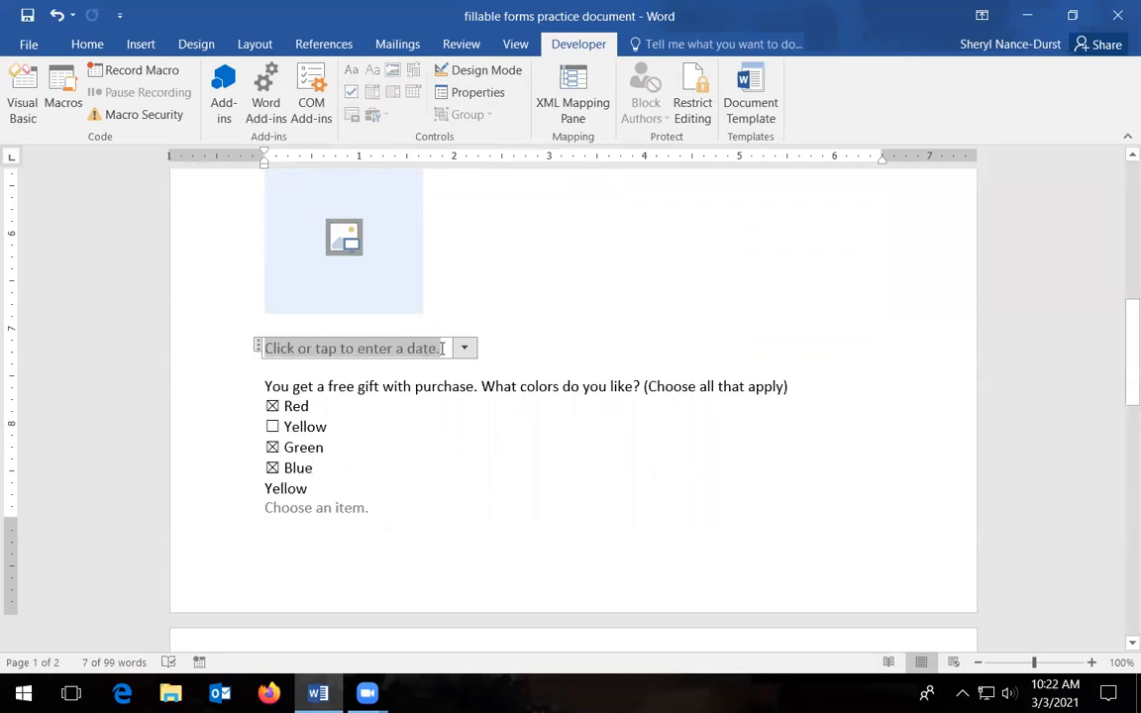
Pick March 19, 2021 in the date picker control, and change the date to May 13, 2021
left_click(471, 348)
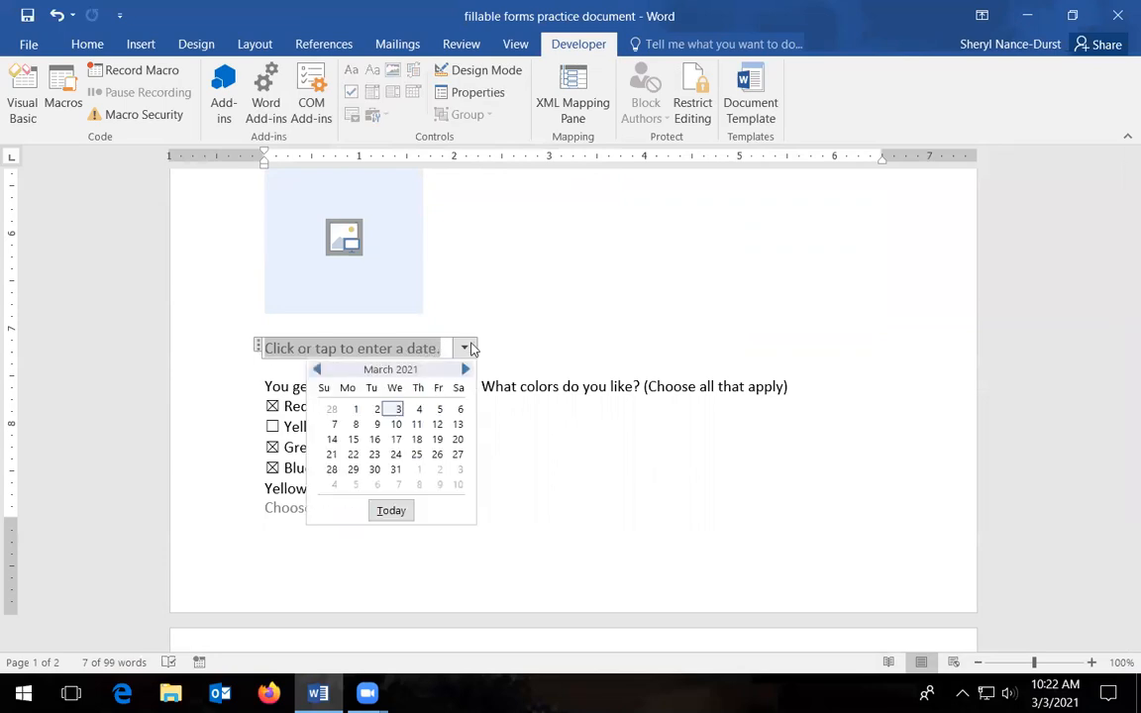
left_click(437, 439)
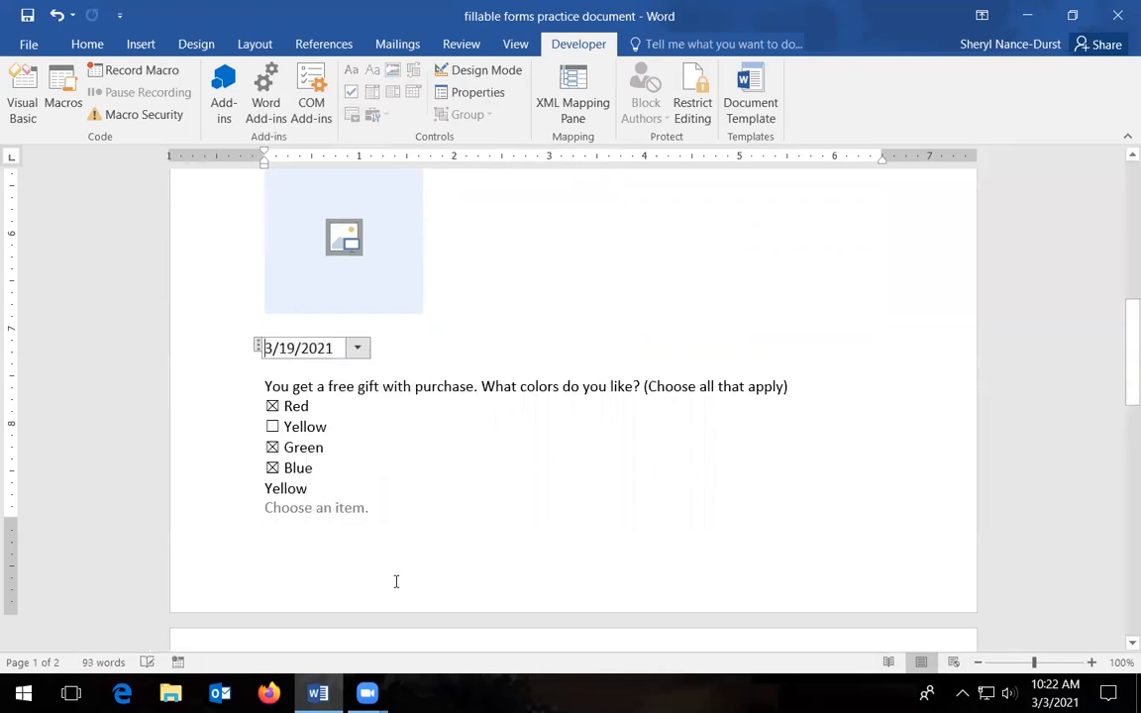
left_click(358, 347)
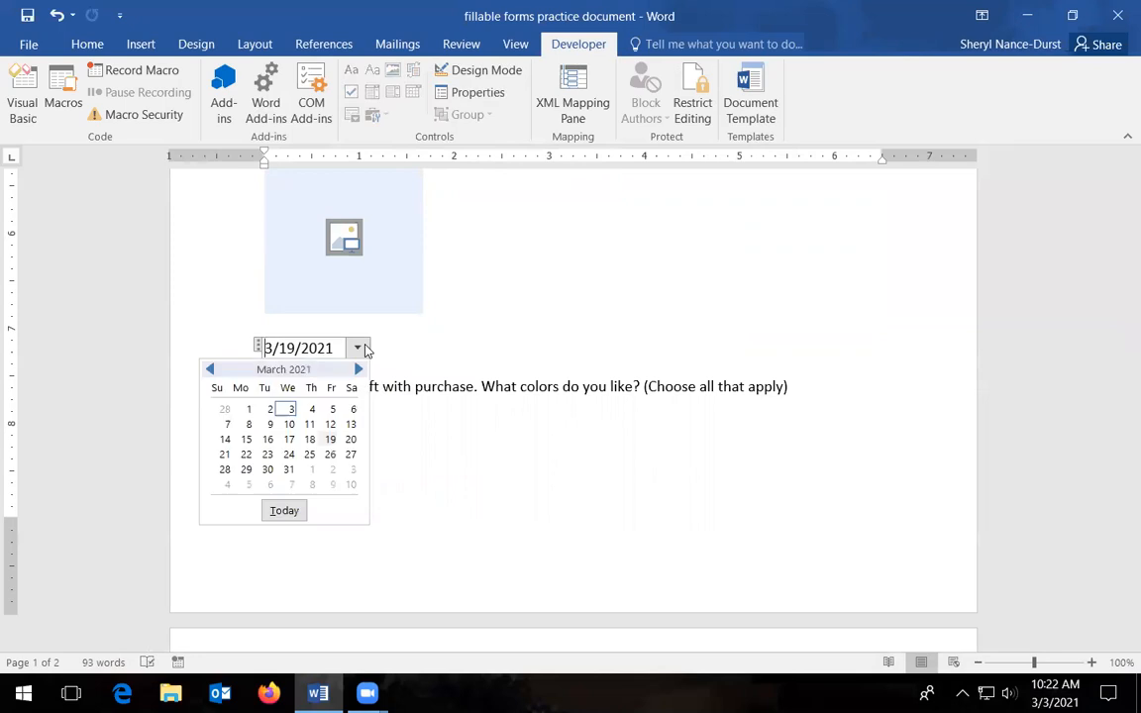
left_click(359, 370)
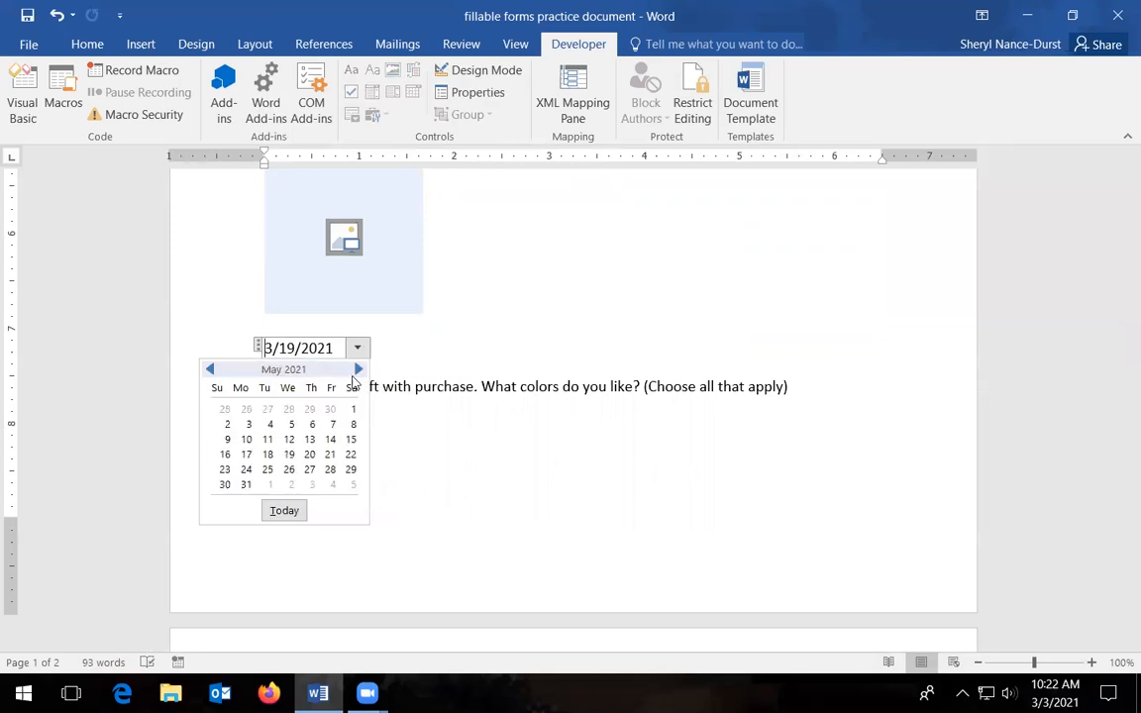
left_click(310, 439)
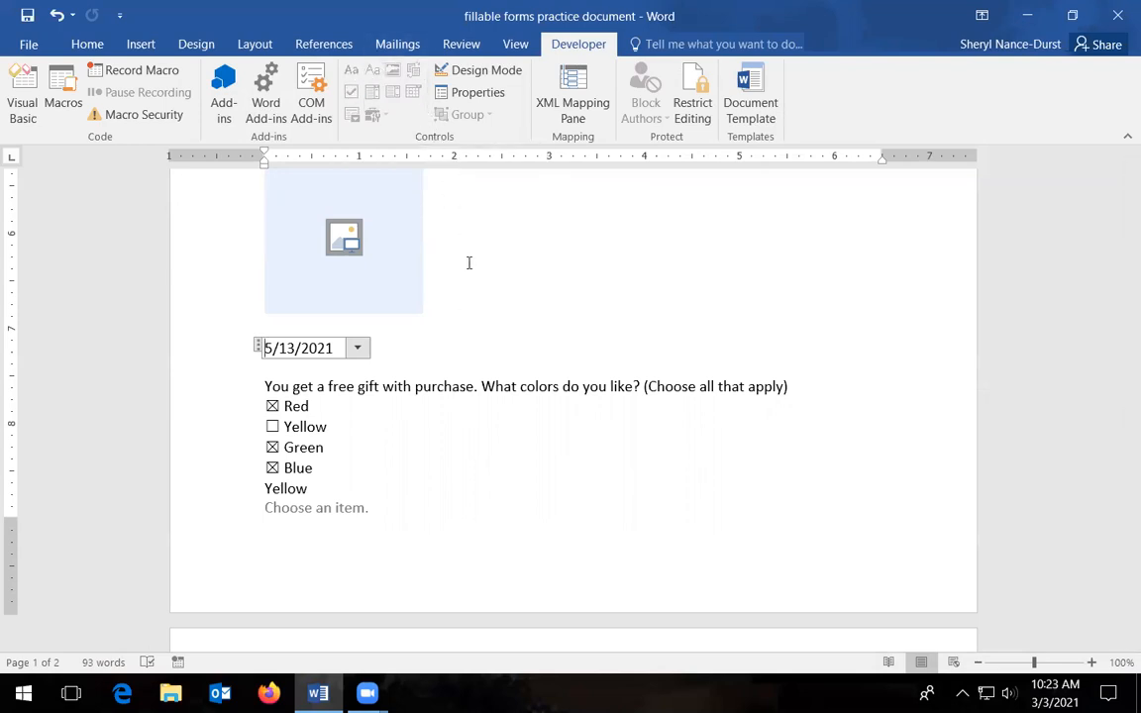
scroll(450, 406, "up", 5)
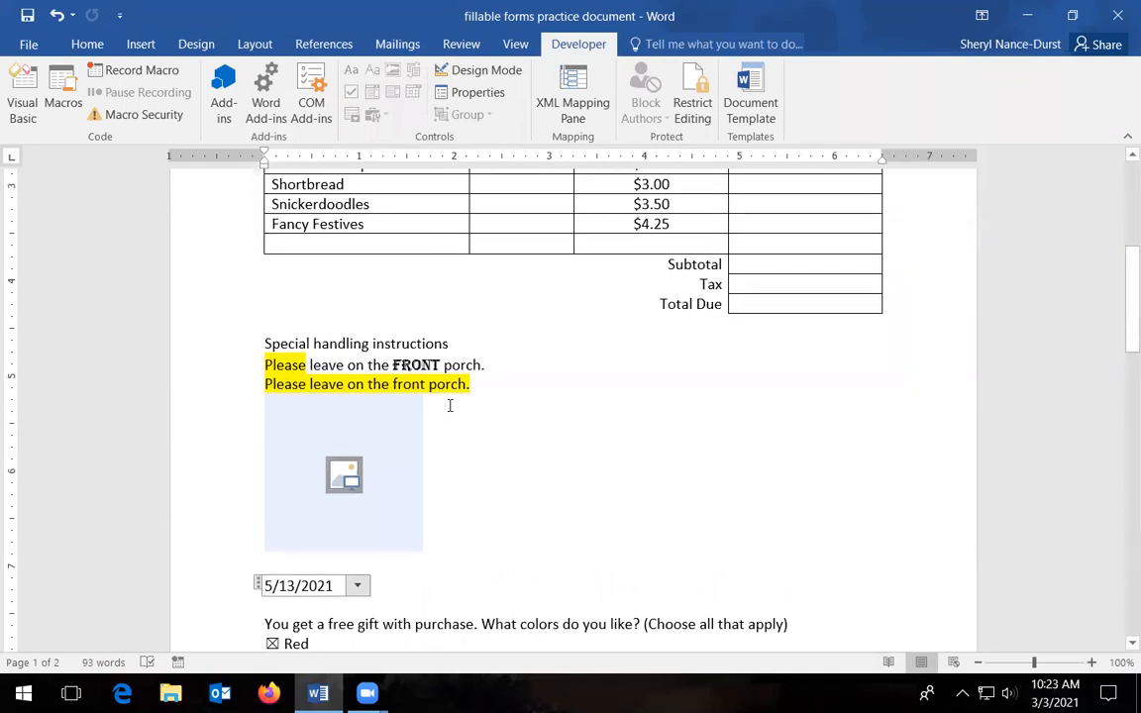
scroll(451, 404, "down", 2)
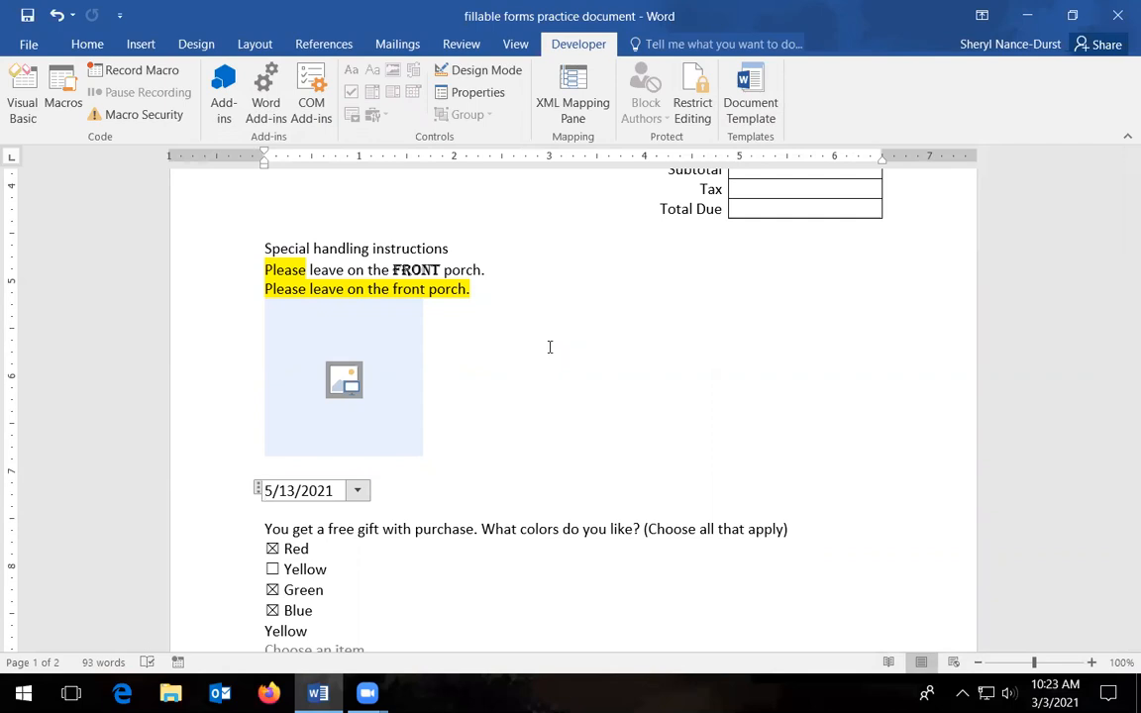
scroll(629, 543, "up", 2)
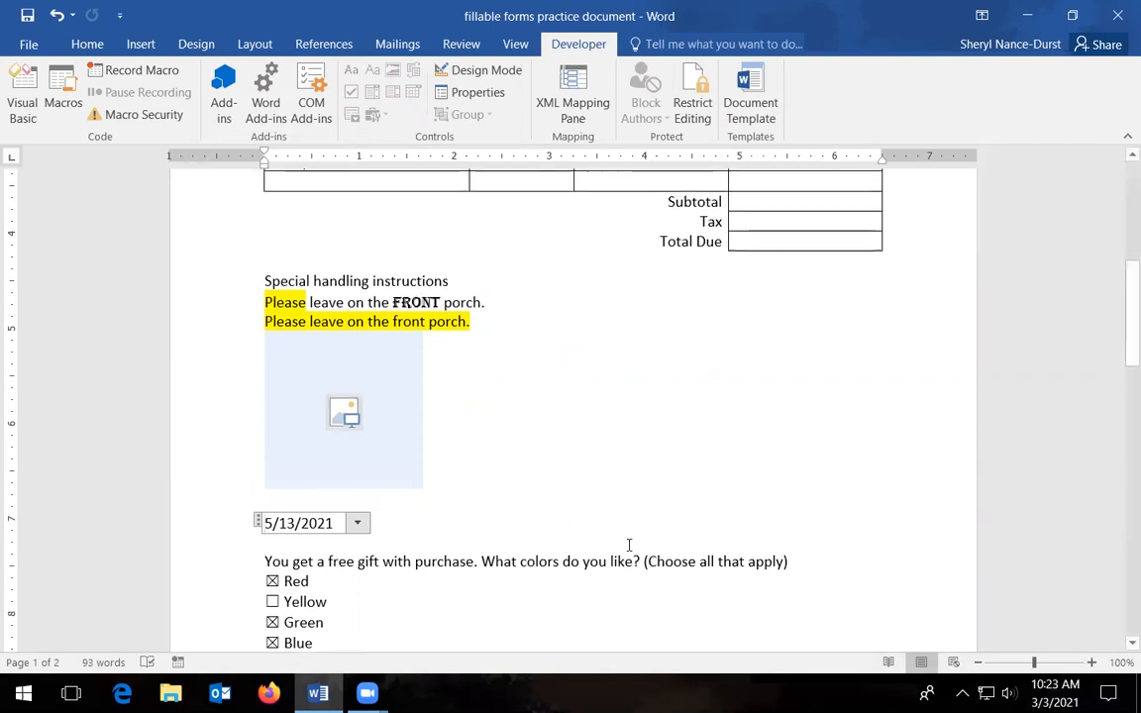
scroll(588, 545, "down", 4)
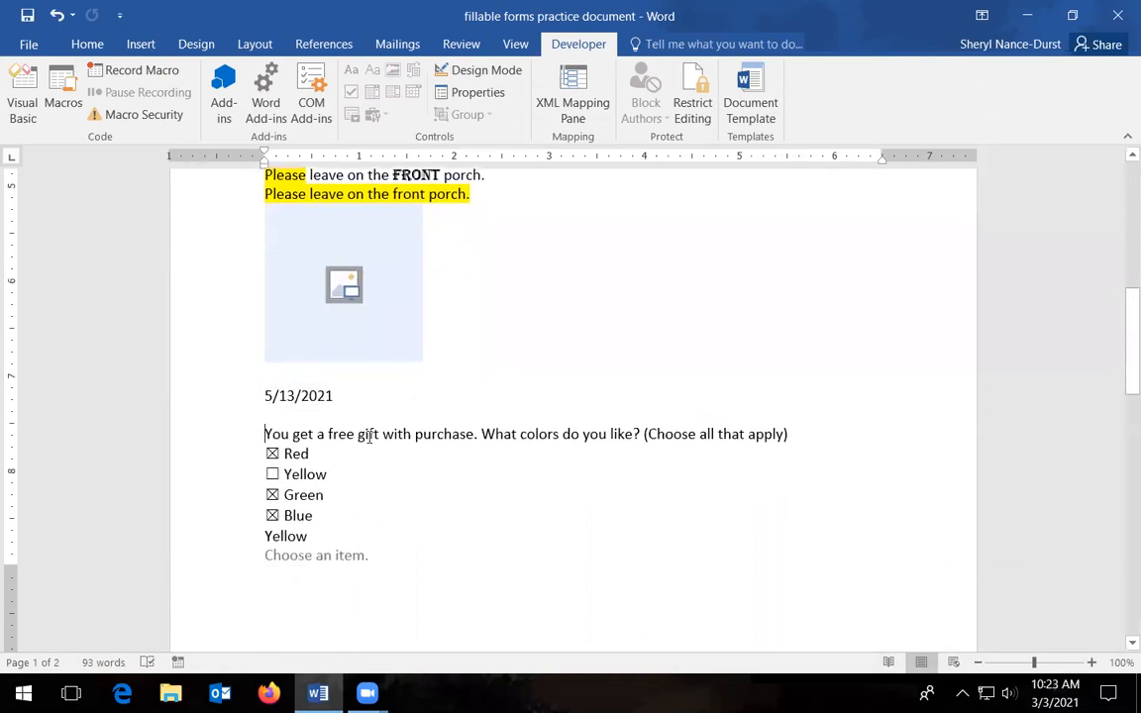
left_click_drag(264, 434, 740, 434)
scroll(553, 529, "up", 8)
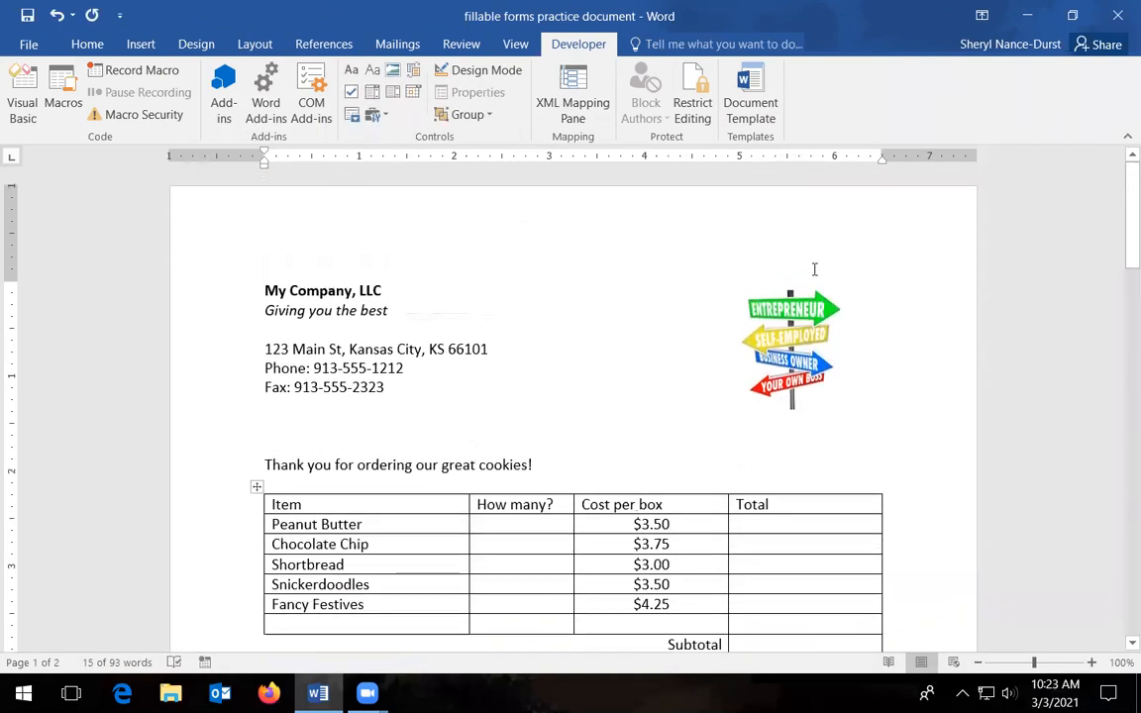
left_click(806, 330)
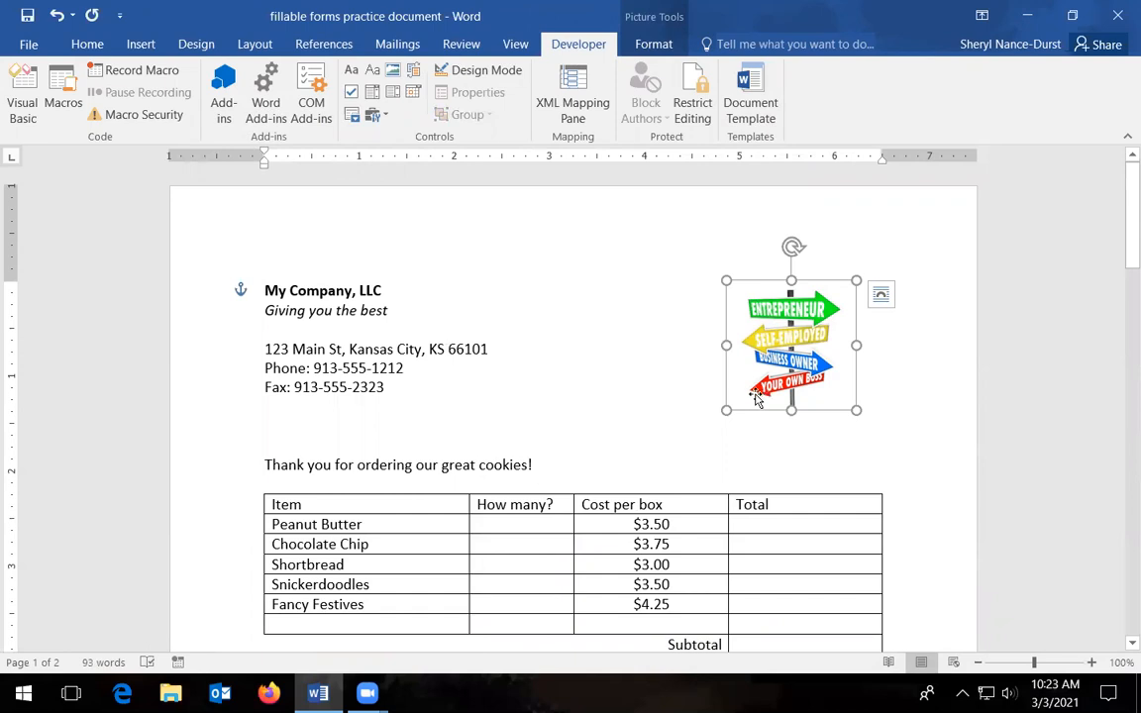
left_click(674, 379)
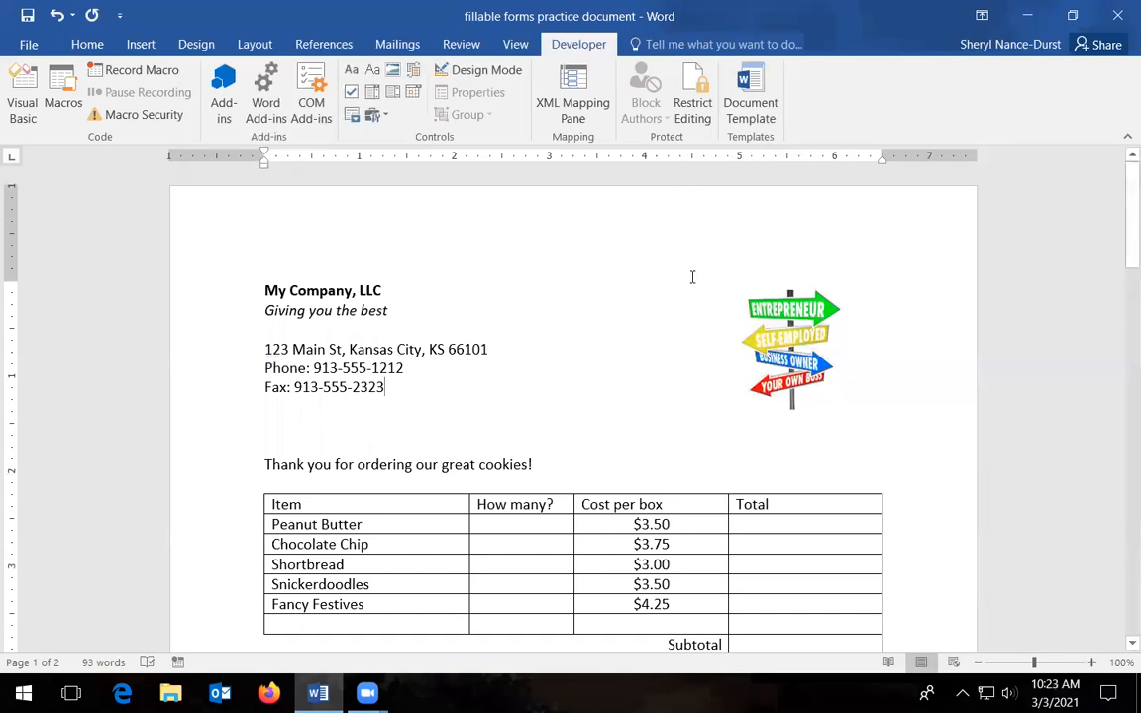
Restrict editing to filling in forms and start enforcing protection, entering a new protection password
left_click(691, 91)
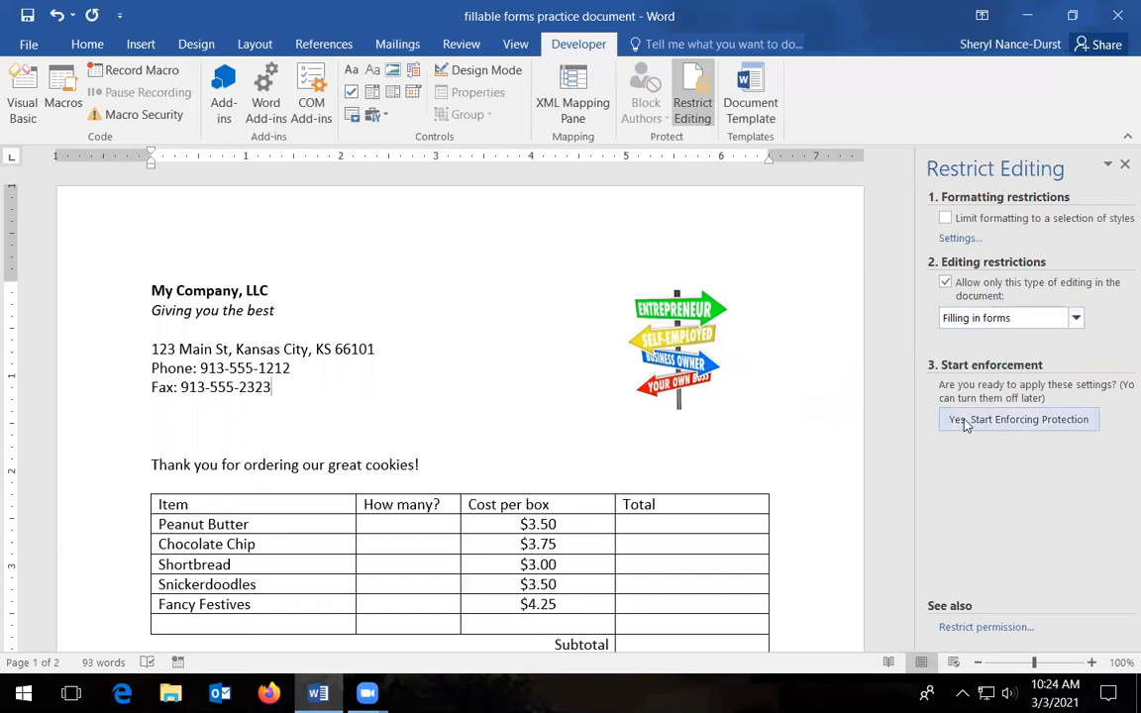
left_click(1058, 422)
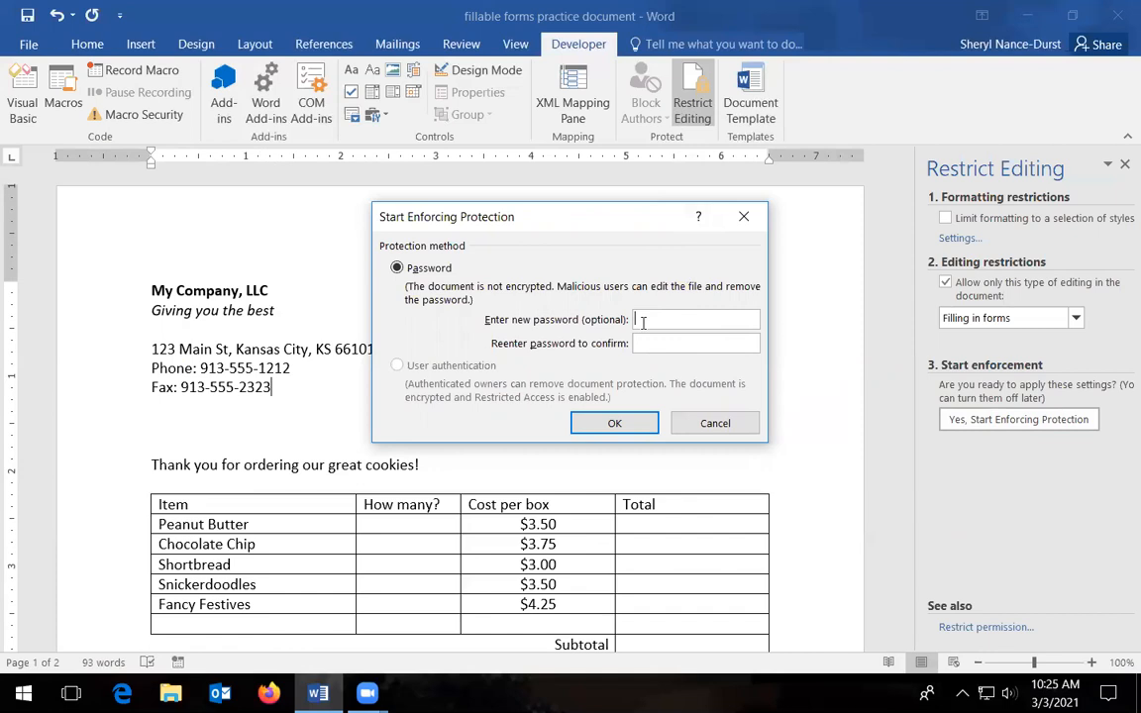
type("••••••••")
left_click(614, 424)
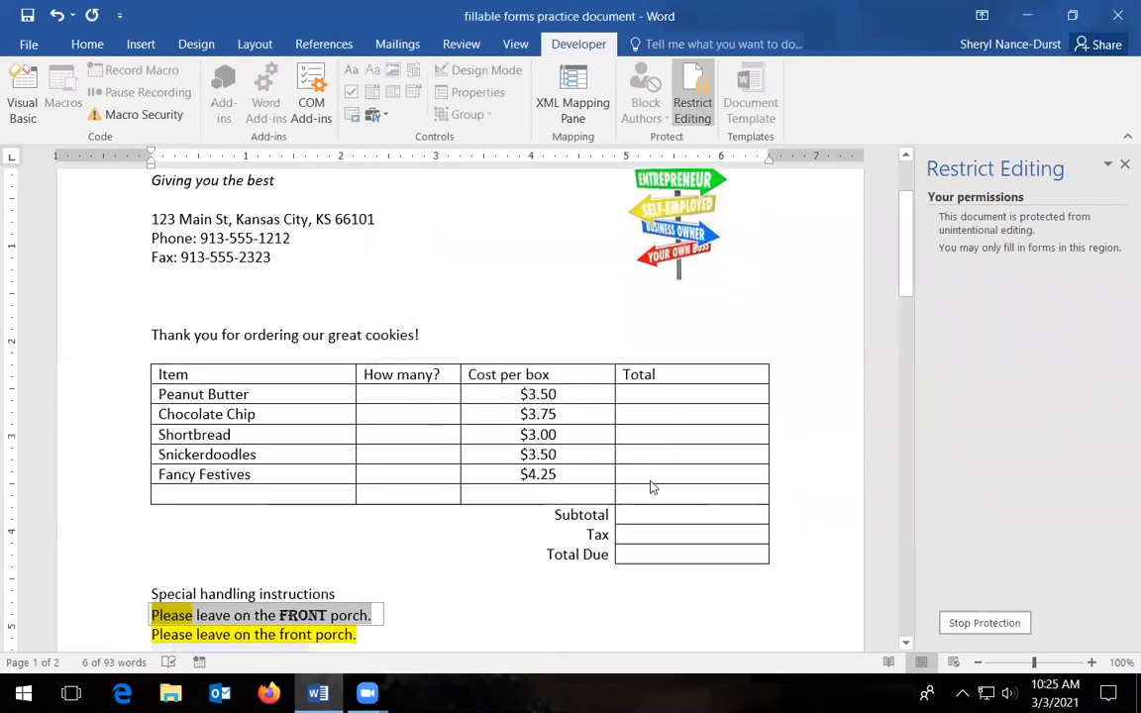
Test the protected form by overwriting part of the fully highlighted "Please leave on the front porch." text control with repeated "sdf" filler
scroll(462, 584, "down", 2)
left_click(304, 540)
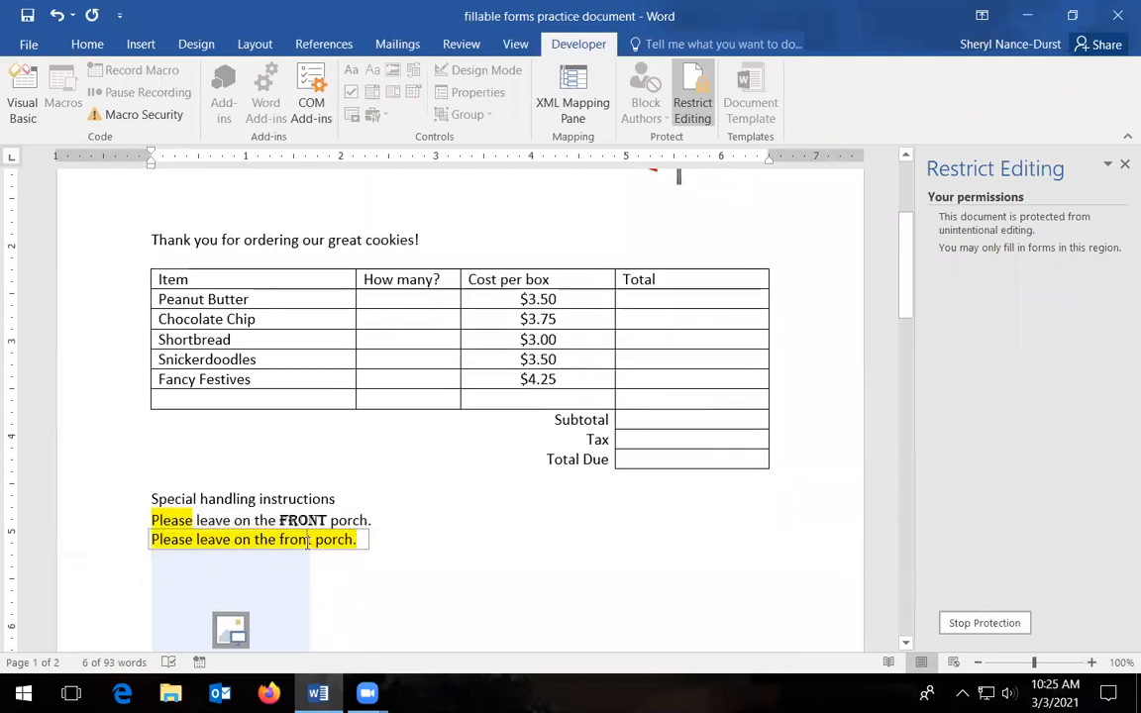
type("sdf")
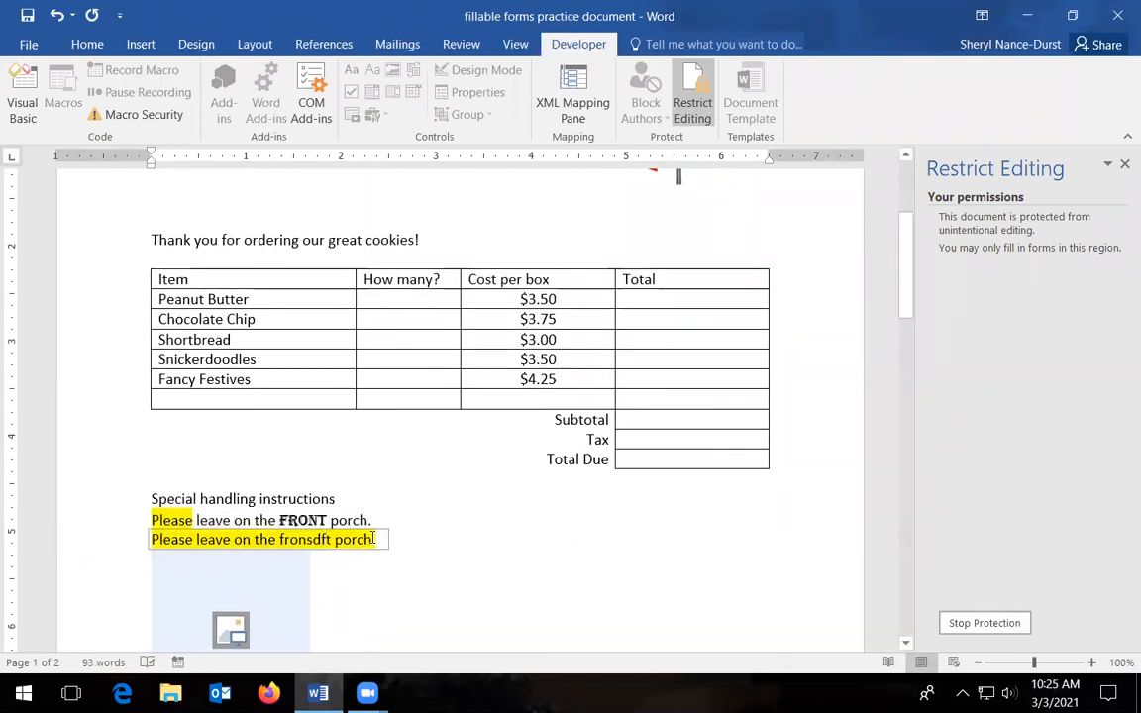
left_click_drag(303, 540, 194, 540)
key("BackSpace")
type("sdfsdfsdfsdf")
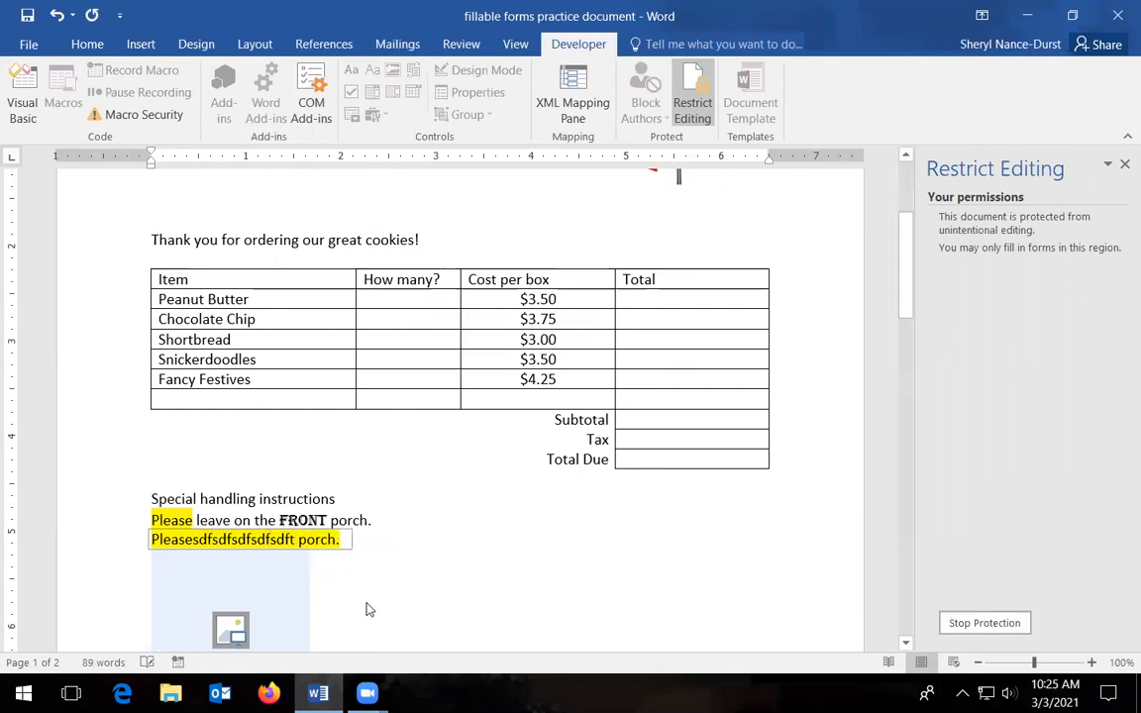
scroll(368, 611, "down", 3)
scroll(367, 609, "up", 5)
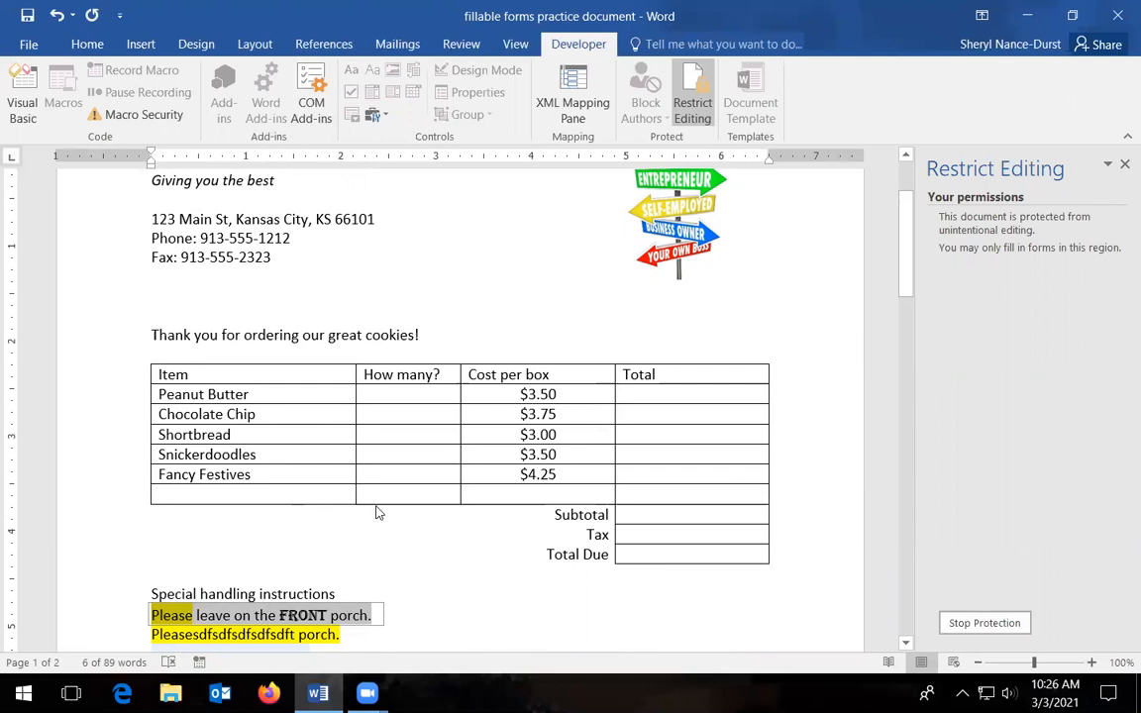
Stop the document's protection by entering the protection password
left_click(686, 101)
left_click(686, 101)
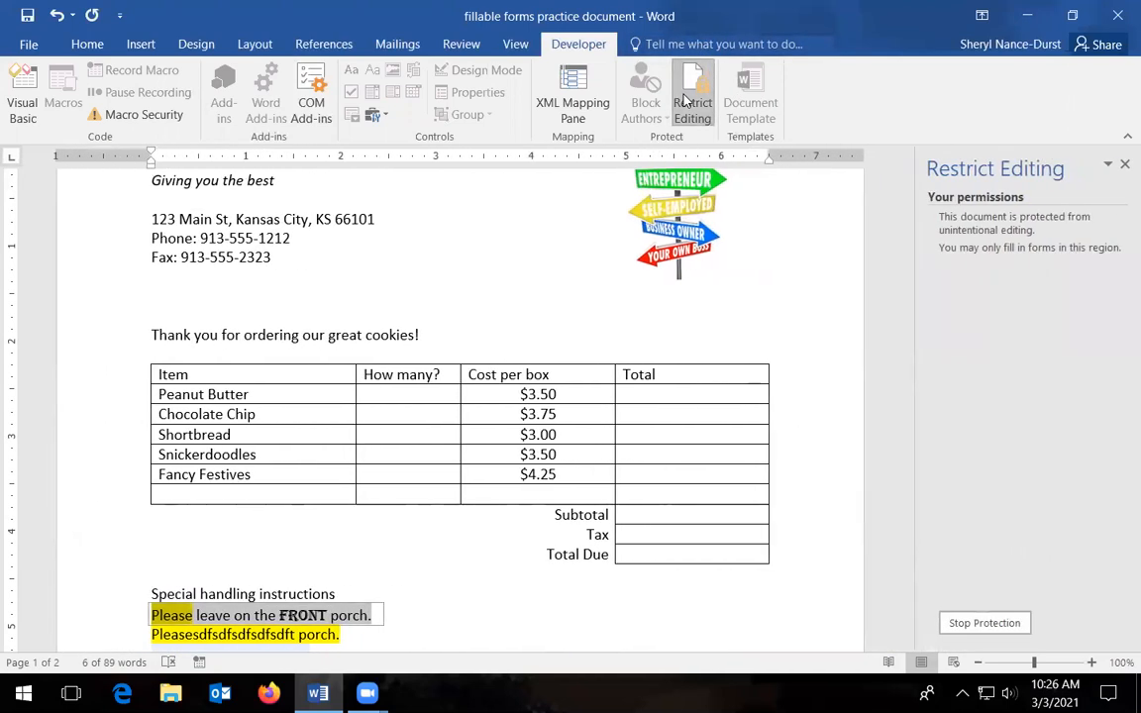
left_click(690, 94)
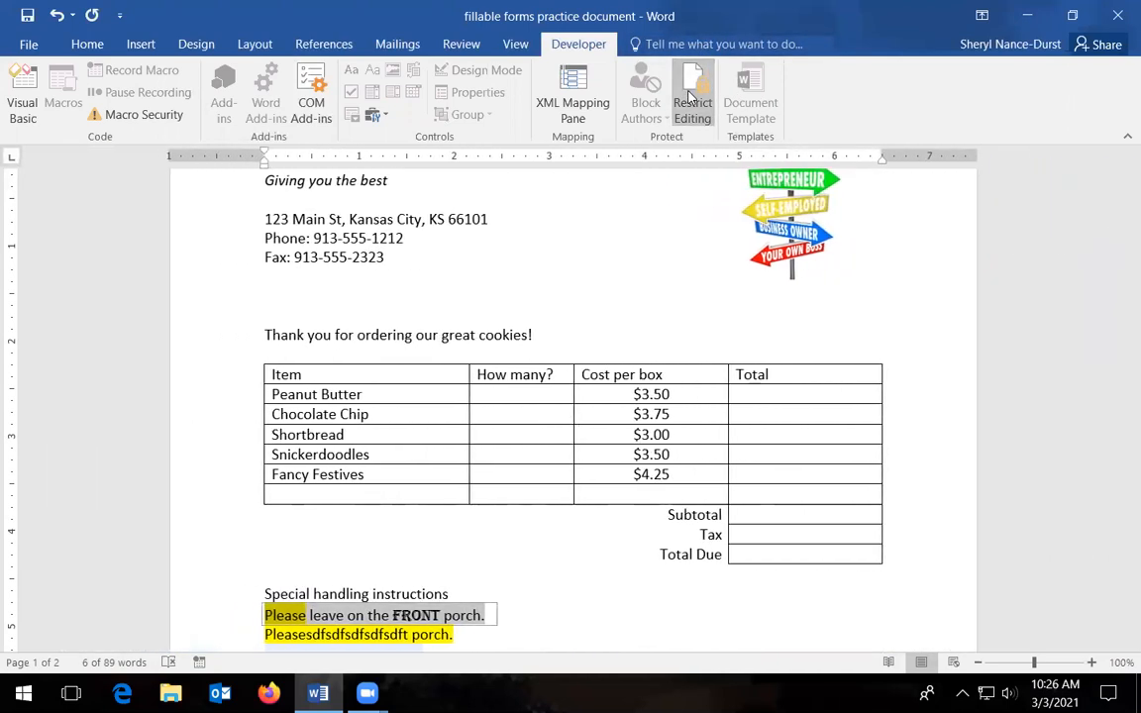
left_click(691, 94)
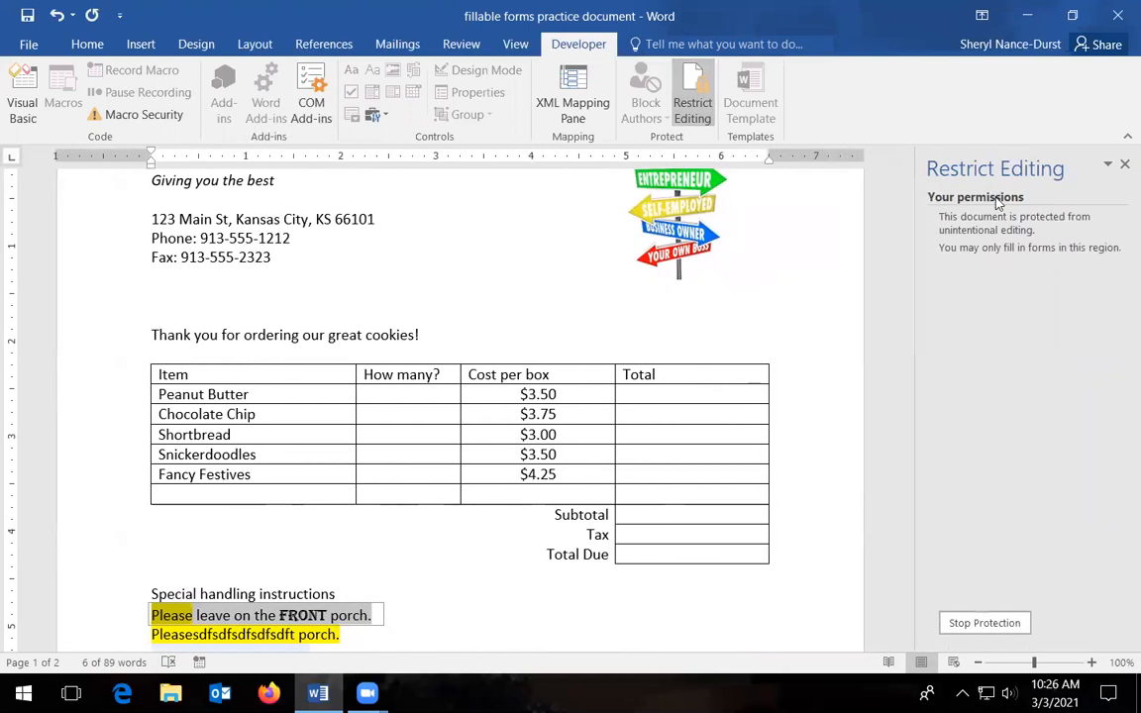
left_click(1010, 625)
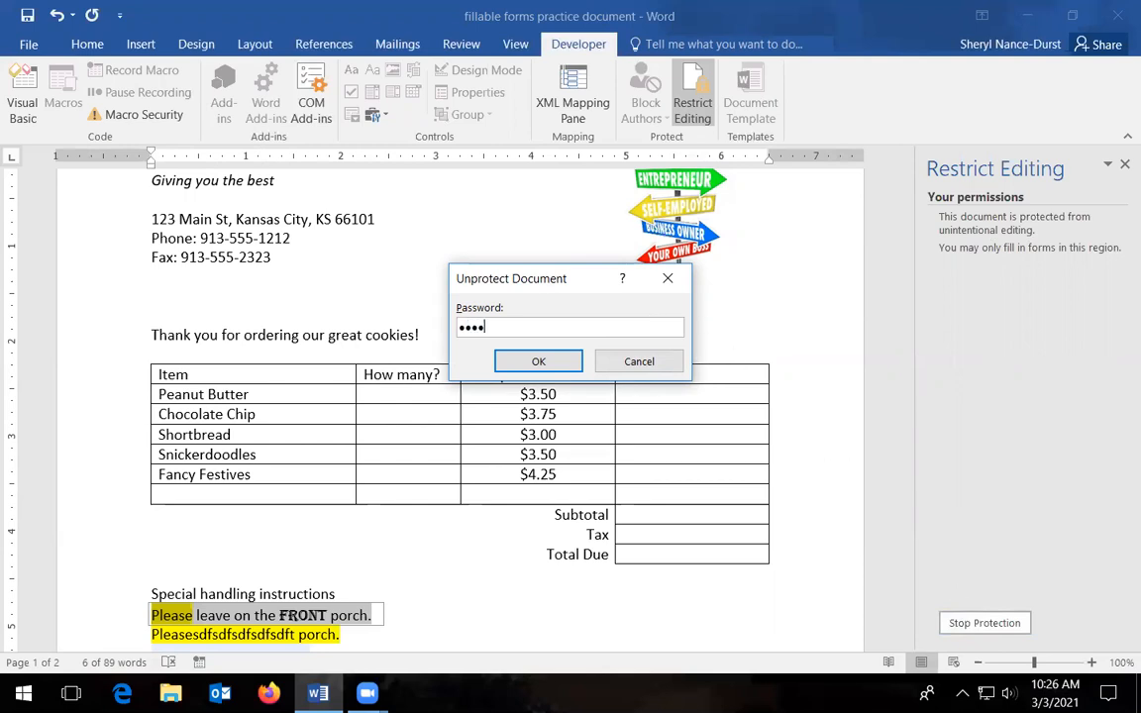
key("Return")
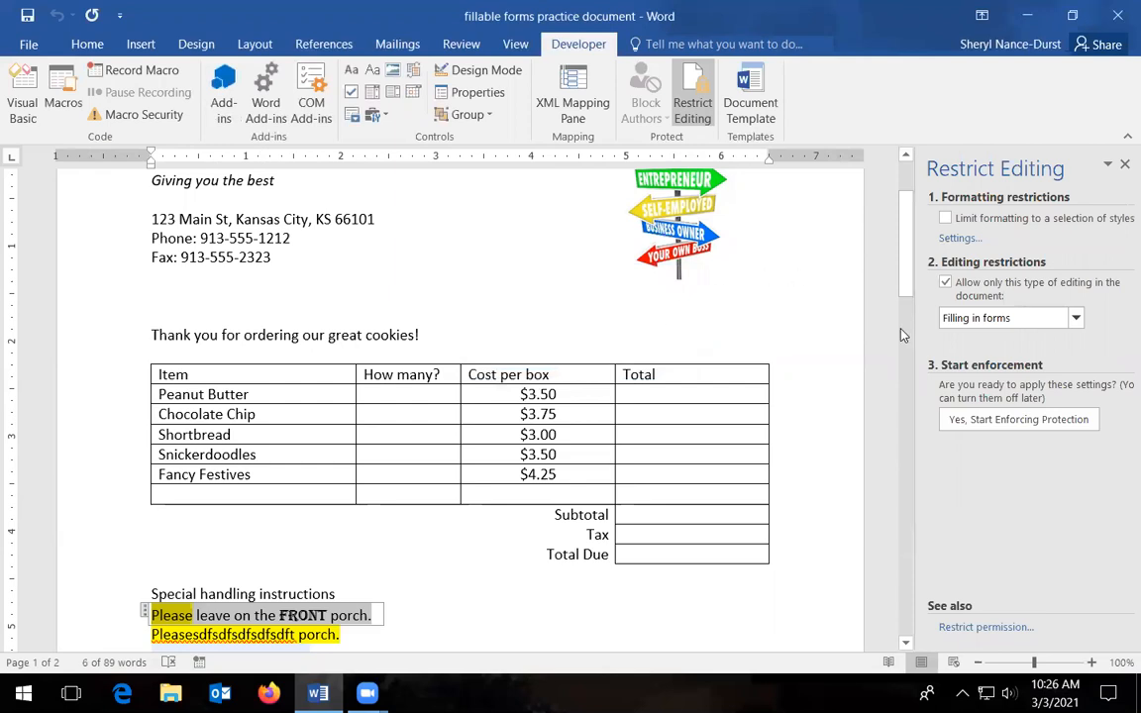
Replace "great" with "dsfasdf" in the thank-you line, undo the replacement, and close the editing restrictions
double_click(349, 337)
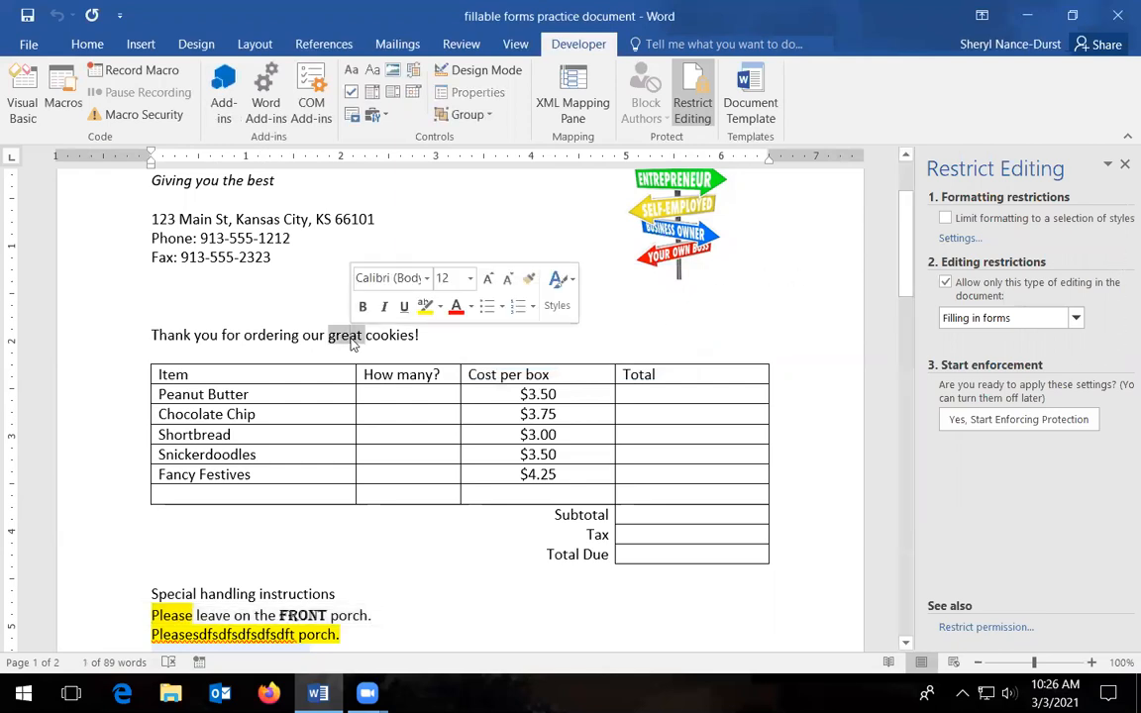
type("dsfasdf")
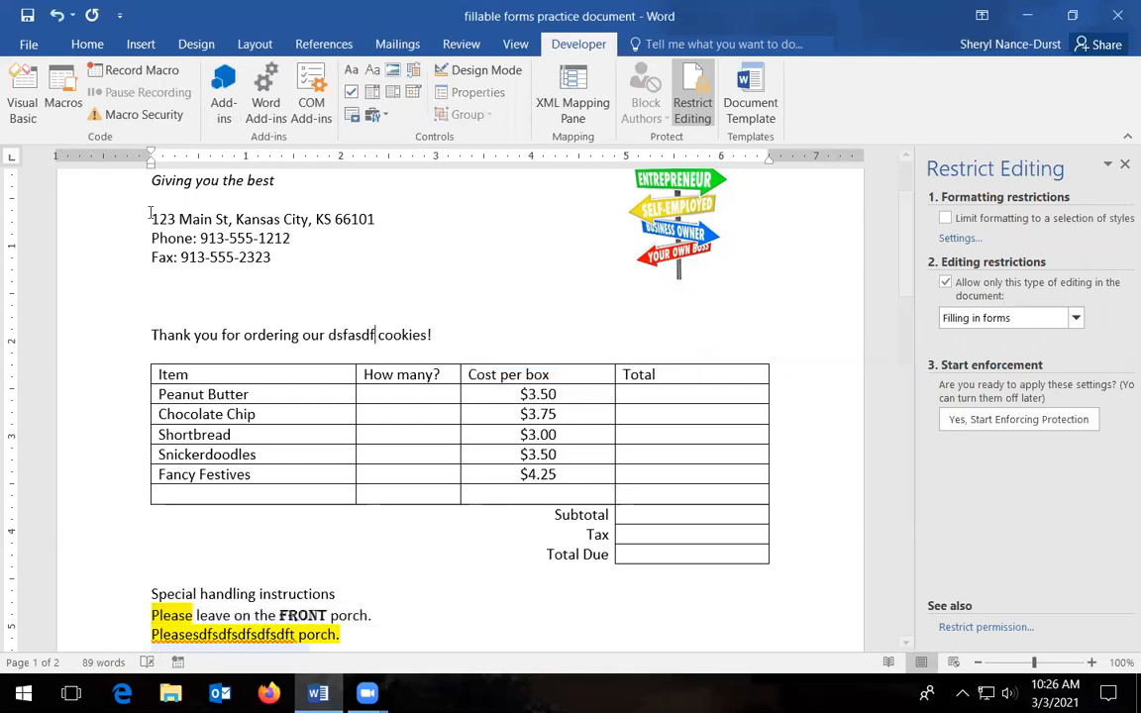
left_click(56, 14)
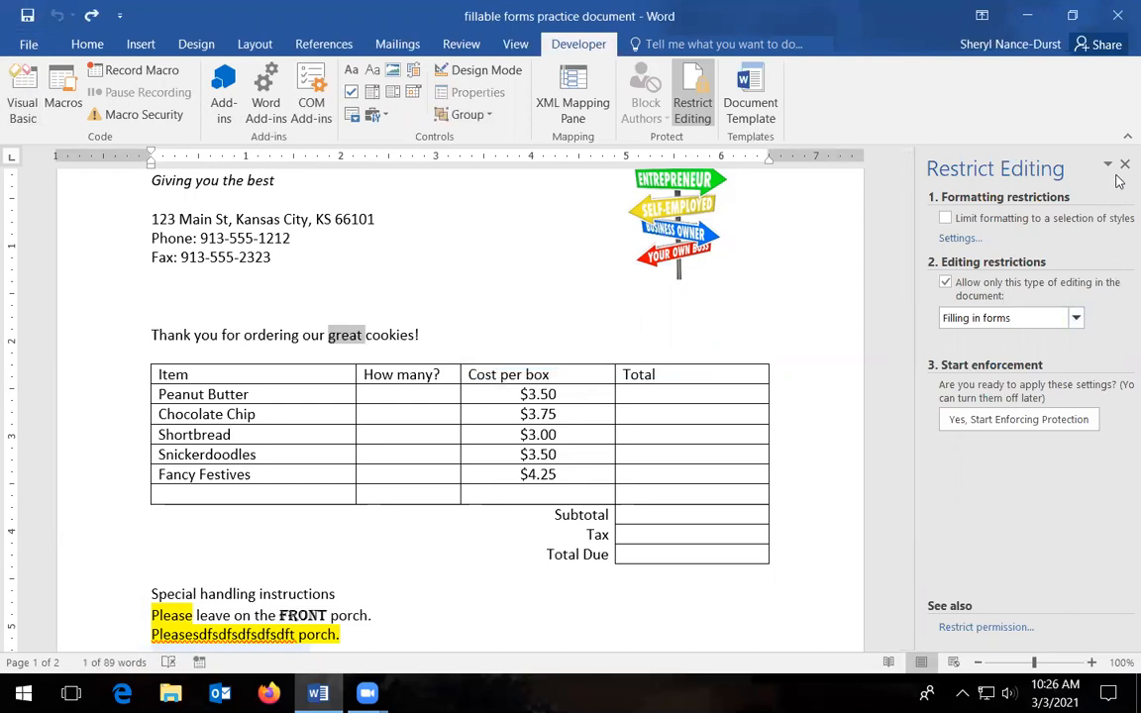
left_click(693, 94)
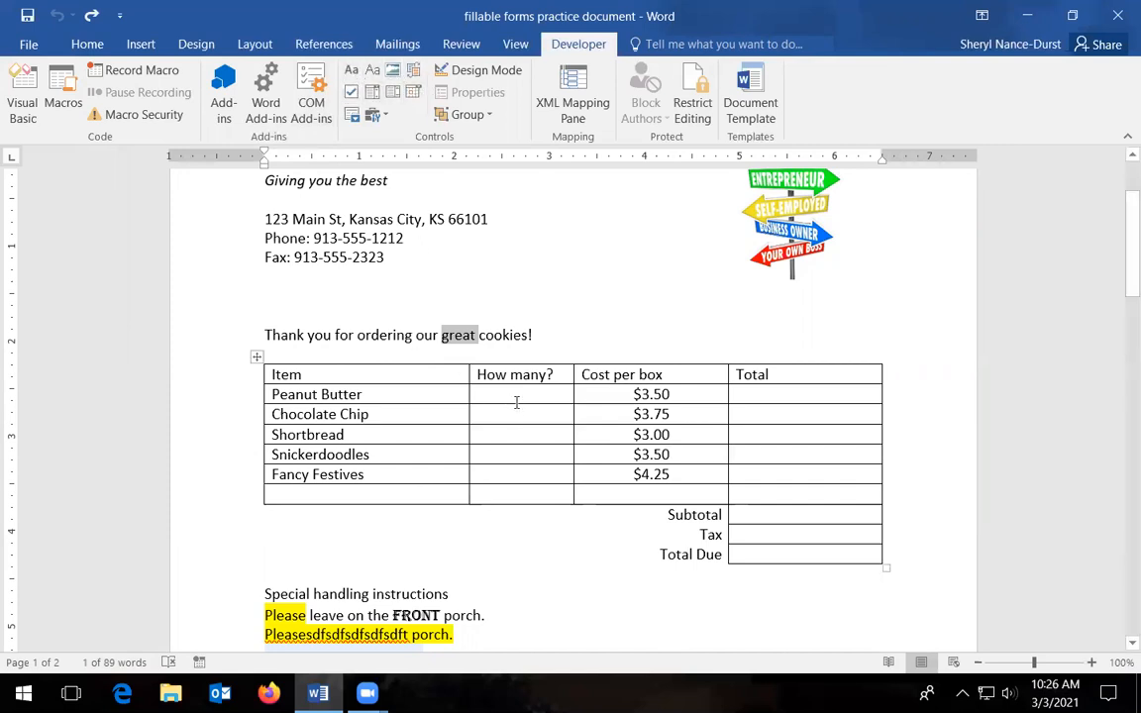
Delete everything below the order table, from the special handling instructions heading to the end of the document
scroll(518, 396, "down", 6)
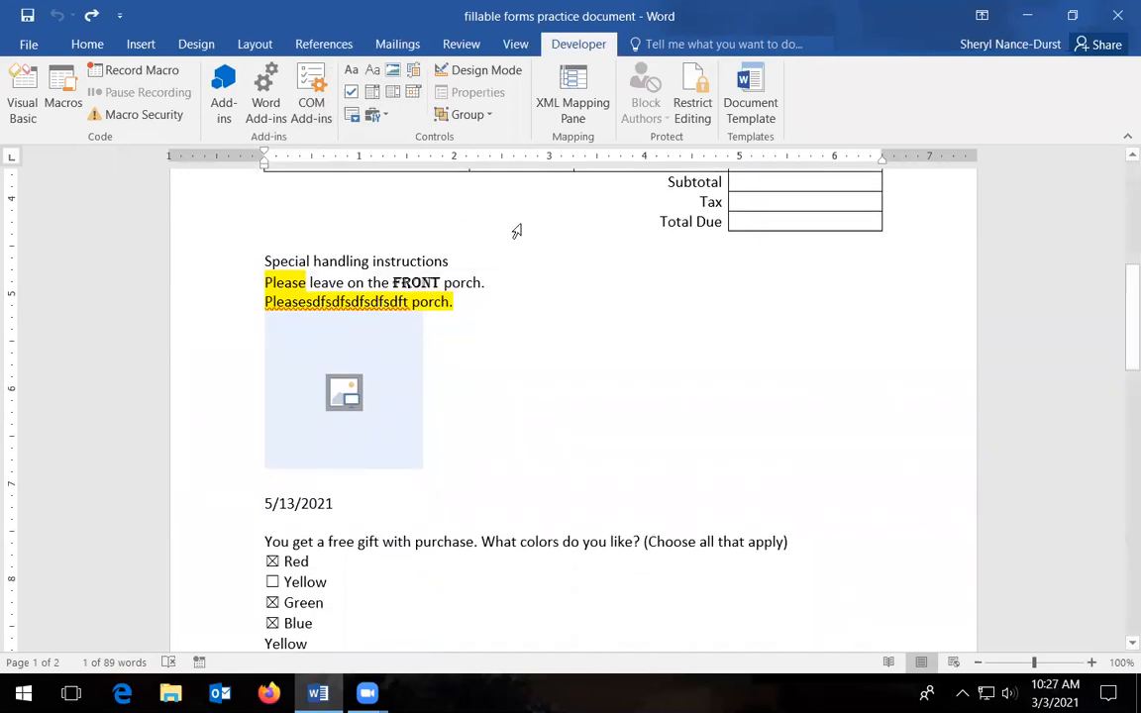
scroll(571, 373, "up", 3)
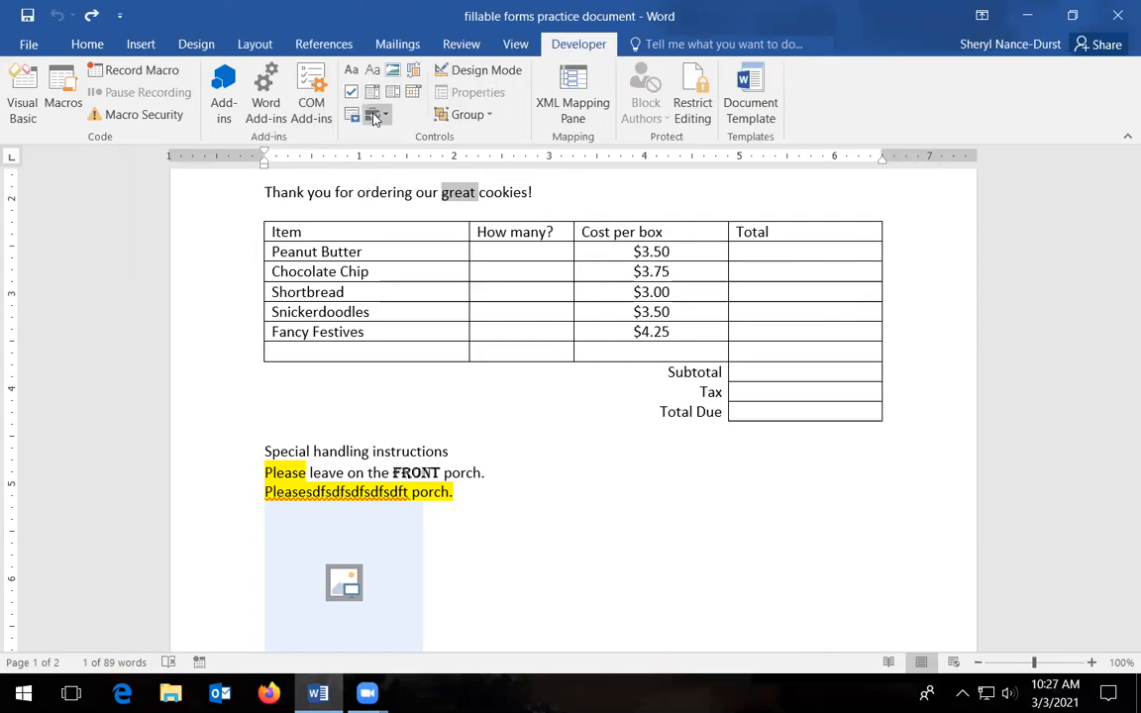
left_click_drag(264, 449, 584, 464)
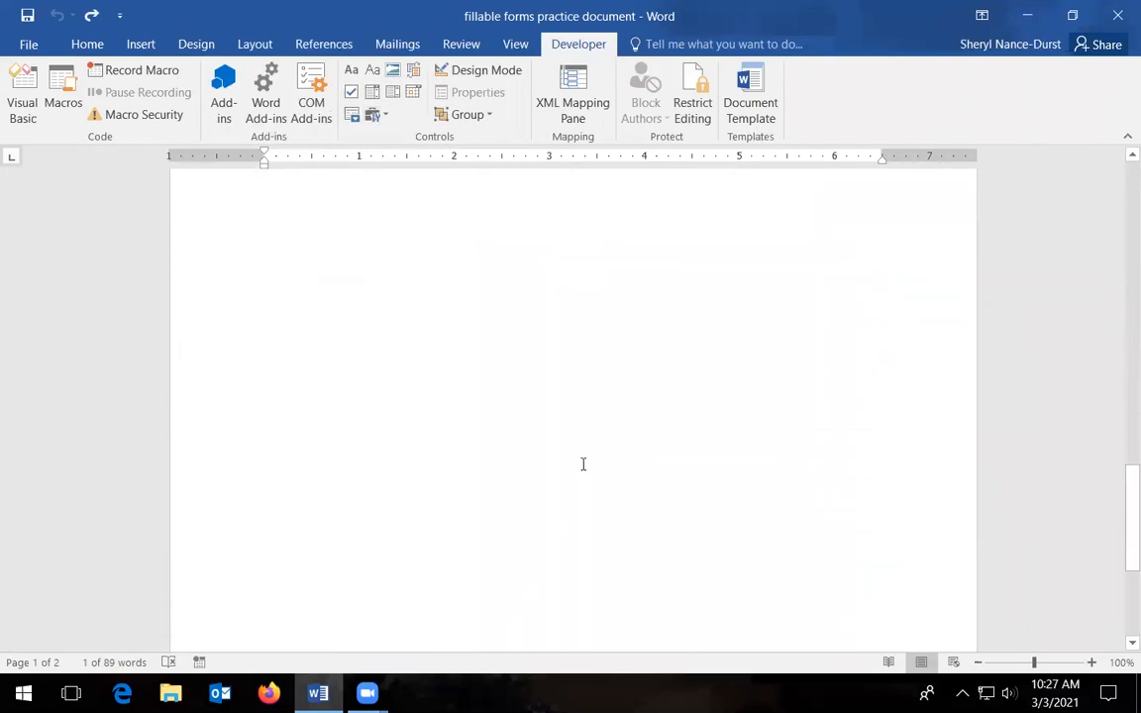
key("Delete")
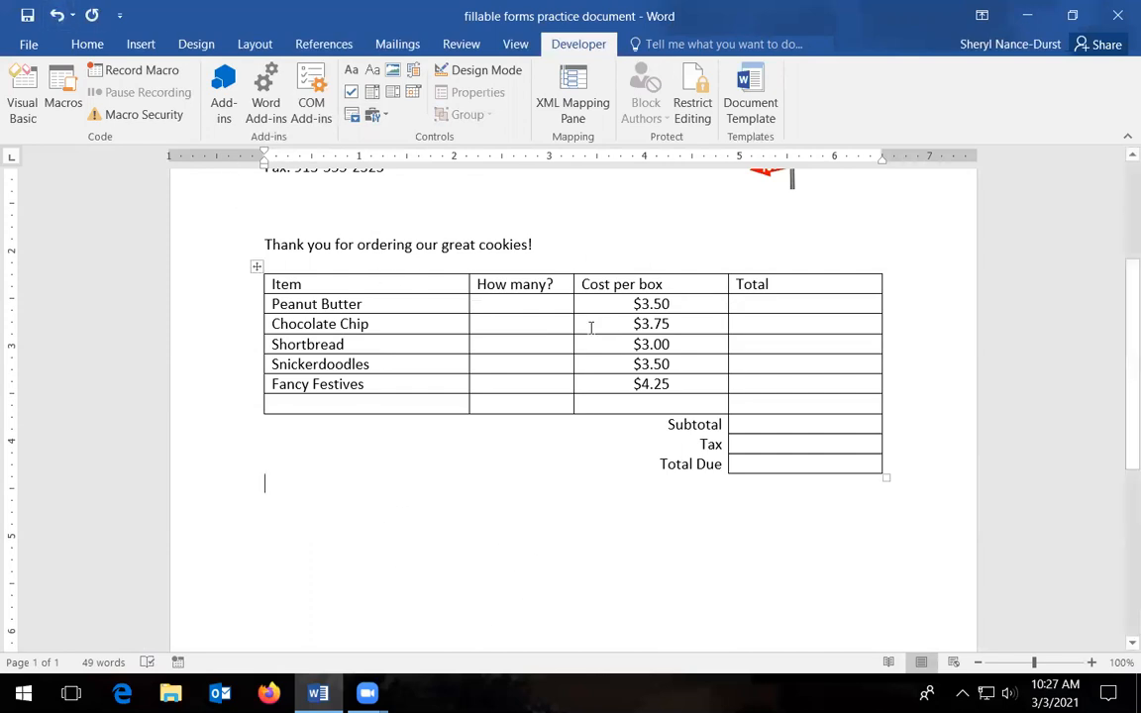
Insert a legacy text form field on the line below the order table, and delete it
left_click(379, 115)
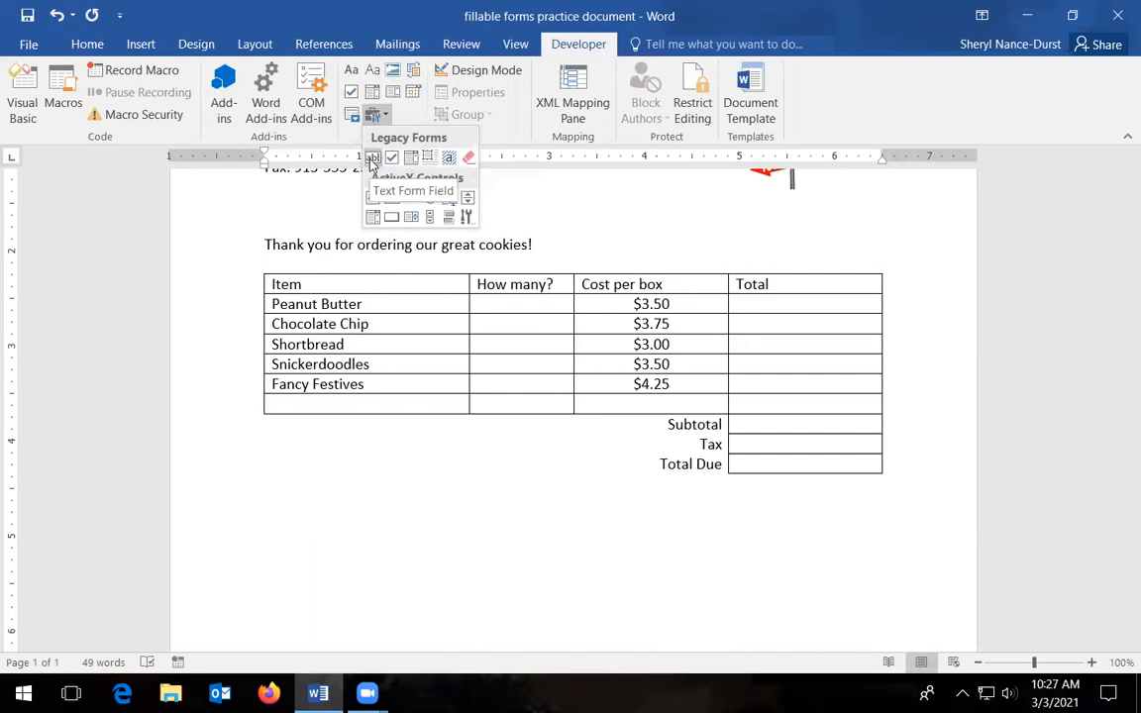
left_click(380, 527)
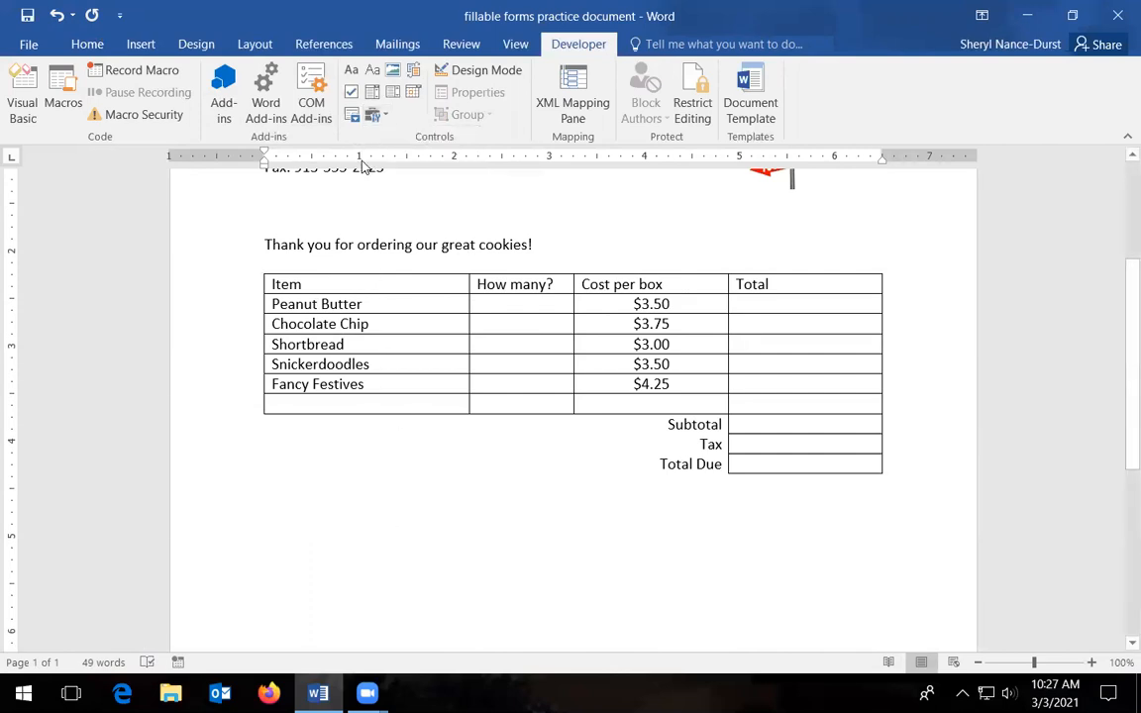
left_click(373, 114)
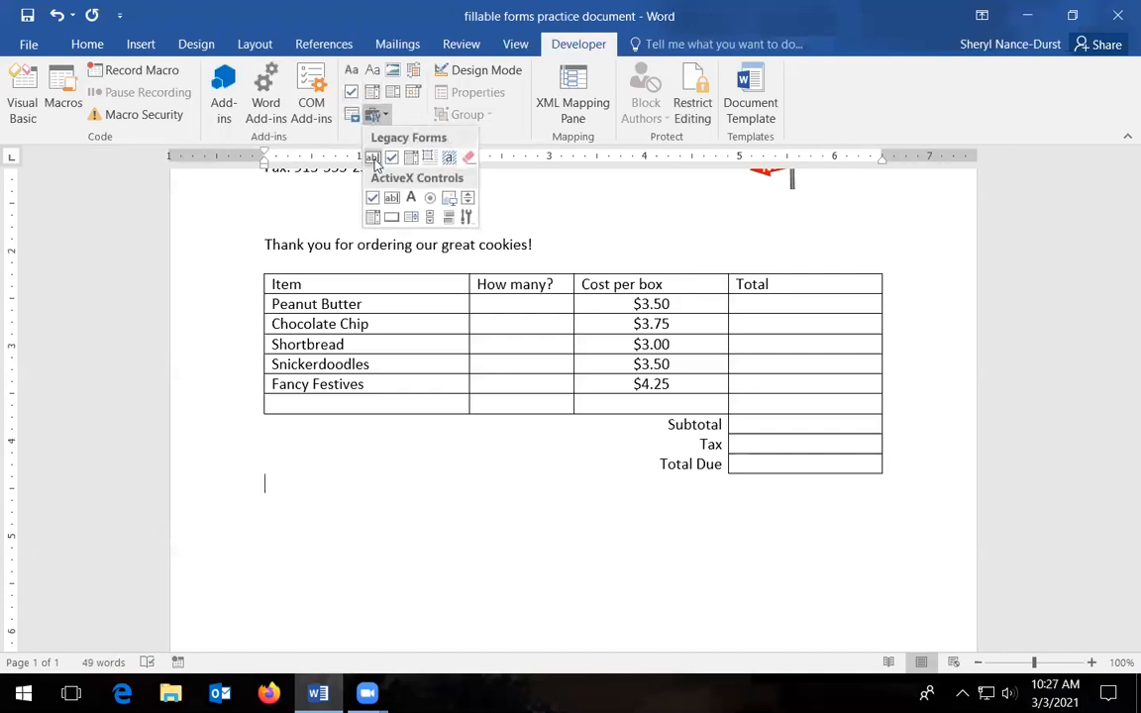
left_click(372, 158)
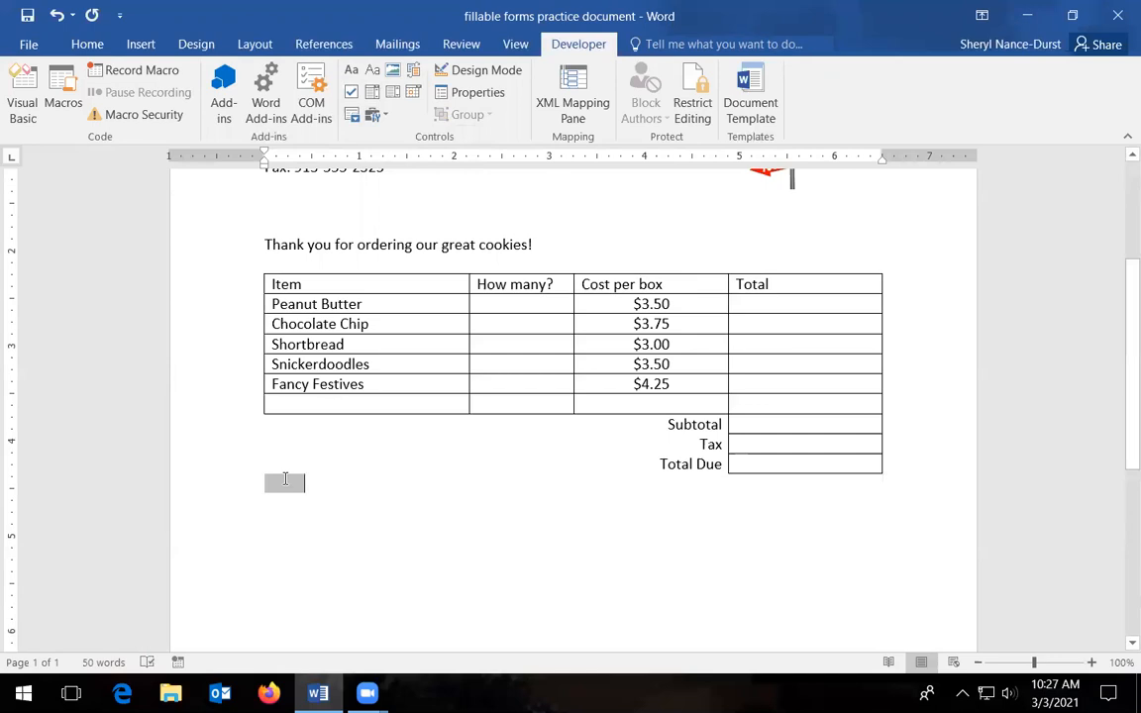
type("asd")
left_click_drag(311, 487, 258, 483)
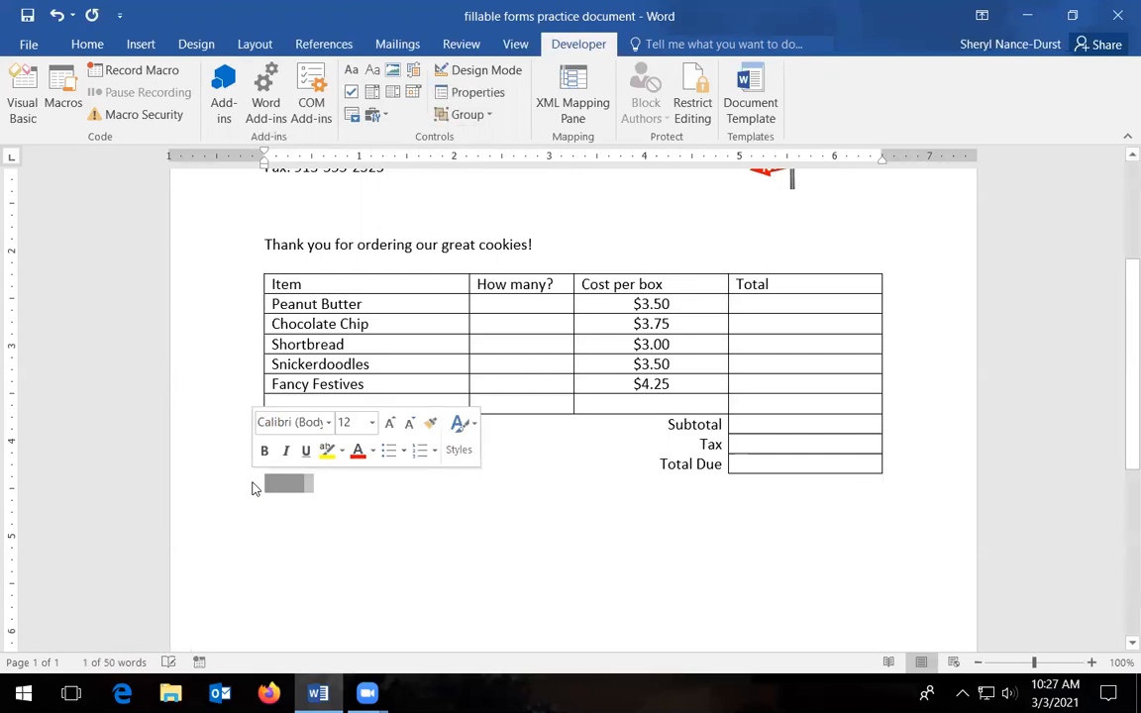
key("Delete")
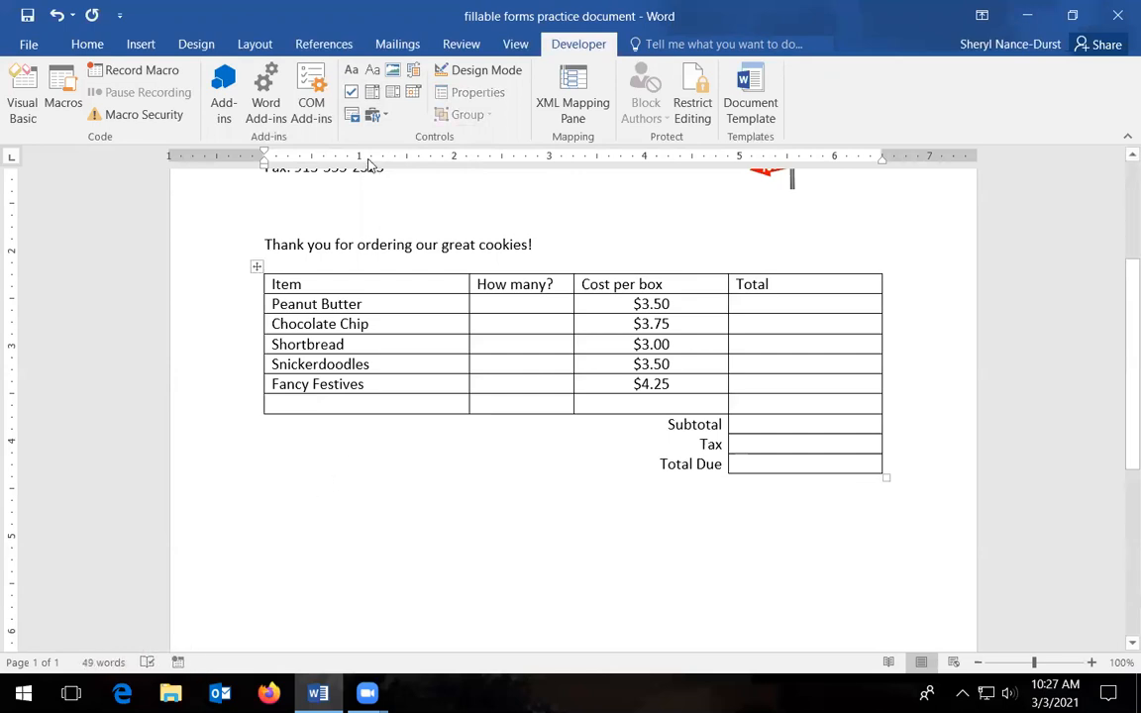
Insert a legacy text form field on the line below the order table and enter "dfkjsd" there
left_click(382, 117)
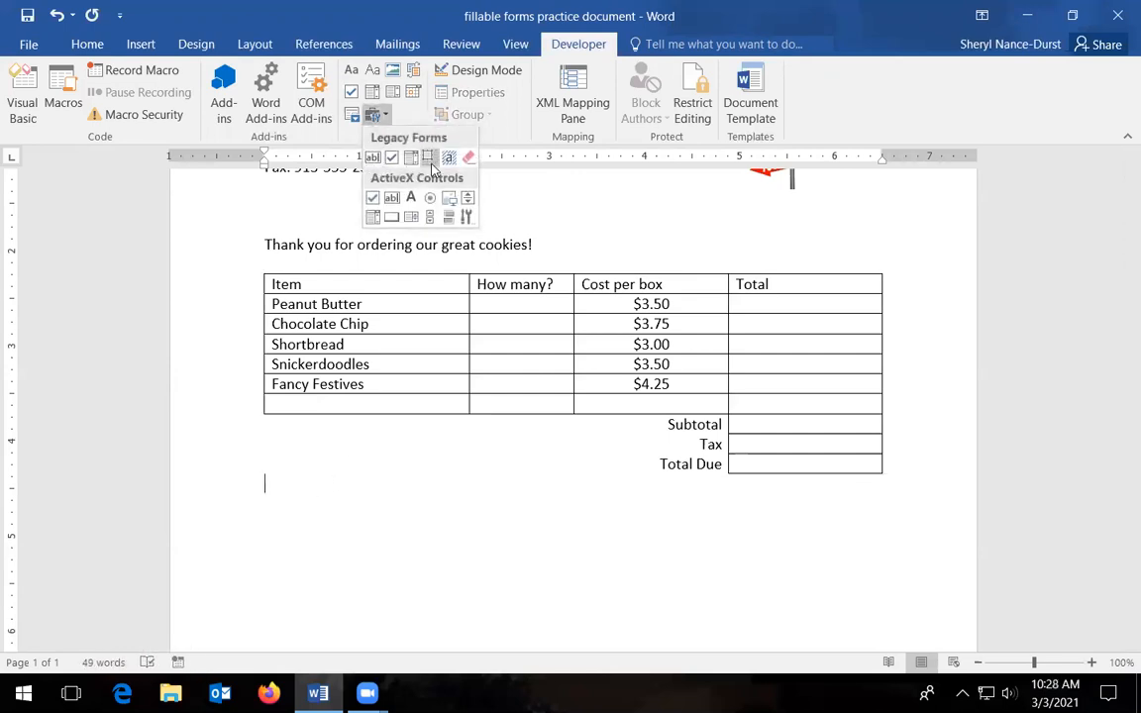
left_click(302, 492)
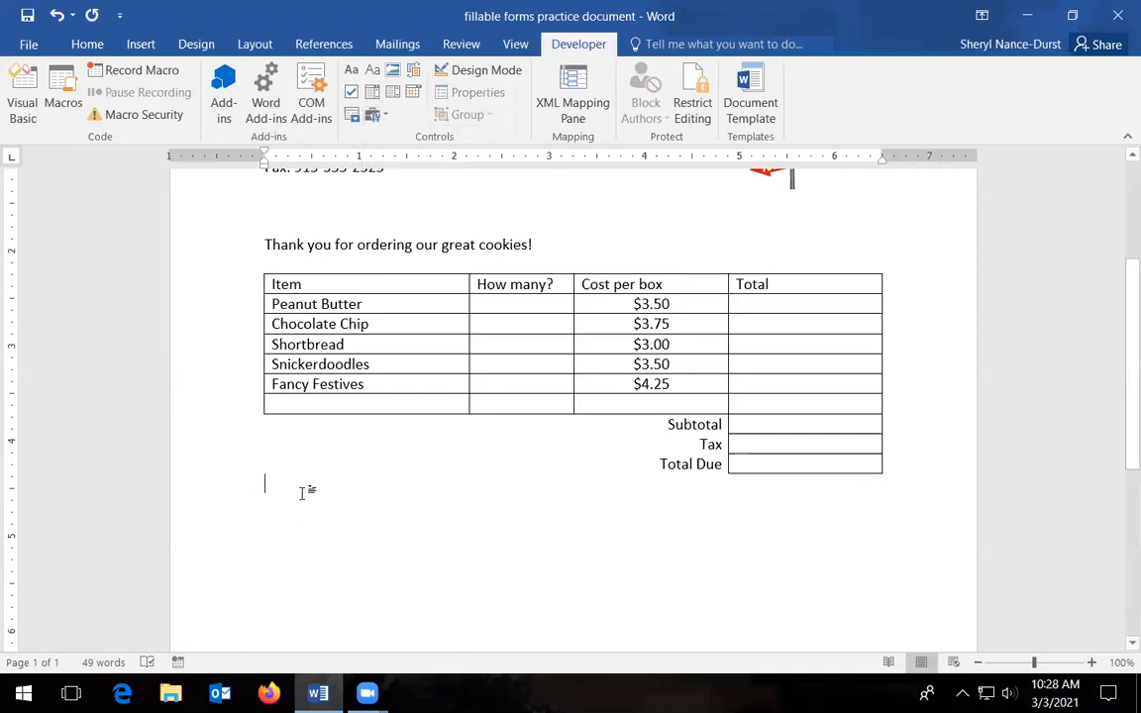
left_click(378, 115)
left_click(372, 159)
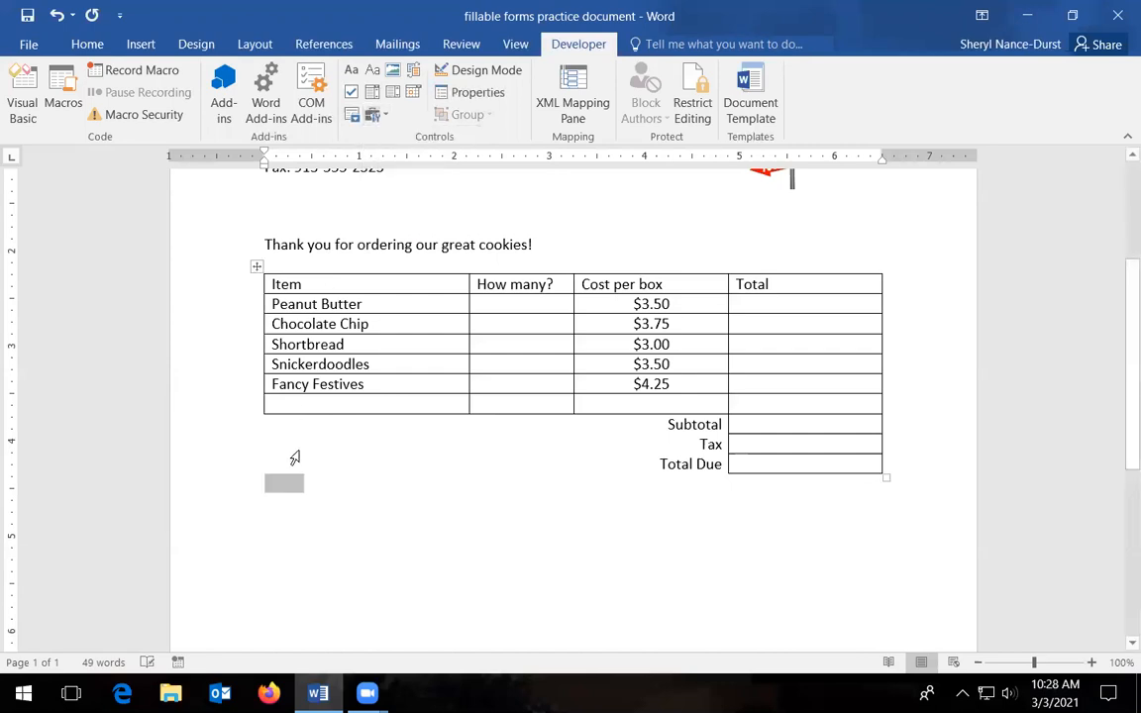
left_click(295, 484)
type("dfkjsd")
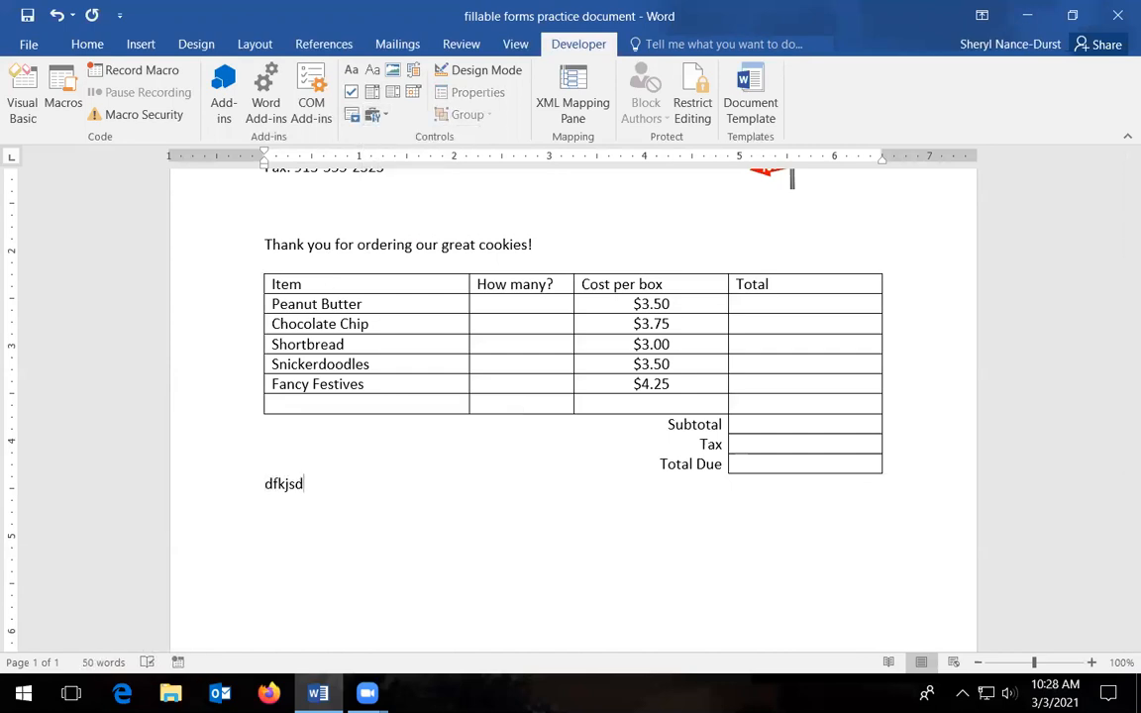
Undo the "dfkjsd" entry to restore the text form field, and start enforcing the filling-in-forms protection without a password
left_click(57, 16)
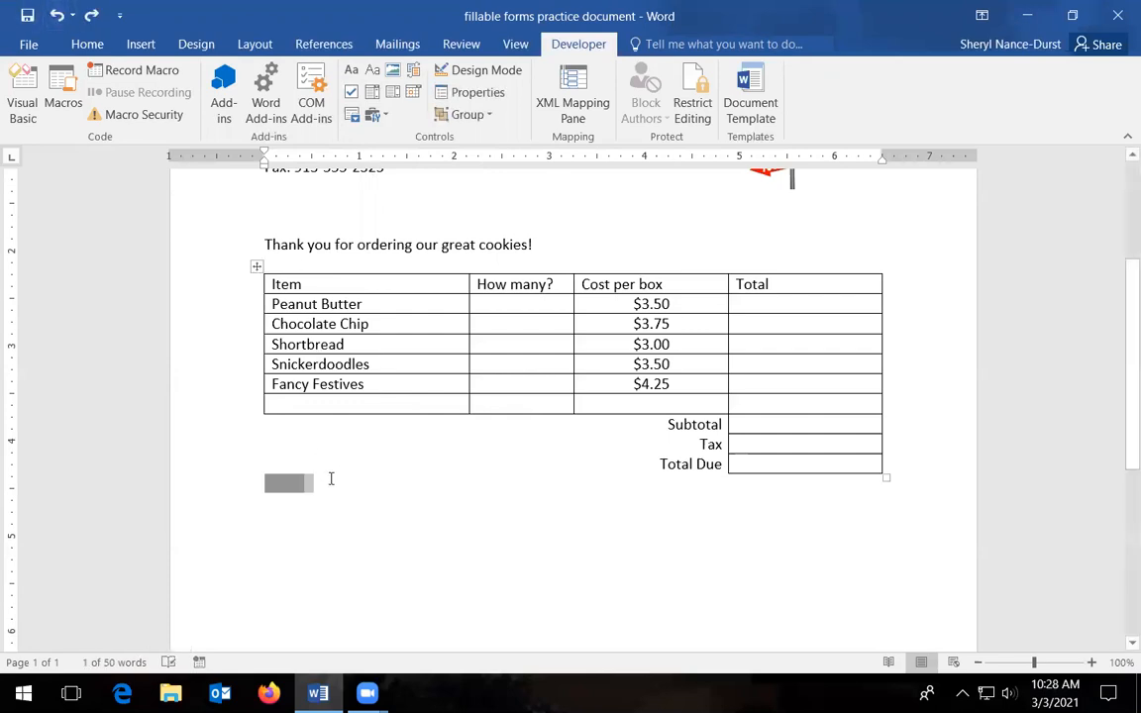
left_click(374, 114)
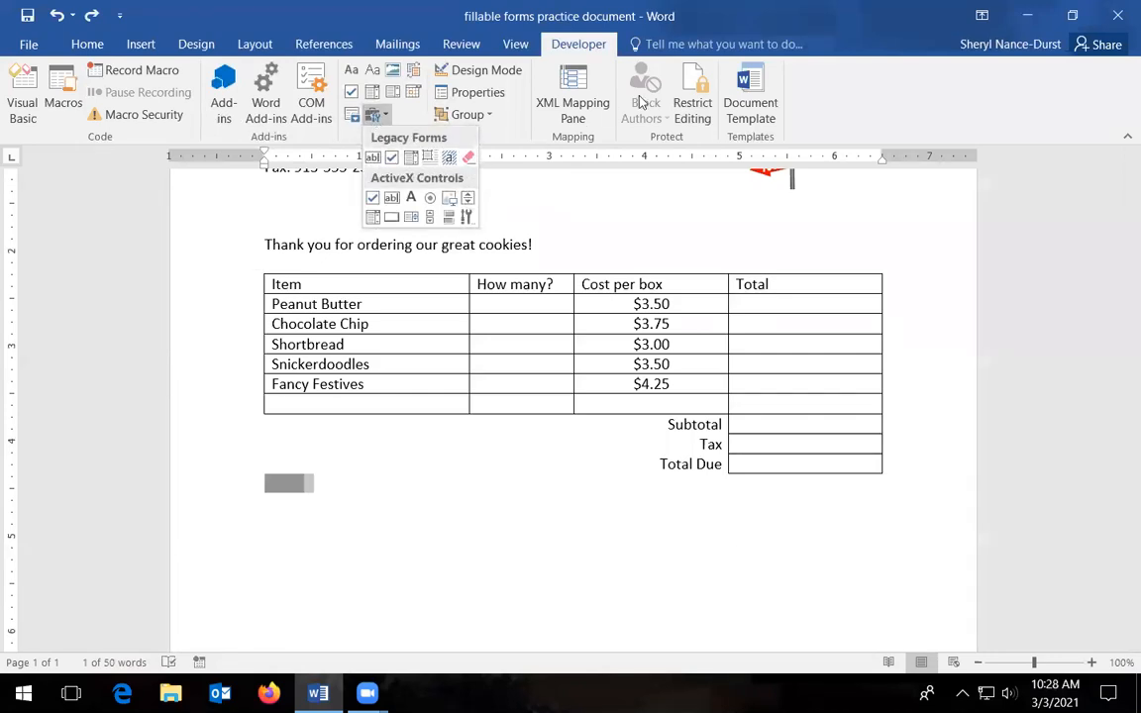
left_click(694, 94)
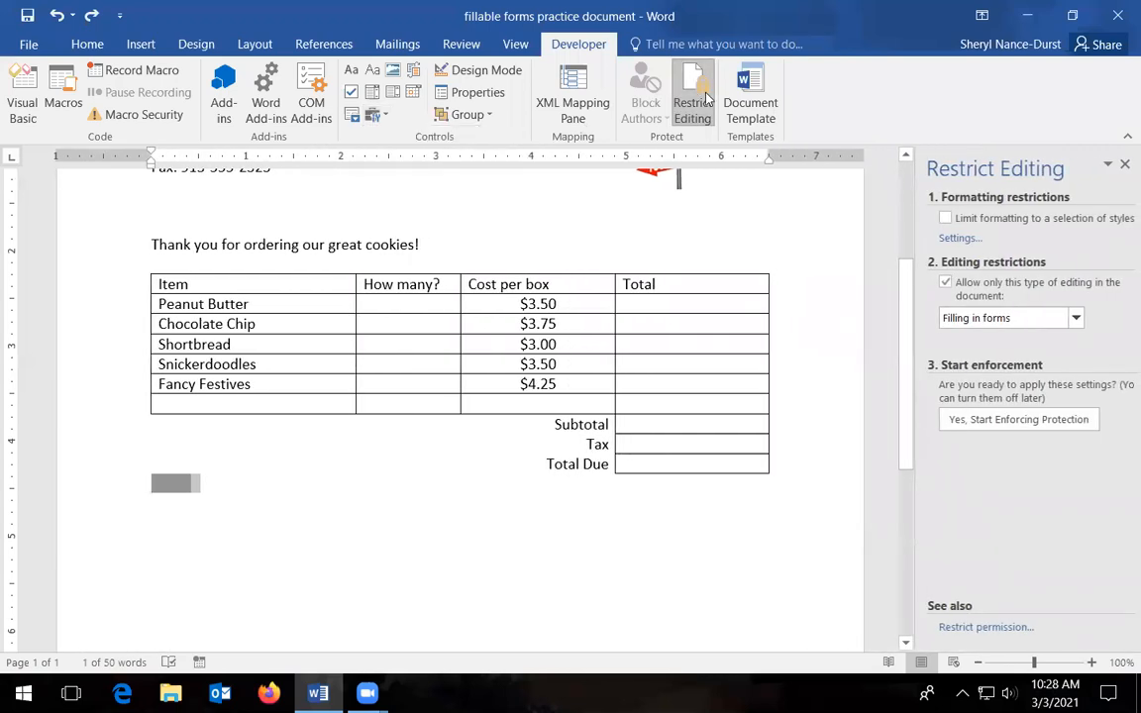
left_click(1019, 419)
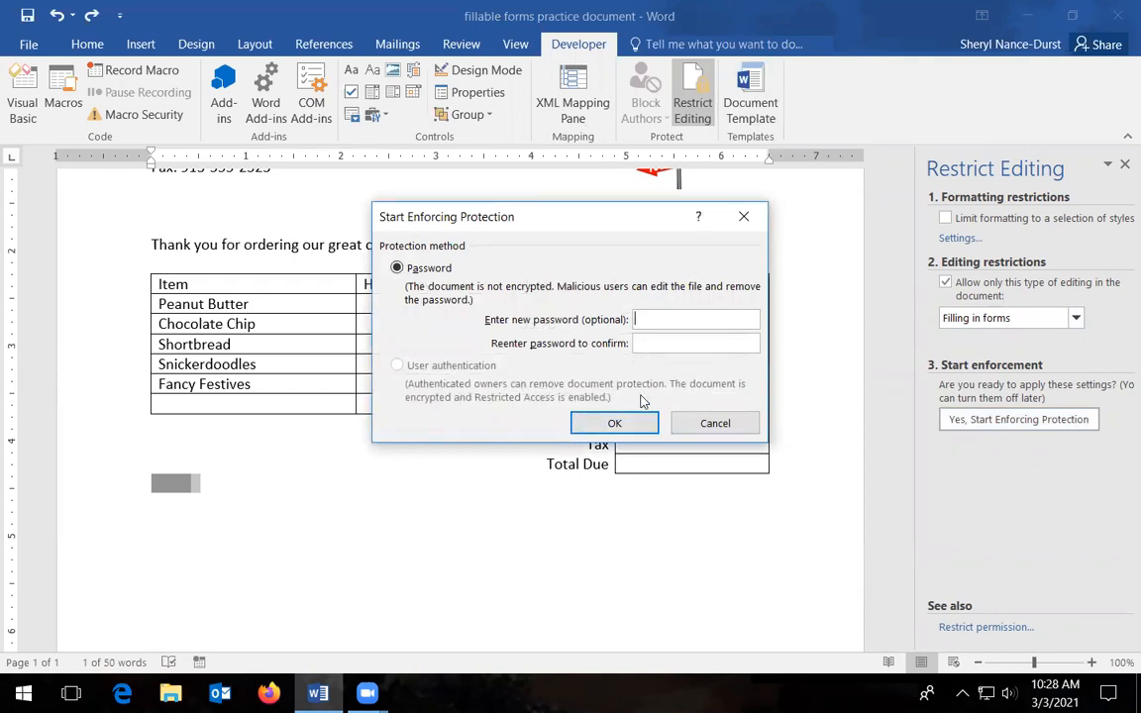
left_click(617, 424)
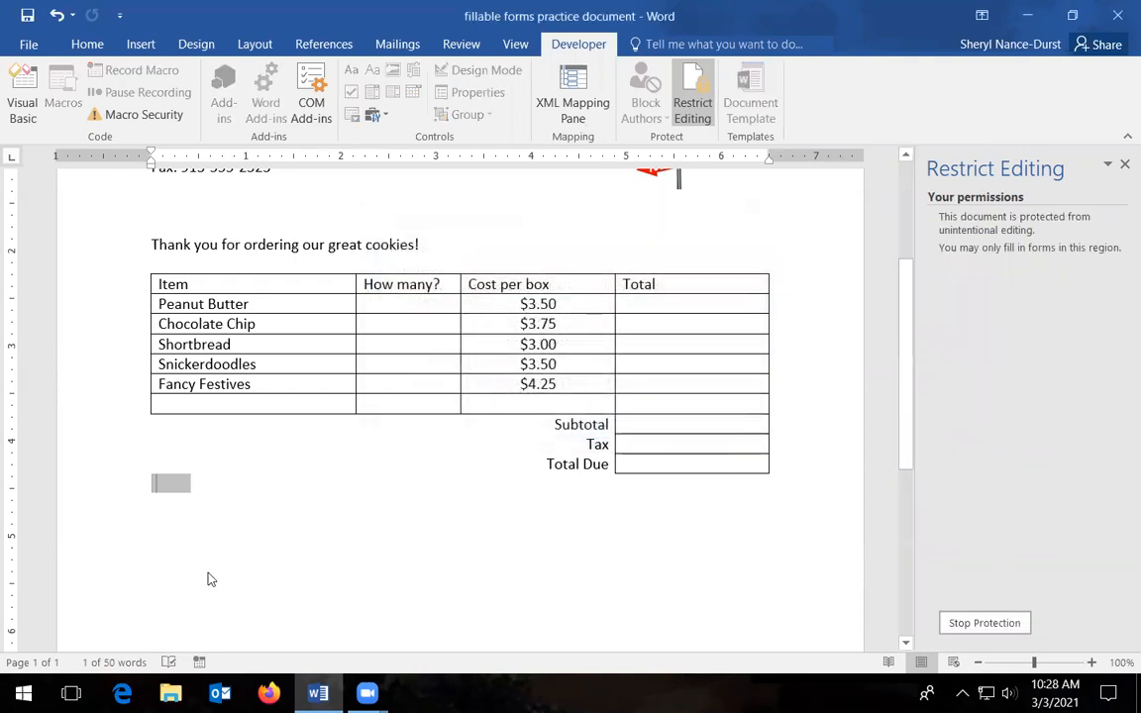
Enter "eiueruweoru" in the protected text form field below the order table
left_click(171, 485)
type("ei")
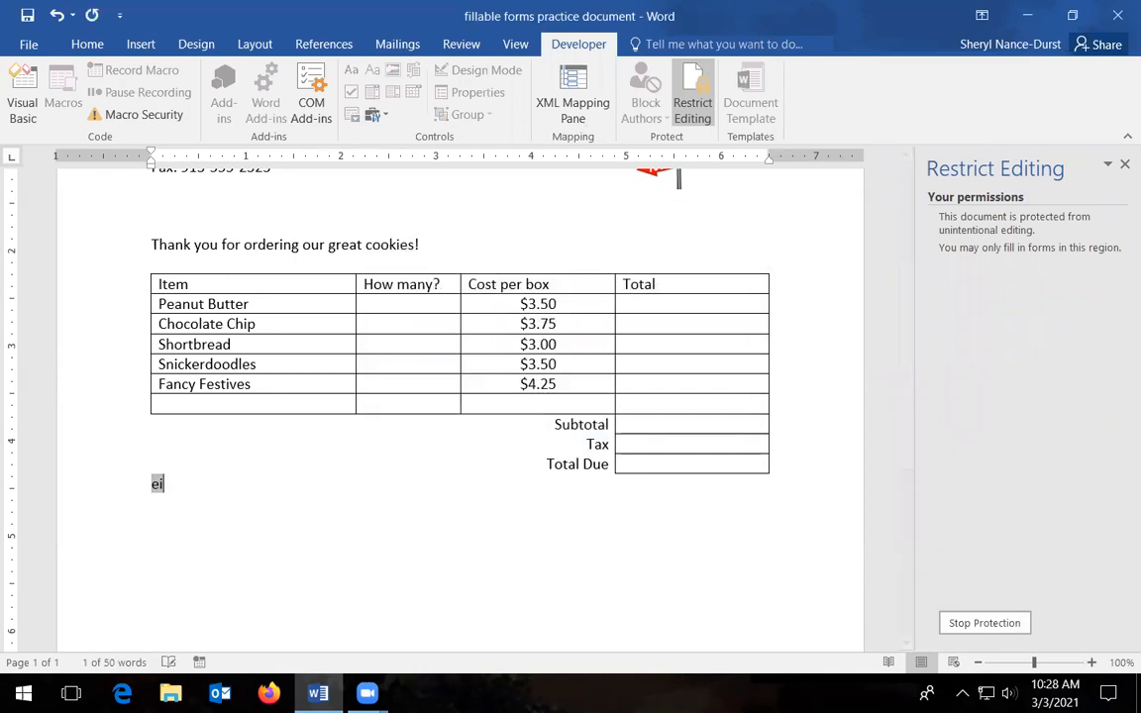
type("ueruweoru")
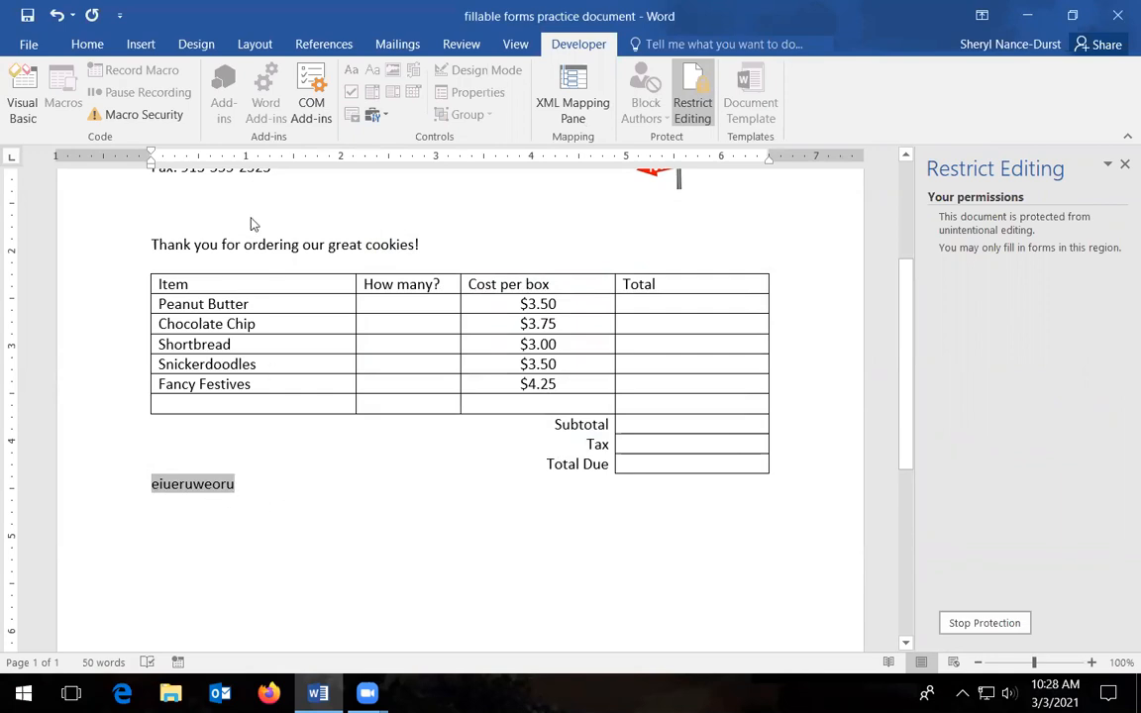
Undo the test entry in the text form field, and stop the document protection, closing the editing restrictions
left_click(60, 17)
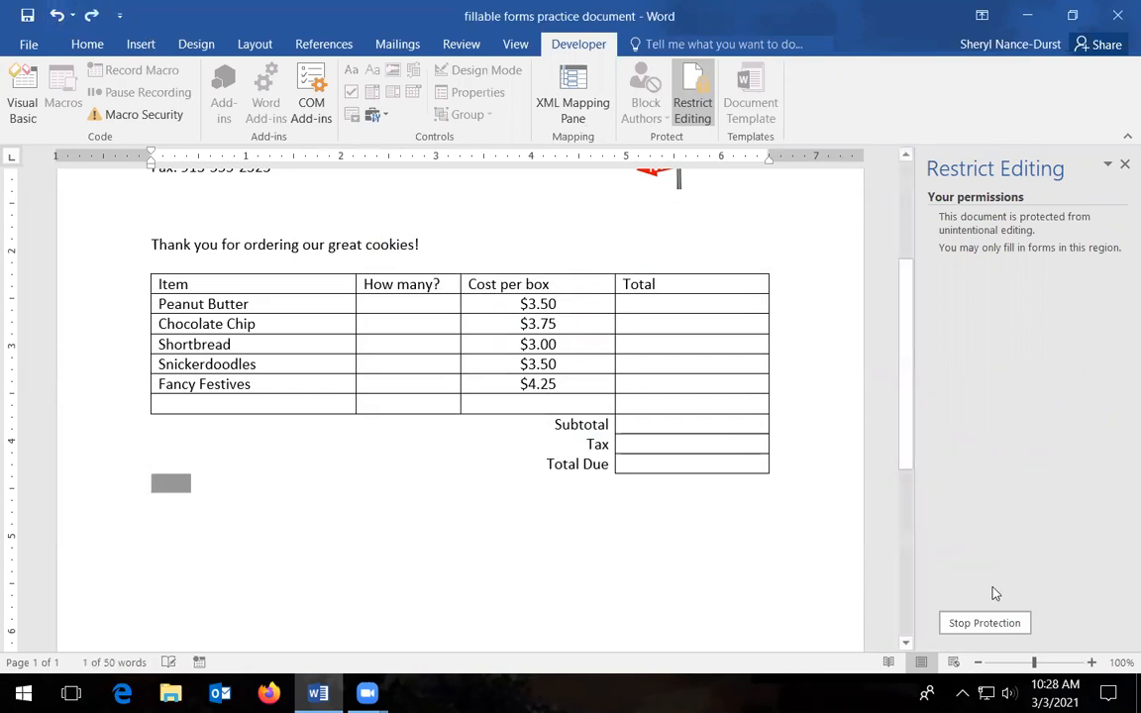
left_click(983, 621)
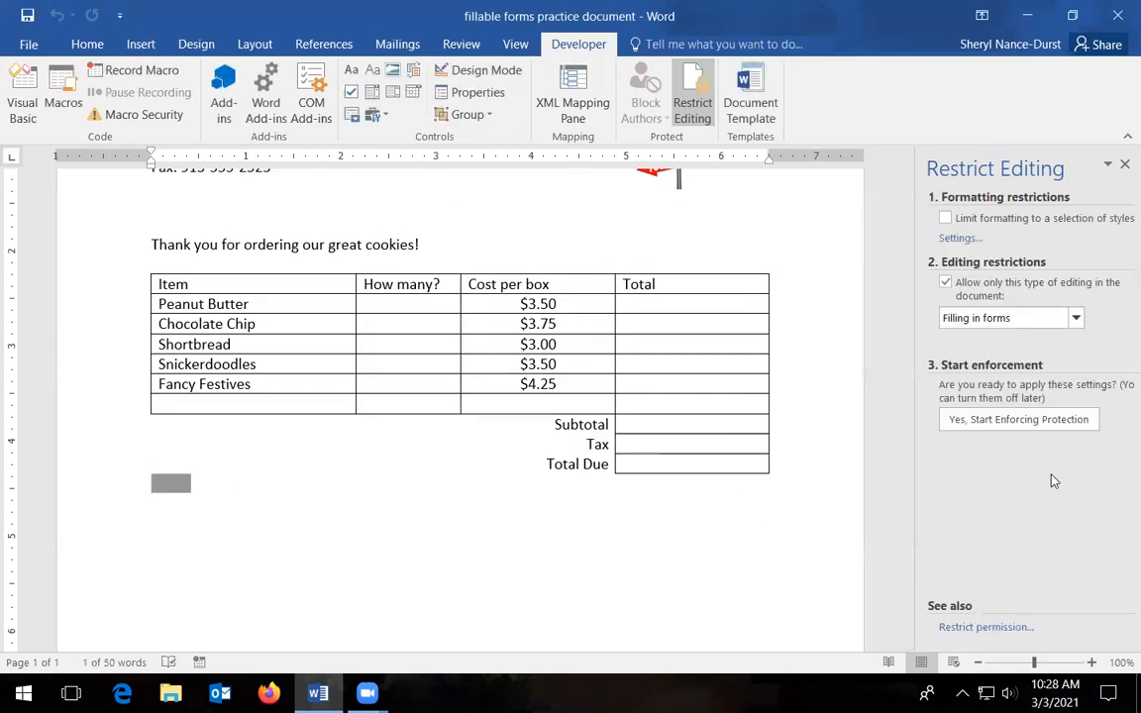
left_click(1122, 169)
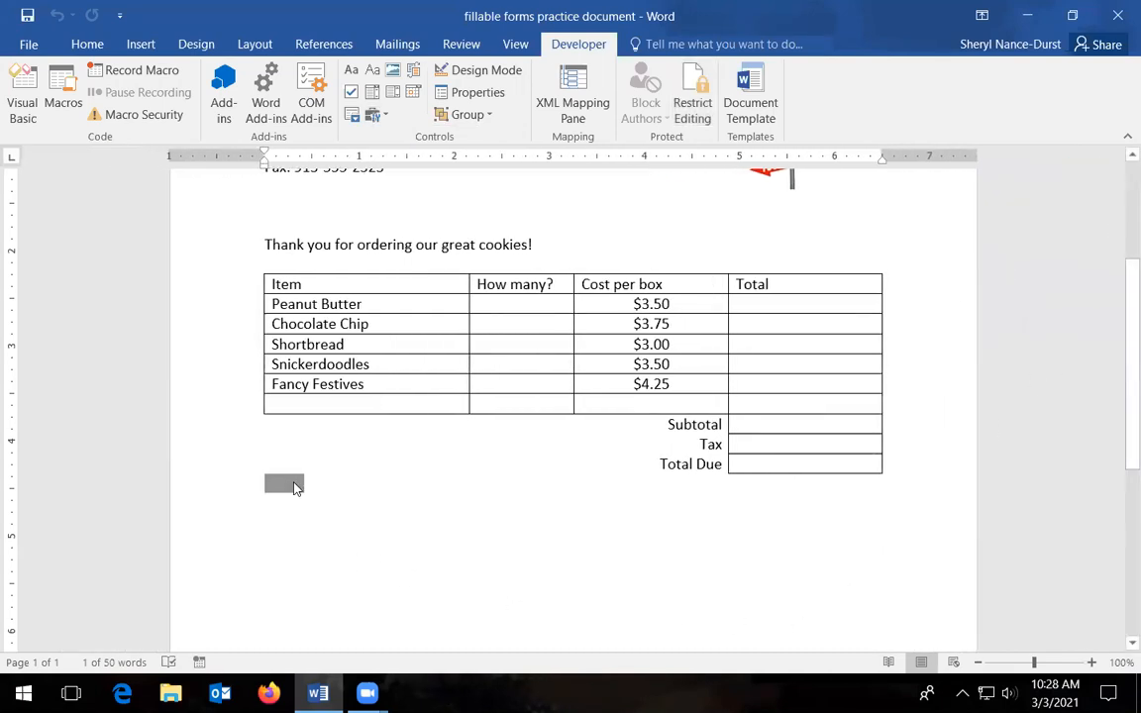
Insert a legacy check box form field on a new line below the text form field
left_click(373, 114)
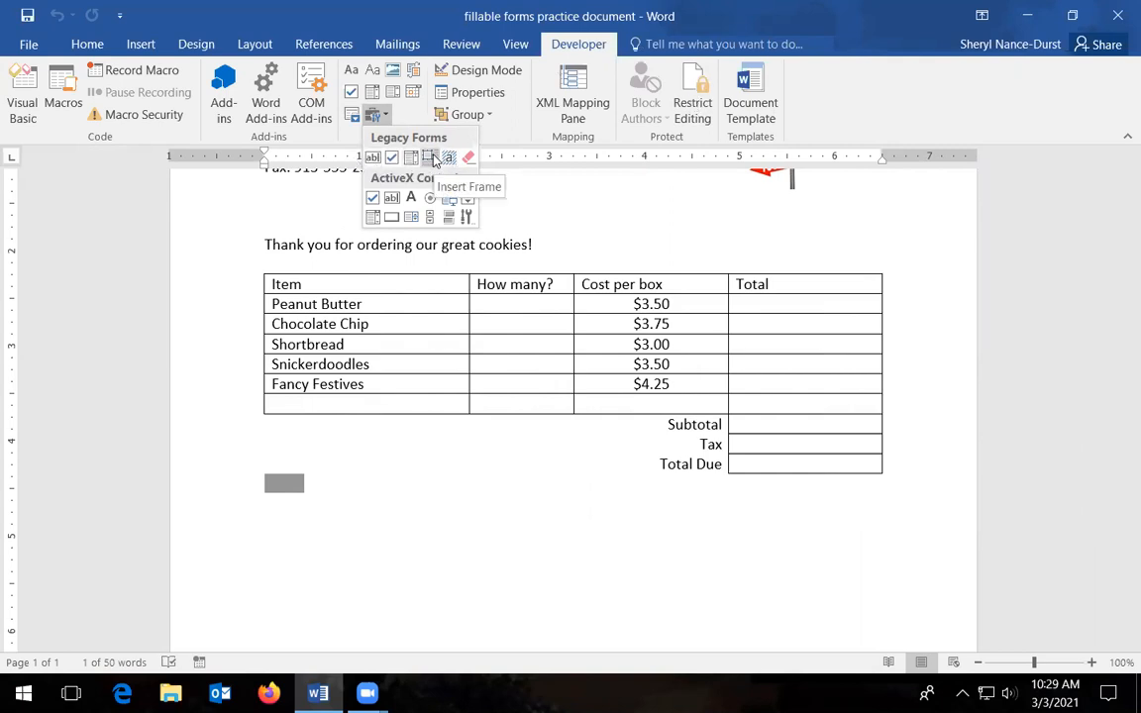
left_click(405, 493)
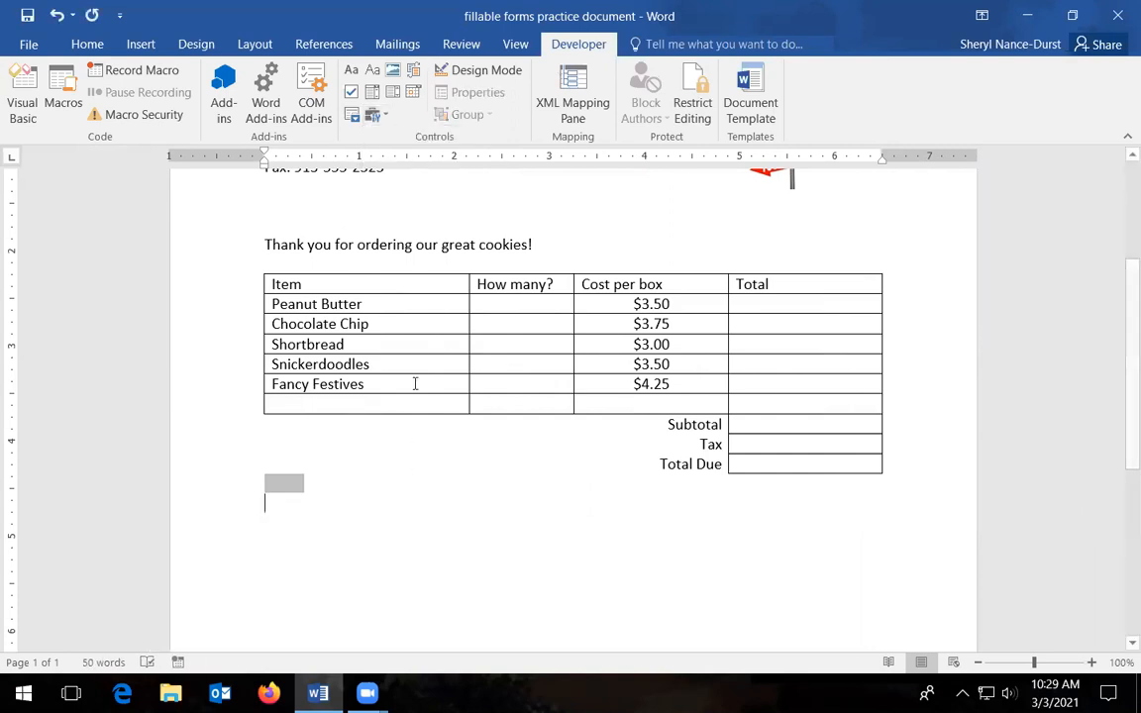
left_click(385, 117)
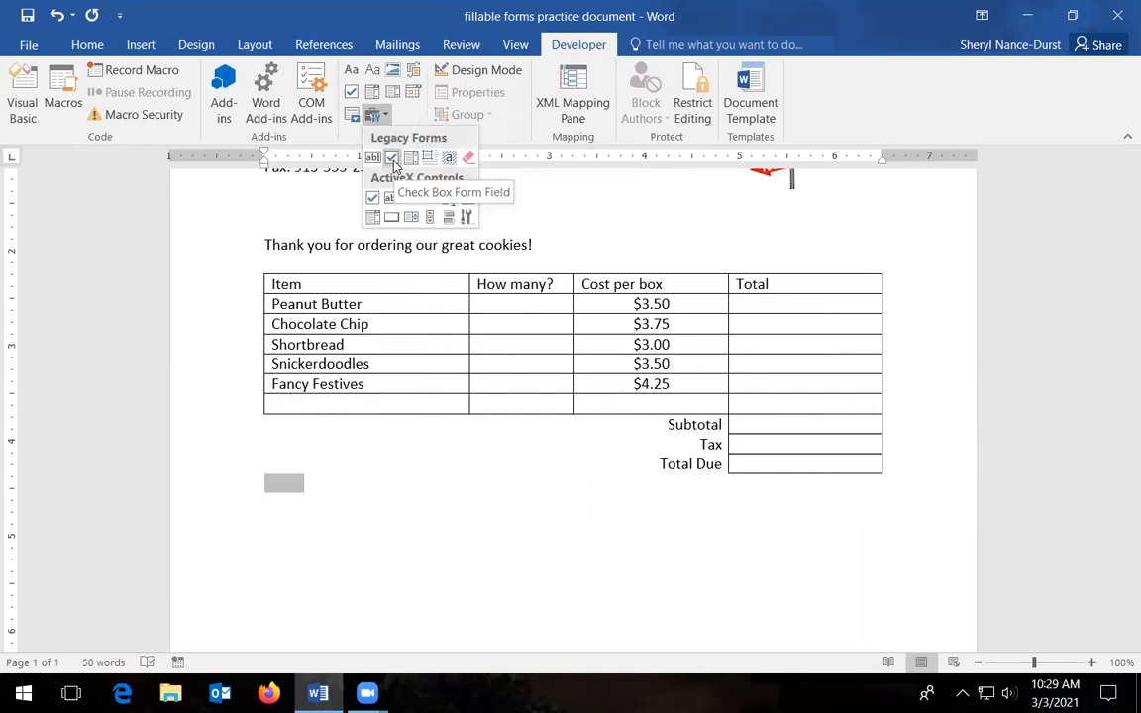
left_click(393, 158)
Insert a legacy drop-down form field on a new line below the check box
key("Return")
left_click(376, 116)
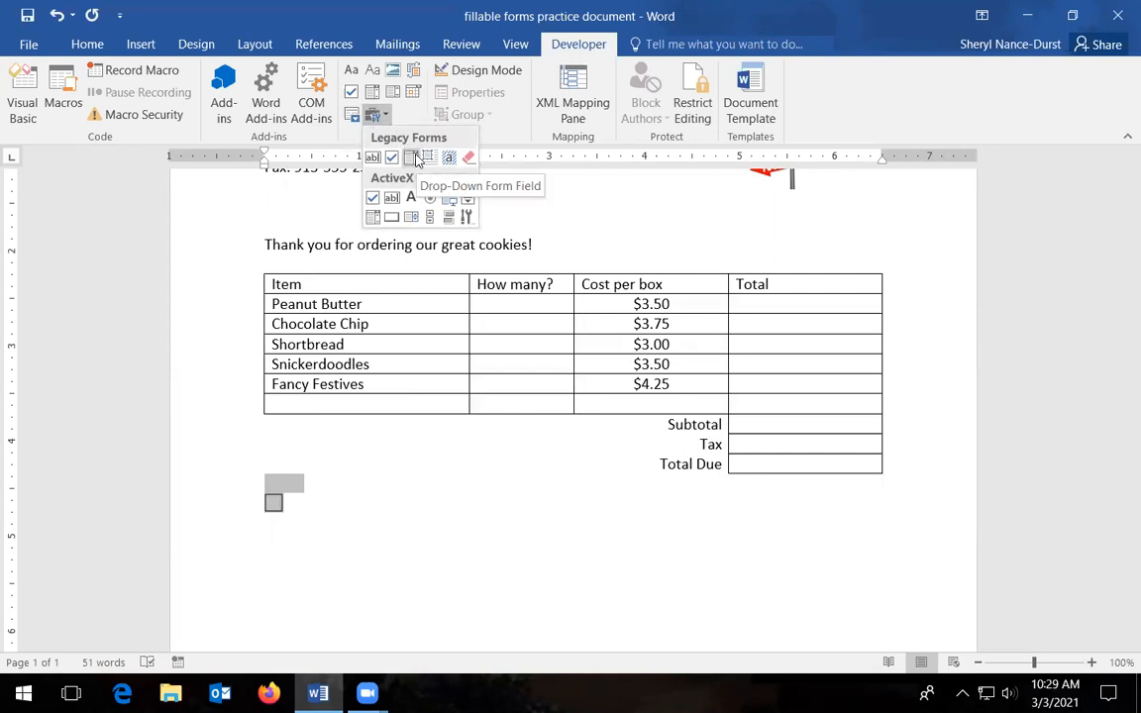
left_click(416, 158)
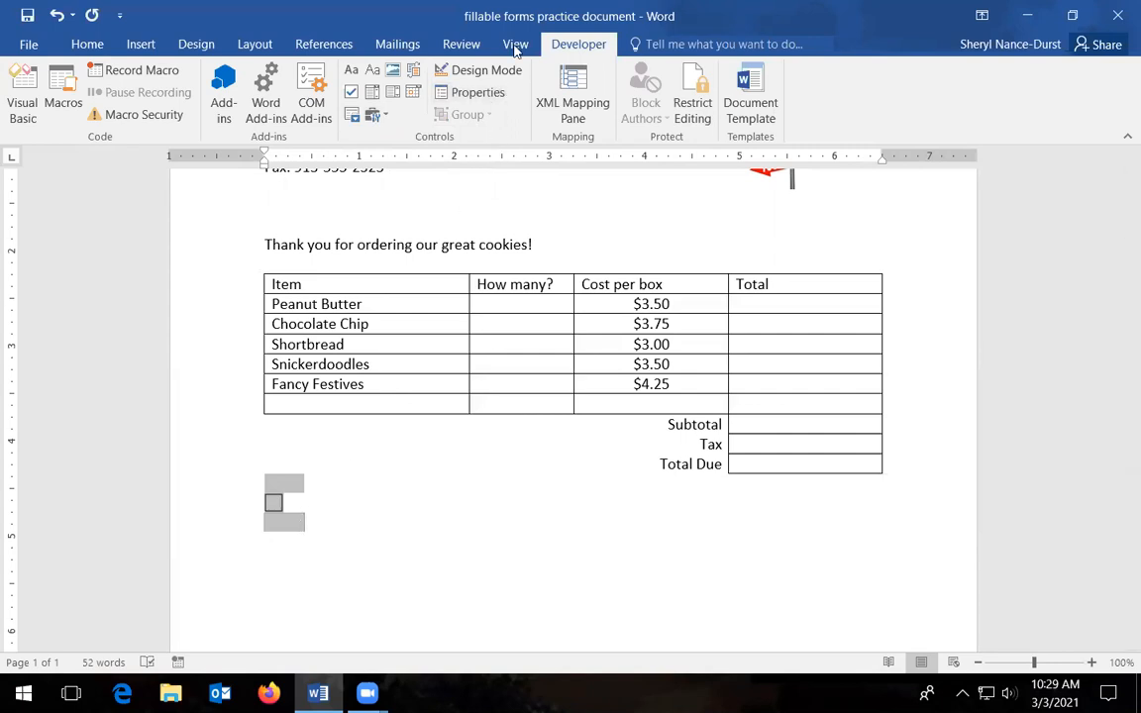
Add the items Red, Yellow, Green and Blue to the drop-down form field's list
left_click(474, 92)
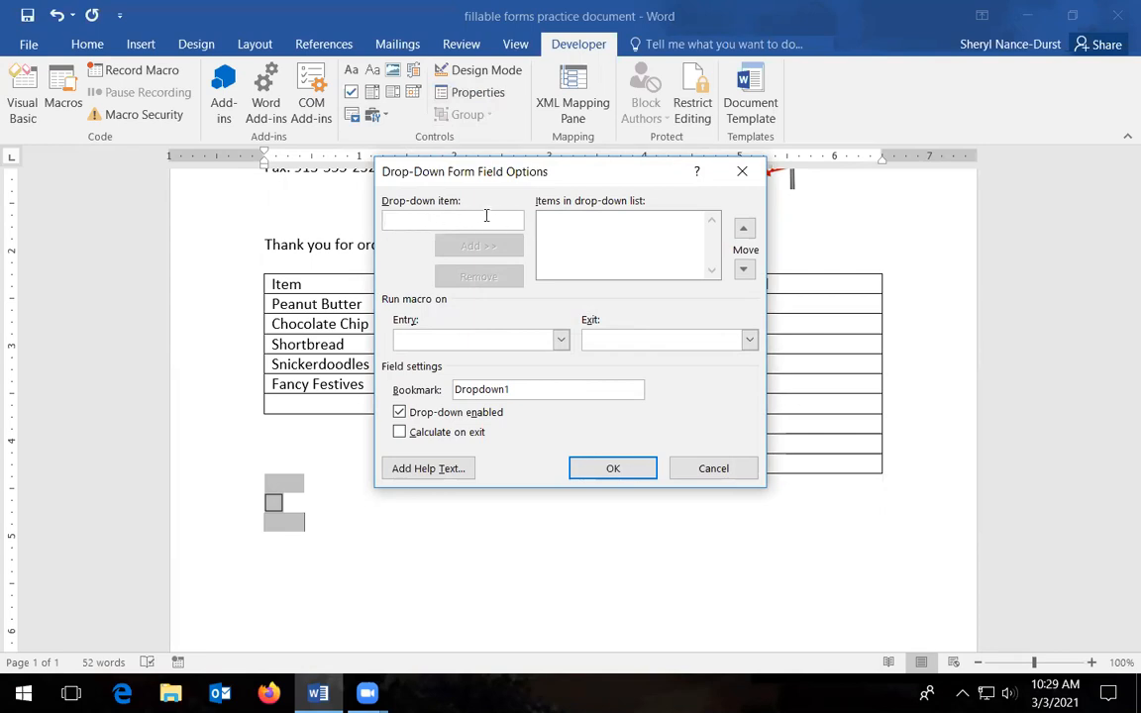
type("Red")
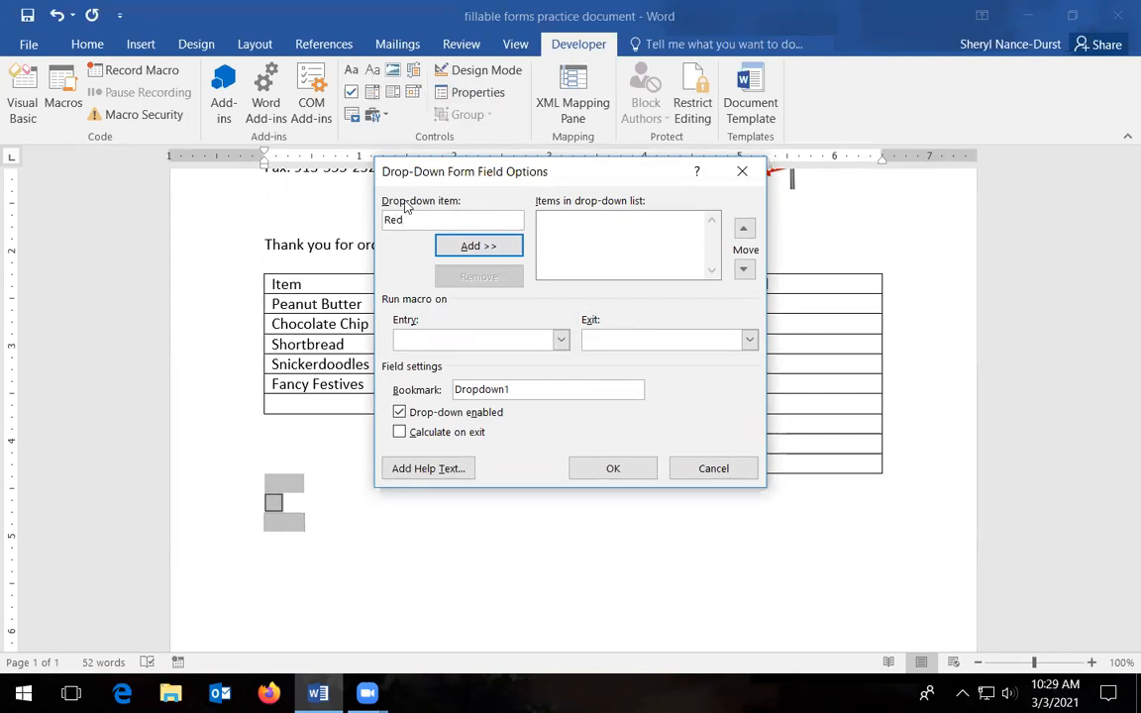
left_click(465, 245)
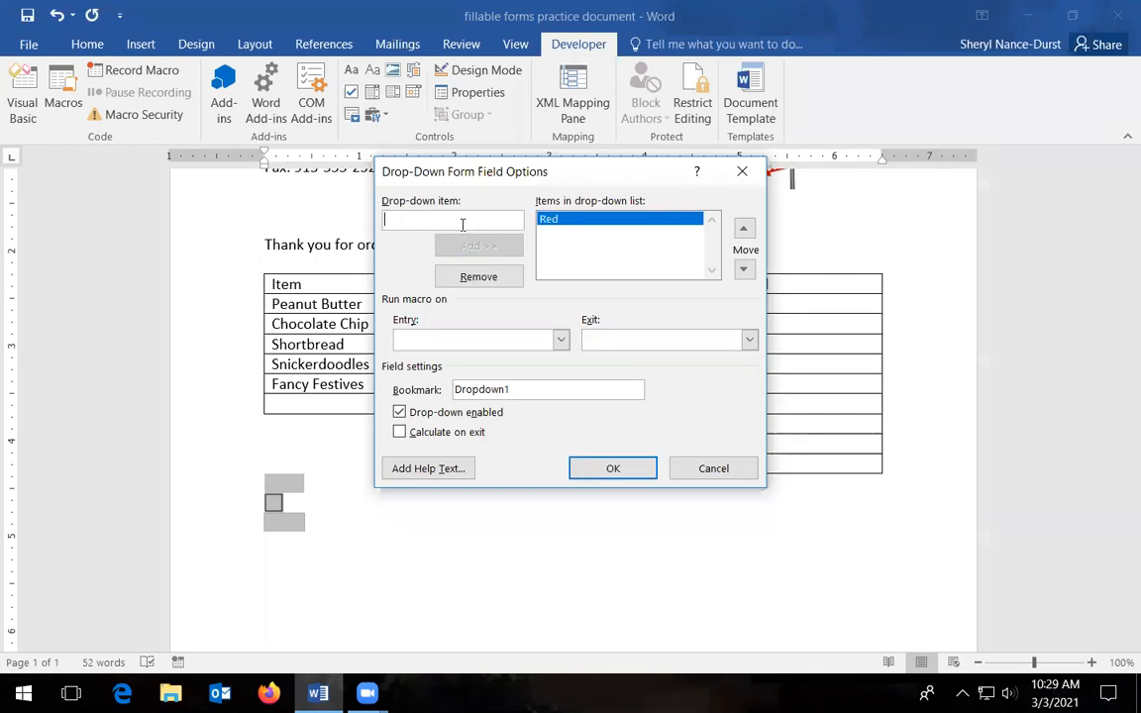
type("Yellow")
left_click(501, 243)
type("G")
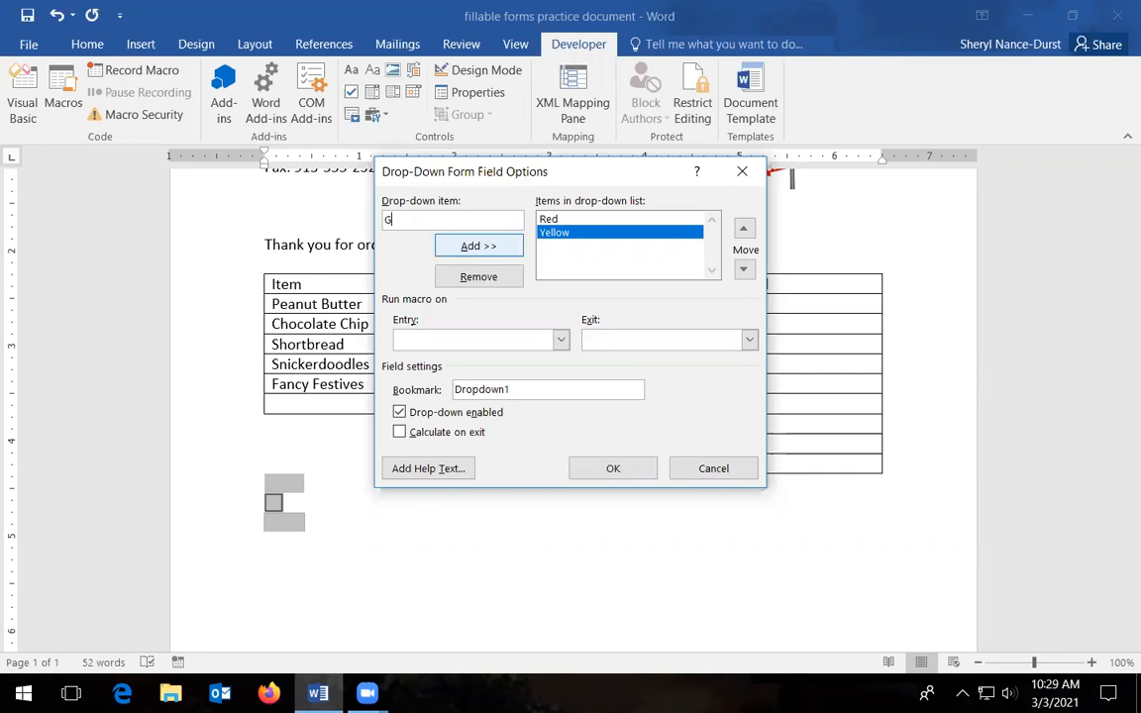
type("reen")
left_click(501, 246)
type("Blue")
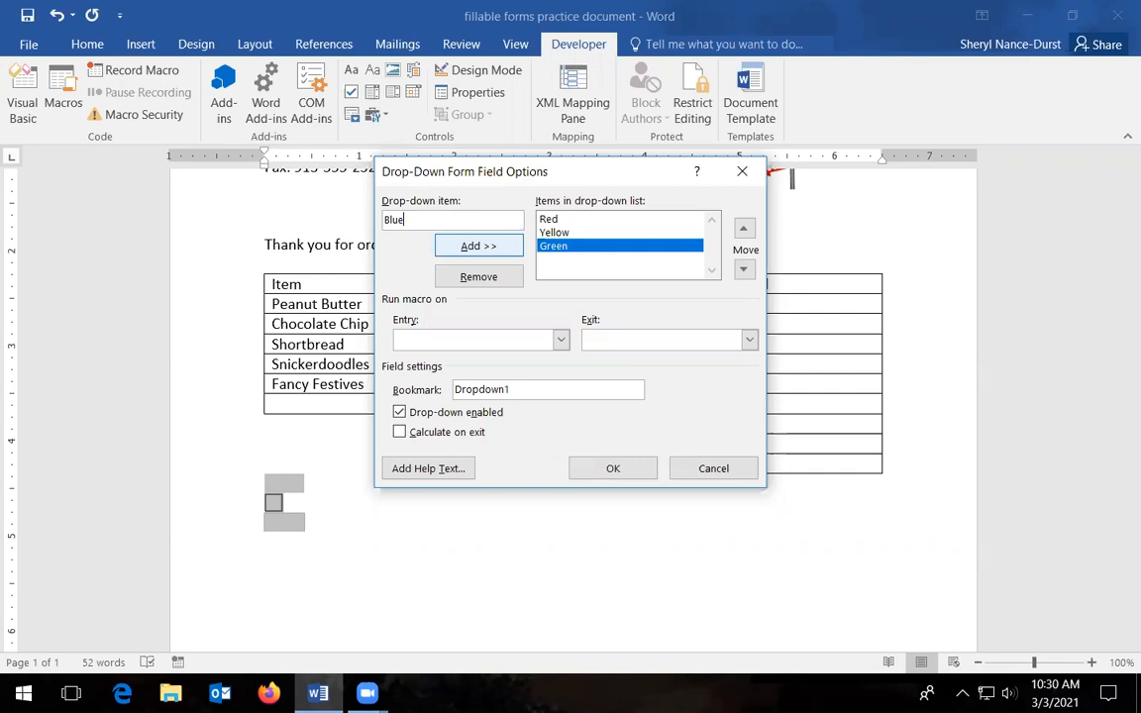
left_click(514, 245)
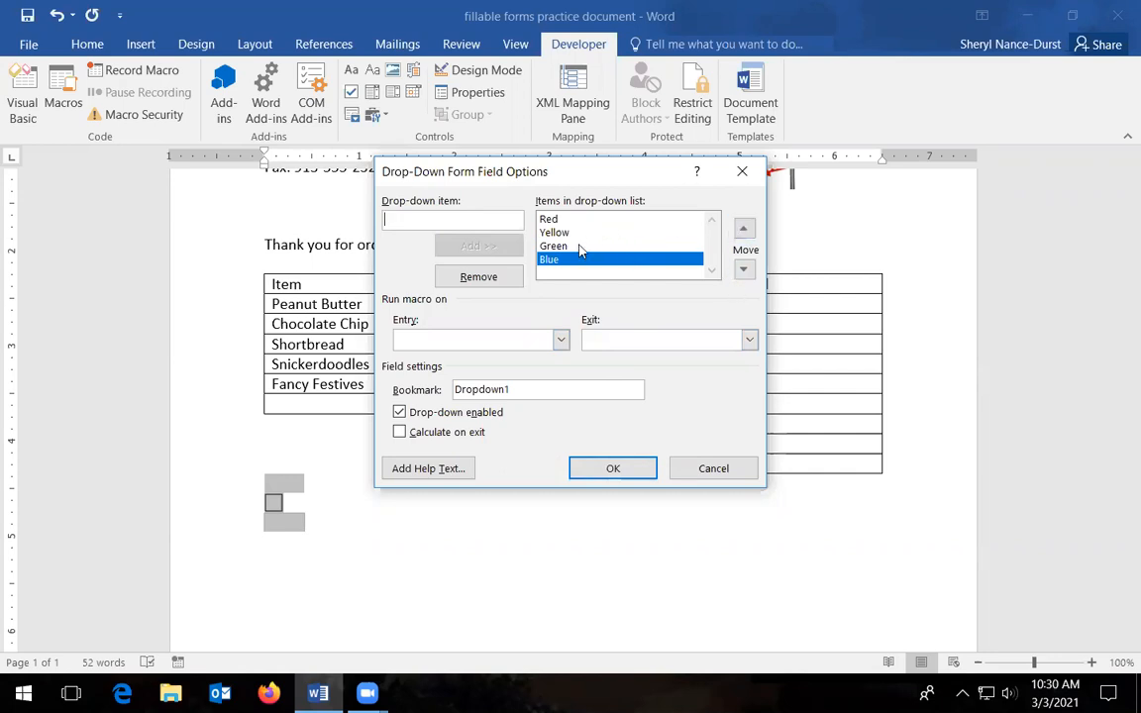
left_click(614, 468)
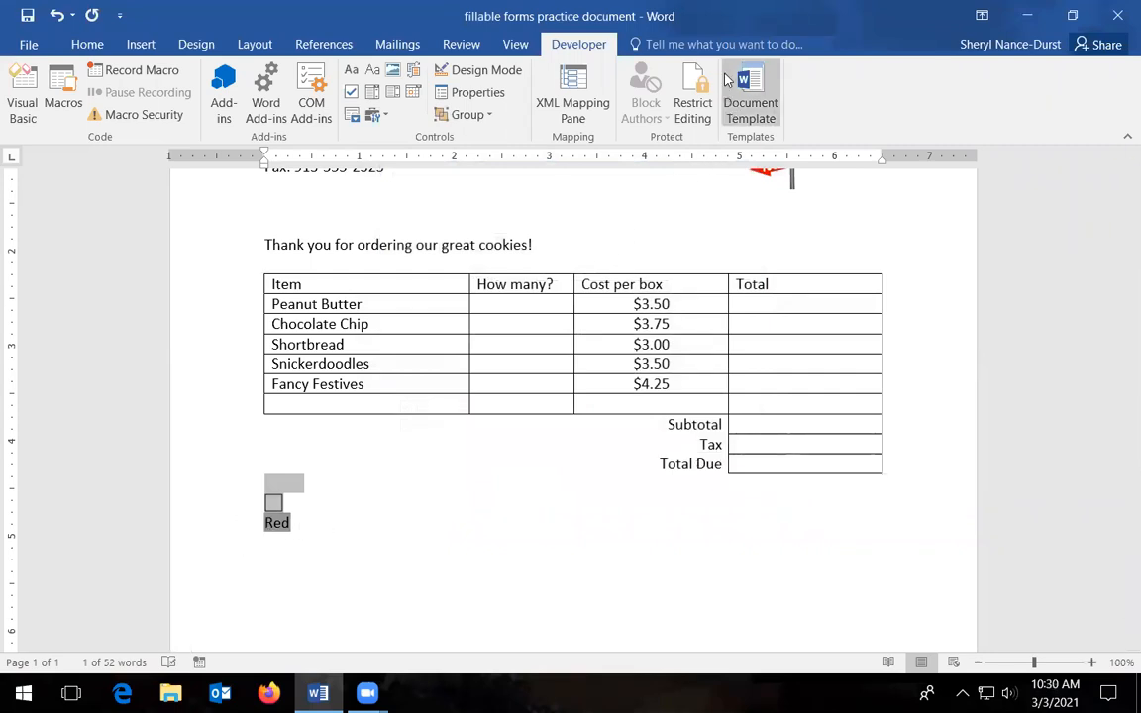
Start enforcing the filling-in-forms protection again with no password
left_click(693, 99)
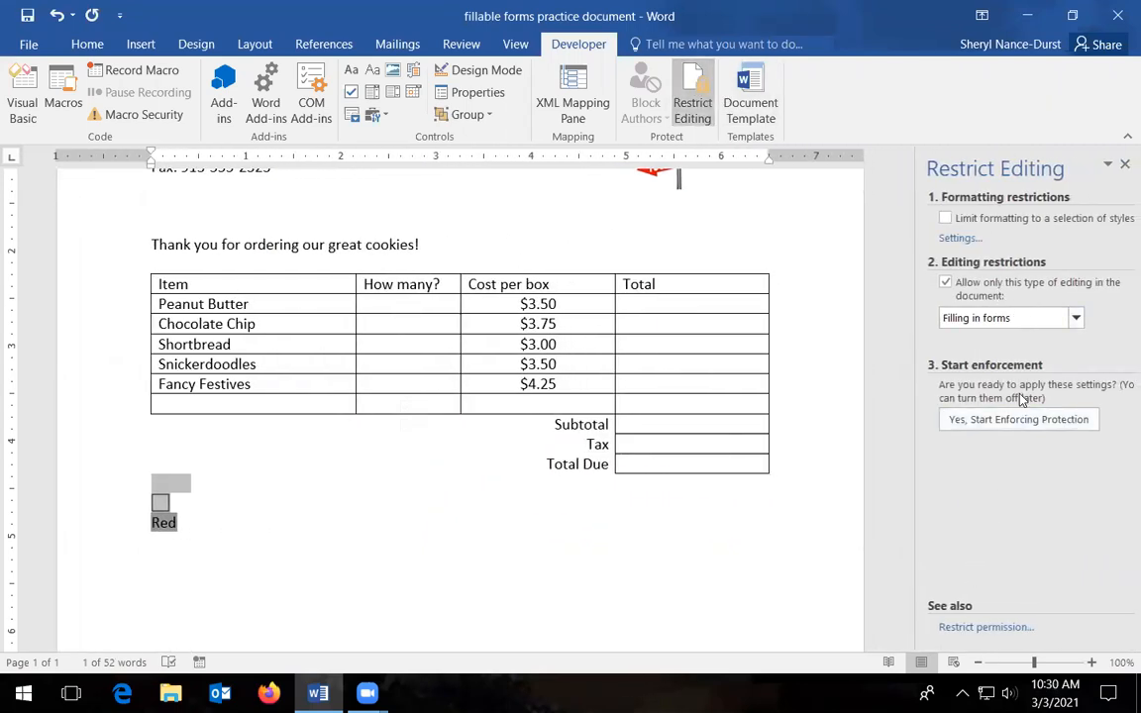
left_click(1017, 419)
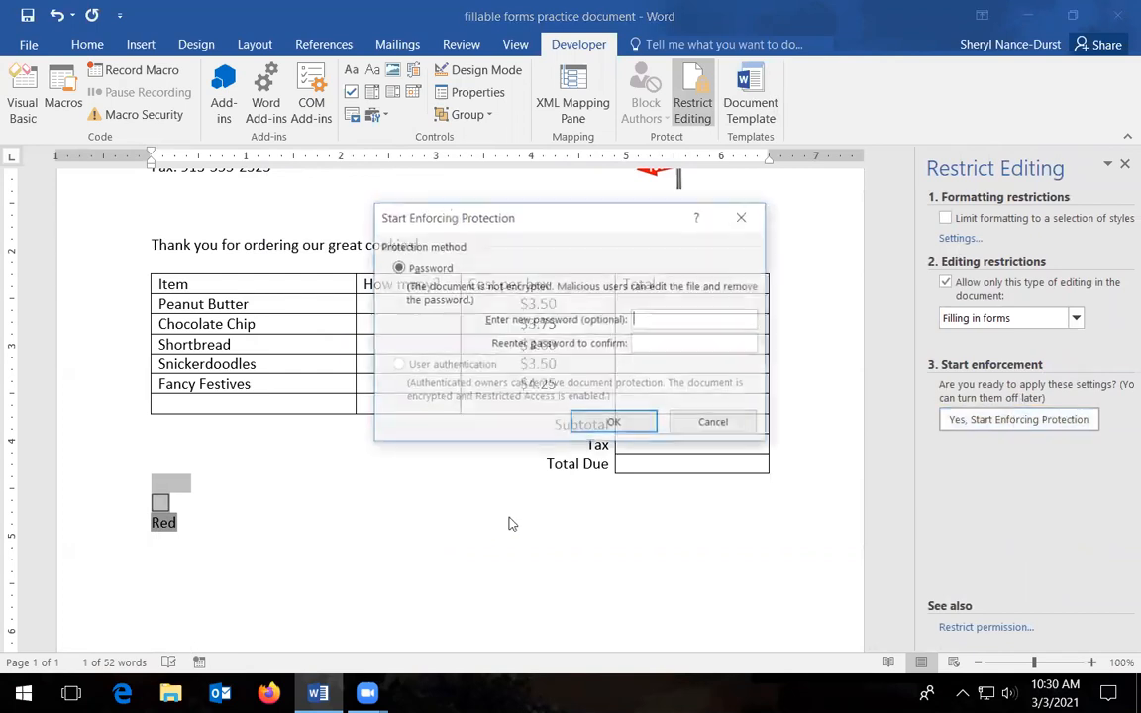
left_click(648, 422)
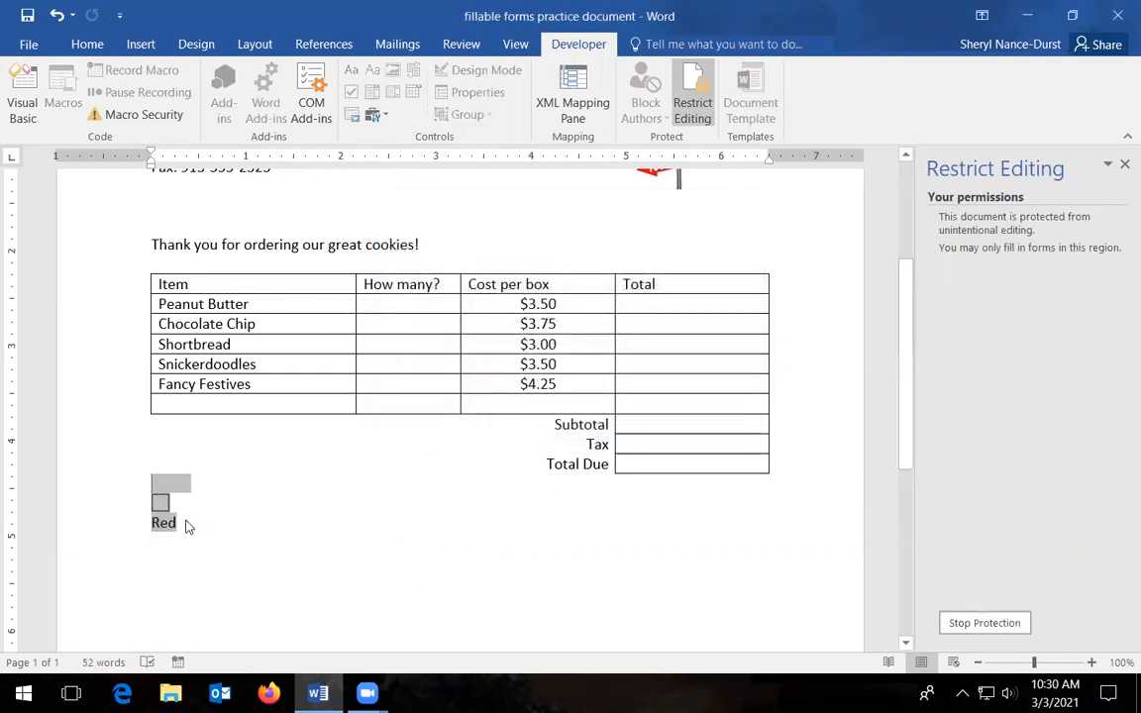
Choose Green in the drop-down form field and stop the document protection
left_click(176, 525)
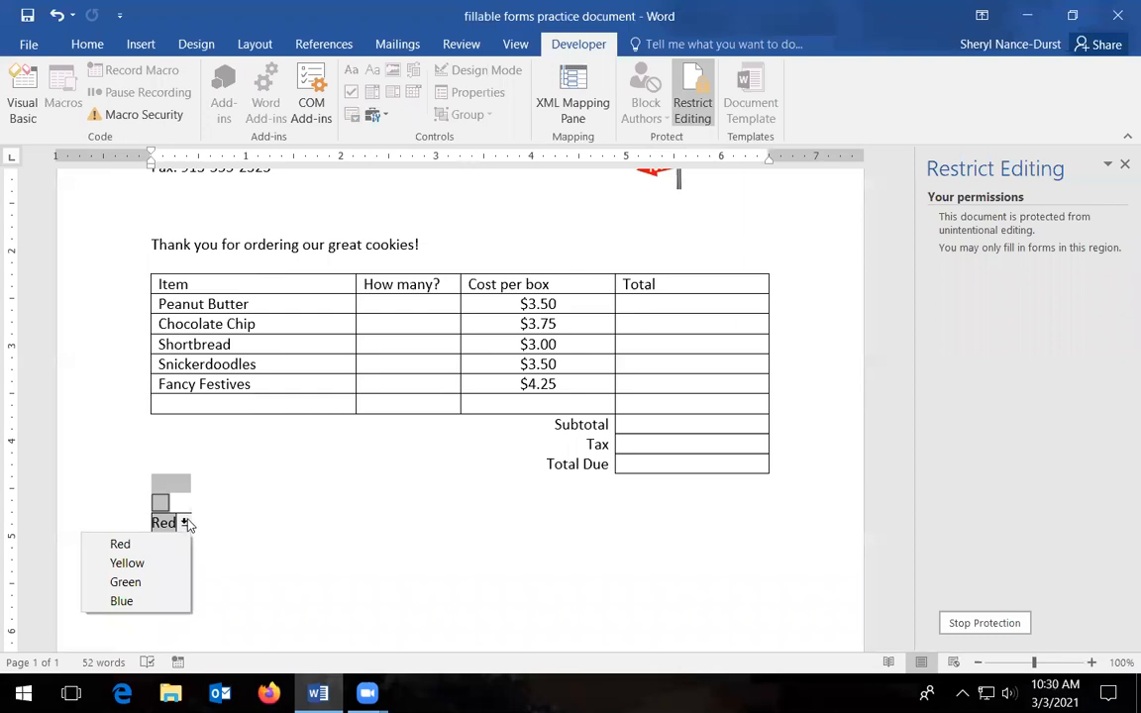
left_click(125, 584)
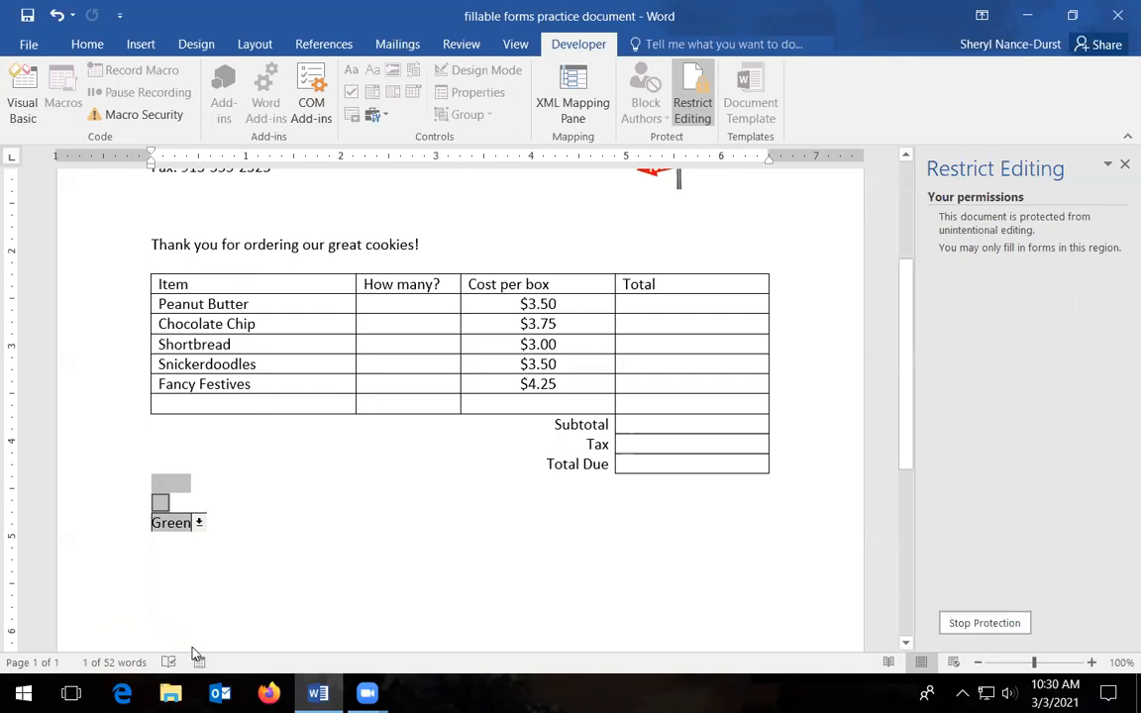
left_click(996, 623)
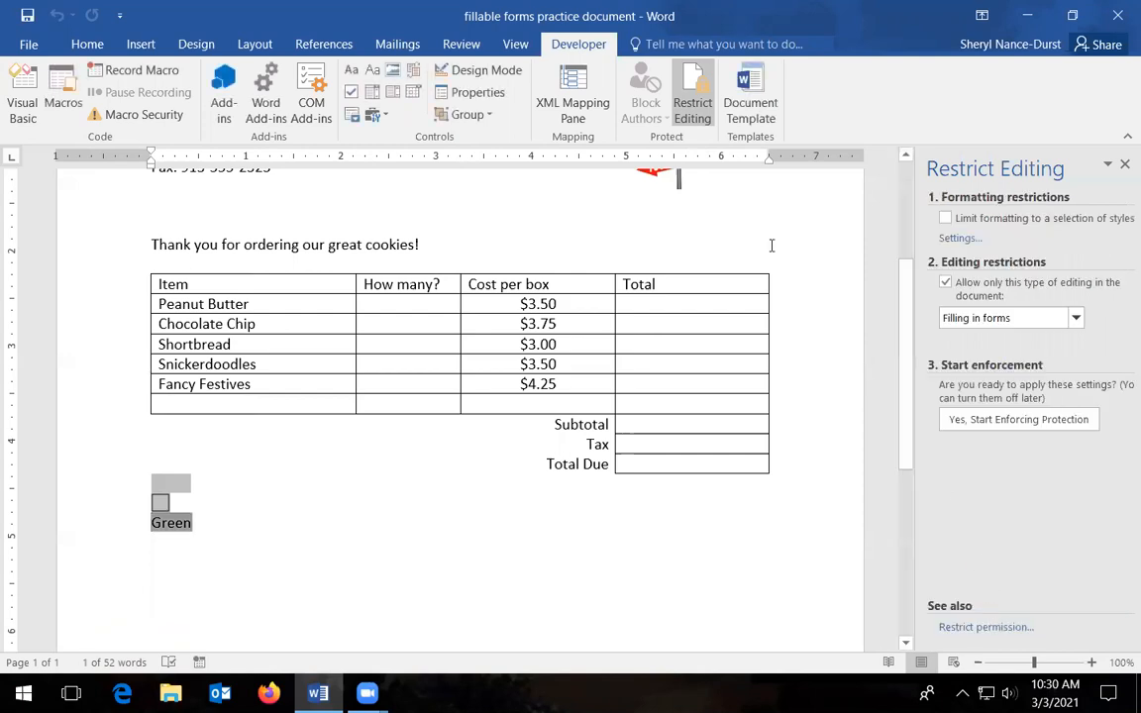
Turn off the grey shading of the legacy form fields
left_click(385, 116)
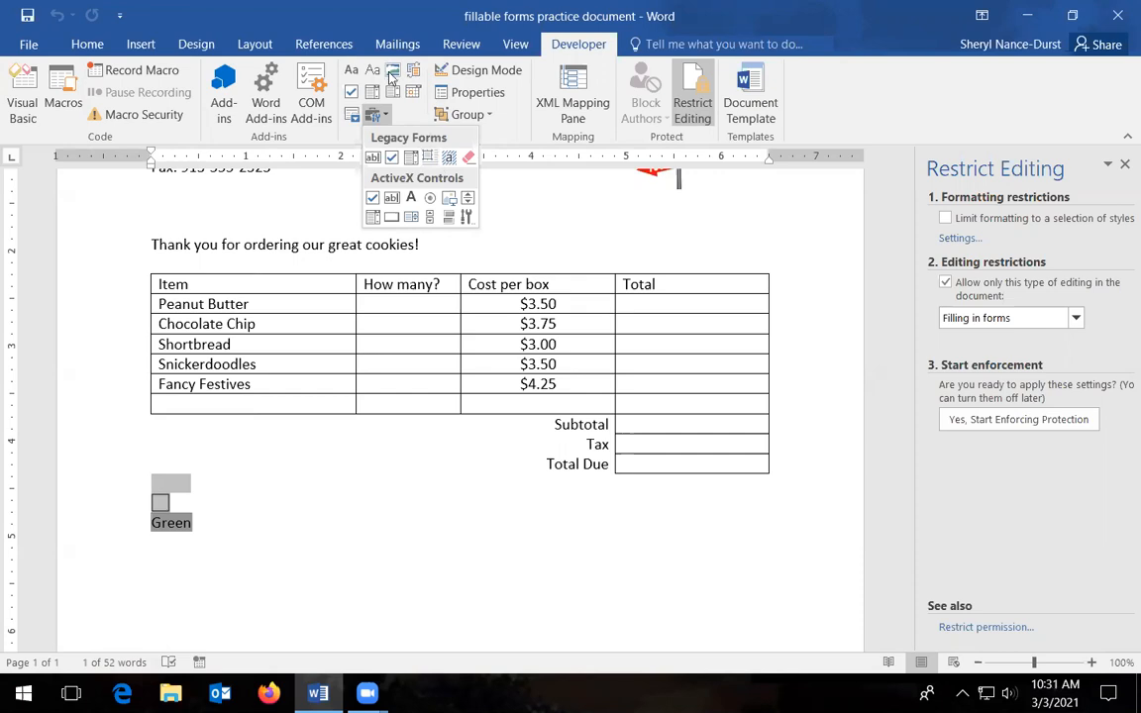
left_click(447, 158)
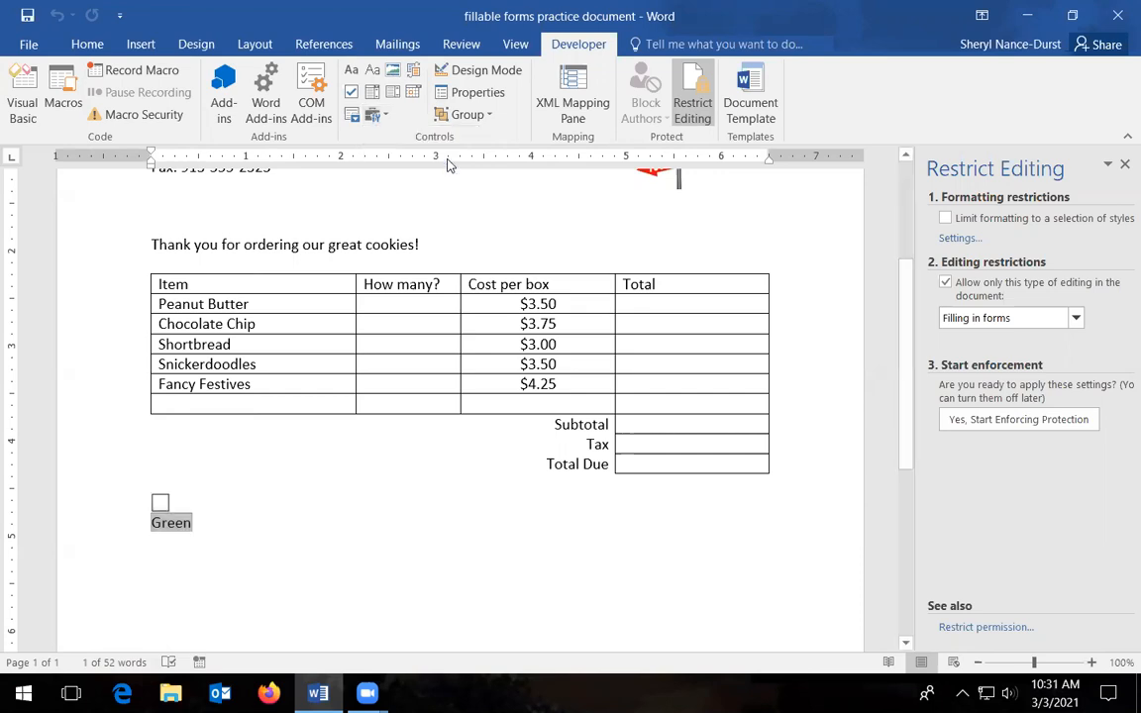
left_click(240, 526)
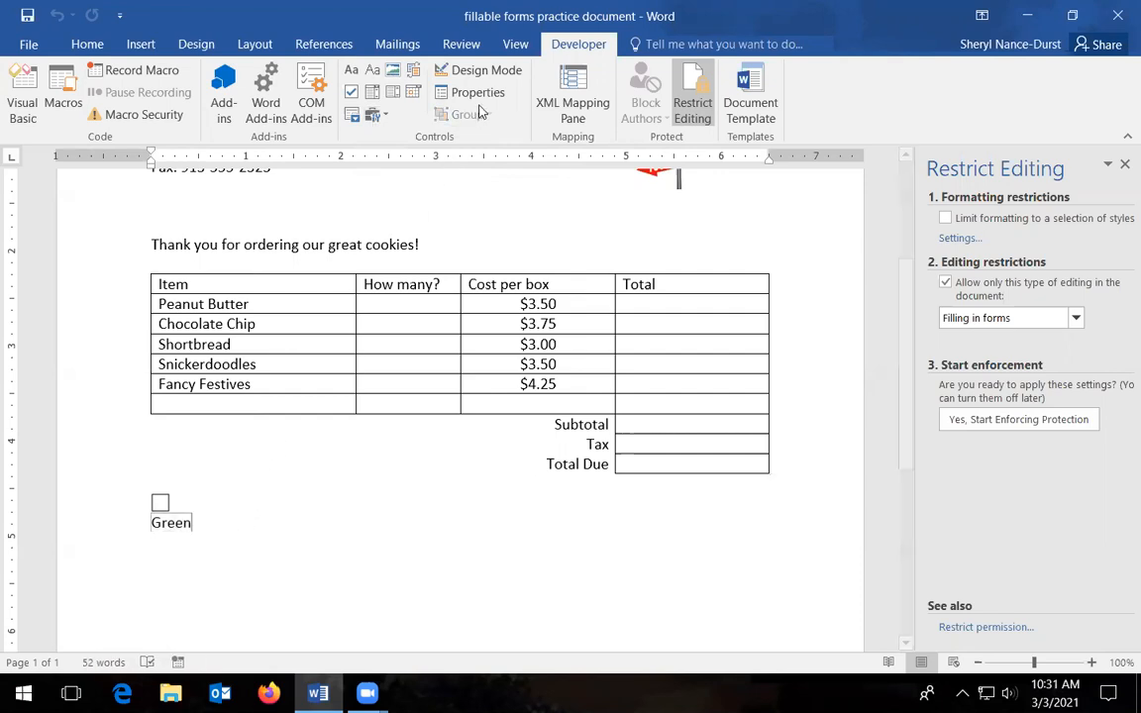
Switch the form field shading back on and off again to compare the fields' appearance
left_click(384, 116)
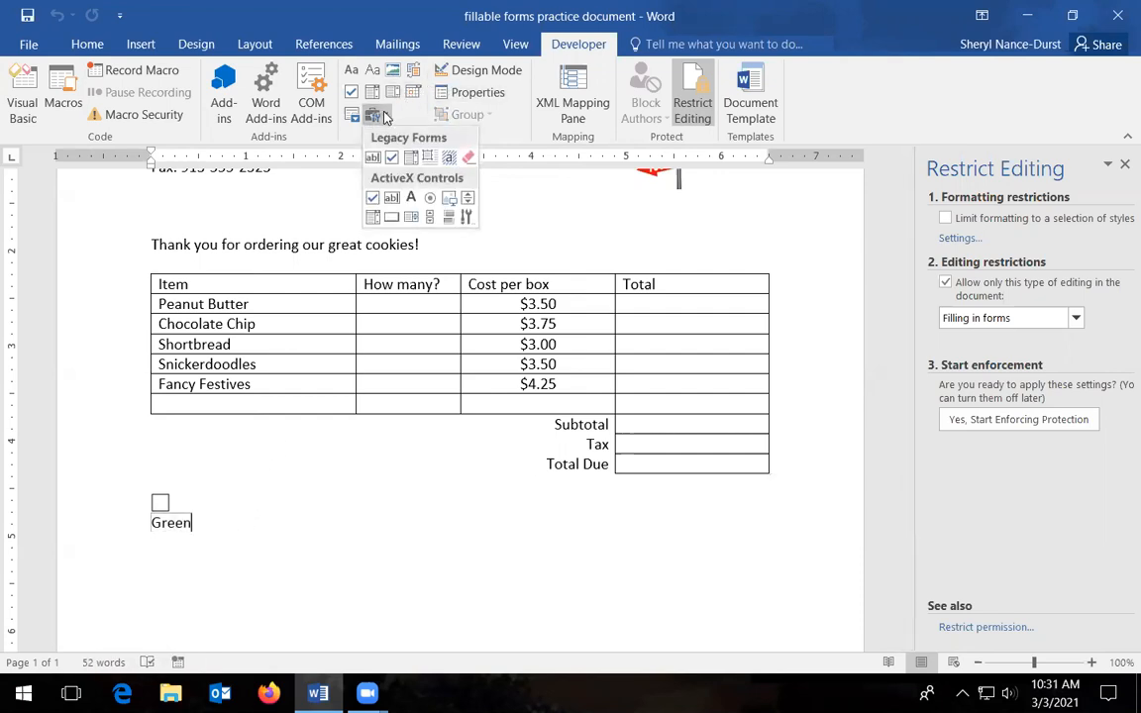
left_click(450, 160)
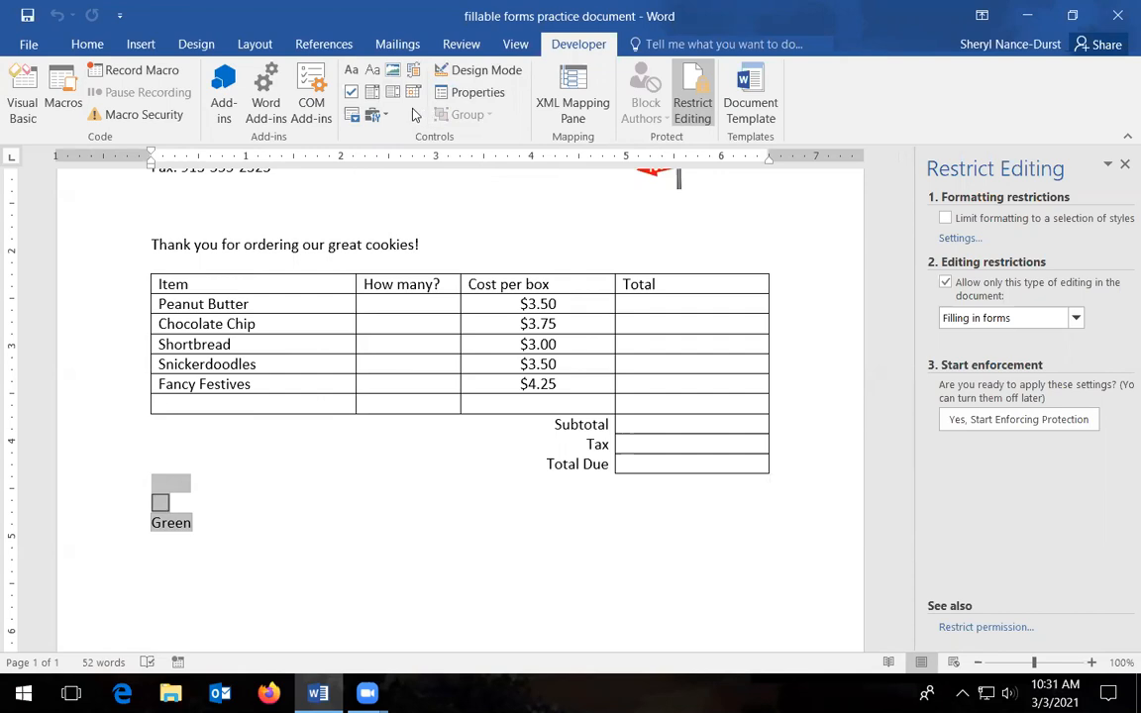
left_click(375, 115)
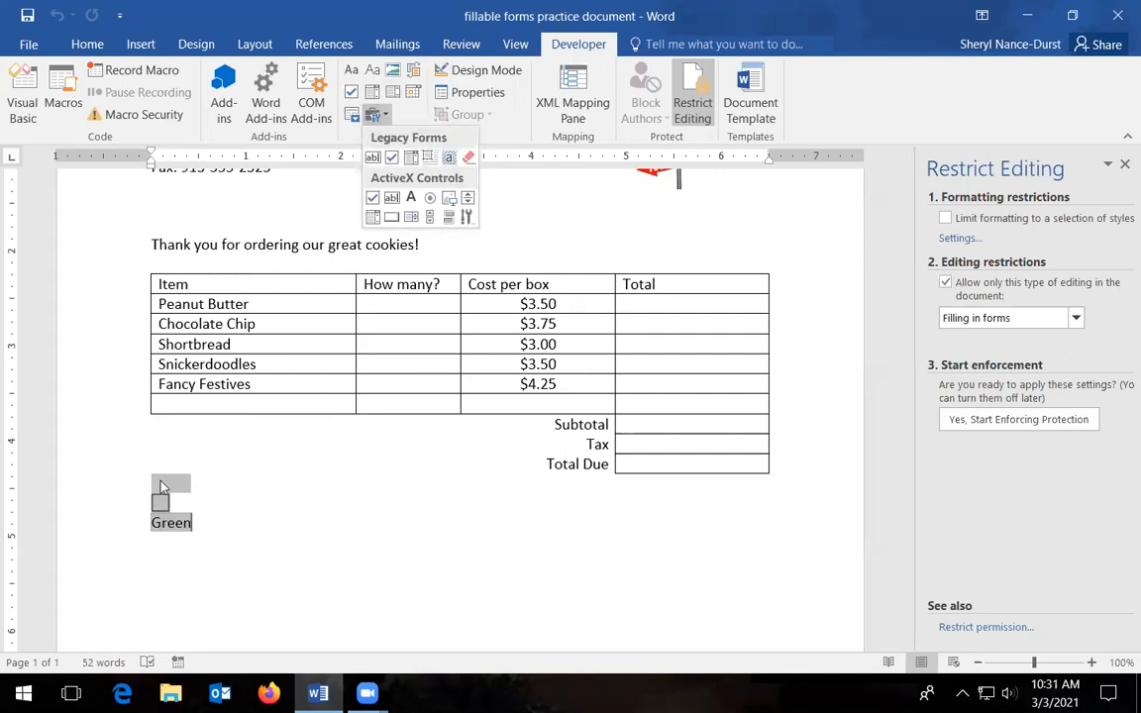
left_click(448, 157)
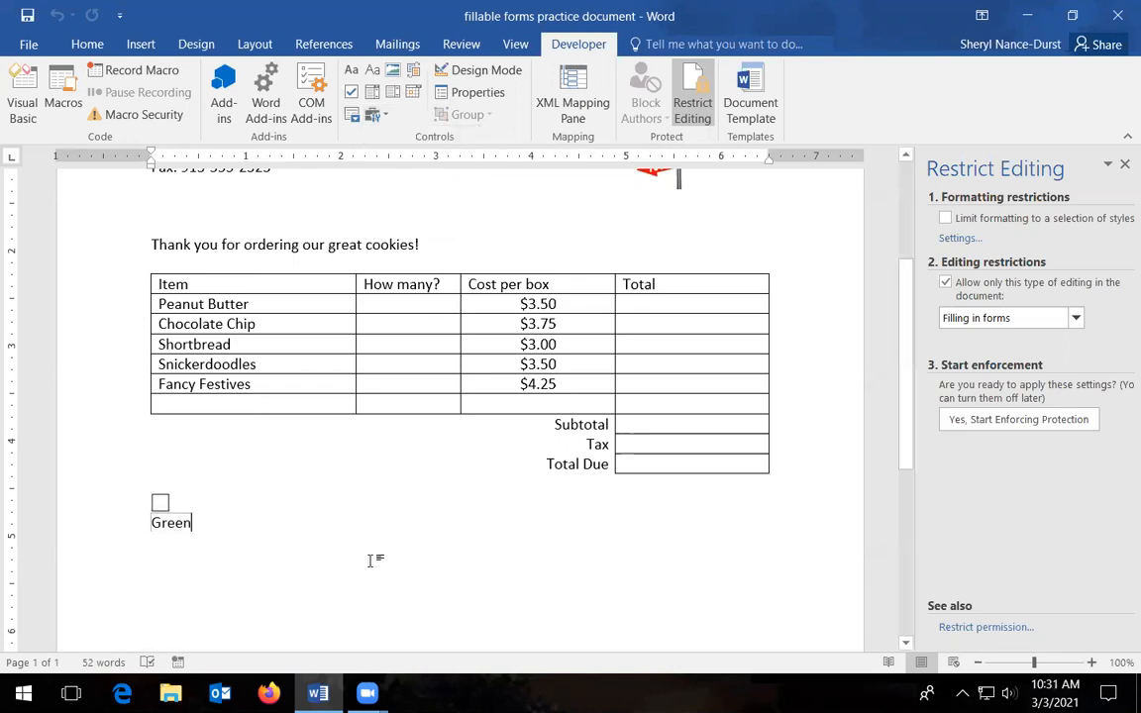
Reset the legacy form fields to their defaults and delete the check box and drop-down fields below the table
left_click(382, 117)
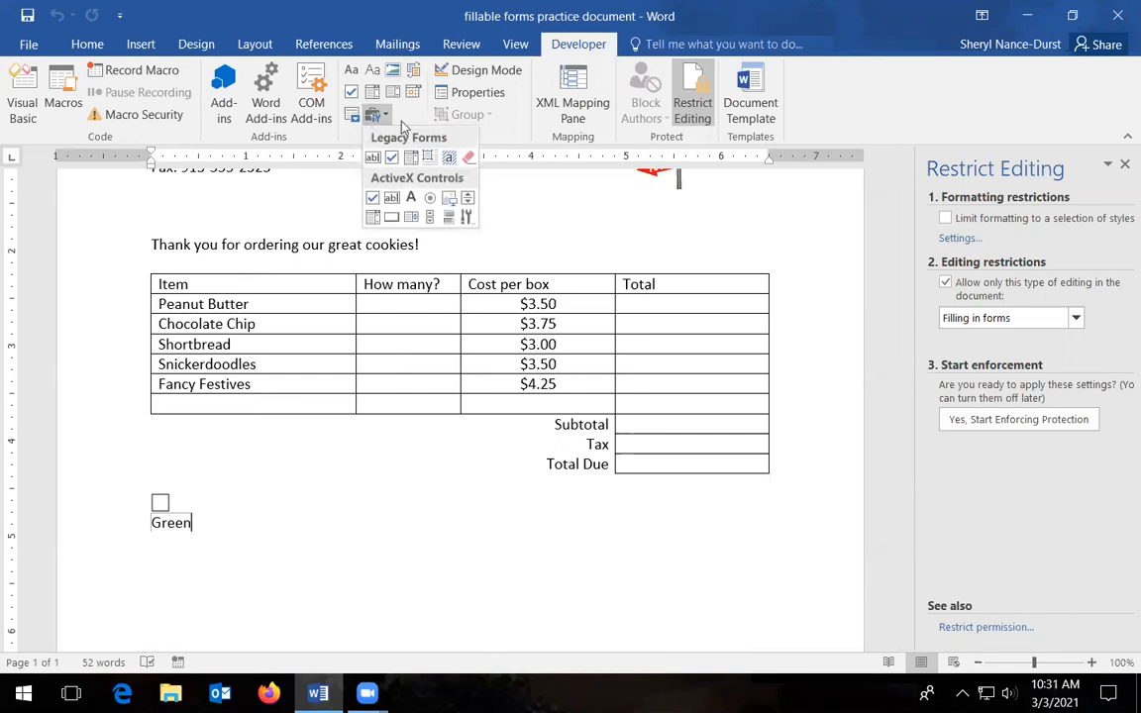
left_click(472, 161)
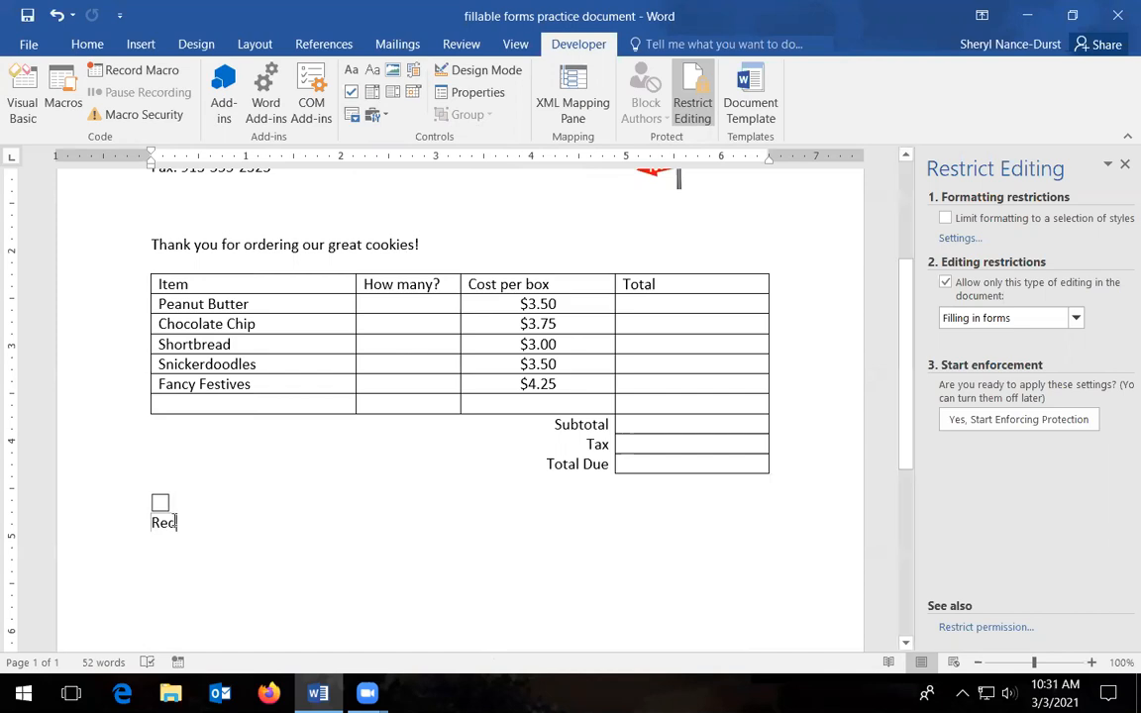
left_click_drag(202, 533, 122, 502)
key("Delete")
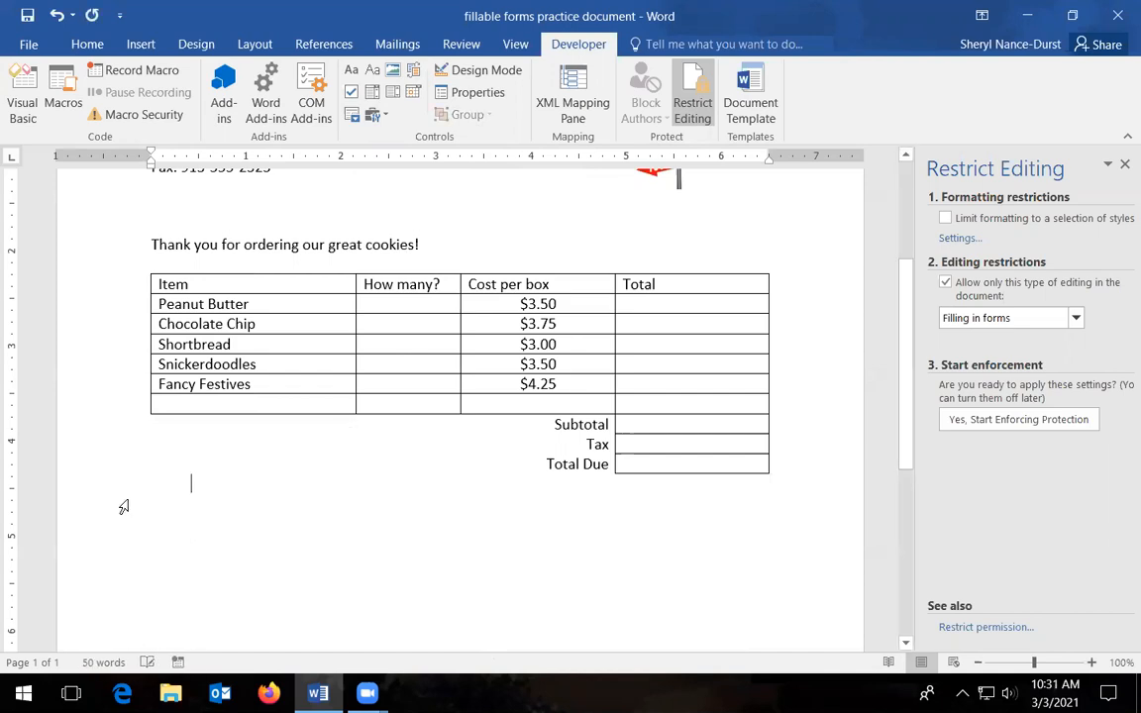
Insert a legacy text form field in the Peanut Butter row's How many? cell and close the Restrict Editing pane
left_click(388, 119)
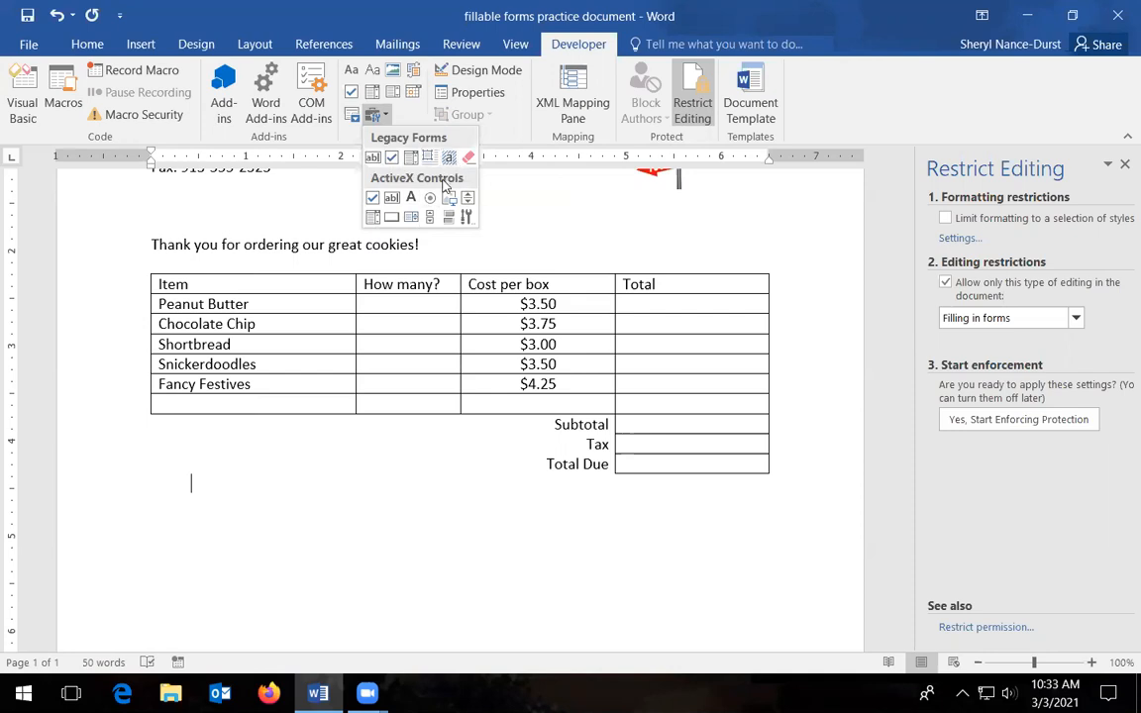
left_click(391, 304)
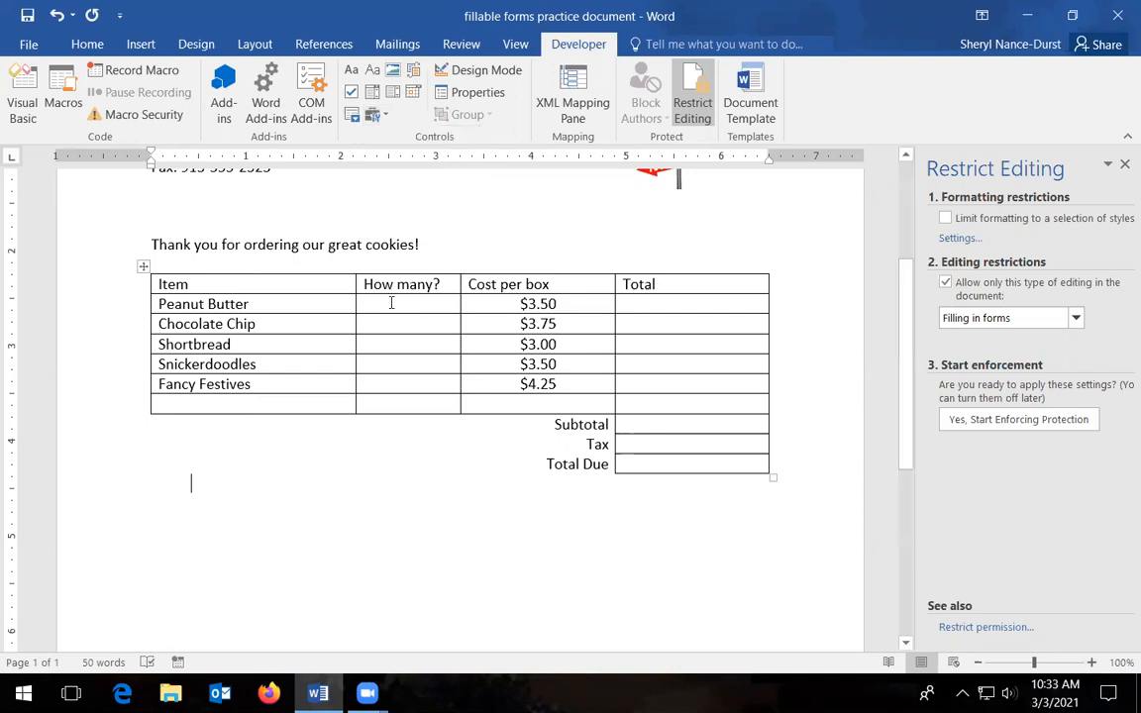
left_click(405, 304)
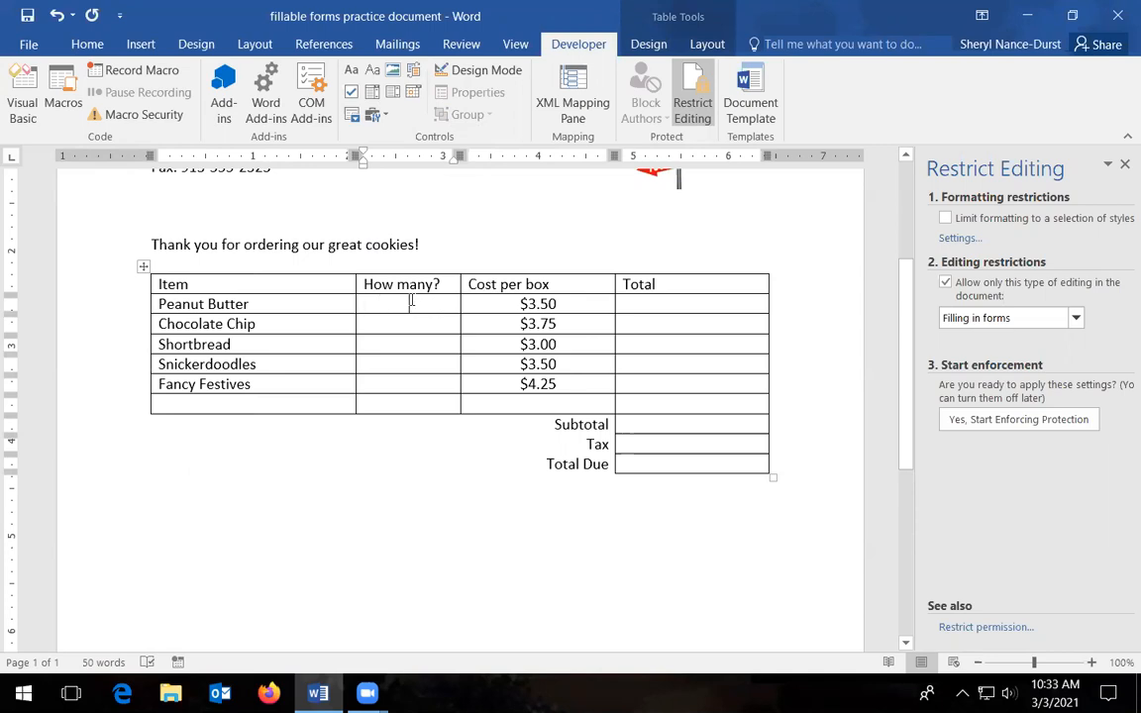
left_click(378, 115)
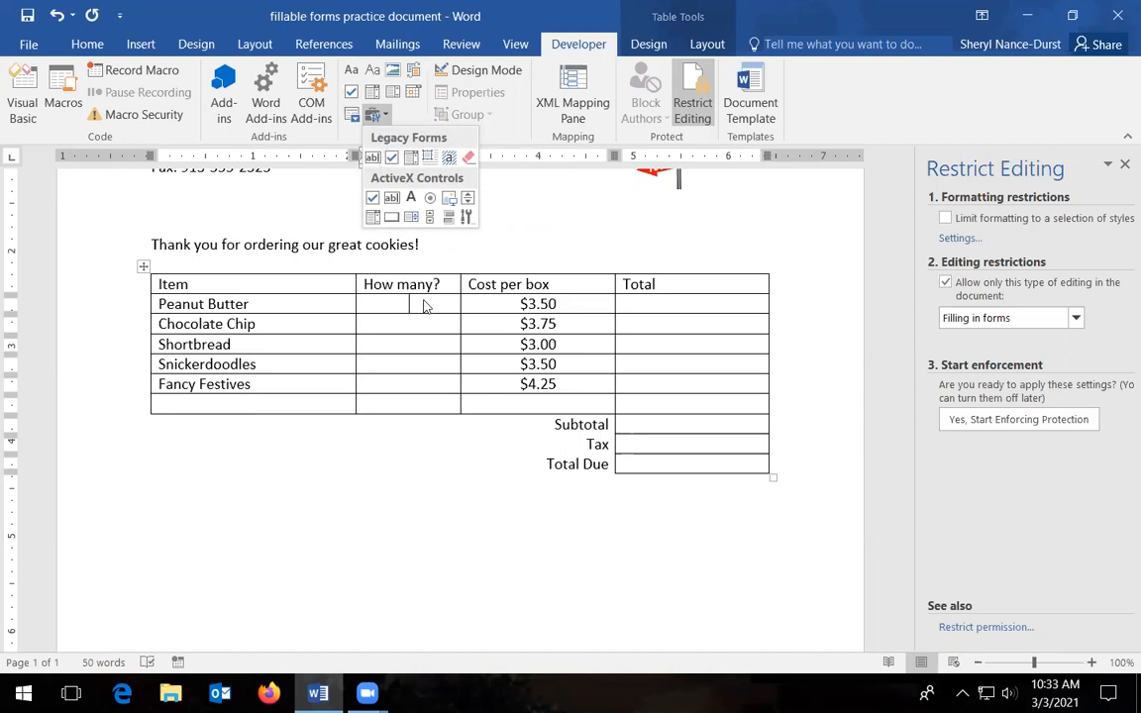
left_click(374, 158)
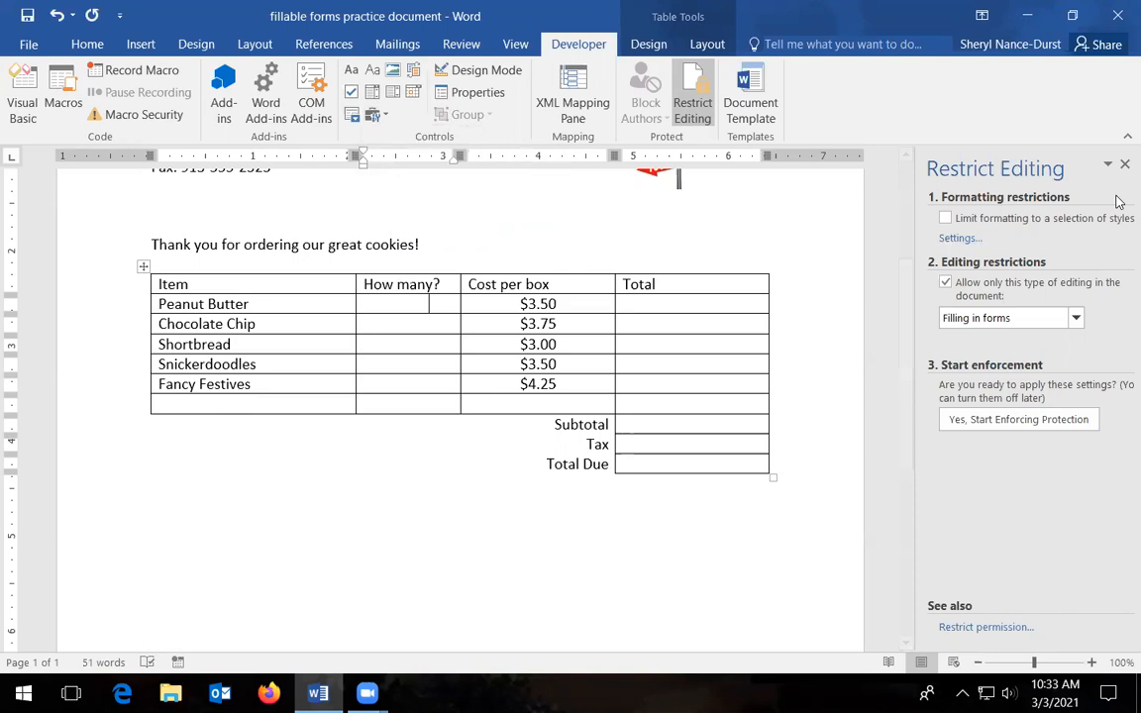
left_click(1124, 165)
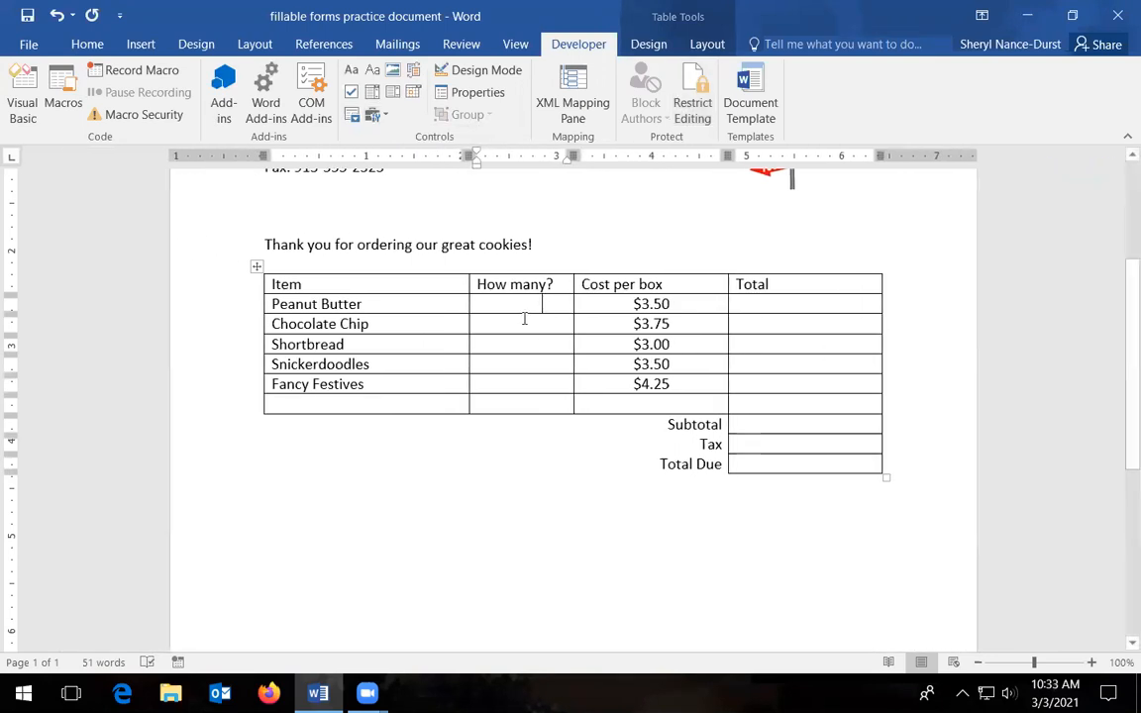
Turn on the grey shading of the legacy form fields
left_click(377, 115)
left_click(451, 158)
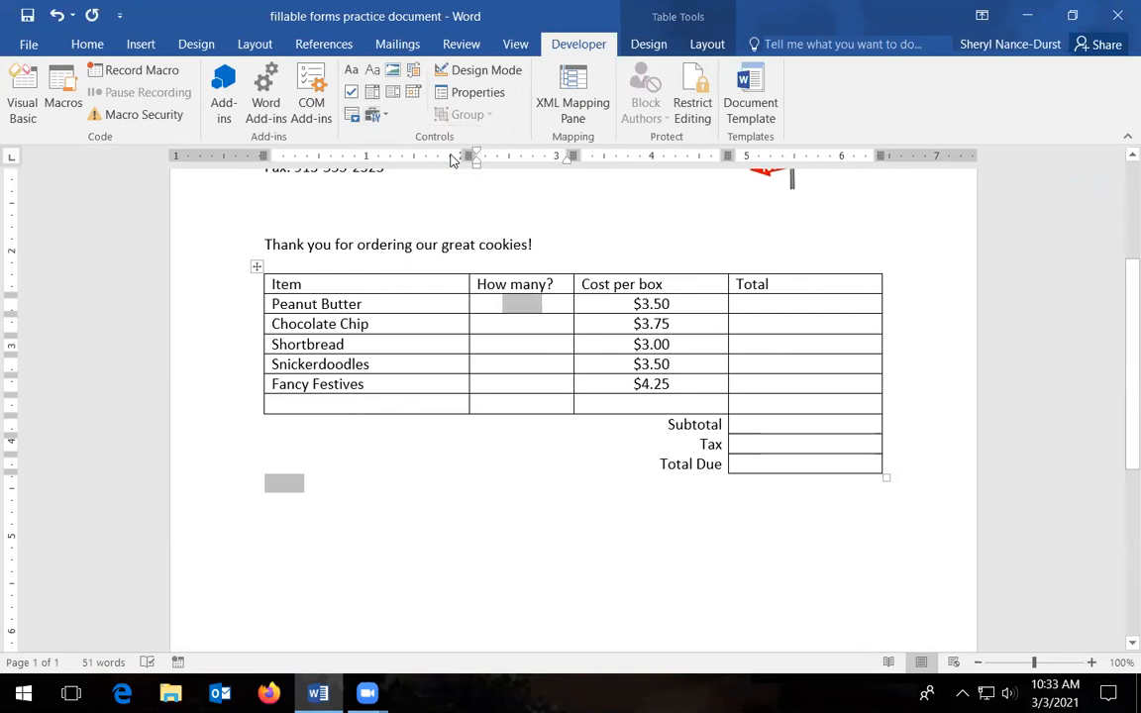
left_click(388, 116)
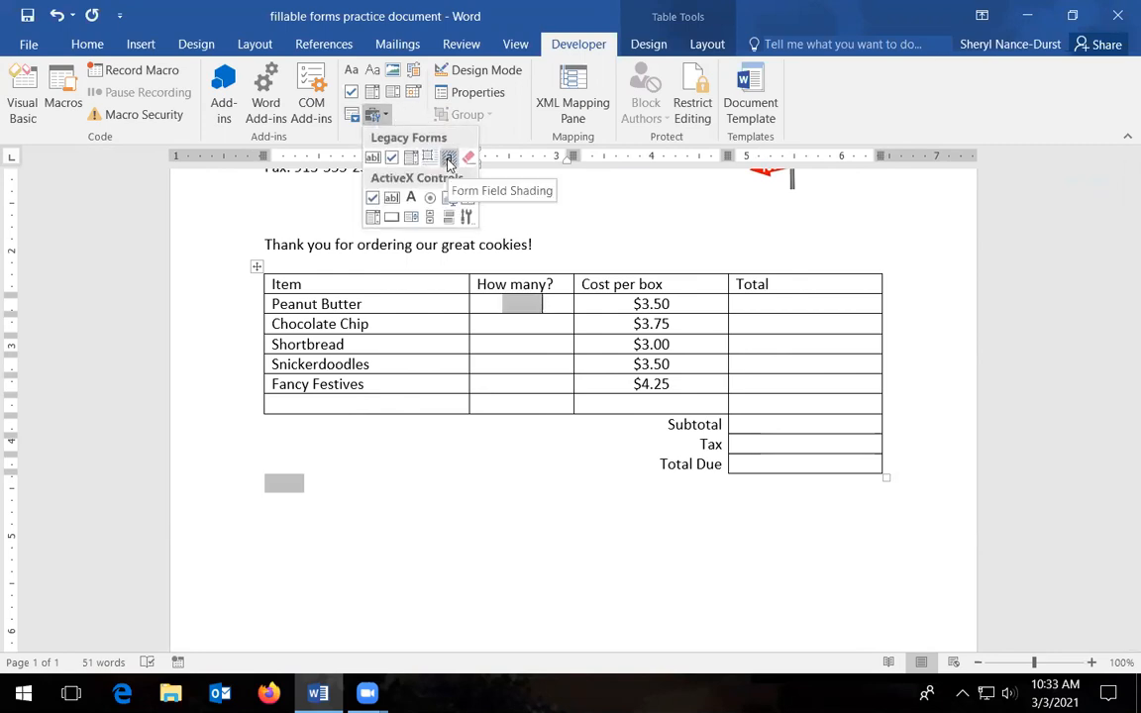
Set the Peanut Butter quantity field's type to Number with the number format 0
left_click(530, 306)
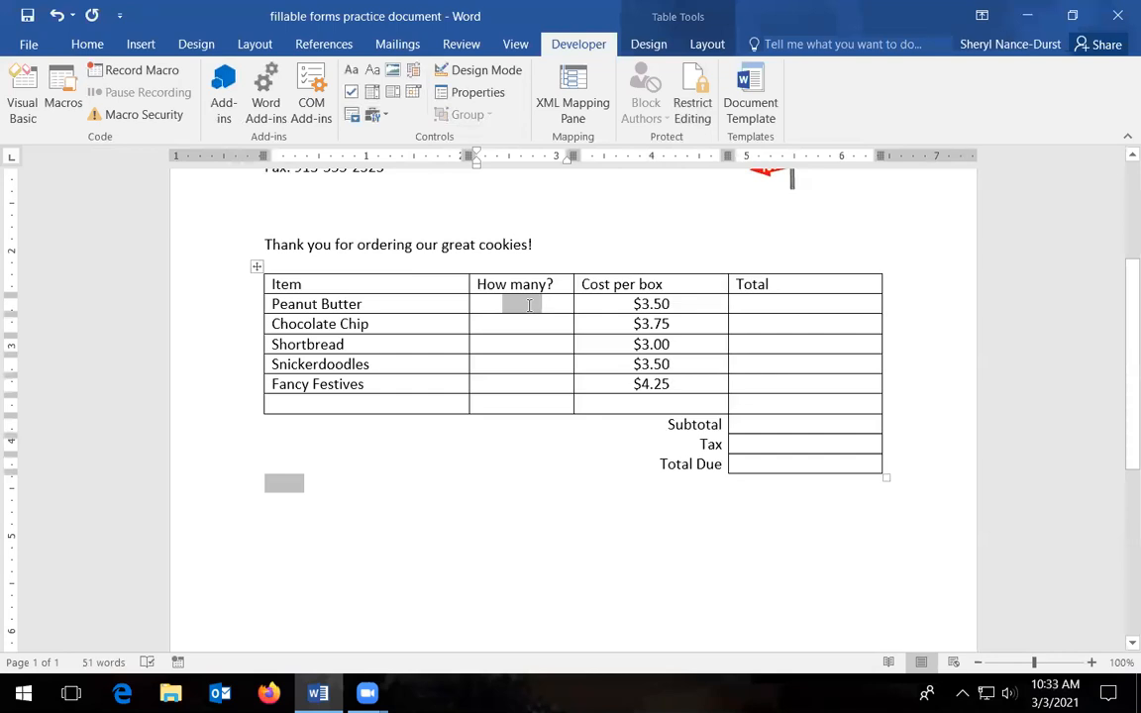
left_click(485, 92)
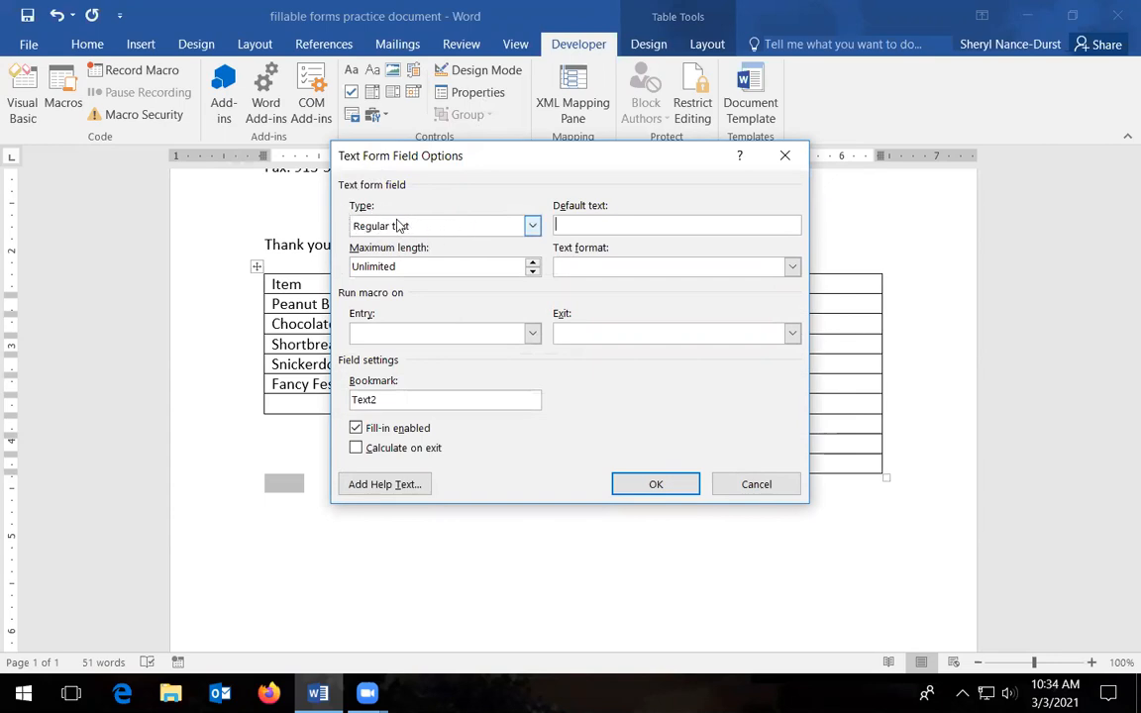
left_click(523, 228)
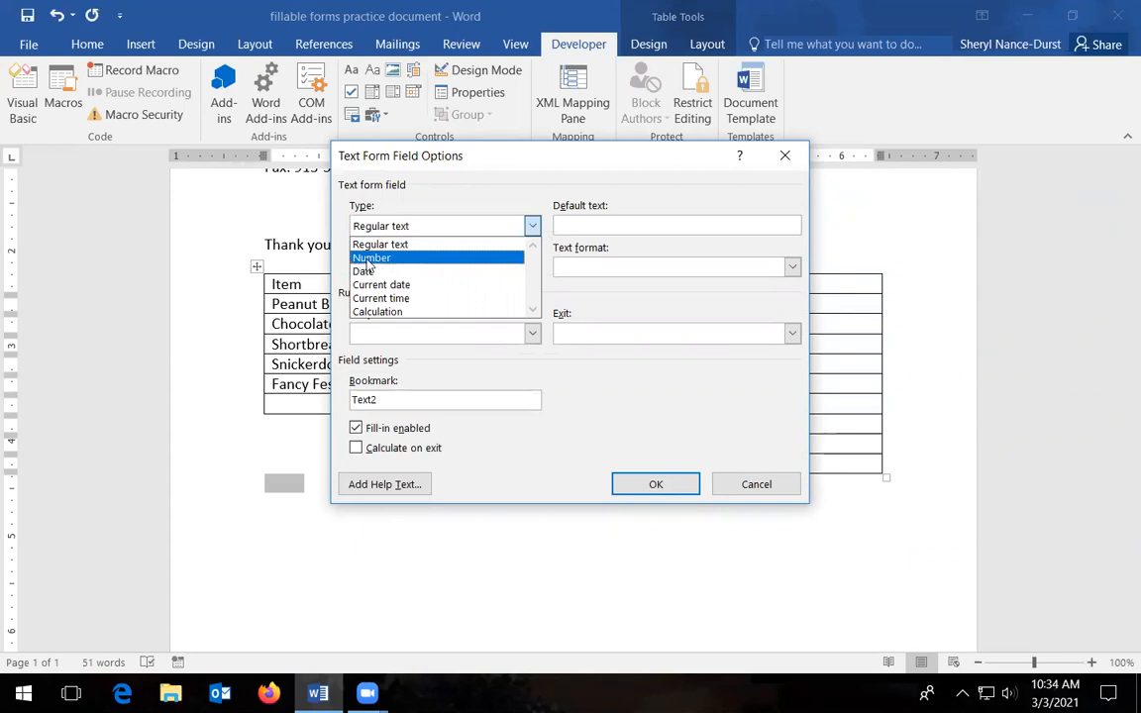
left_click(370, 259)
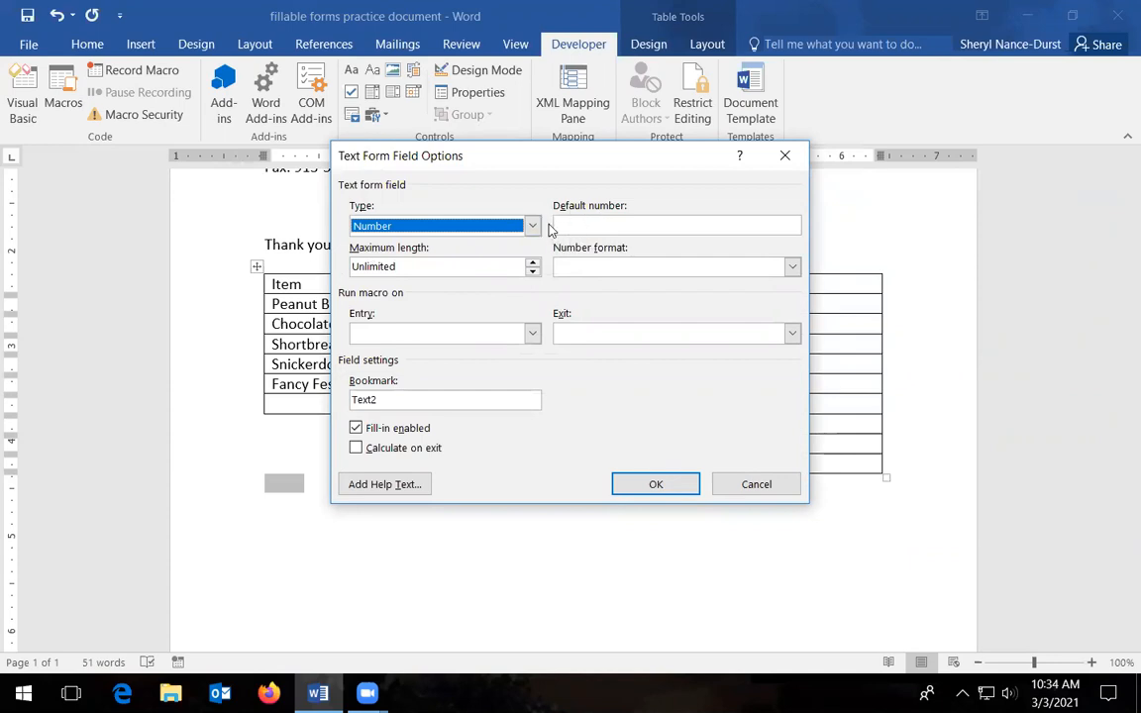
left_click(618, 227)
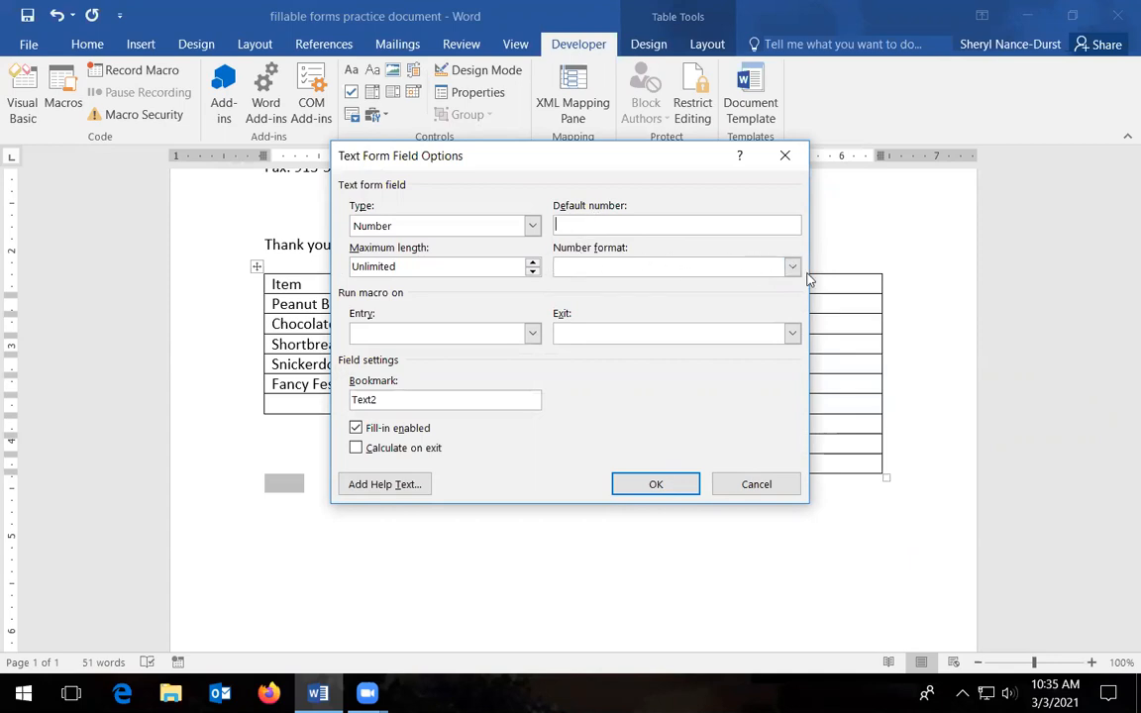
left_click(585, 266)
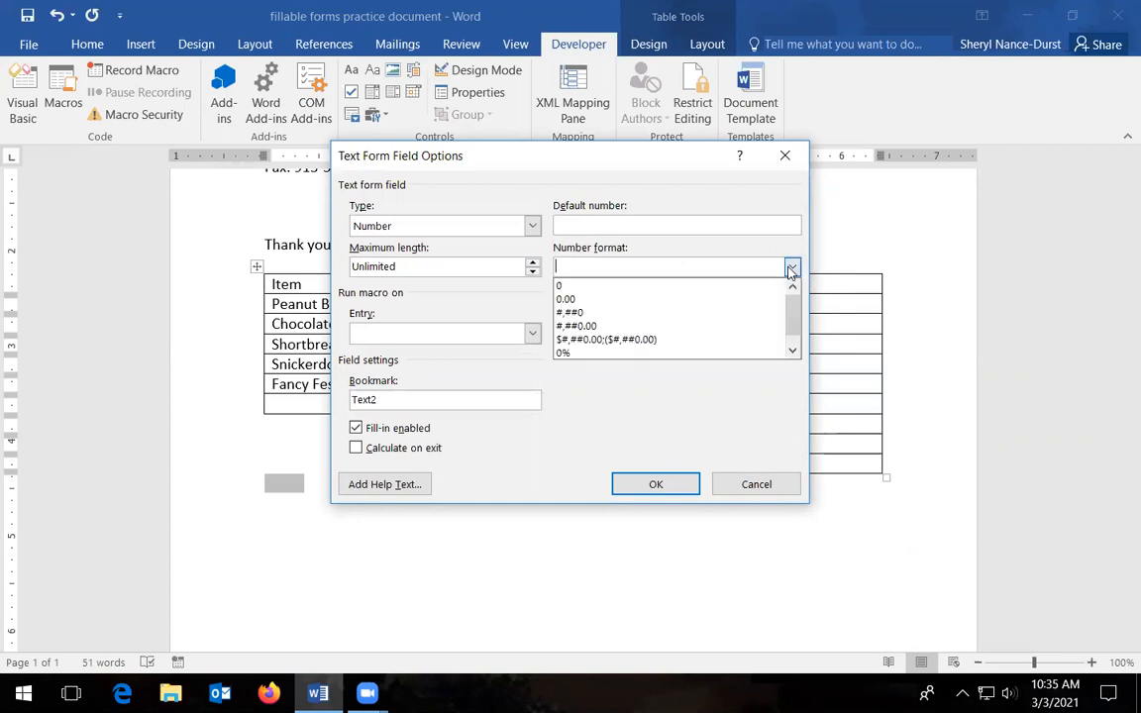
left_click(561, 288)
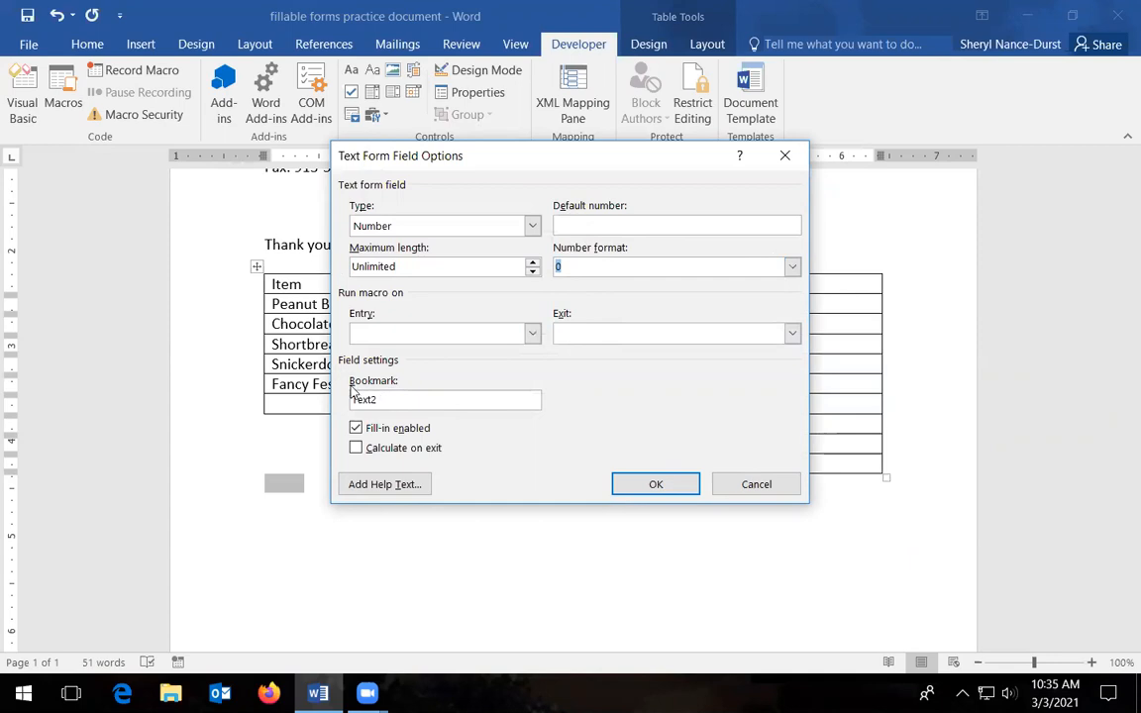
Name the quantity field's bookmark pb, enable Calculate on exit and apply the field options
double_click(405, 401)
left_click_drag(418, 158, 594, 154)
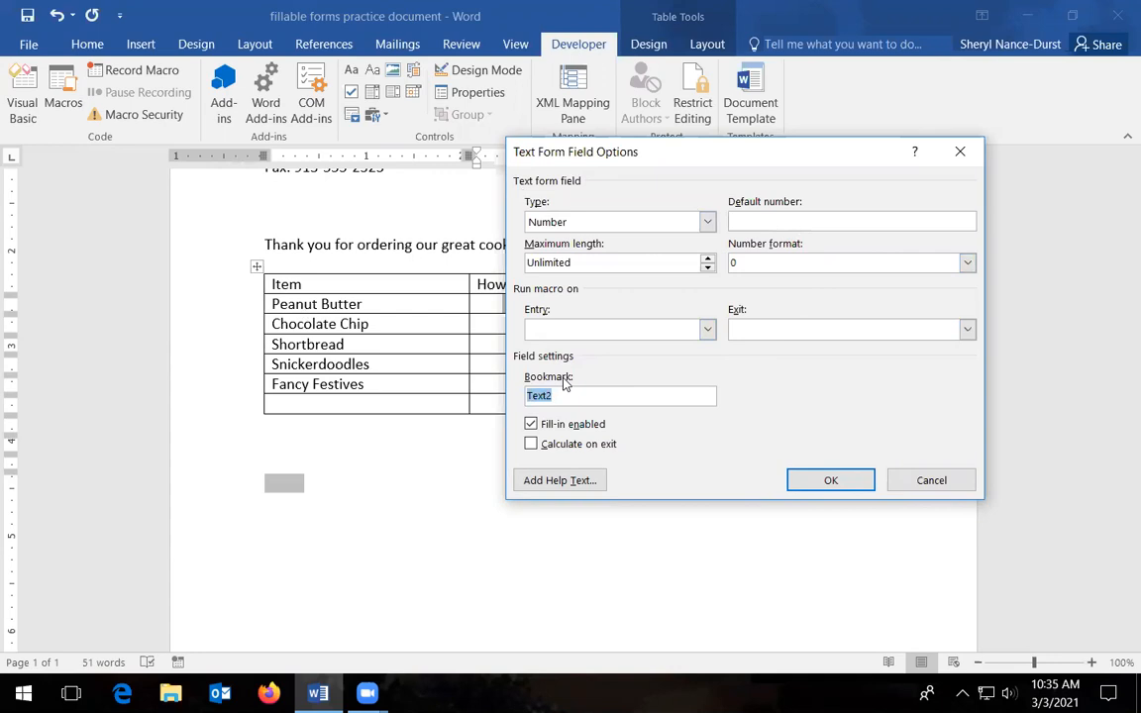
type("pb")
left_click(531, 445)
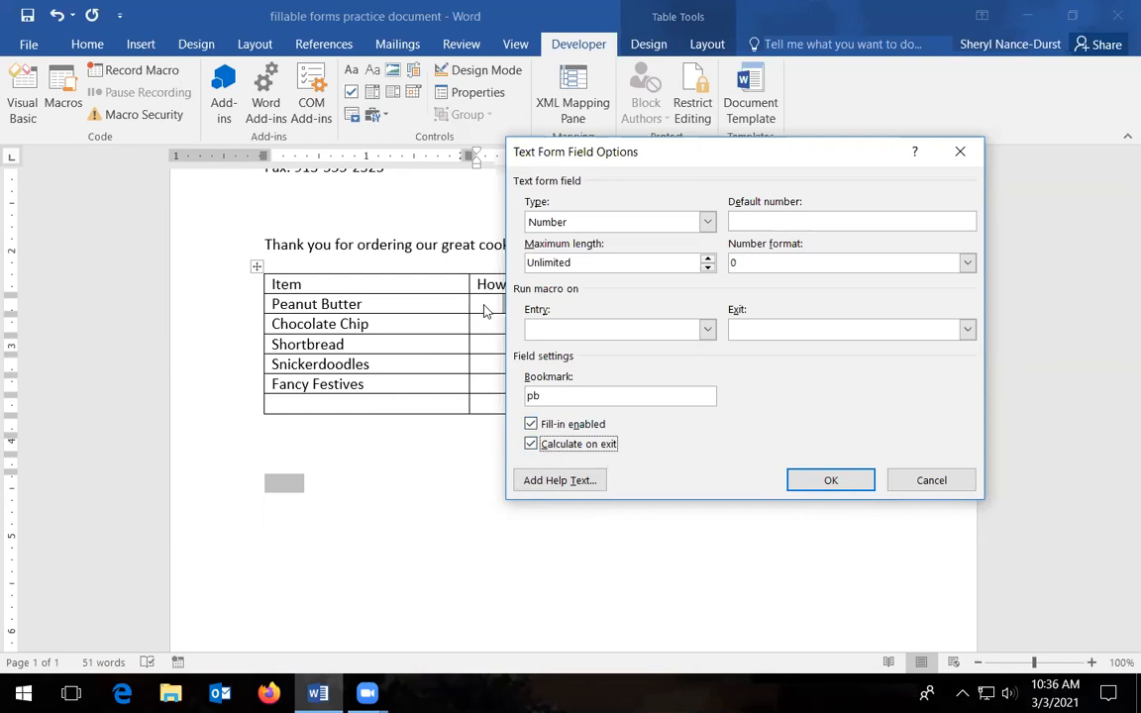
left_click(532, 445)
left_click(533, 444)
left_click(531, 443)
left_click(531, 444)
left_click(831, 481)
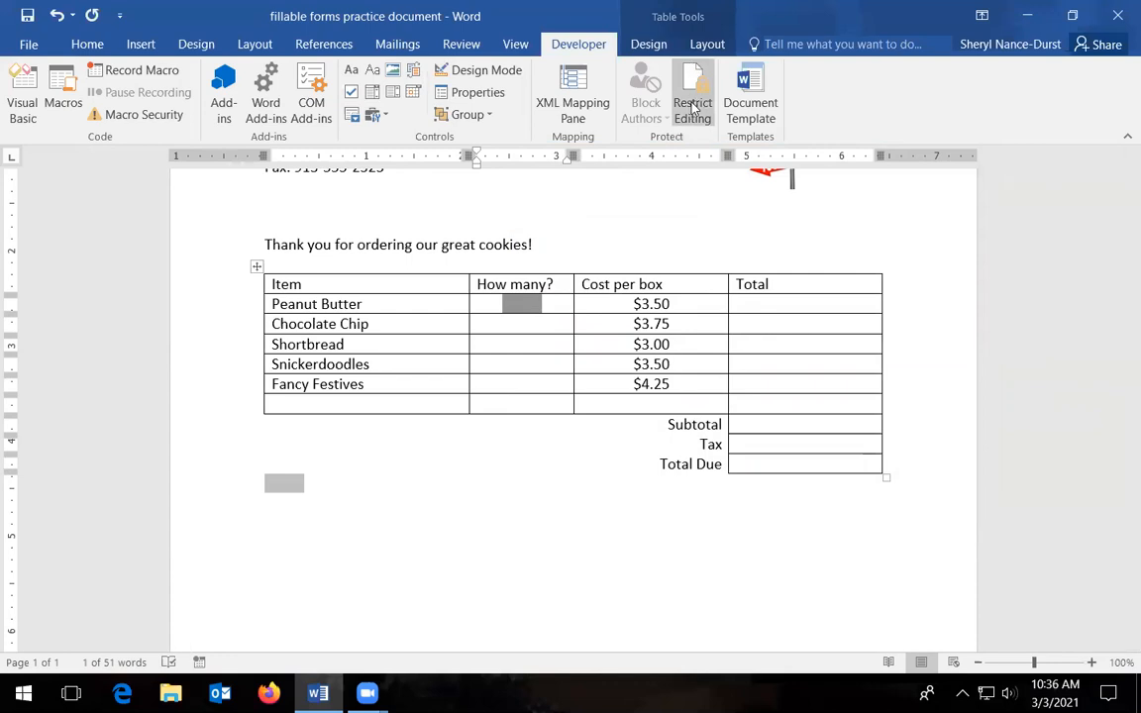
Insert a legacy text form field in the Peanut Butter row's Total cell
left_click(783, 303)
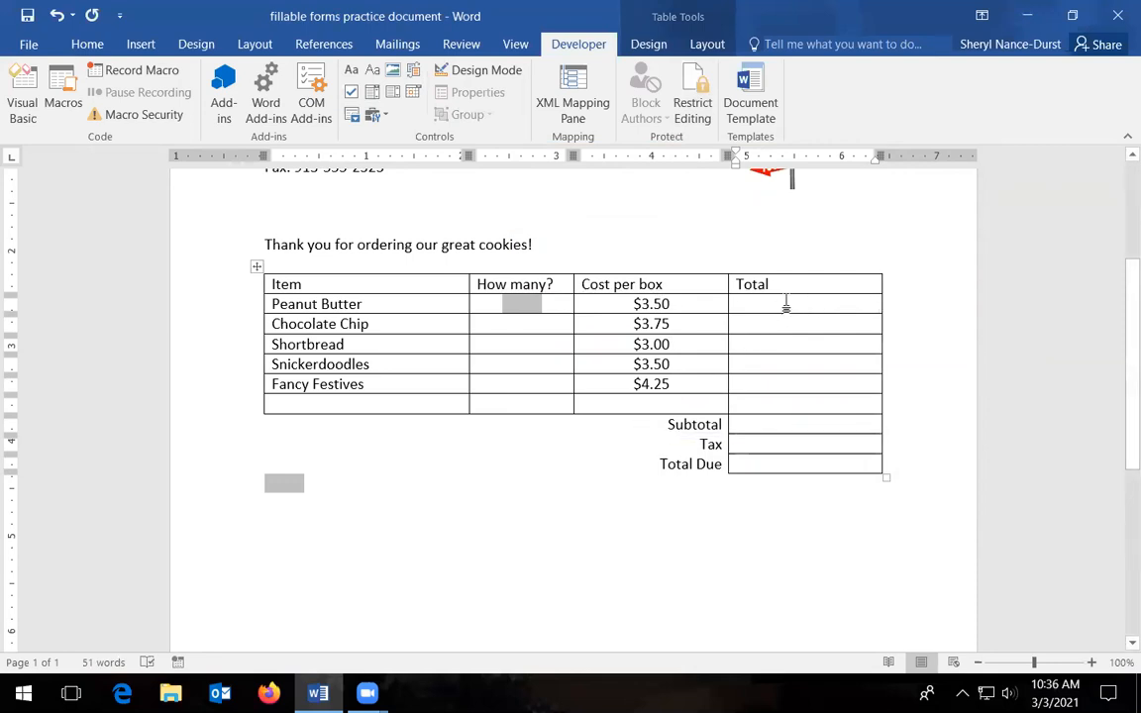
left_click(382, 117)
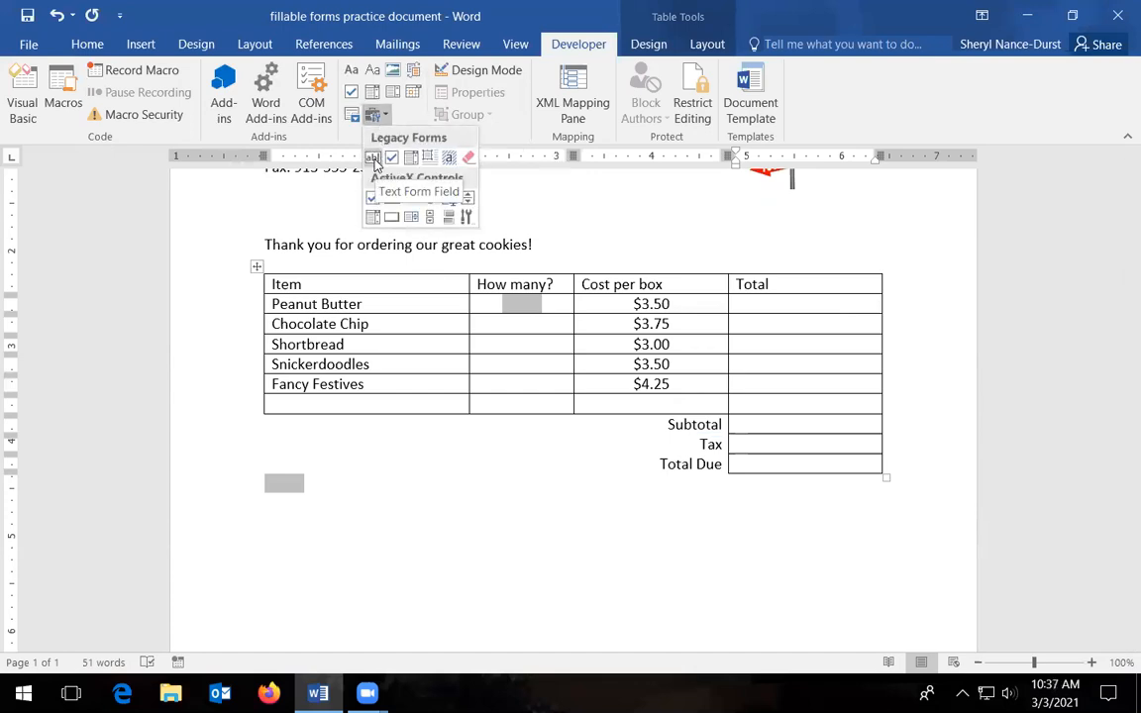
left_click(374, 159)
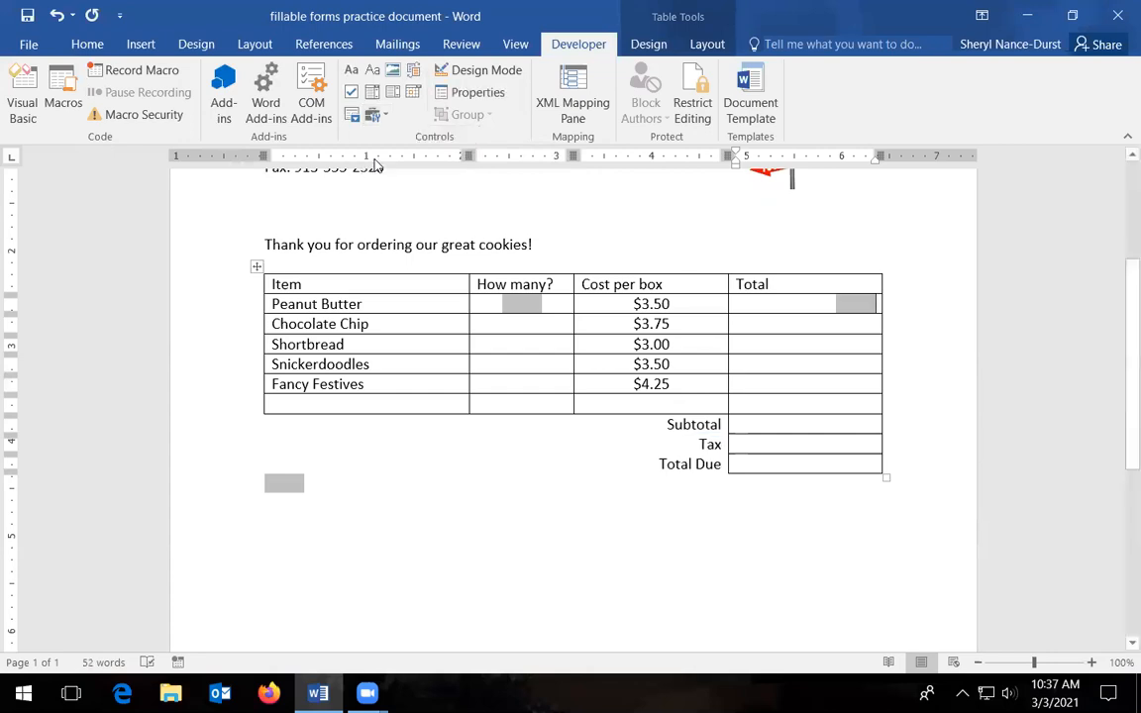
Set the Peanut Butter total field's type to Calculation with the expression =pb*3.5
left_click(483, 97)
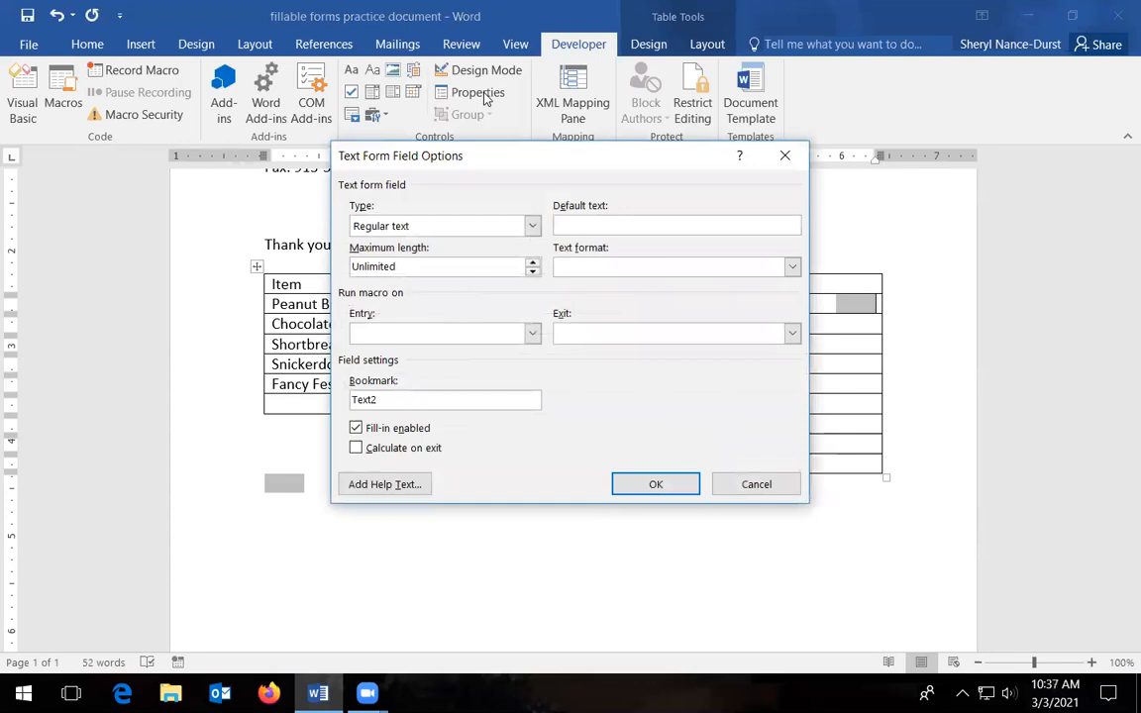
left_click(532, 227)
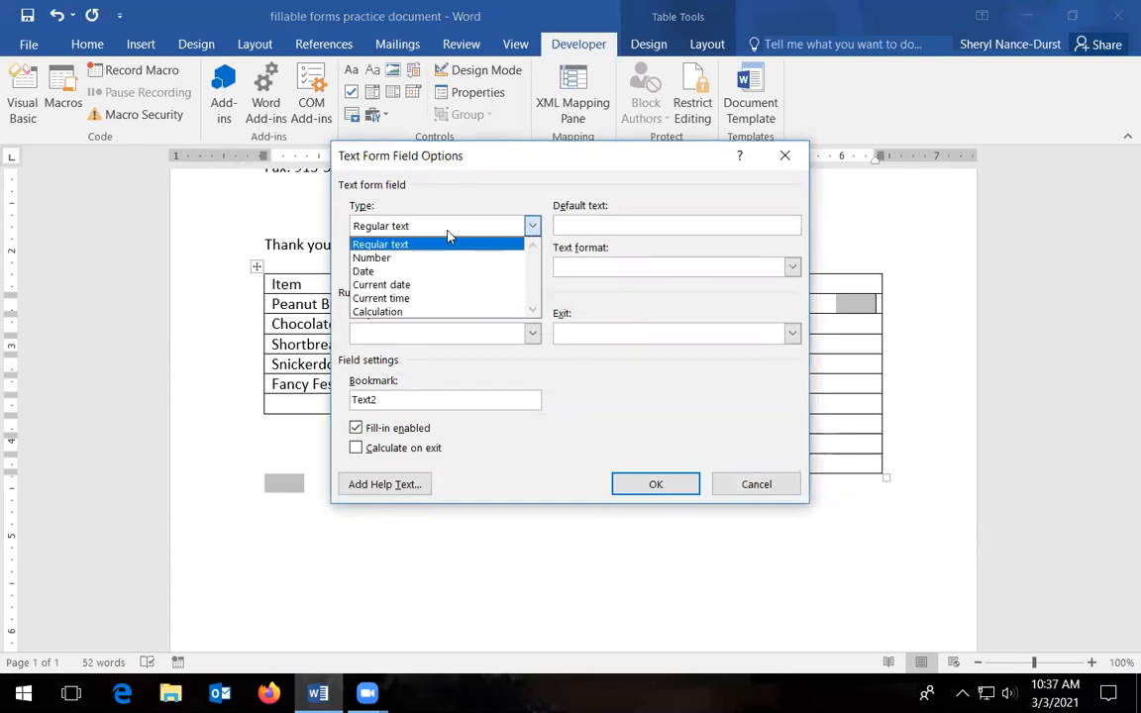
left_click(388, 313)
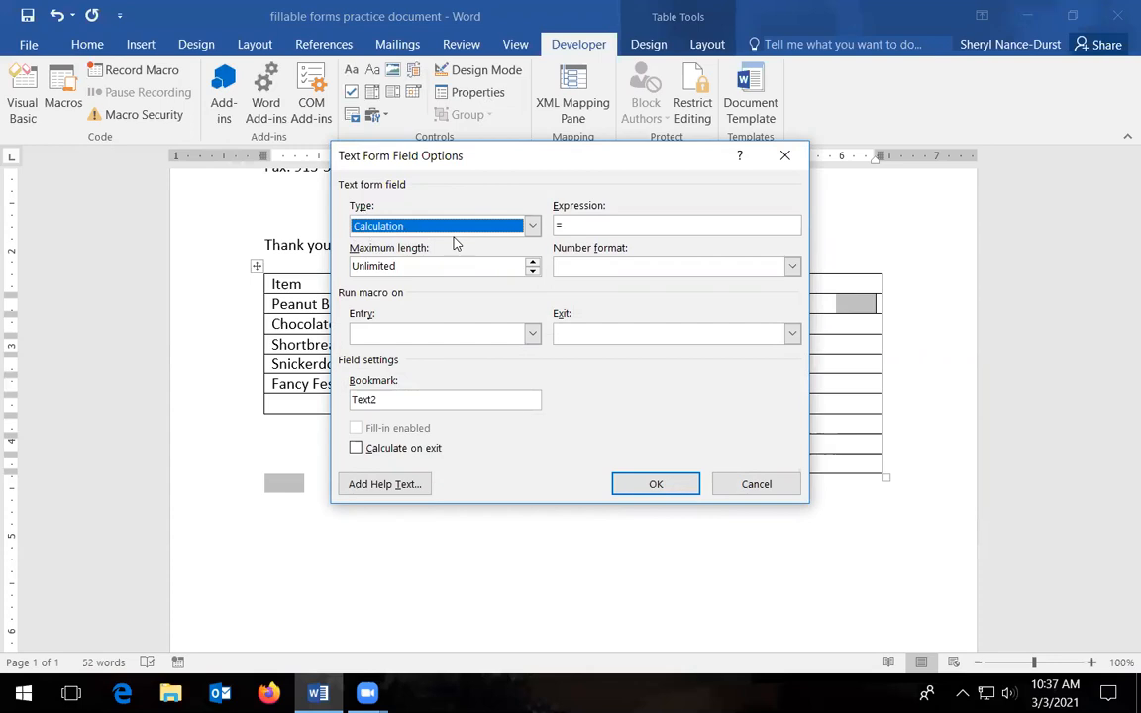
left_click(567, 225)
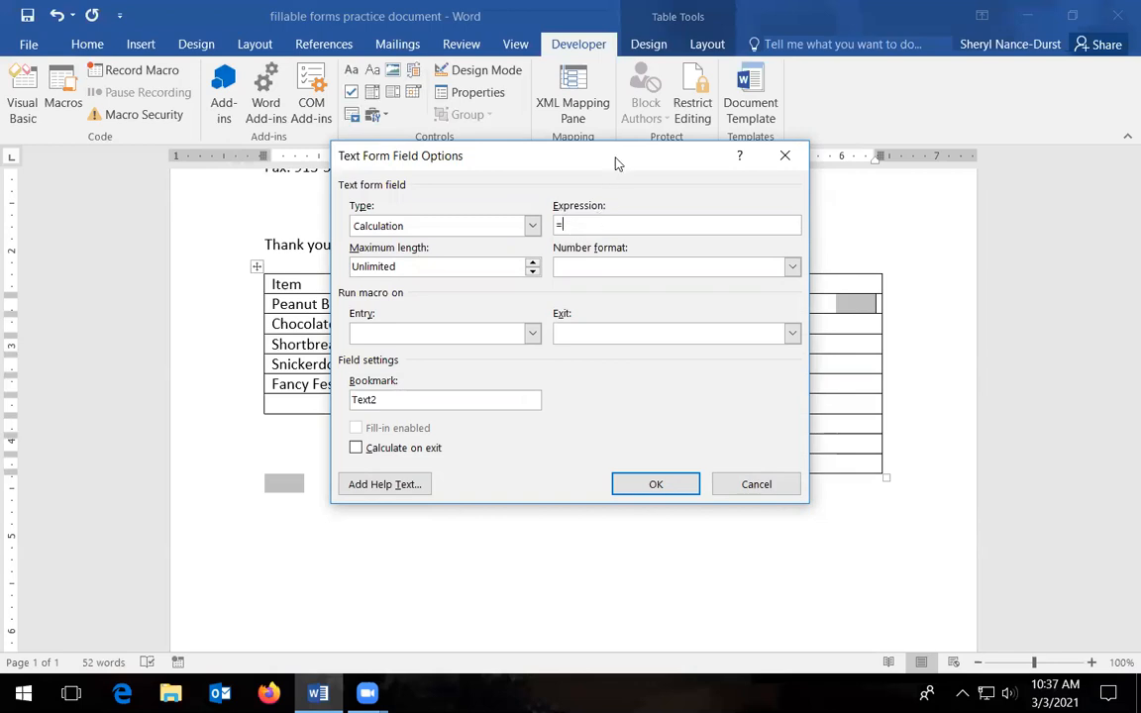
left_click_drag(616, 162, 644, 335)
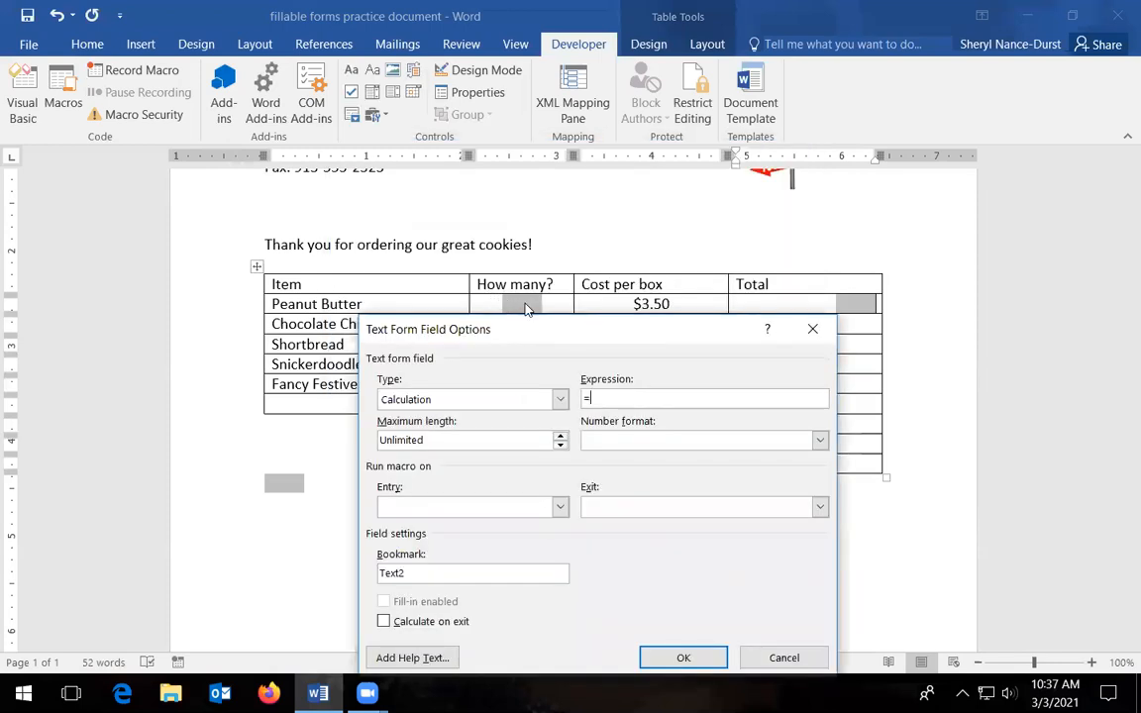
type("pb*3.5")
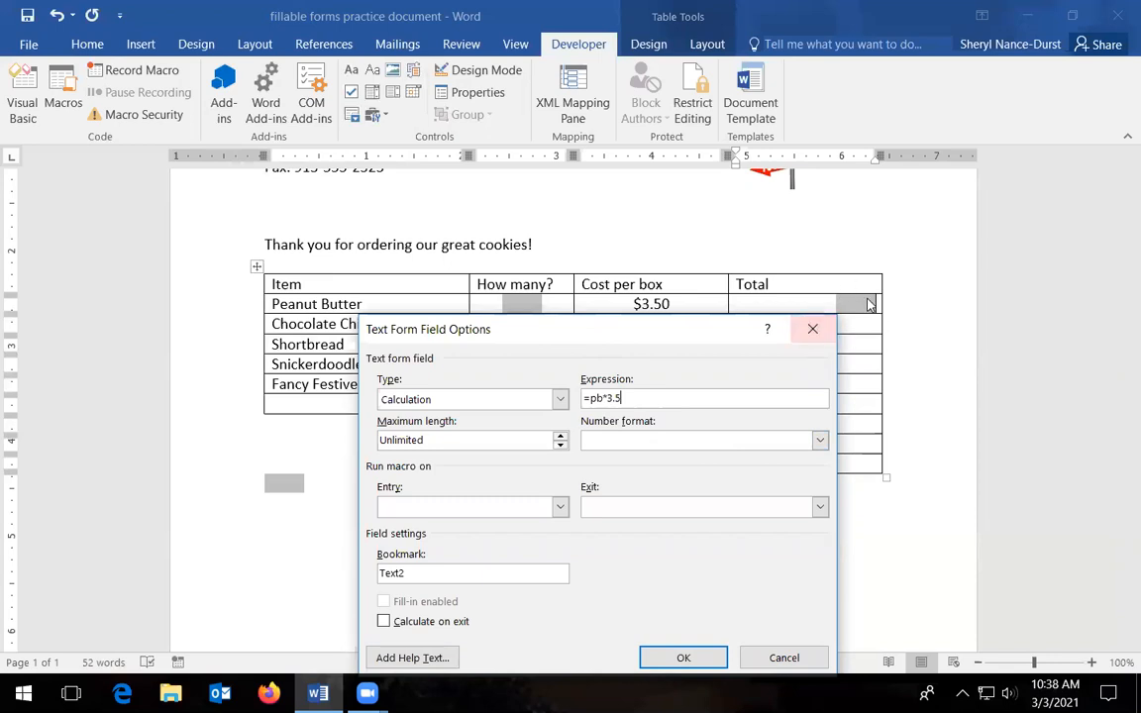
Give the total field the number format $#,##0.00;($#,##0.00) and the bookmark pbsub, and apply the options
left_click(821, 439)
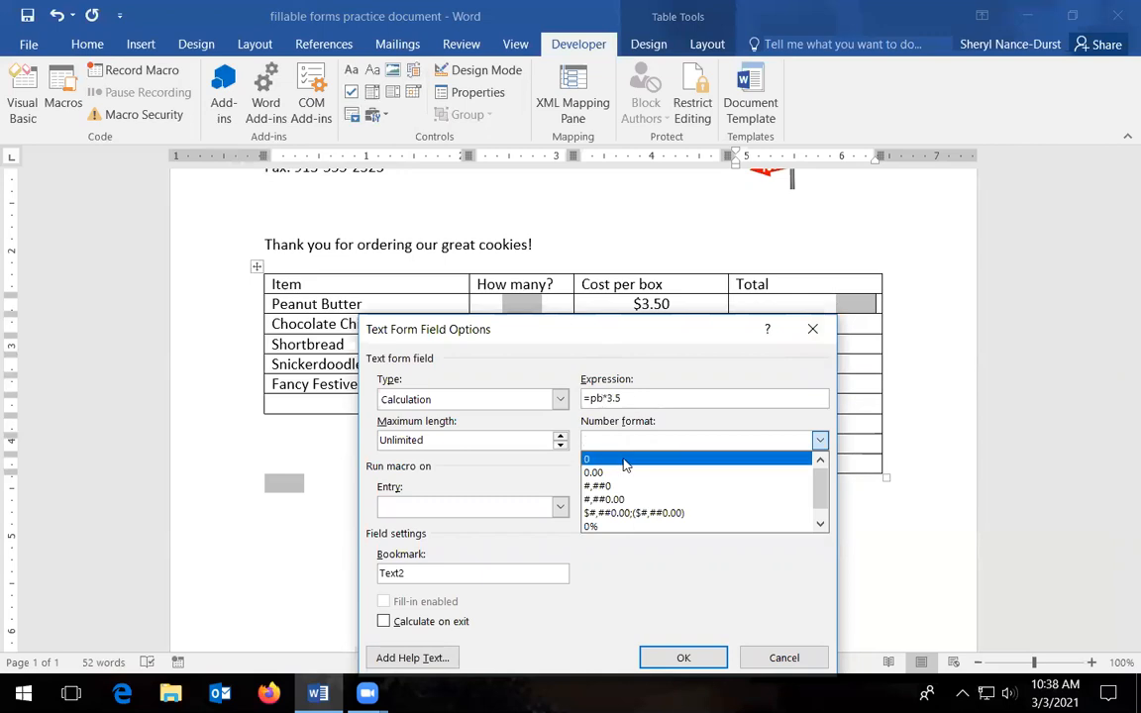
left_click(586, 514)
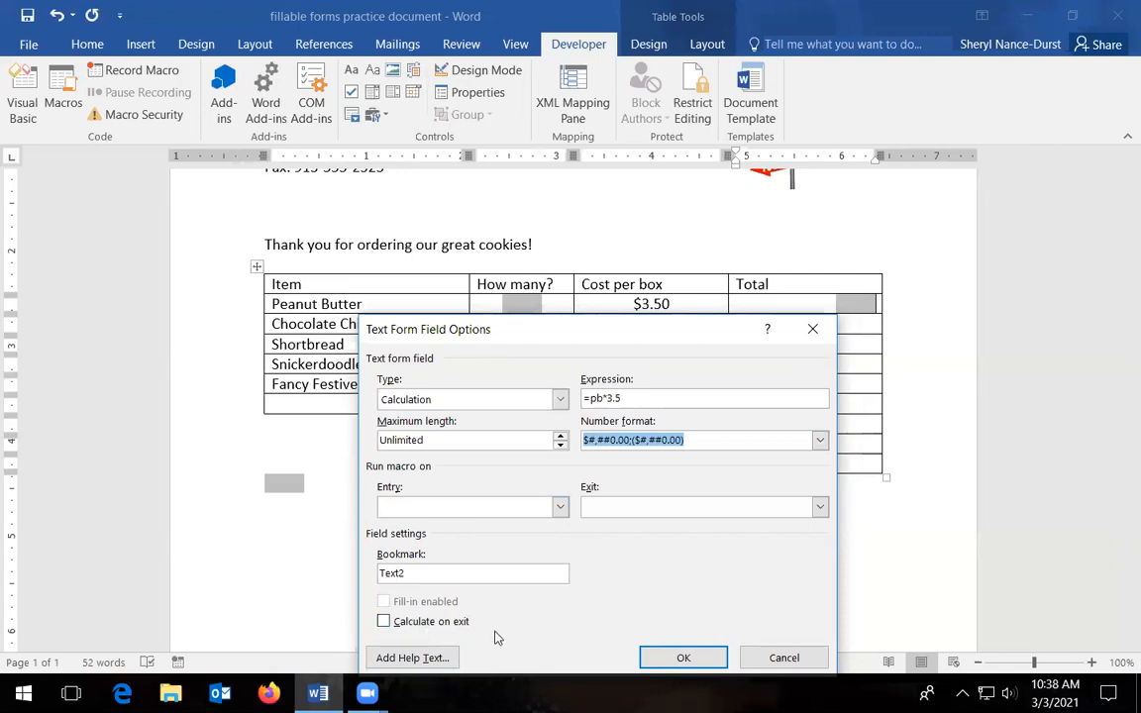
double_click(424, 574)
key("BackSpace")
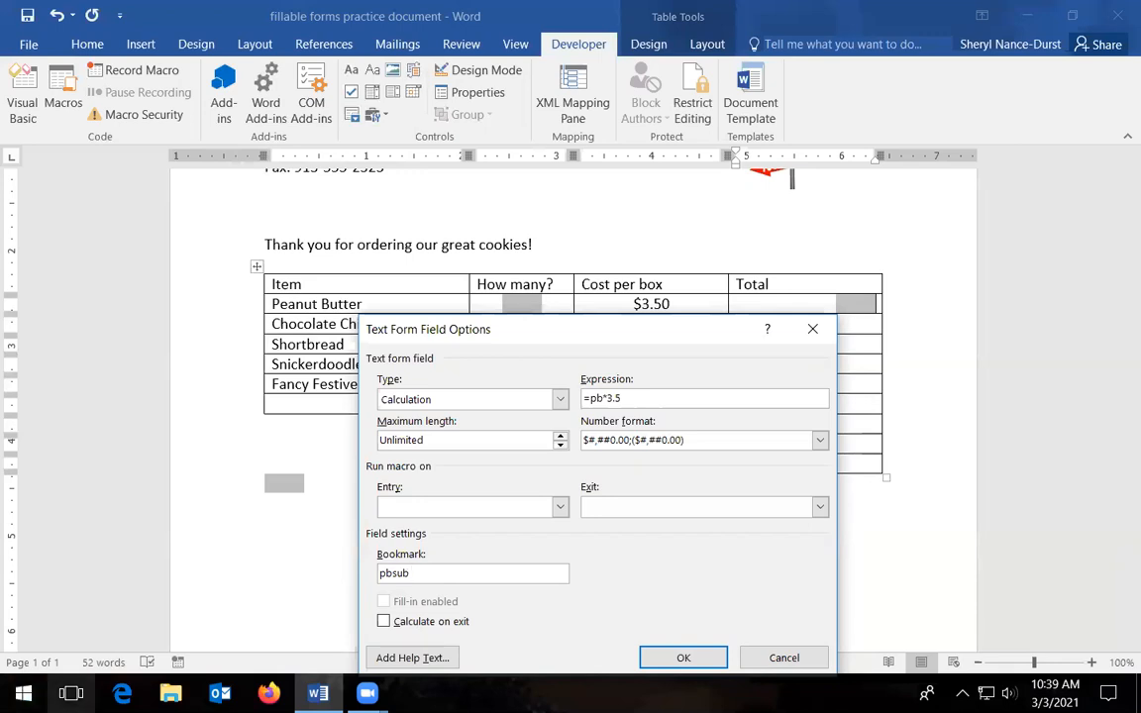
left_click(681, 659)
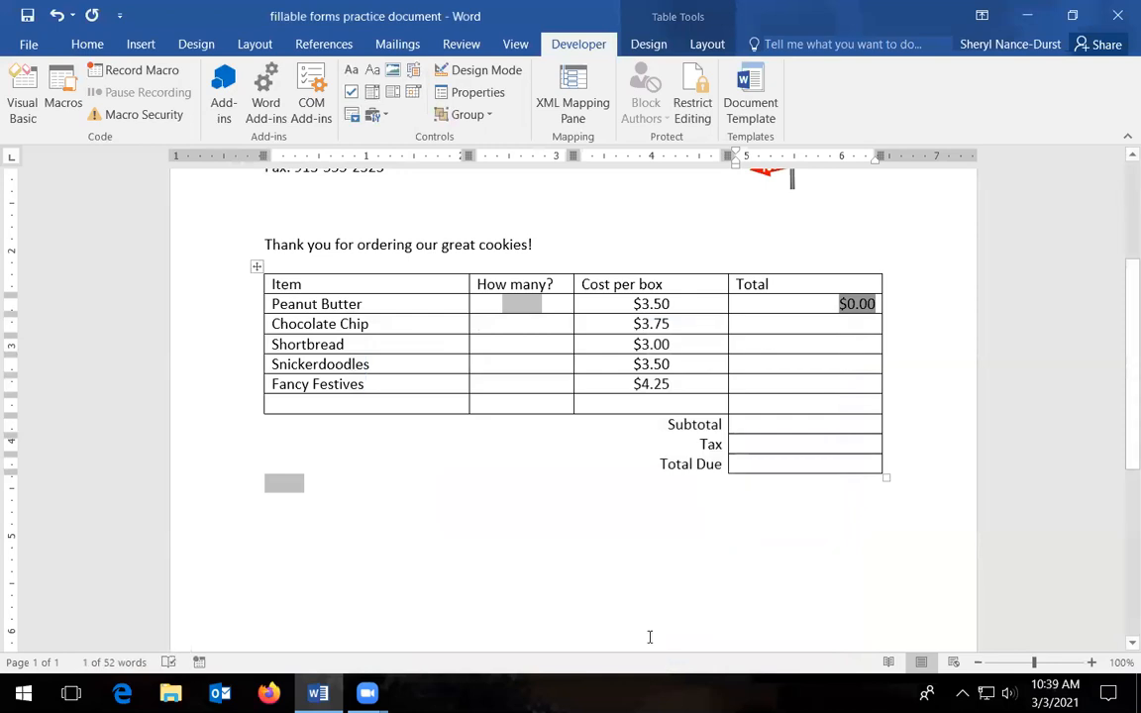
Insert a legacy text form field in the Chocolate Chip row's How many? cell
left_click(526, 324)
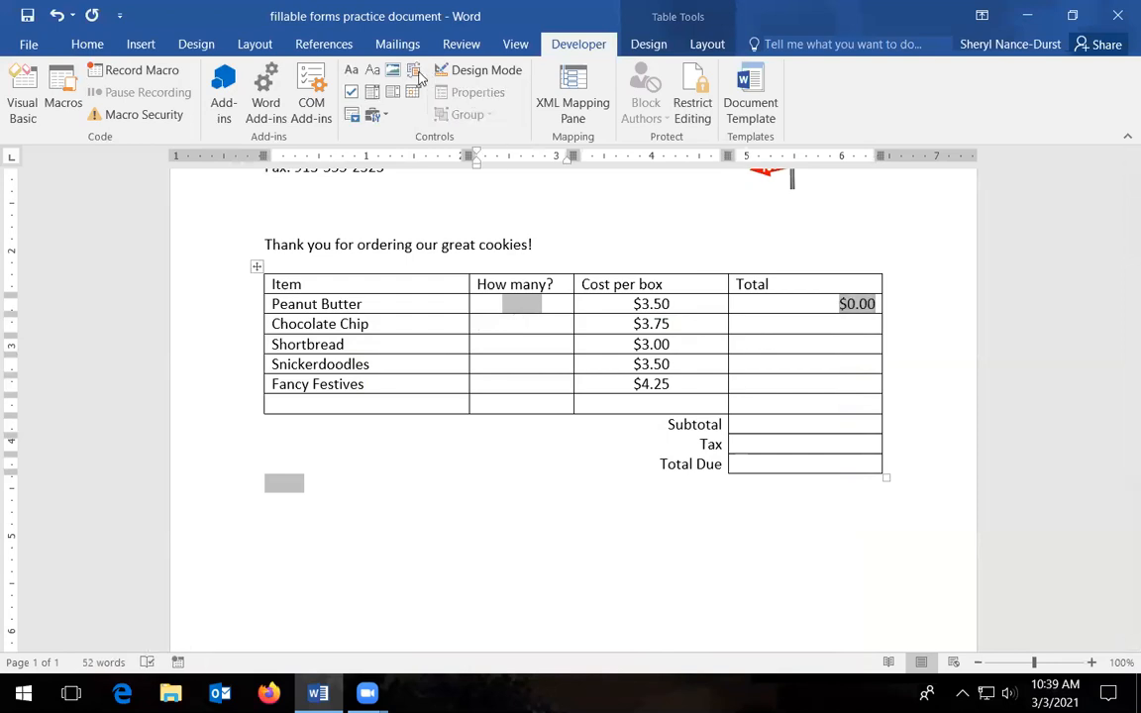
left_click(381, 115)
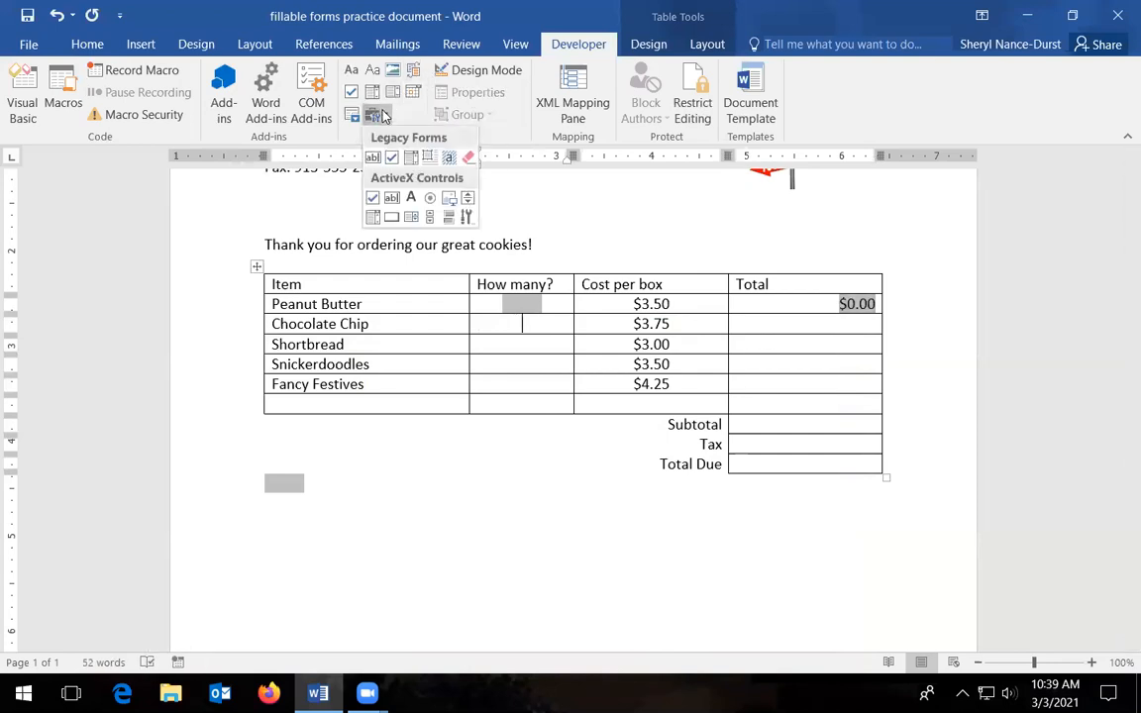
left_click(373, 158)
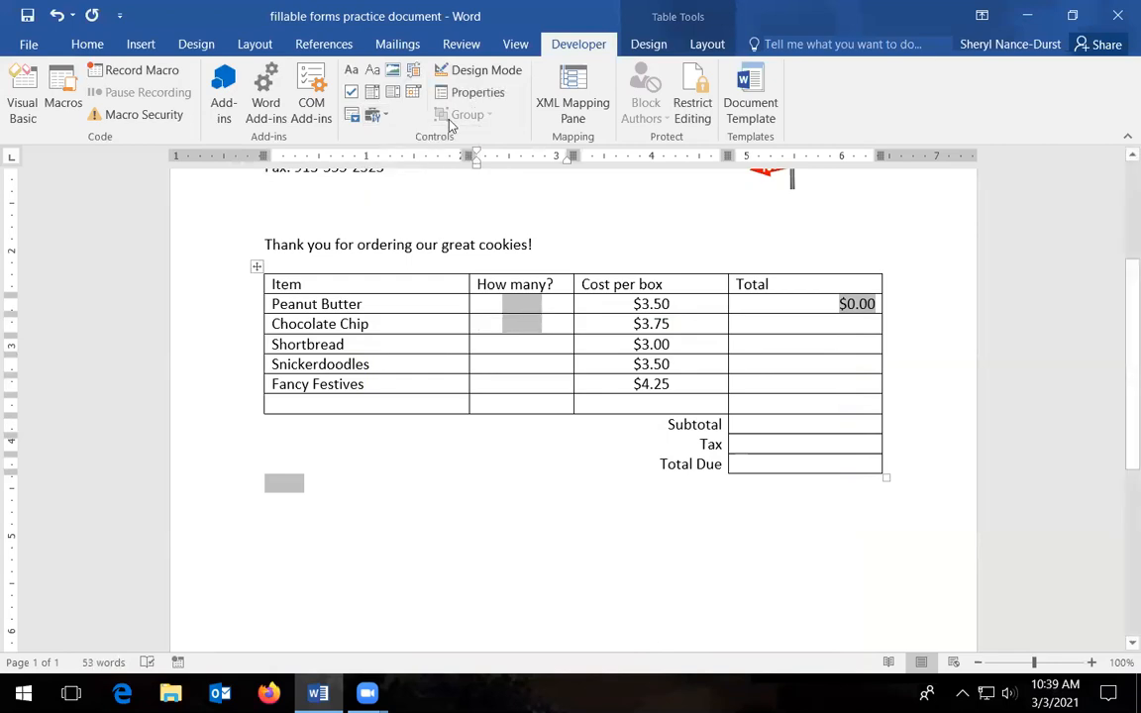
Set the Chocolate Chip quantity field's type to Number with the number format 0
left_click(468, 93)
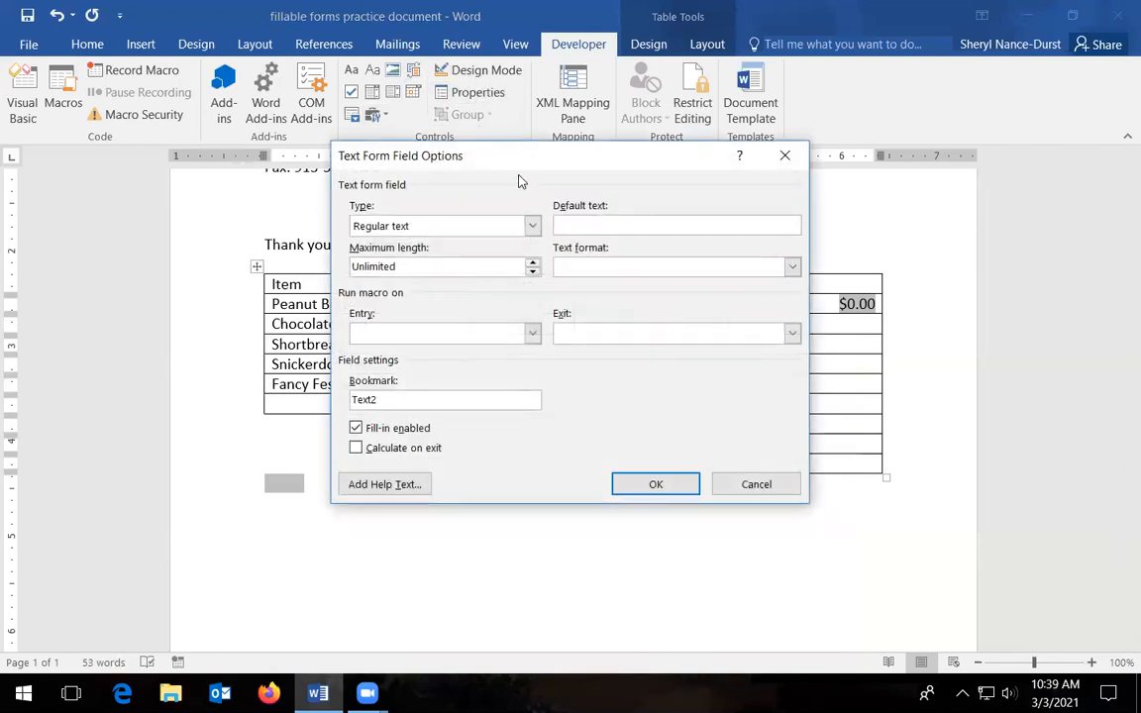
left_click(429, 226)
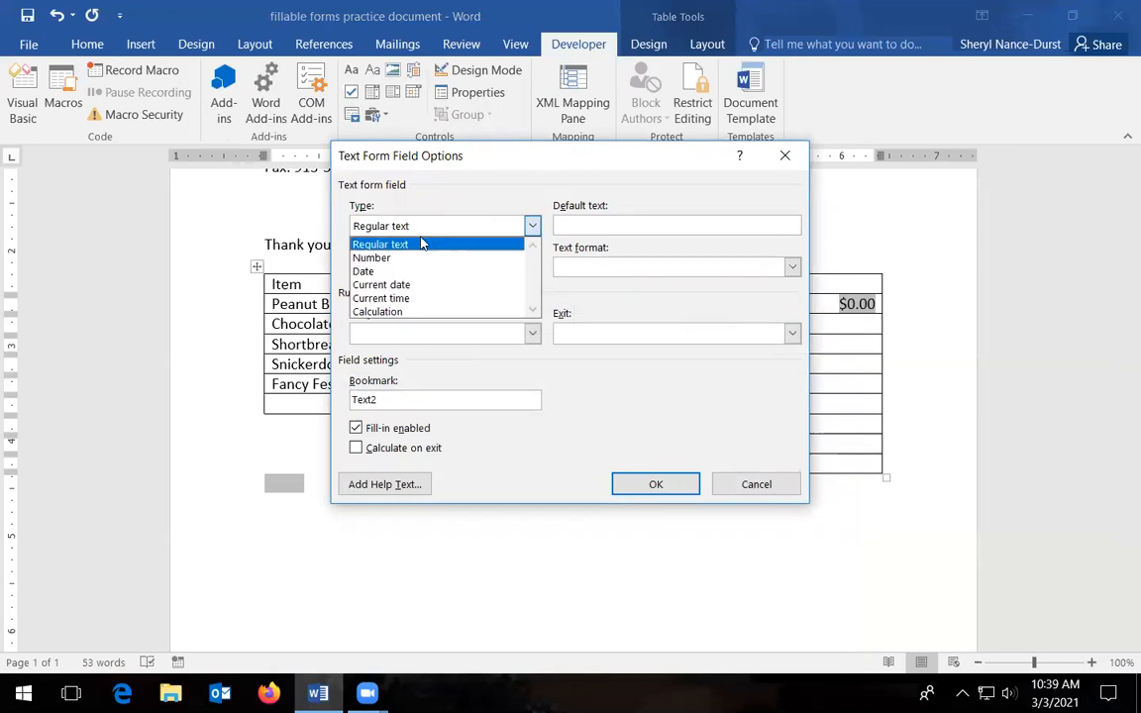
left_click(392, 257)
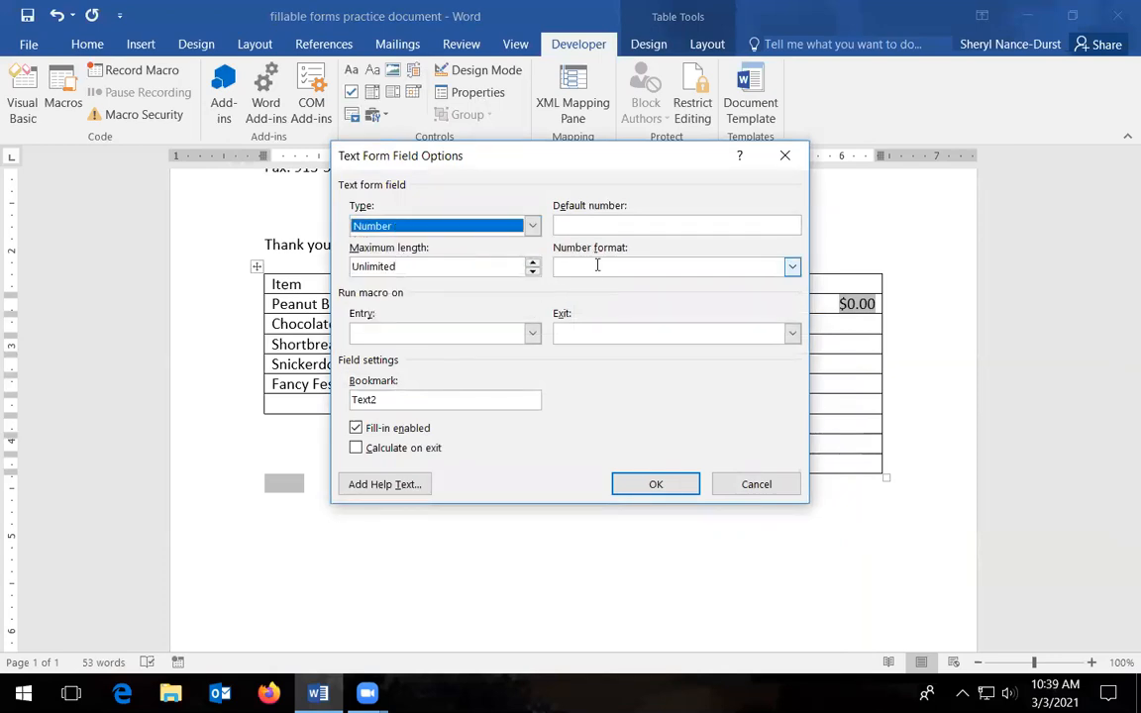
left_click(792, 266)
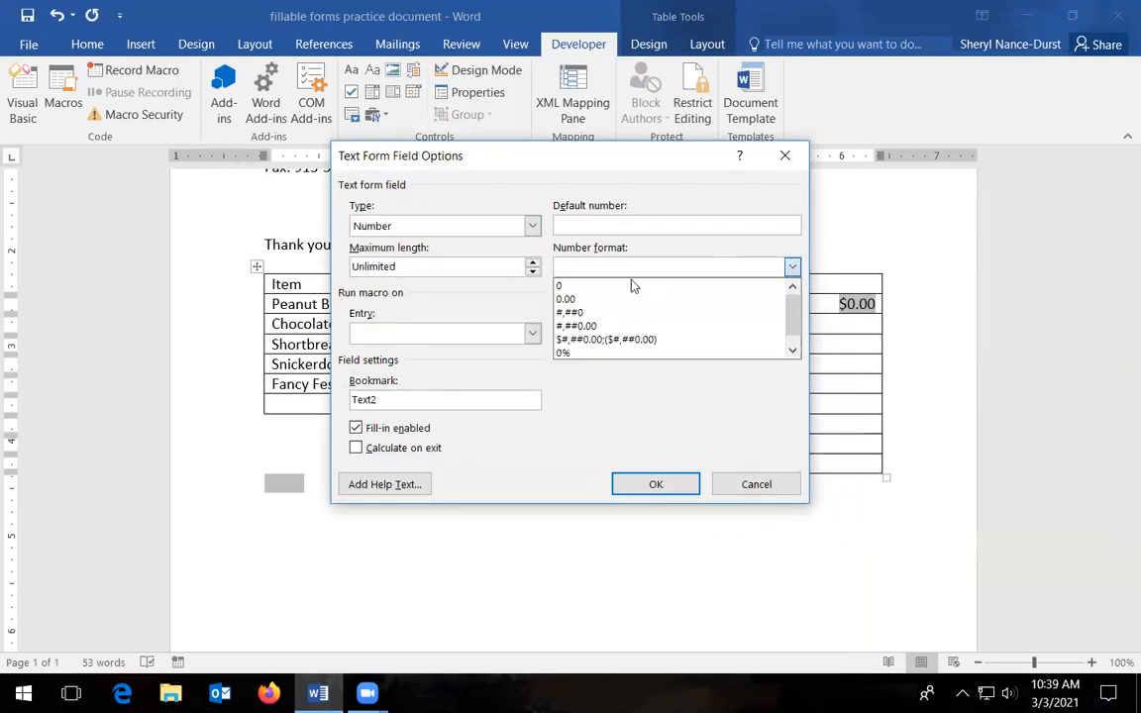
left_click(634, 286)
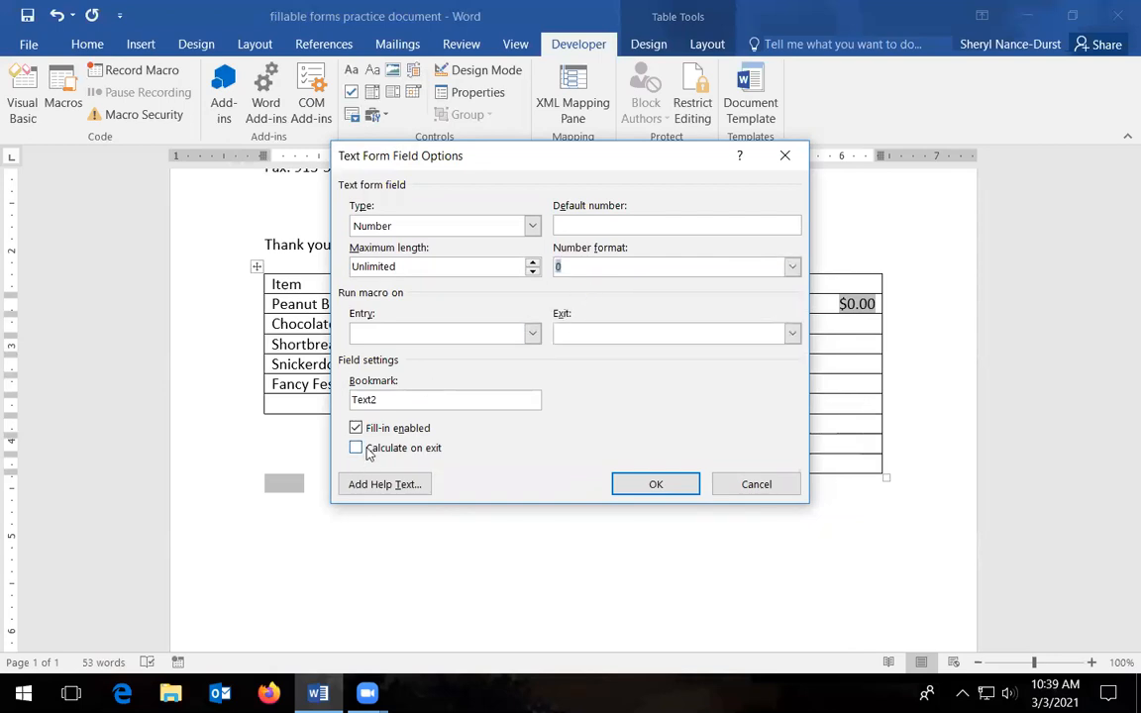
Name the Chocolate Chip quantity field's bookmark cc, enable Calculate on exit and apply the field options
left_click_drag(382, 401, 199, 401)
key("BackSpace")
left_click(356, 449)
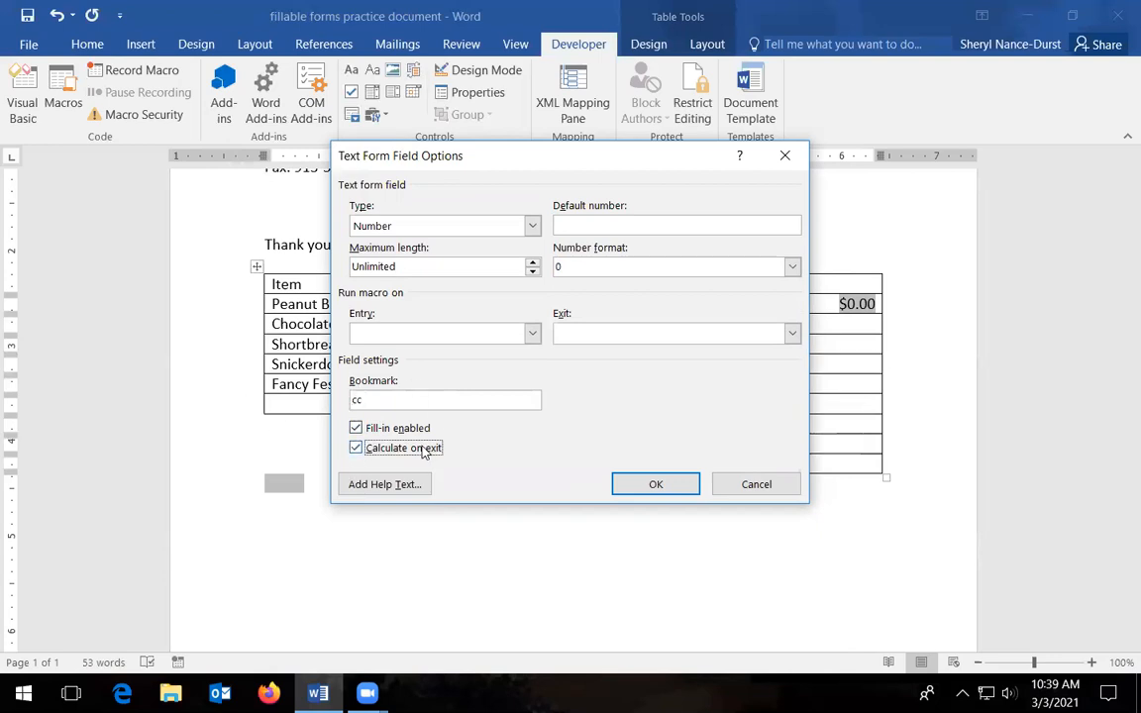
left_click(667, 483)
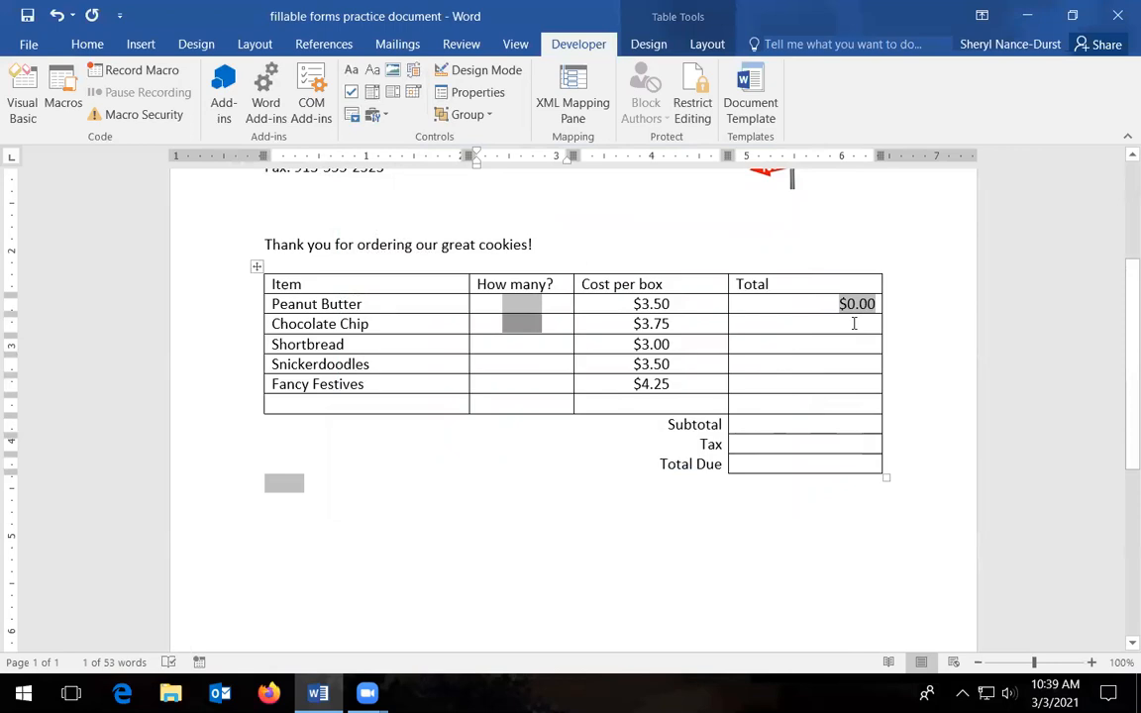
Insert a legacy text form field in the Chocolate Chip row's Total cell
left_click(854, 323)
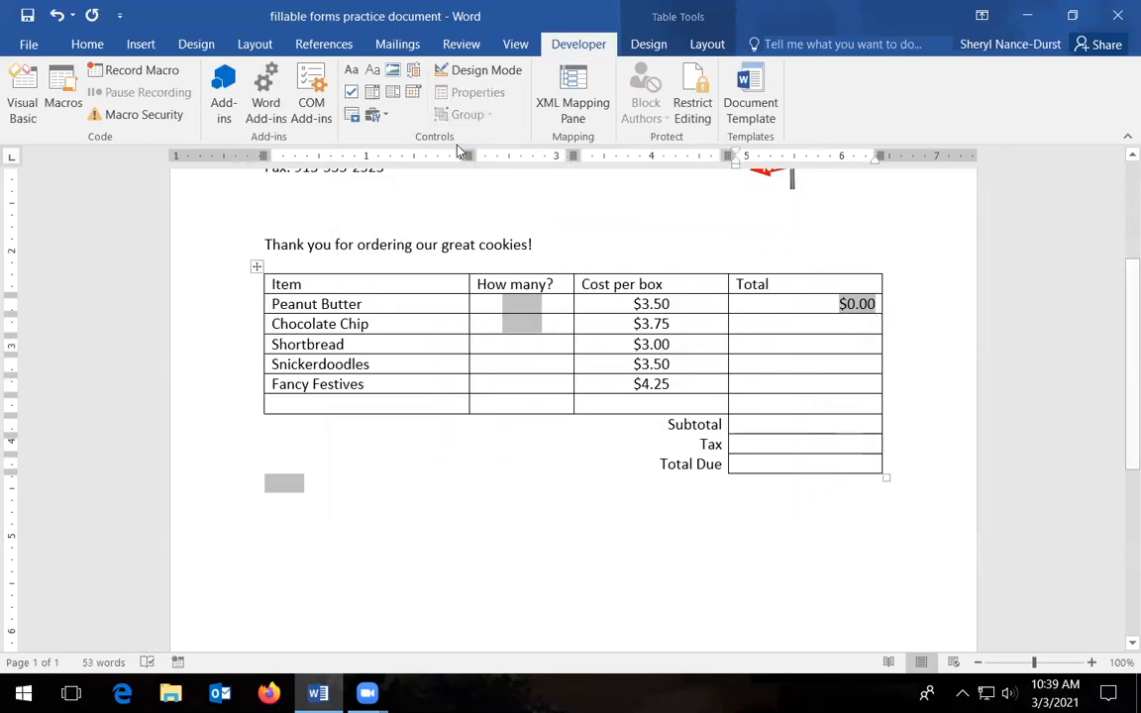
left_click(375, 115)
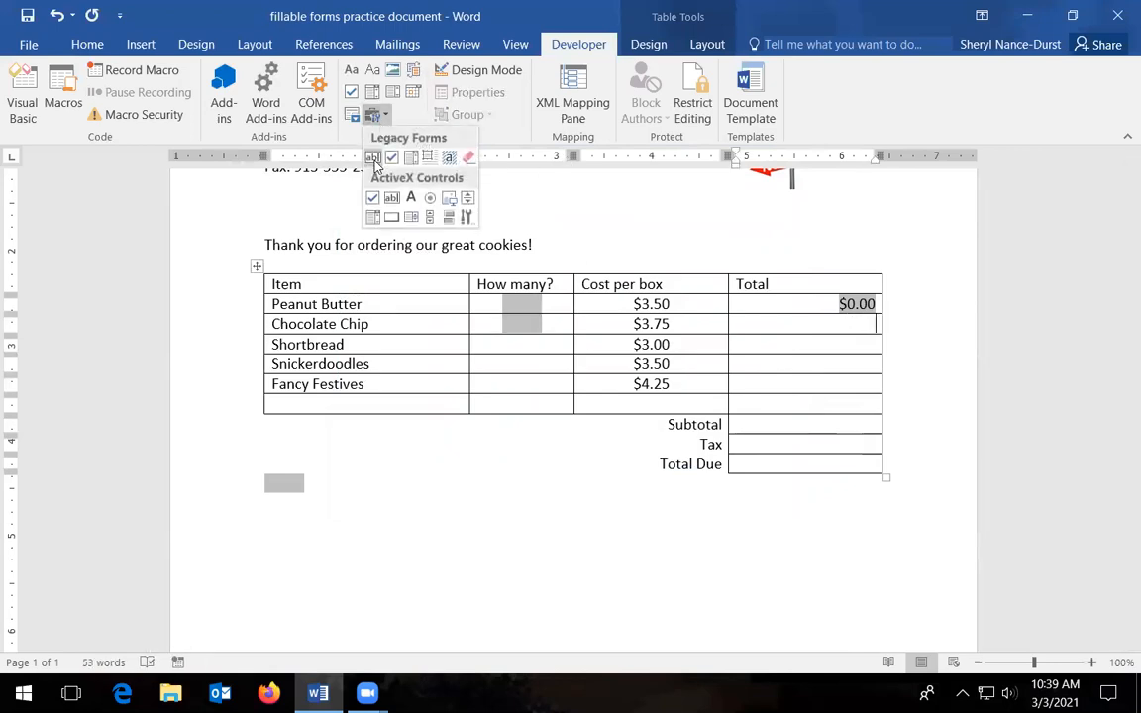
left_click(373, 159)
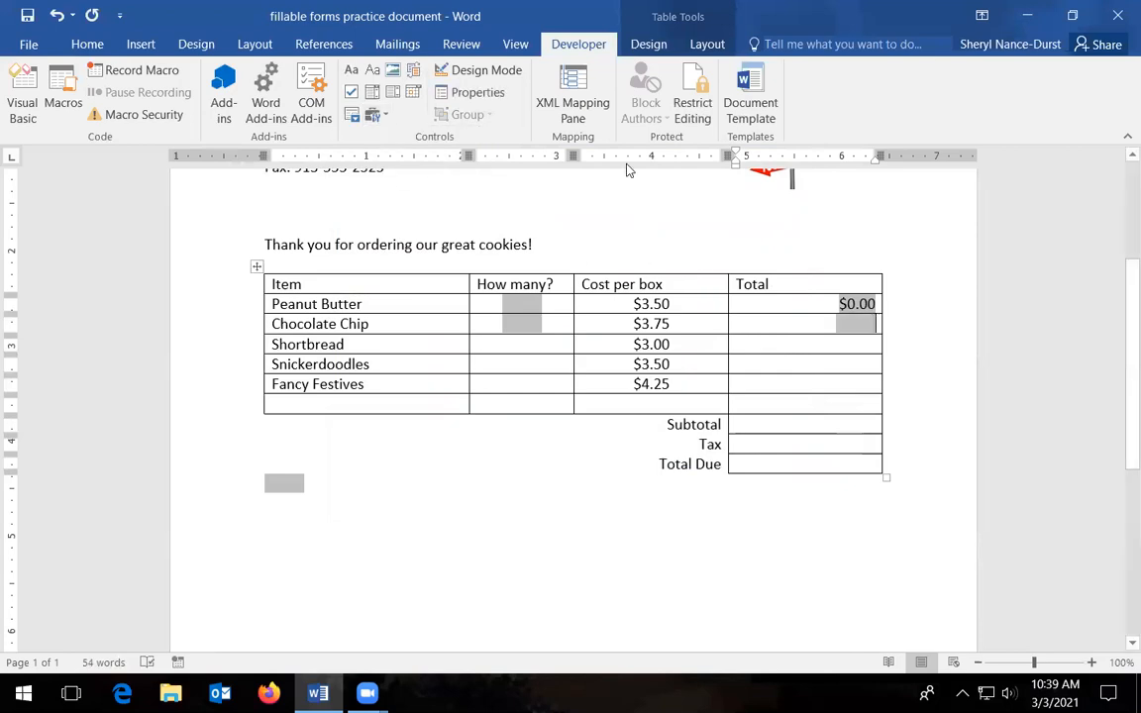
Set the Chocolate Chip total field's type to Calculation with the expression =cc*3.75
left_click(486, 93)
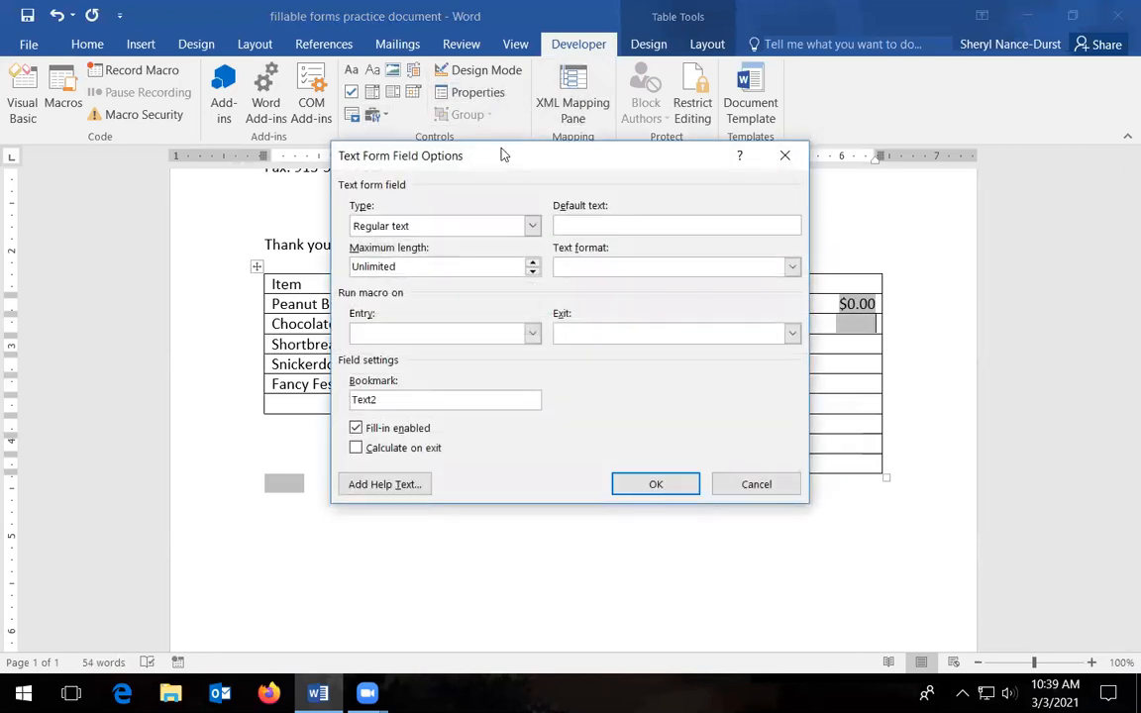
left_click(457, 226)
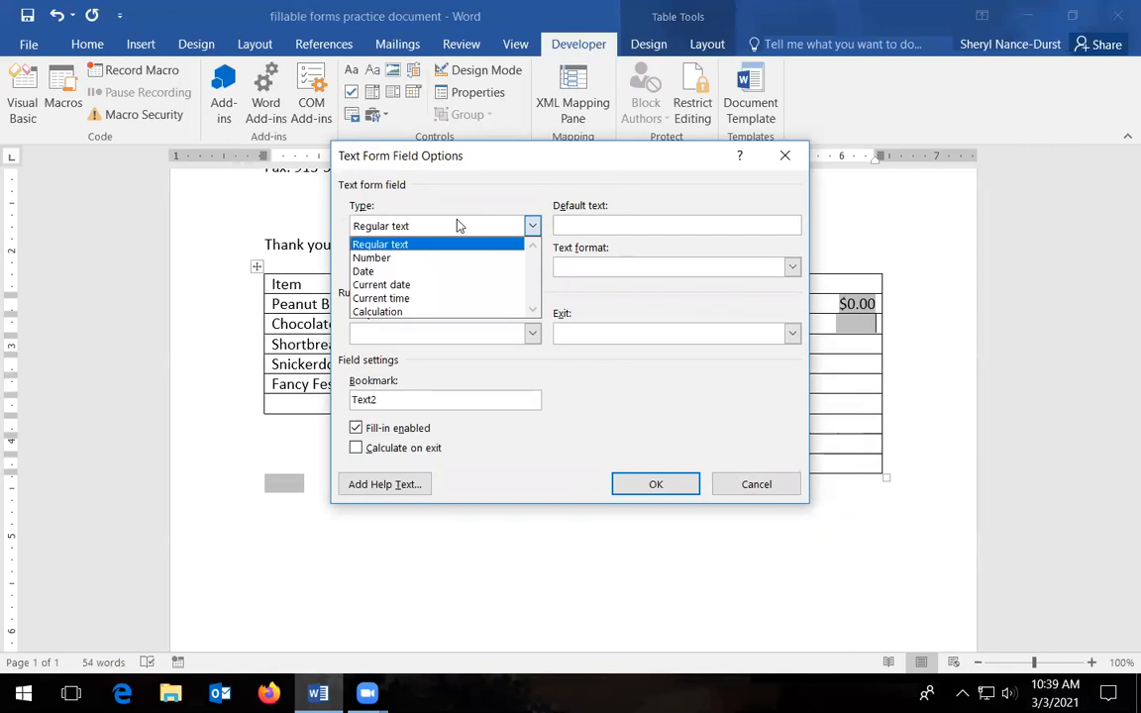
left_click(384, 307)
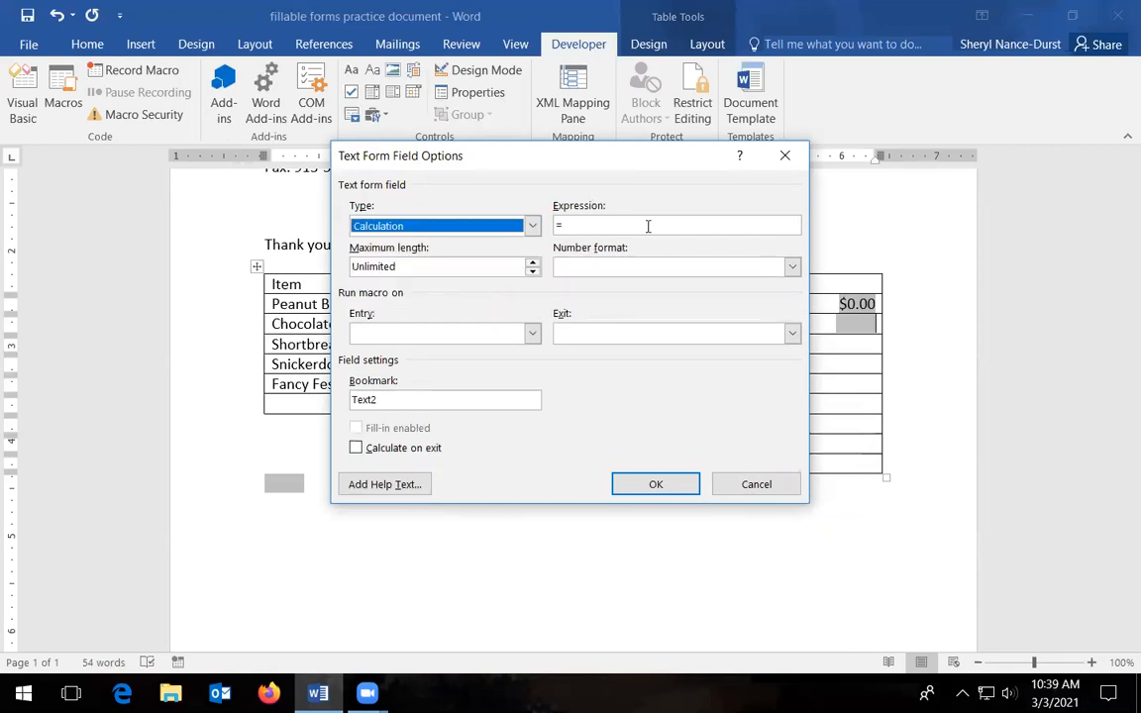
left_click(648, 226)
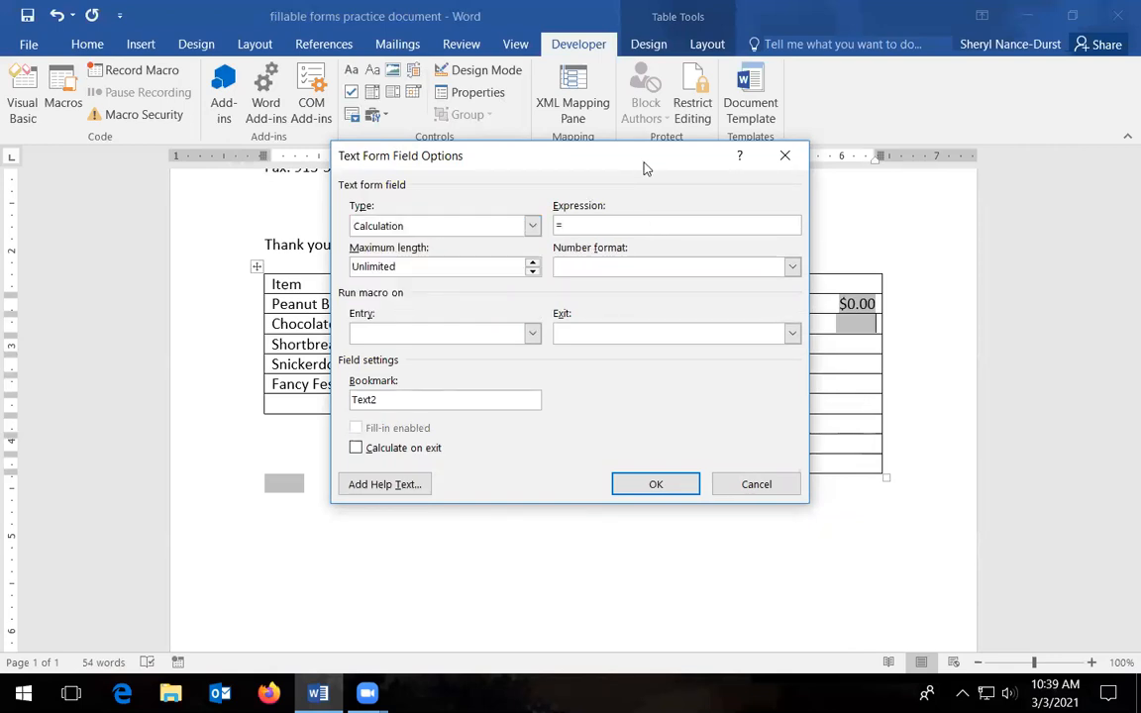
left_click_drag(644, 169, 658, 360)
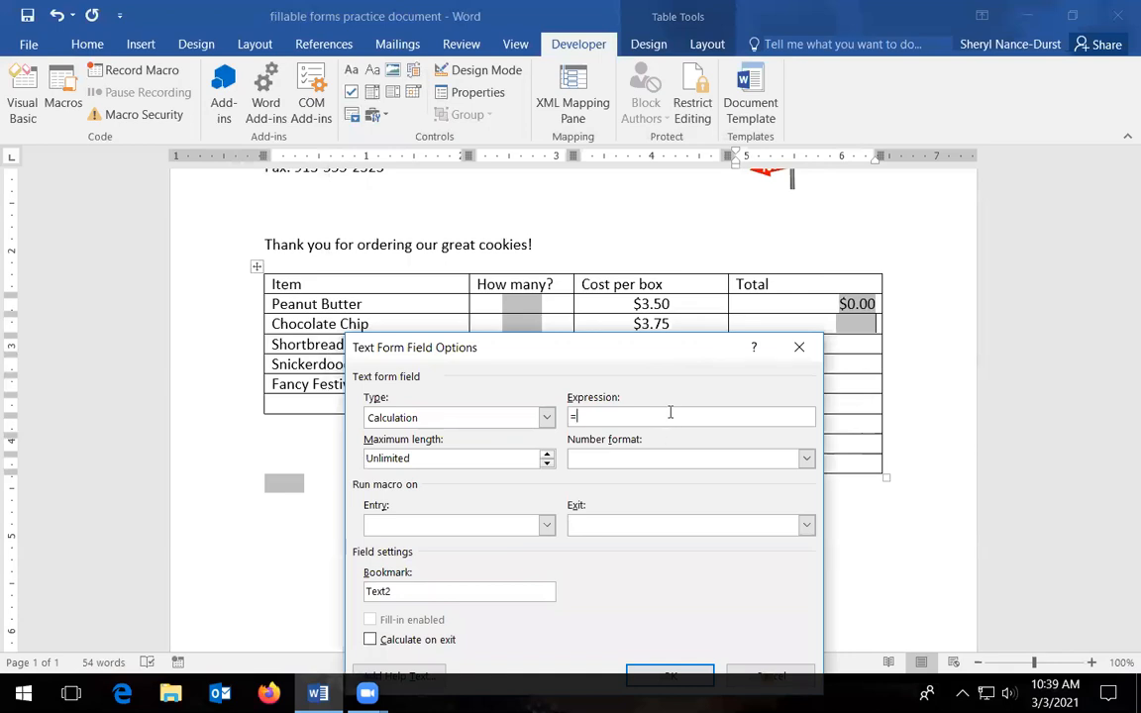
type("cc*3.75")
Give the Chocolate Chip total field the number format $#,##0.00;($#,##0.00) and the bookmark ccsub, and apply the options
left_click(808, 459)
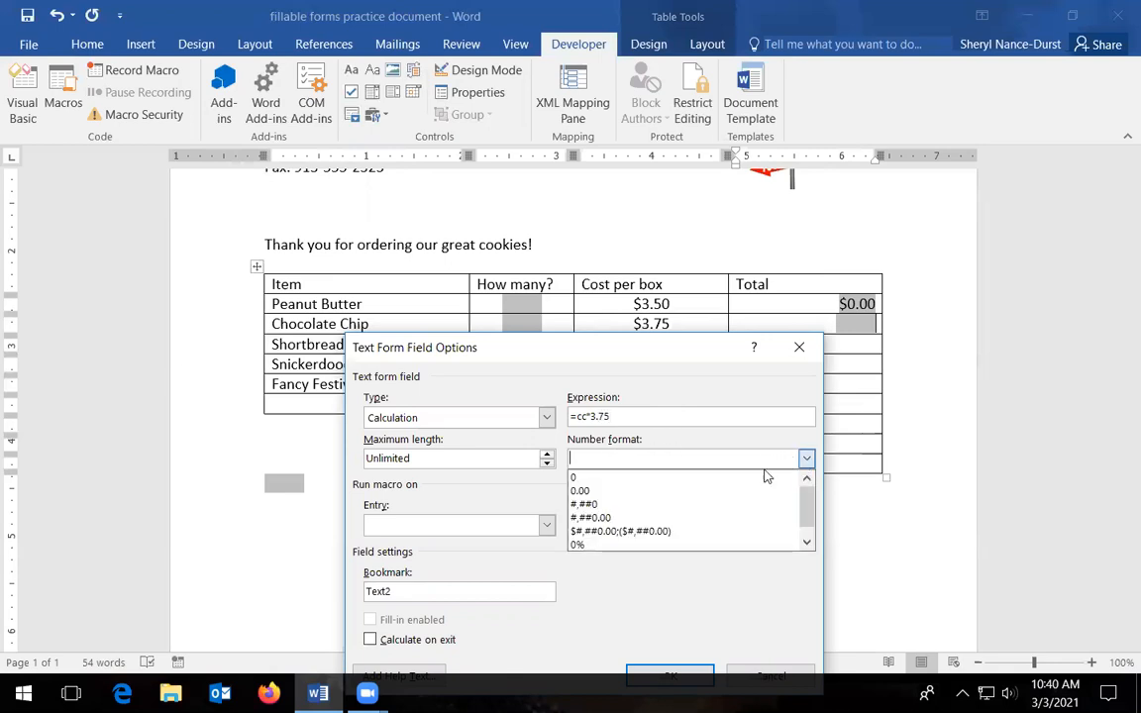
left_click(578, 536)
left_click_drag(595, 352, 610, 257)
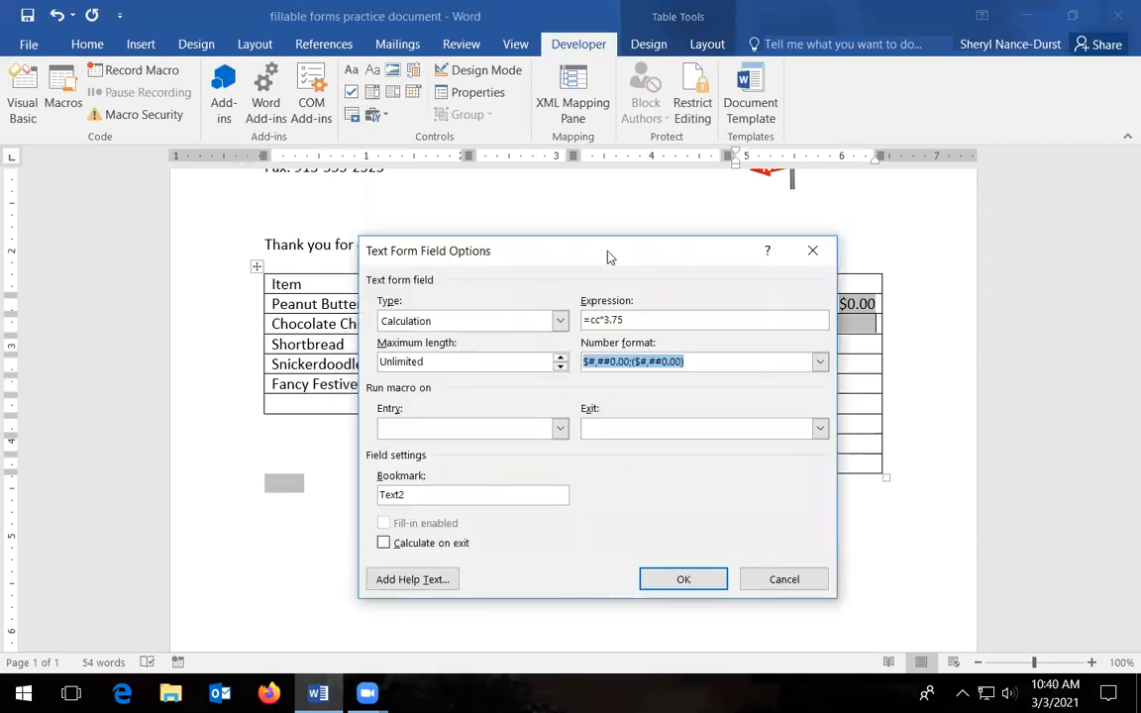
left_click_drag(431, 494, 367, 485)
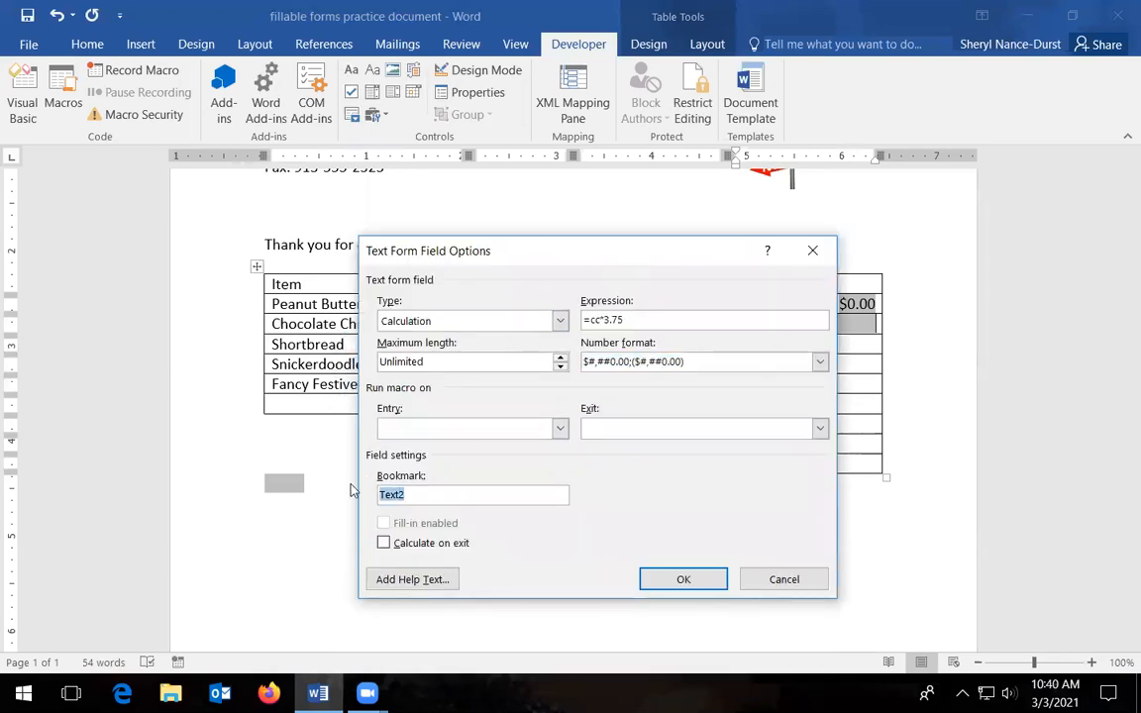
type("ccsub")
left_click(693, 587)
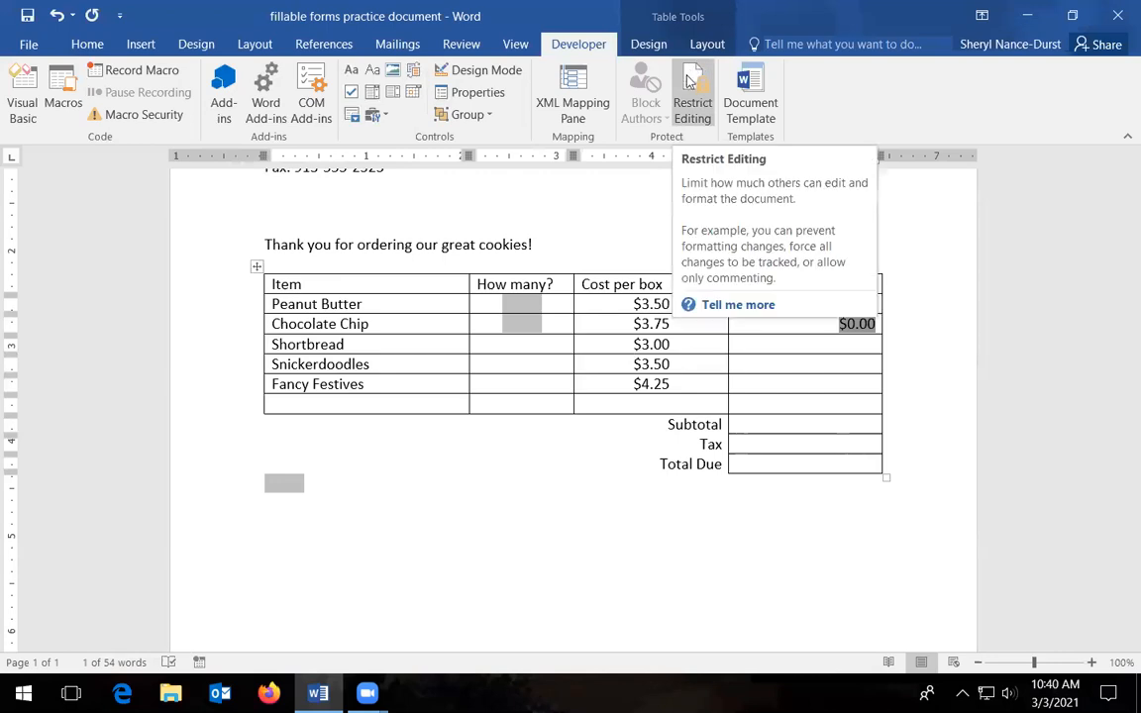
Start enforcing the Filling in forms protection without a password and close the Restrict Editing pane
left_click(694, 94)
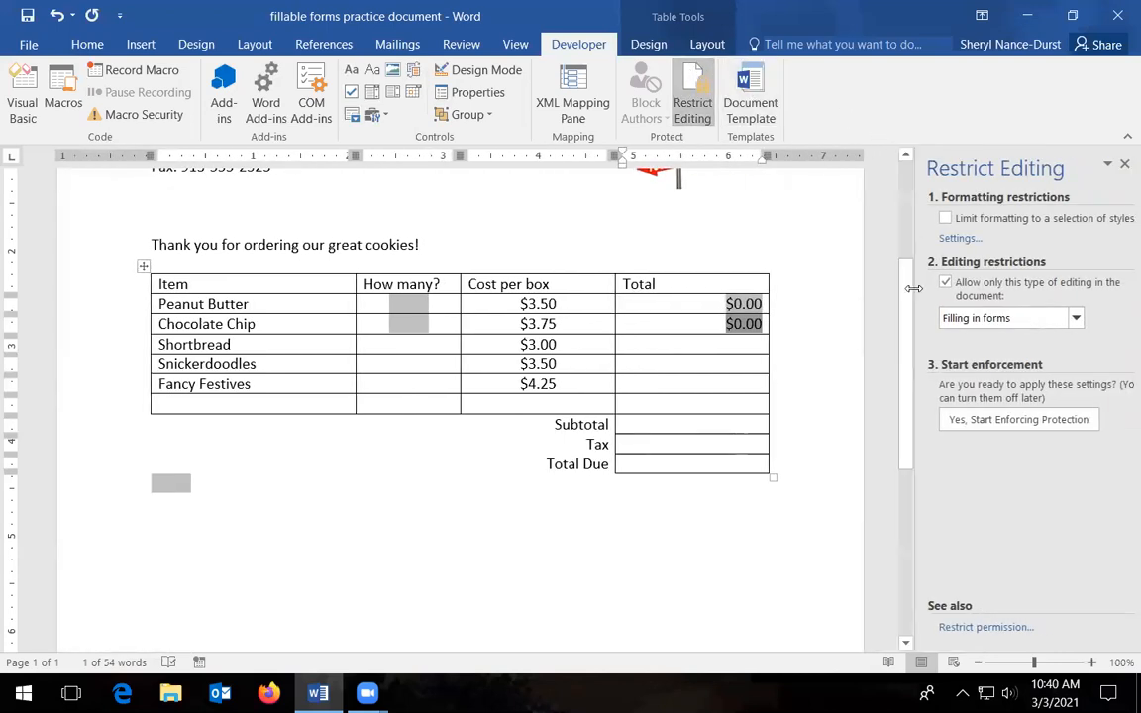
left_click(986, 422)
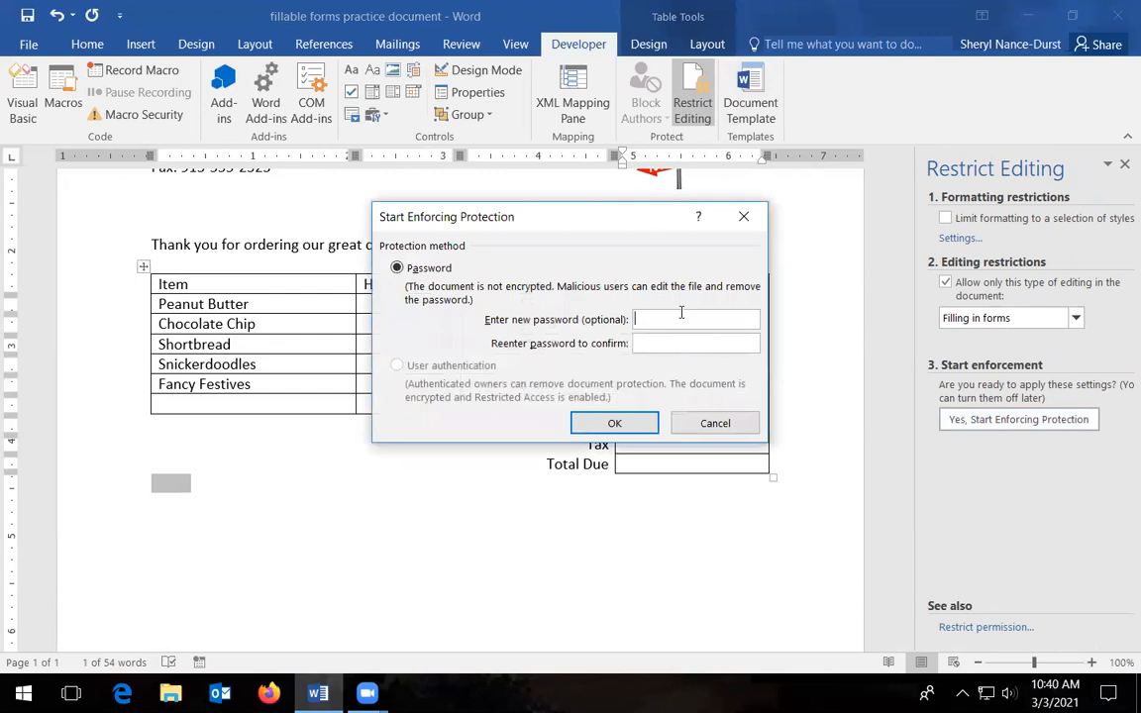
left_click(611, 424)
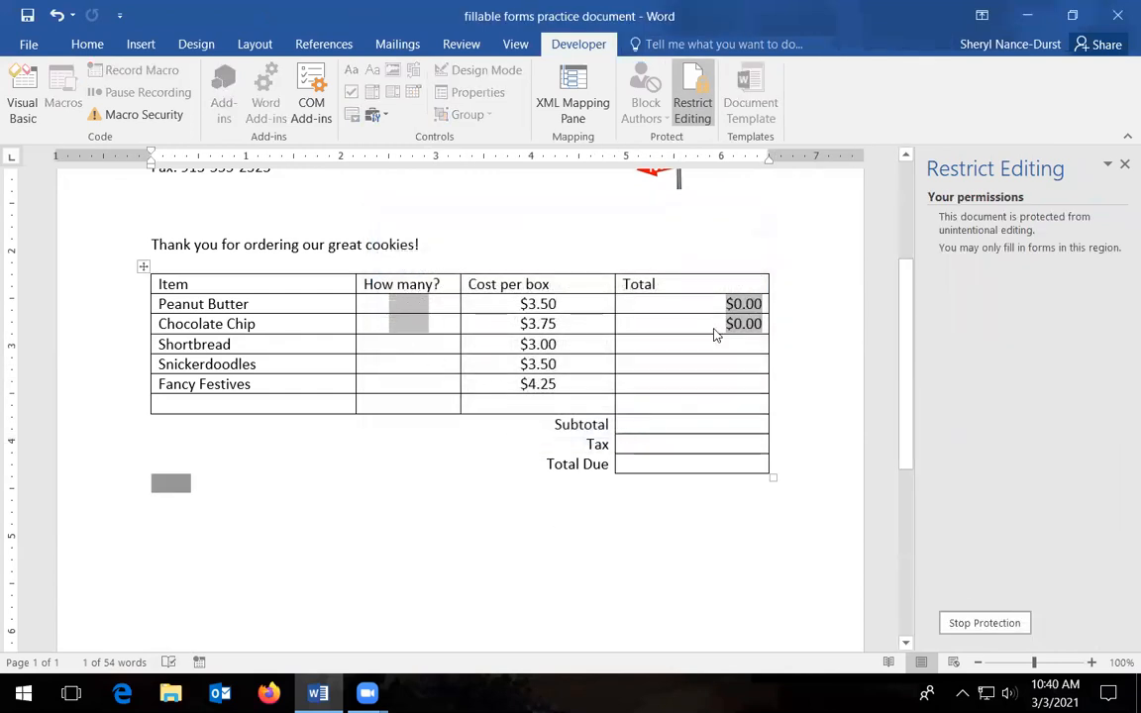
left_click(1124, 163)
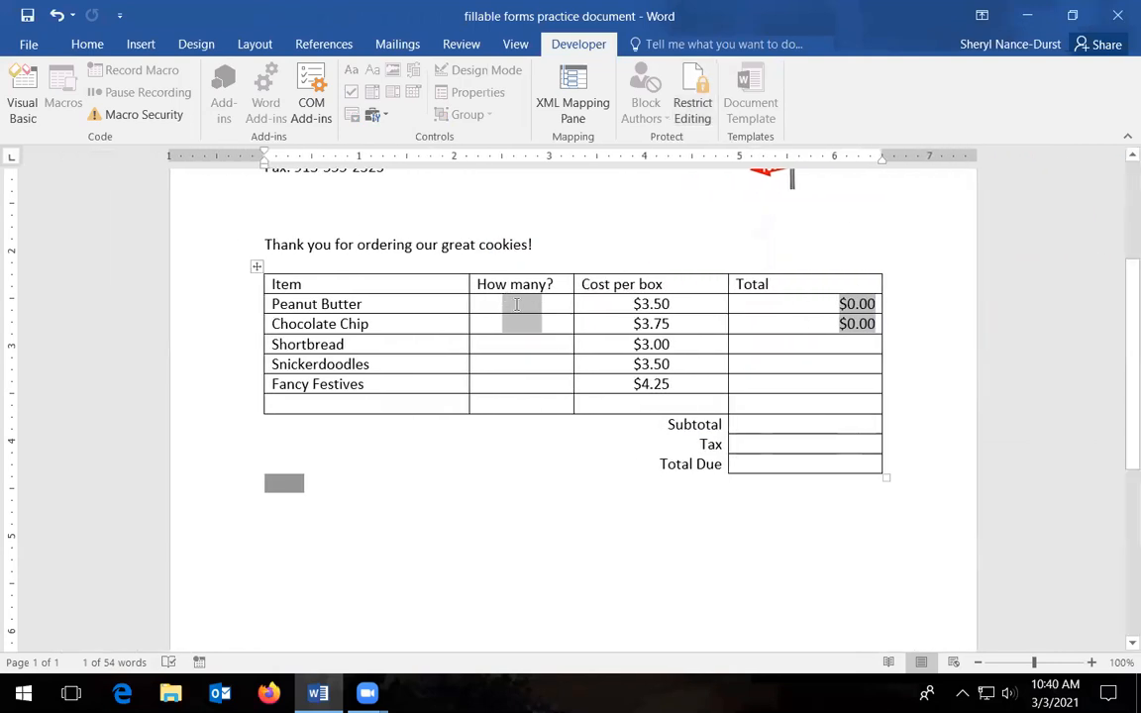
Test the calculated totals by entering quantities of 3 for Peanut Butter and 1 for Chocolate Chip
left_click(515, 309)
type("3")
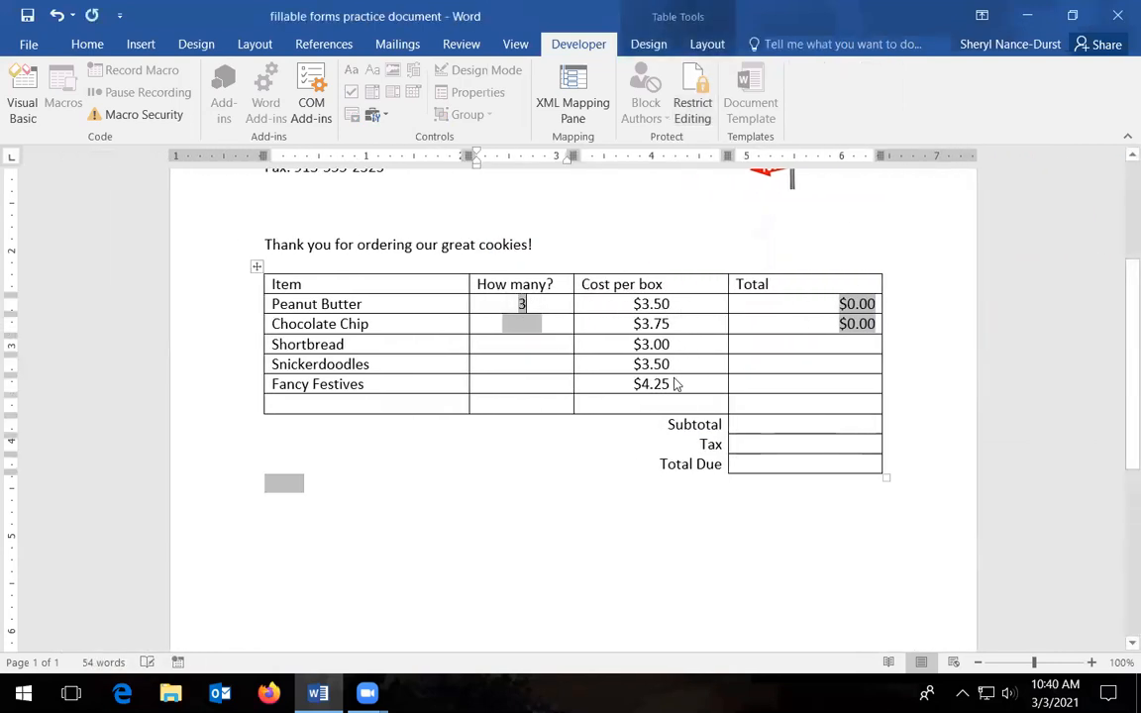
key("Tab")
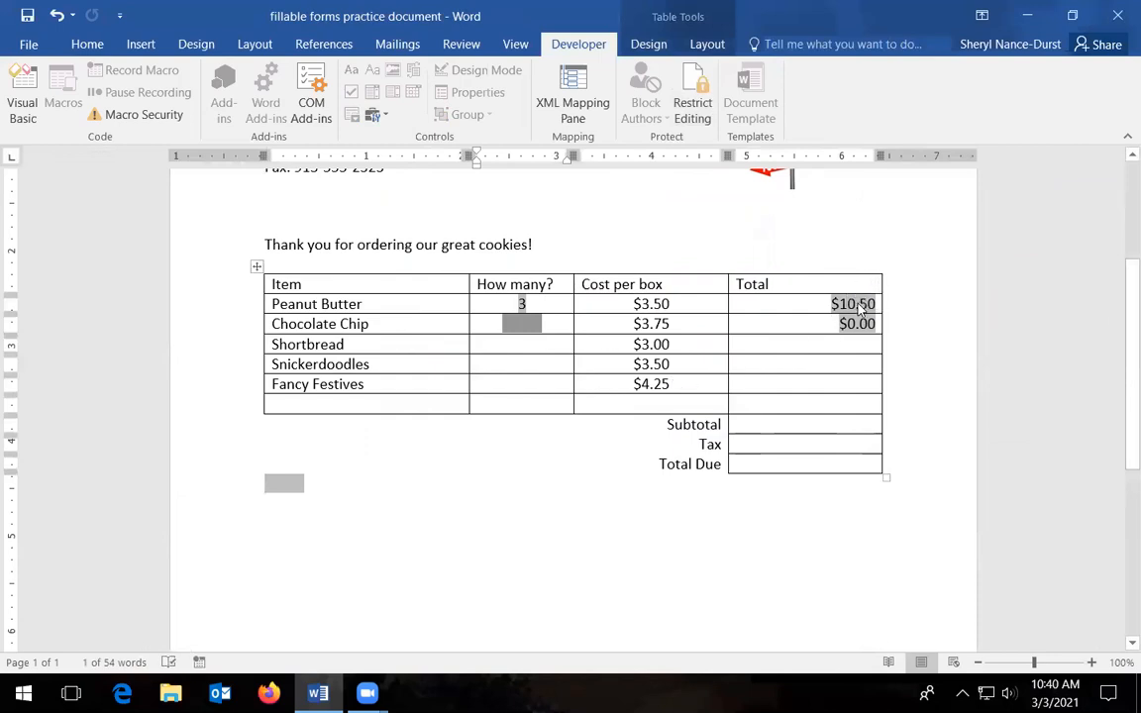
left_click(525, 327)
type("1")
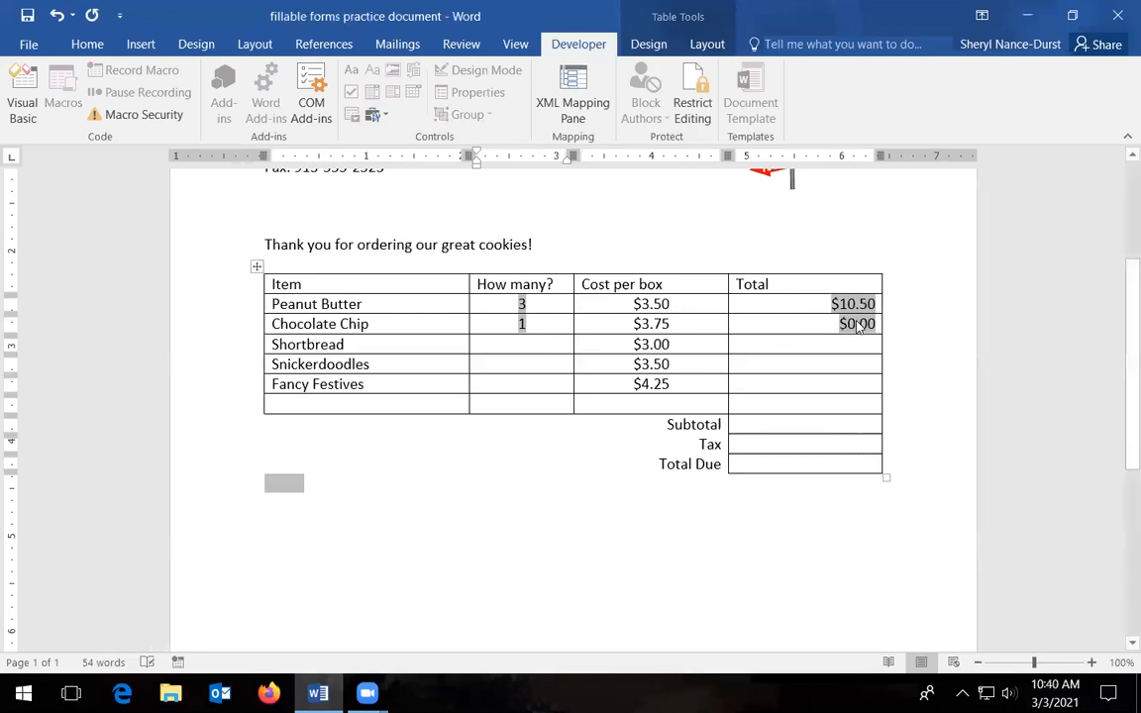
key("Tab")
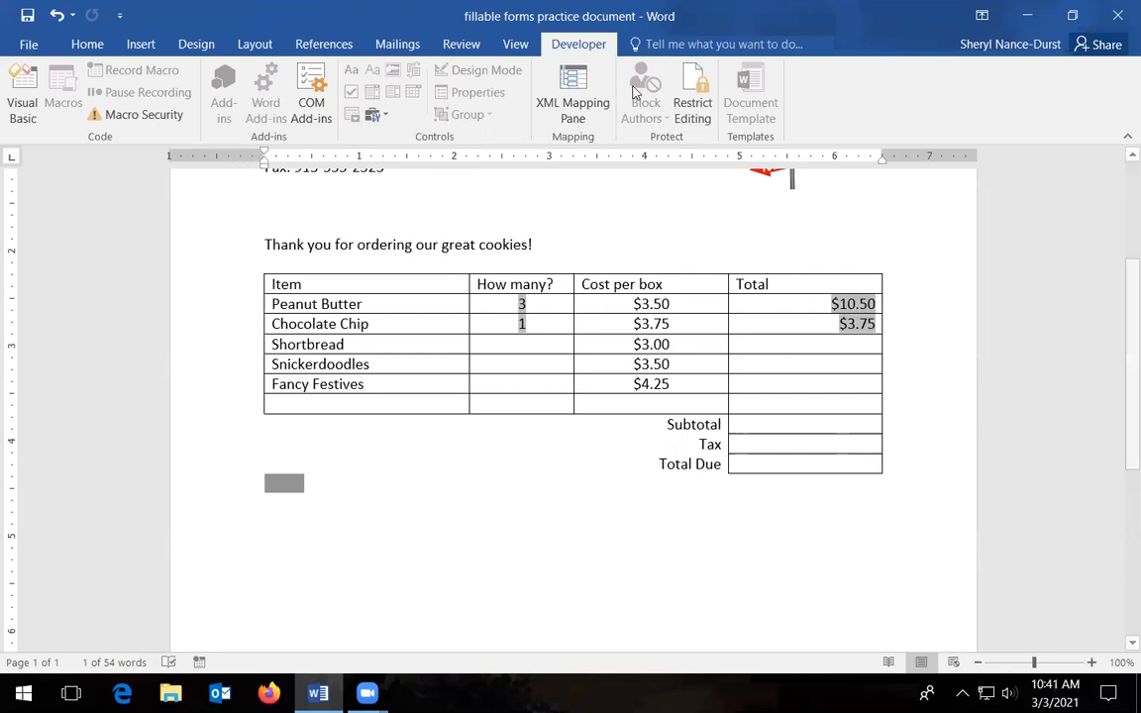
Stop the document's form protection and close the Restrict Editing pane
left_click(692, 89)
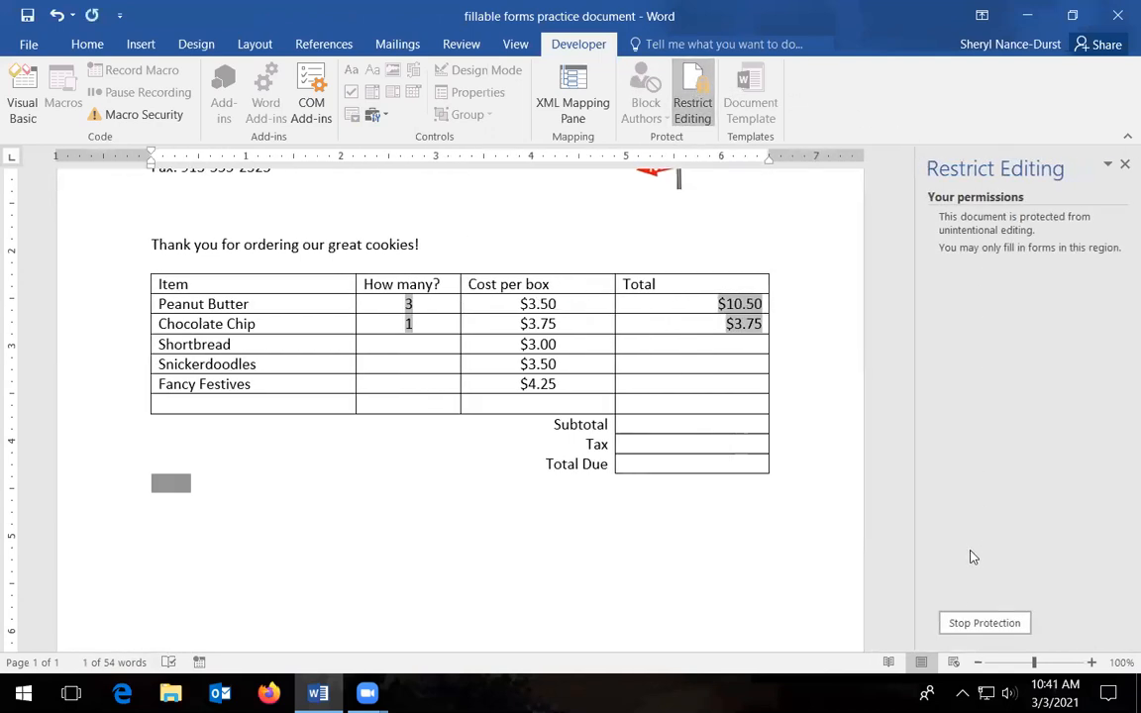
left_click(976, 622)
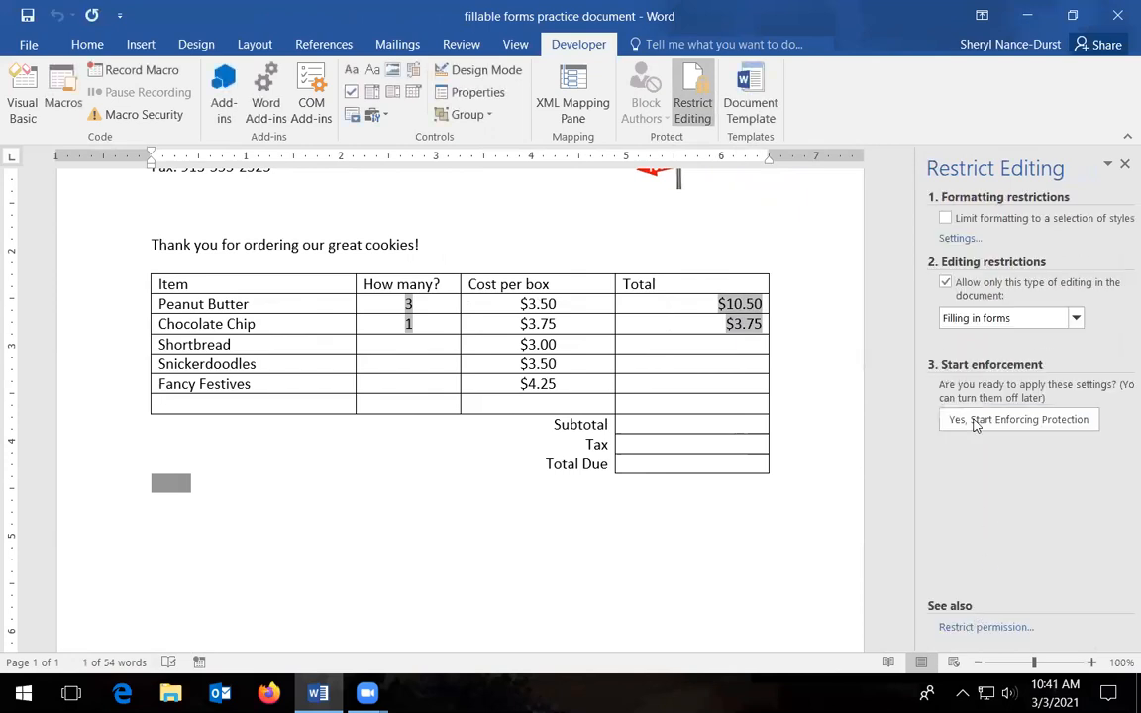
left_click(1124, 163)
left_click(553, 341)
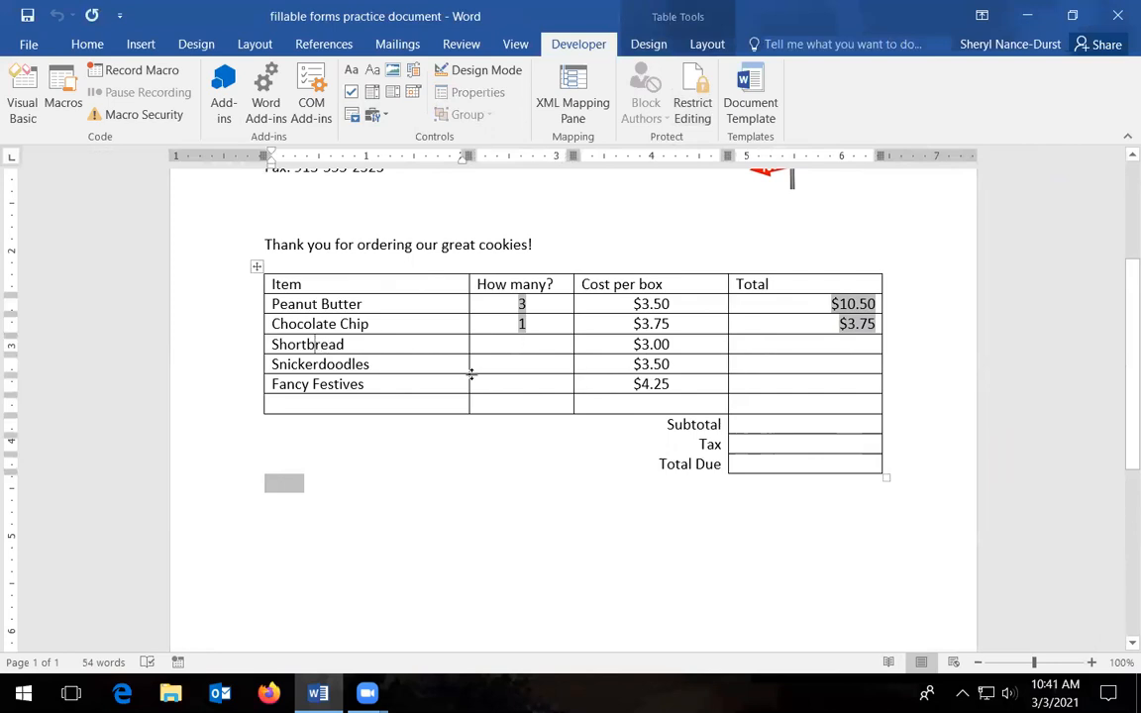
left_click(852, 348)
left_click(542, 364)
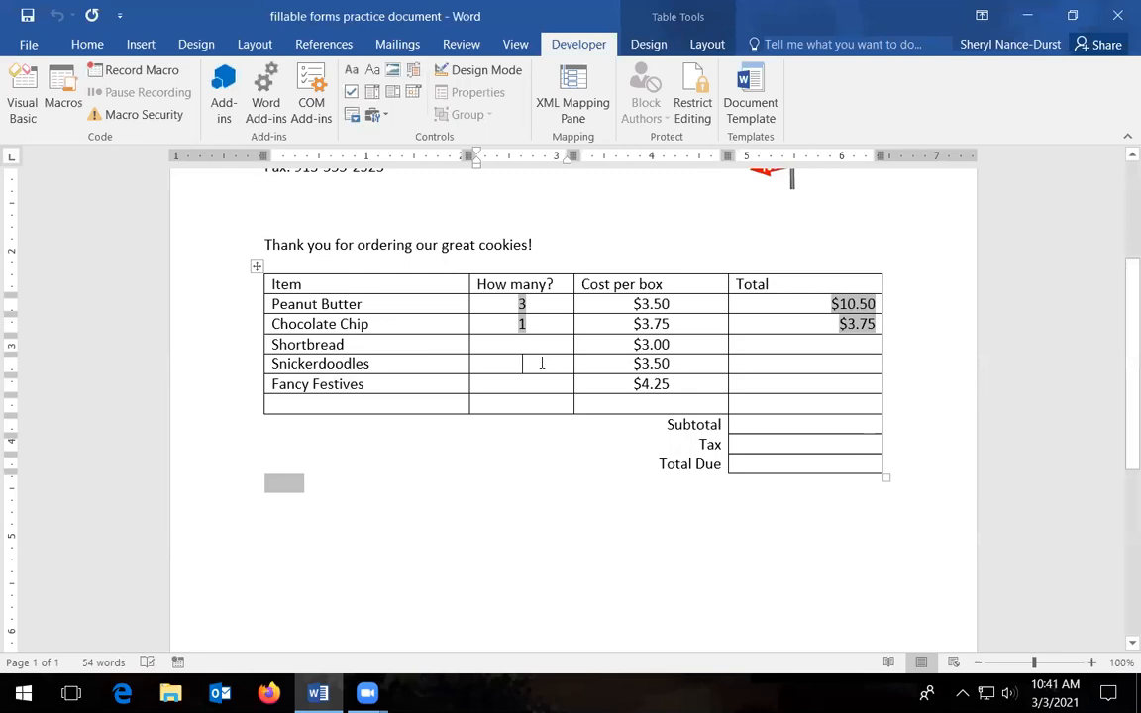
left_click(852, 362)
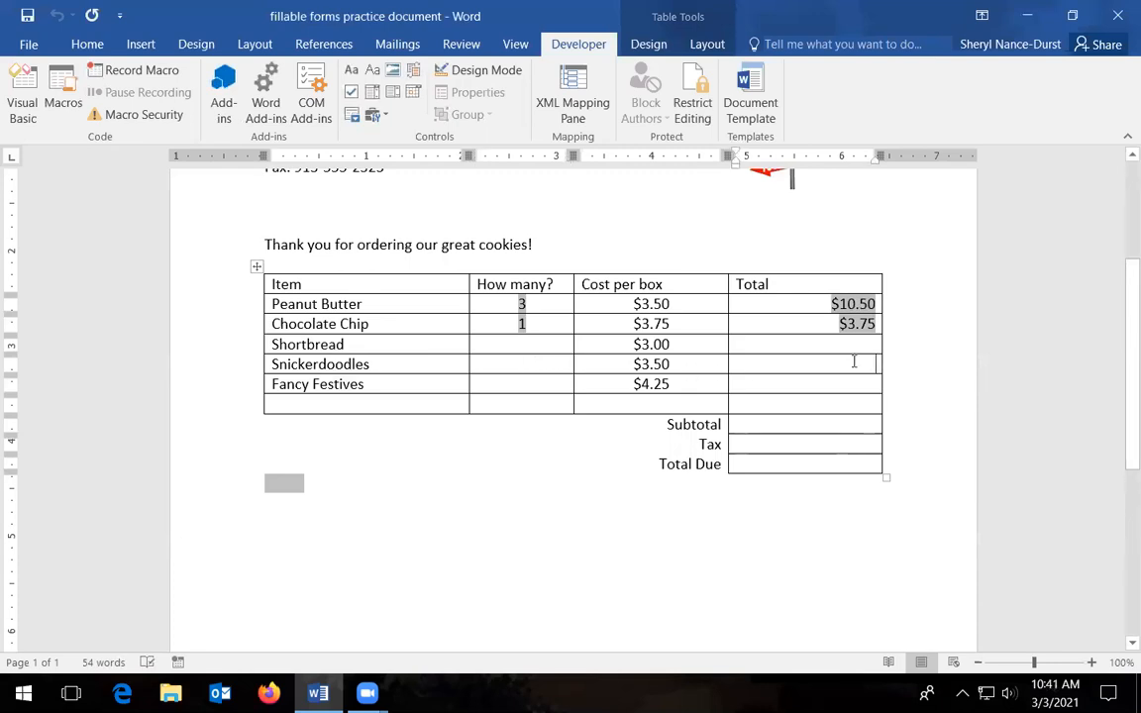
Insert a legacy text form field in the Subtotal amount cell and set its type to Calculation
left_click(517, 383)
left_click(848, 385)
left_click(864, 425)
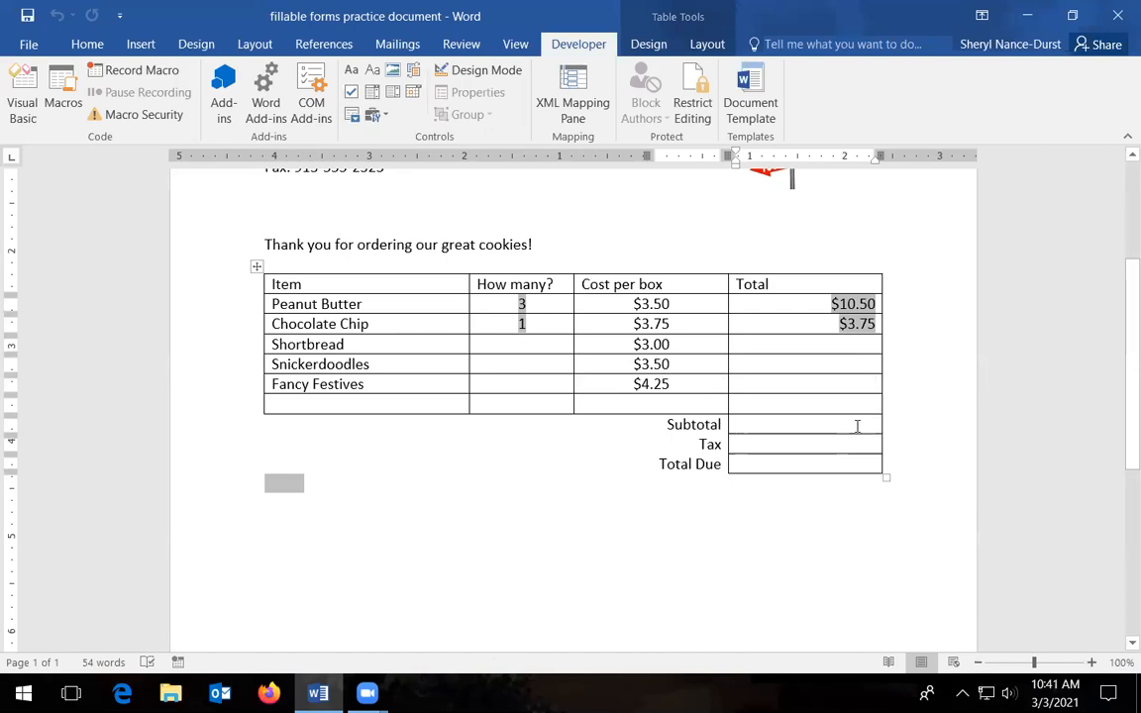
left_click(377, 115)
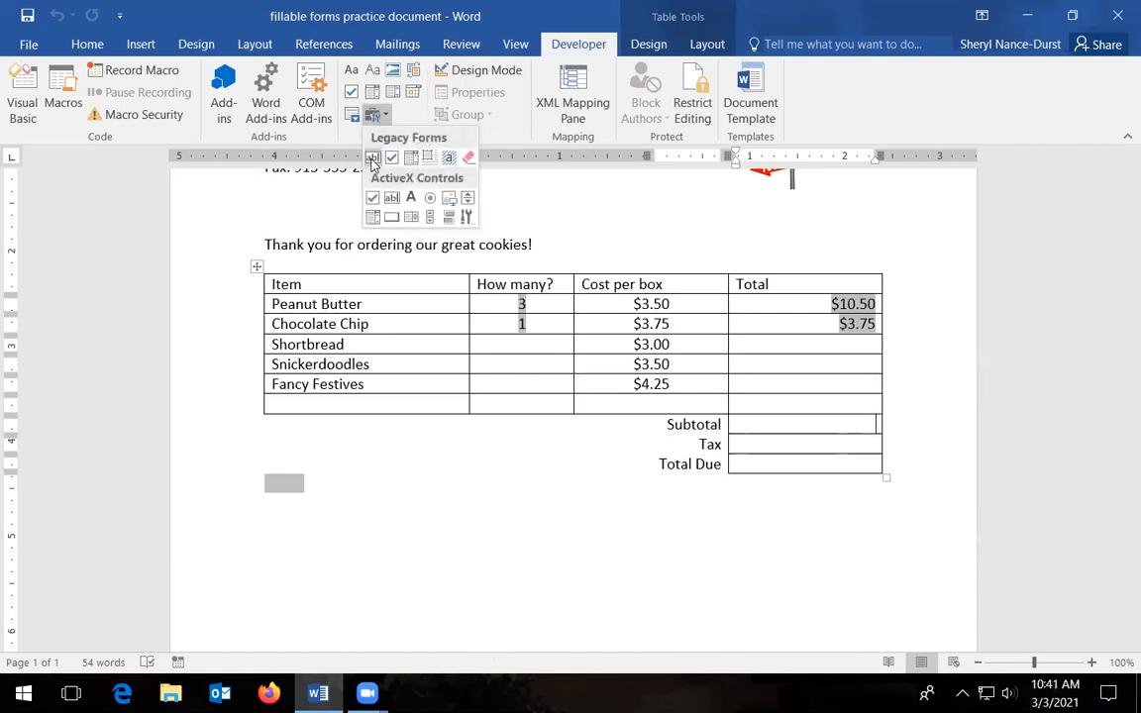
left_click(373, 159)
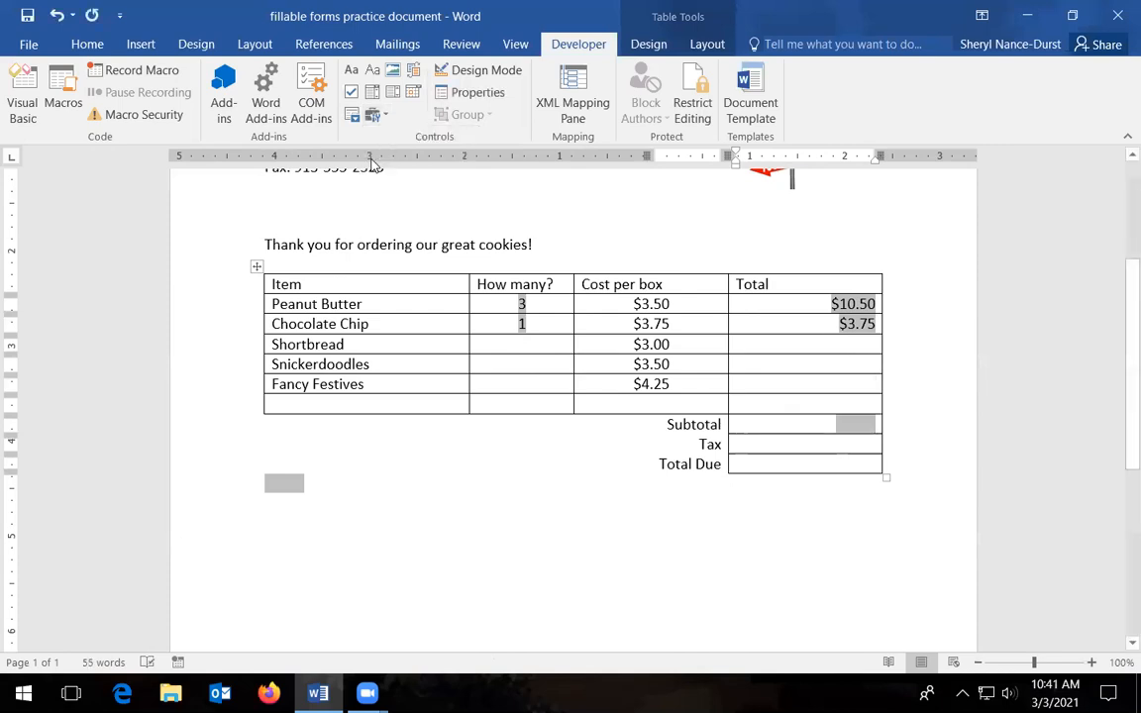
left_click(472, 92)
left_click(530, 228)
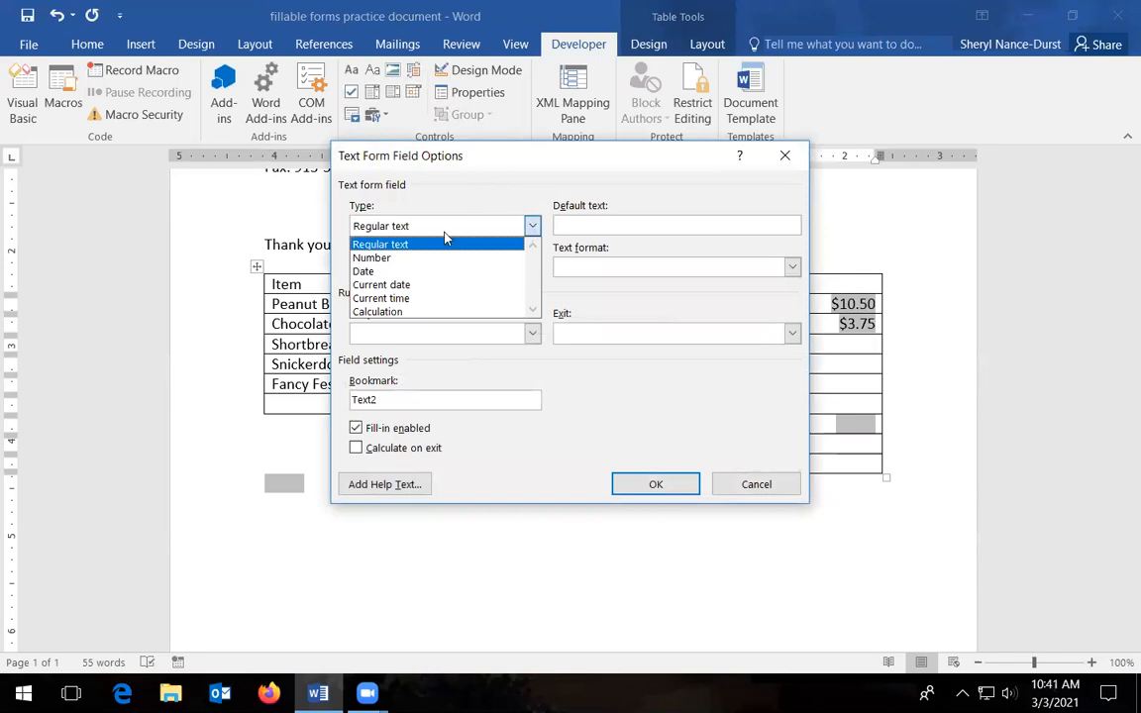
left_click(436, 311)
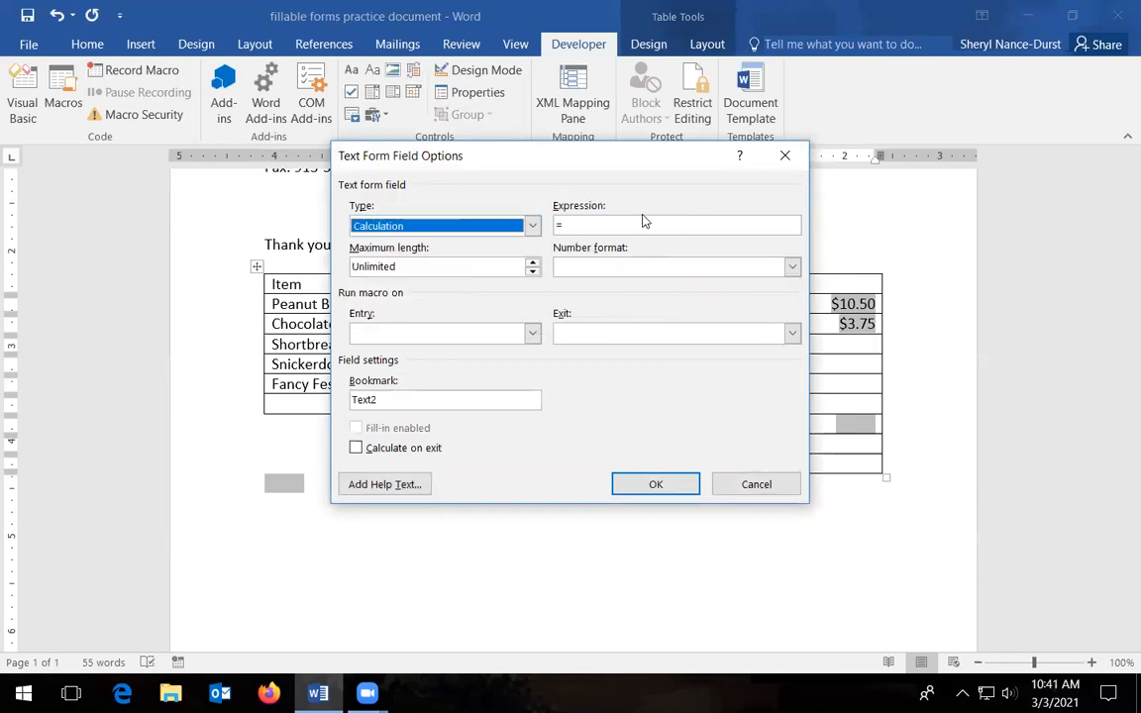
Enter the expression =pbsub+ccsub for the Subtotal field
left_click(638, 227)
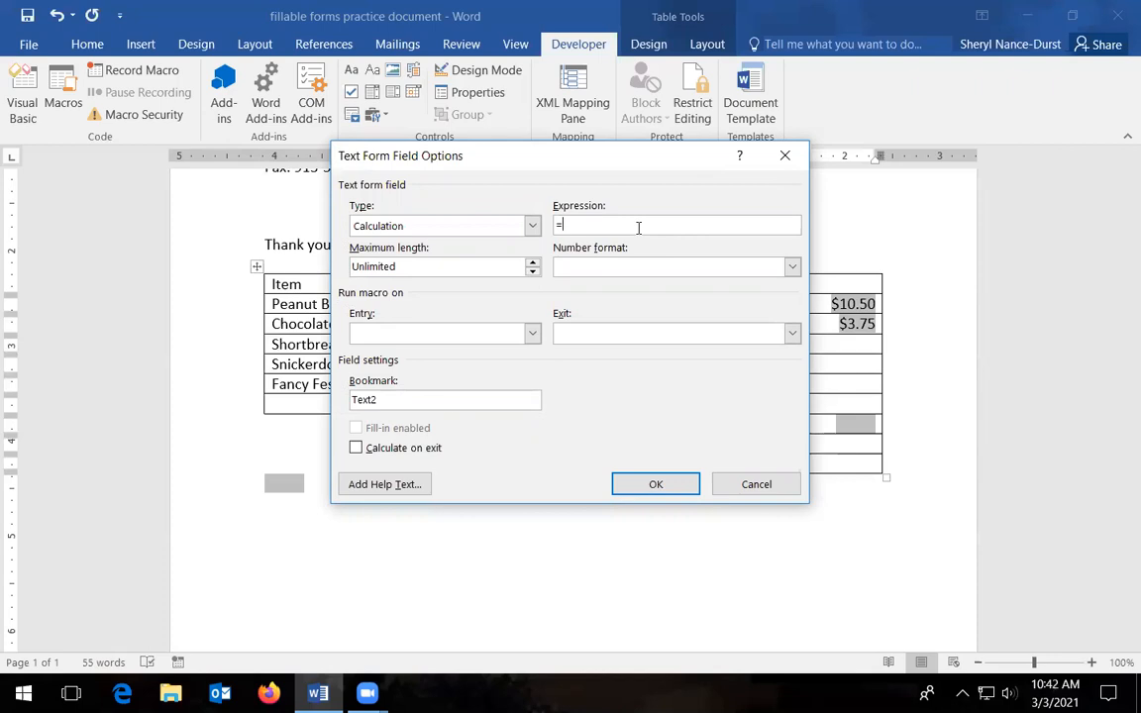
type("Pbsub+ccsub")
left_click_drag(483, 161, 553, 399)
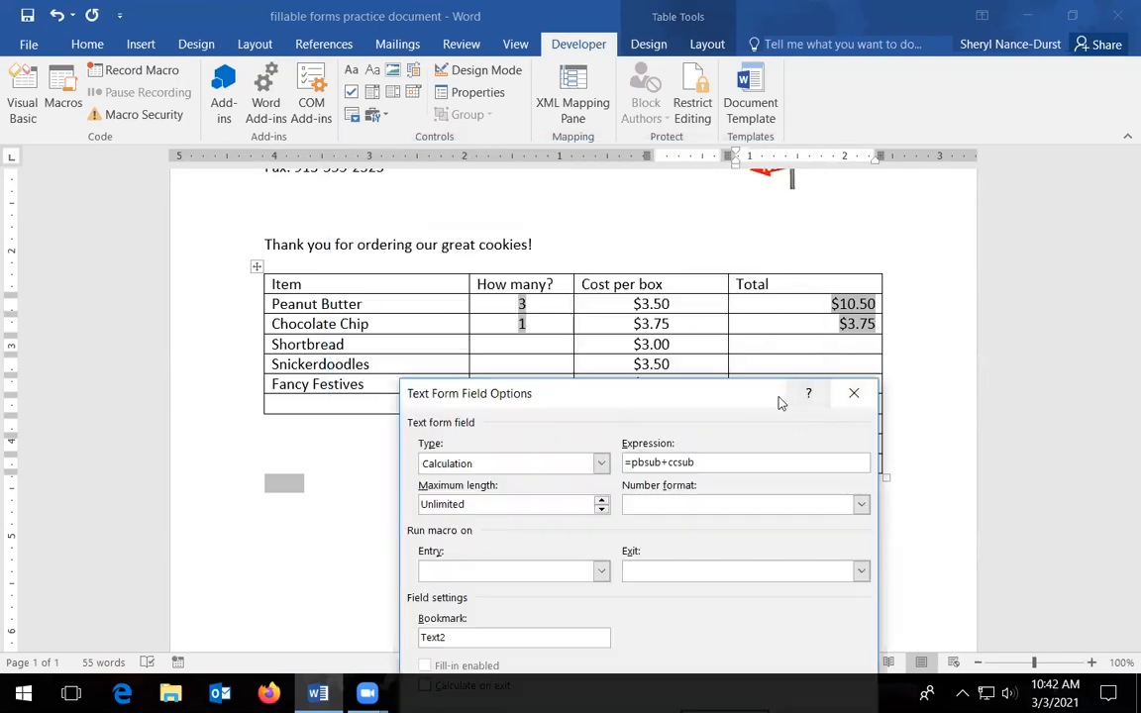
left_click_drag(750, 403, 570, 250)
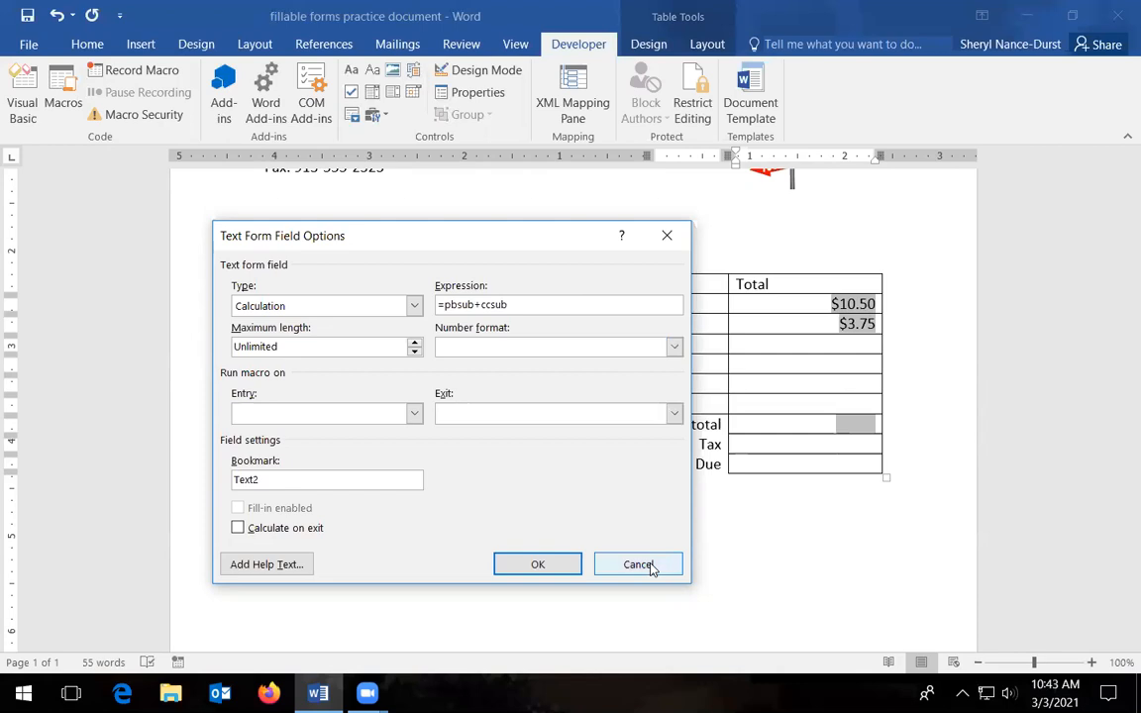
Replace the Subtotal field's expression with =(pb*3.5)+(cc*3.75)
left_click_drag(517, 304, 456, 304)
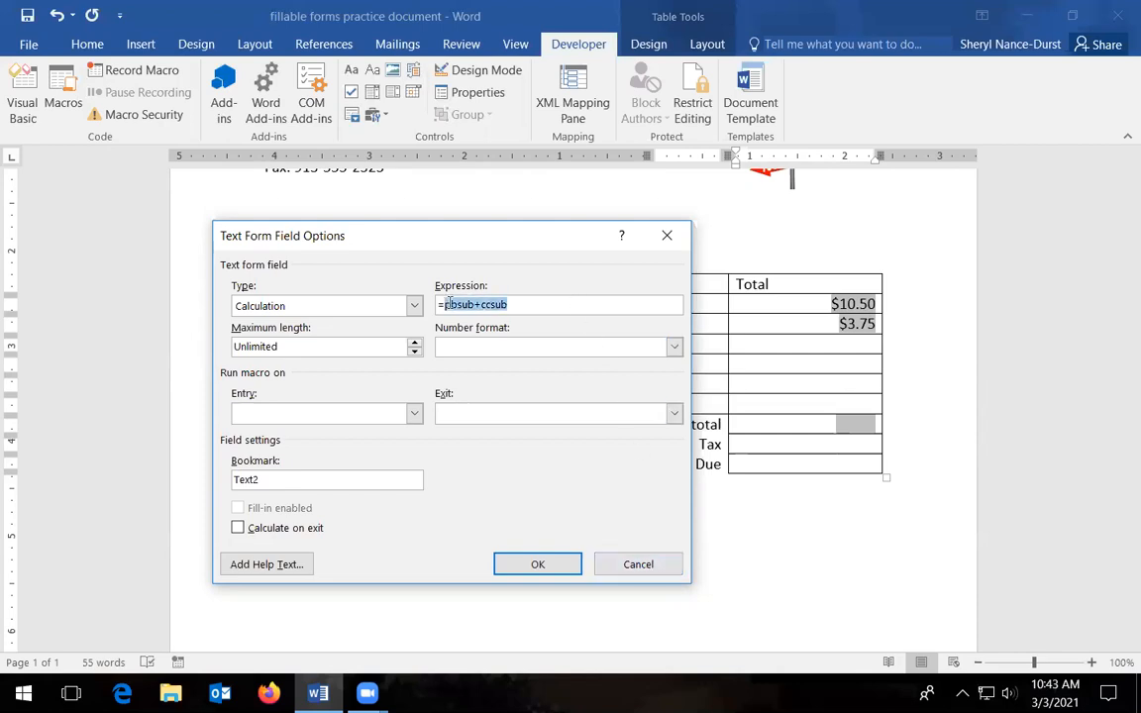
key("BackSpace")
key("BackSpace")
key("BackSpace")
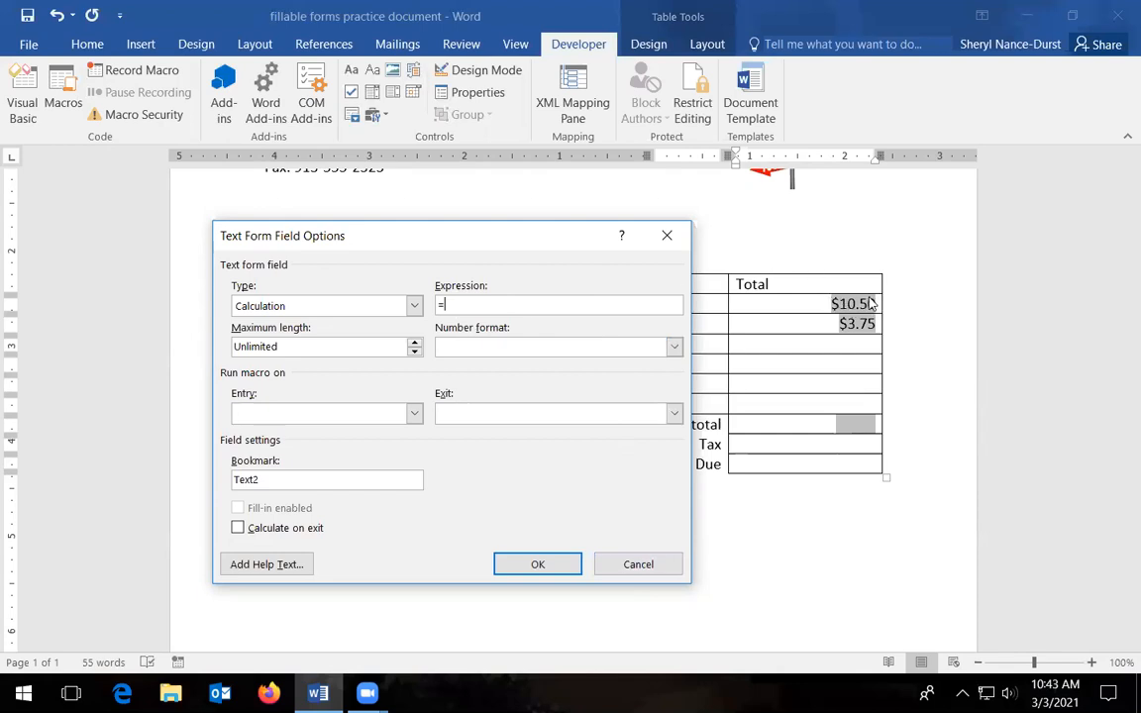
type("(pb*3.5")
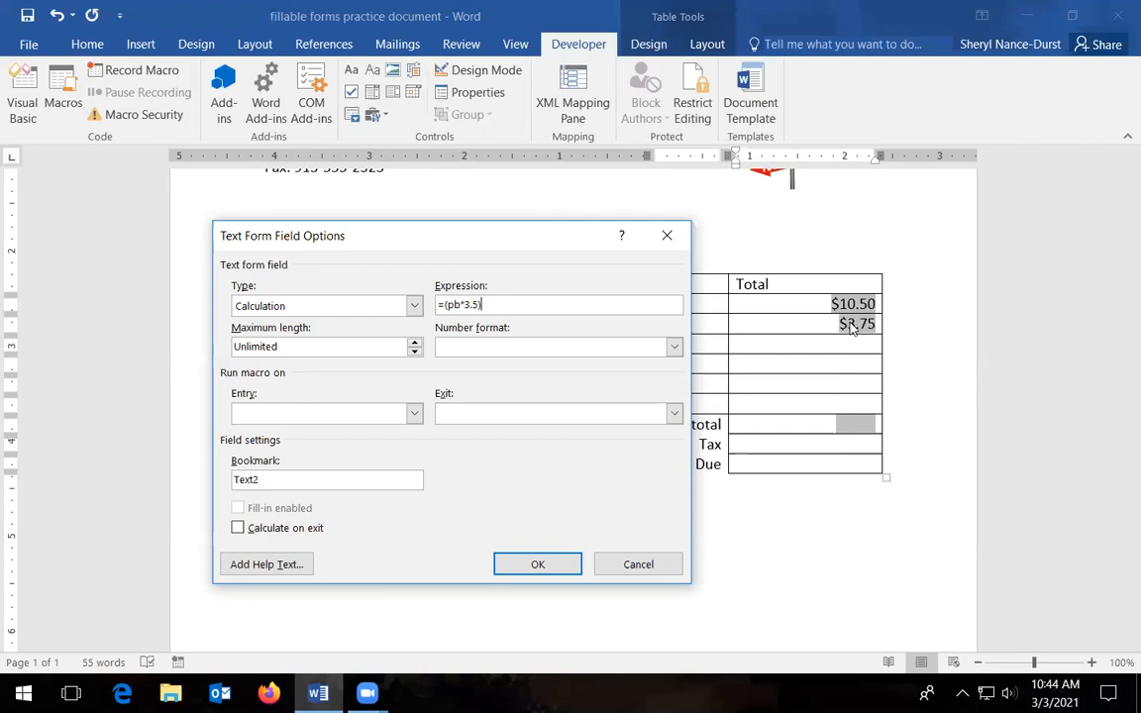
type("+(cc*3.75")
left_click_drag(551, 250, 549, 461)
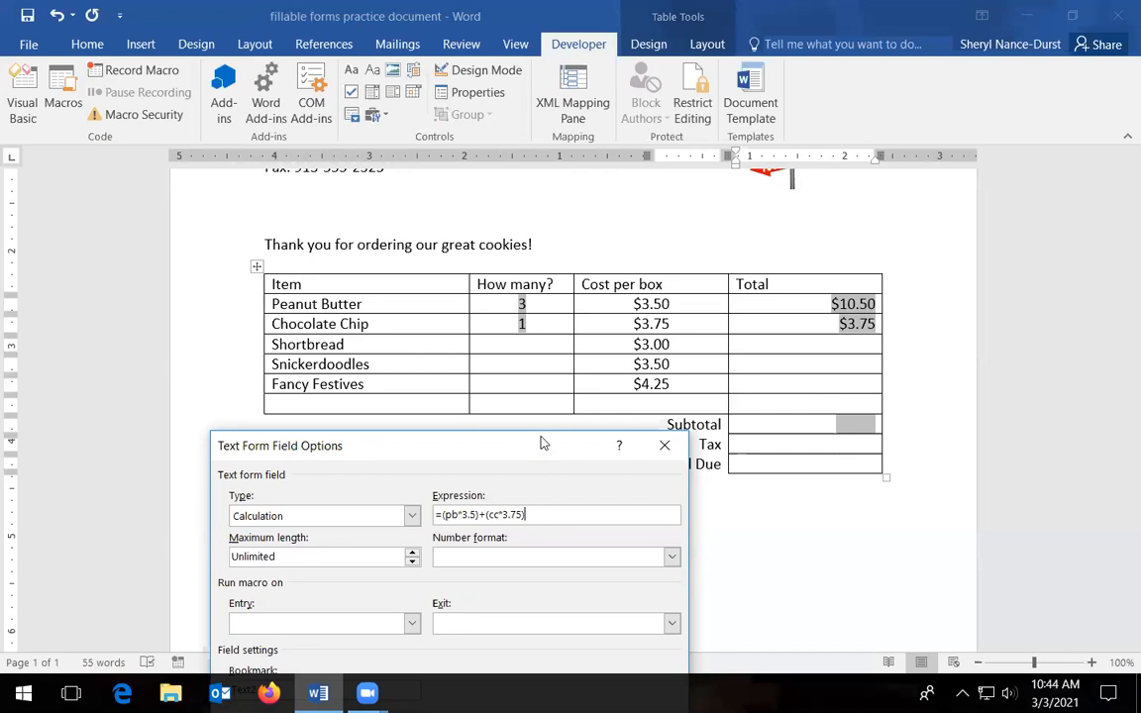
left_click_drag(543, 443, 636, 229)
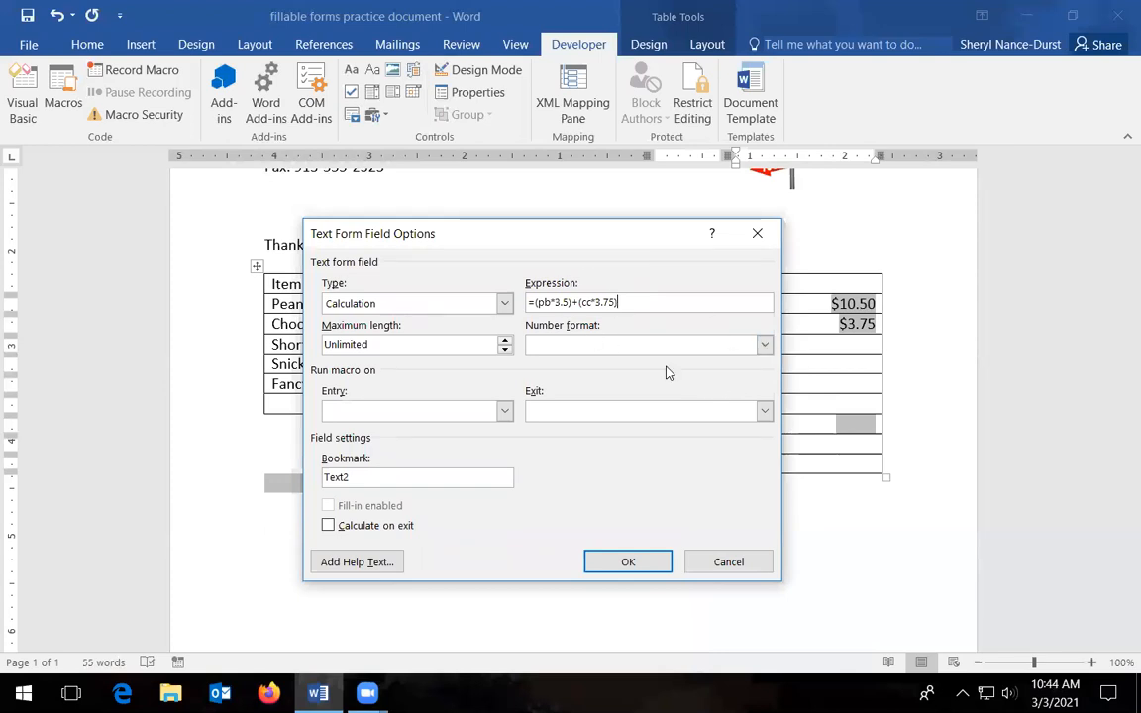
Give the Subtotal field the number format $#,##0.00;($#,##0.00) and the bookmark subtotal, and apply the options
left_click(764, 345)
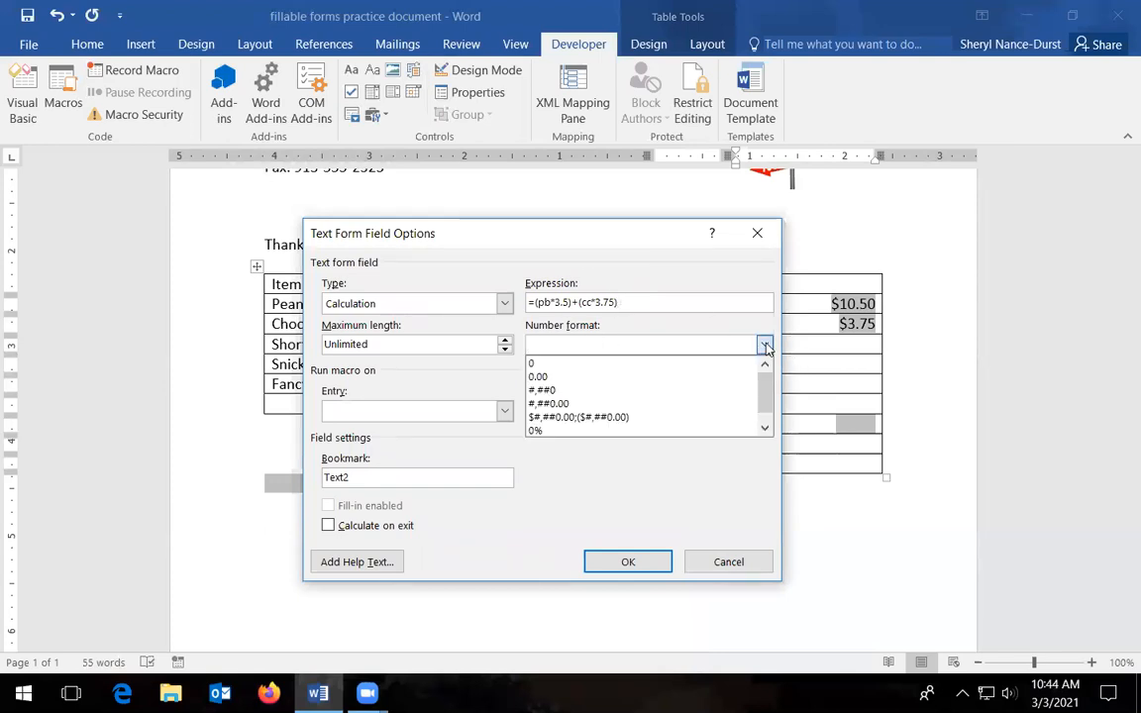
left_click(551, 417)
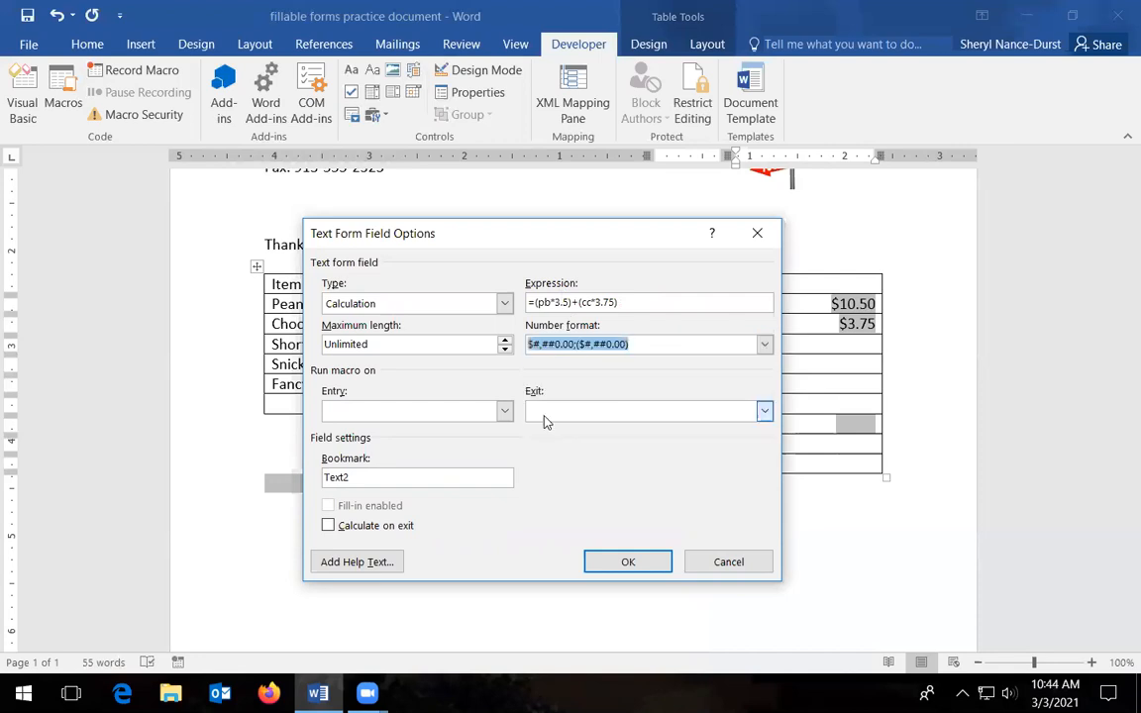
left_click_drag(392, 486, 251, 493)
key("BackSpace")
type("subtotal")
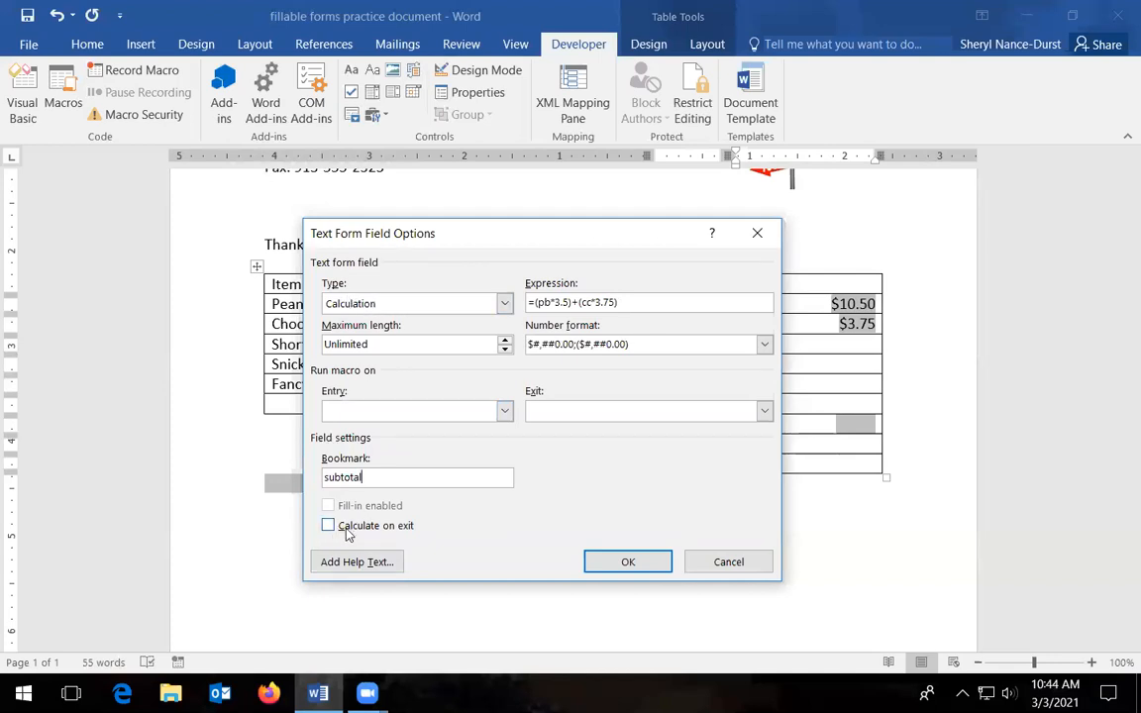
left_click(628, 565)
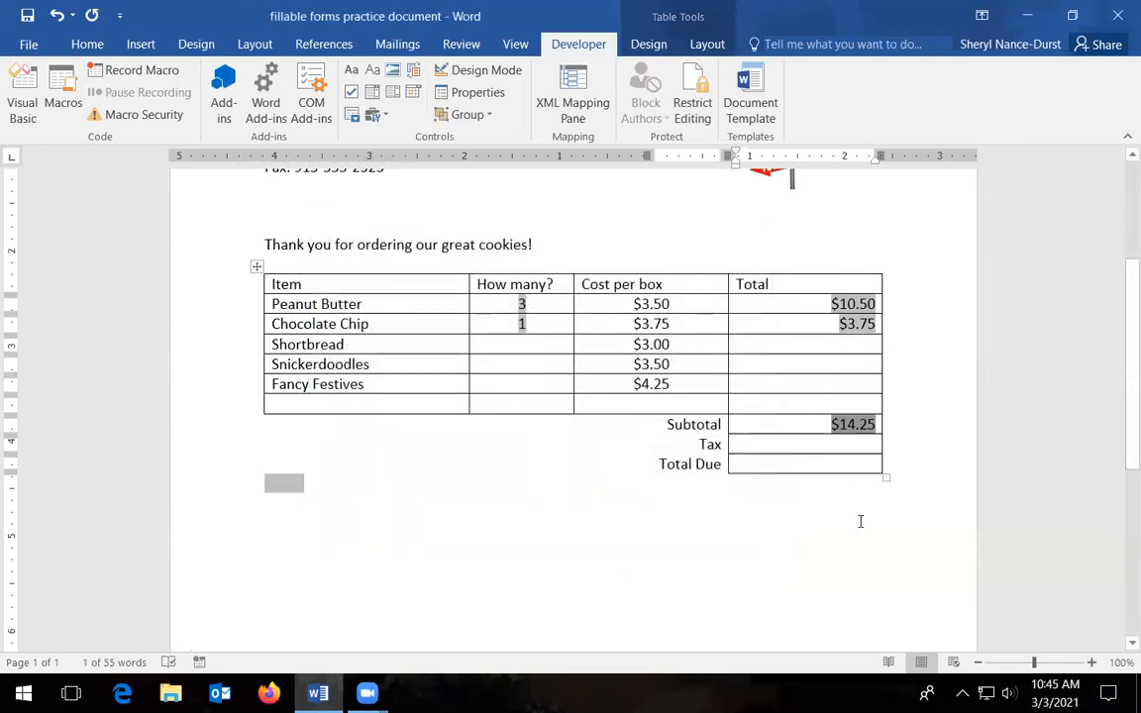
Insert a legacy text form field in the Tax amount cell and set its type to Calculation
left_click(860, 445)
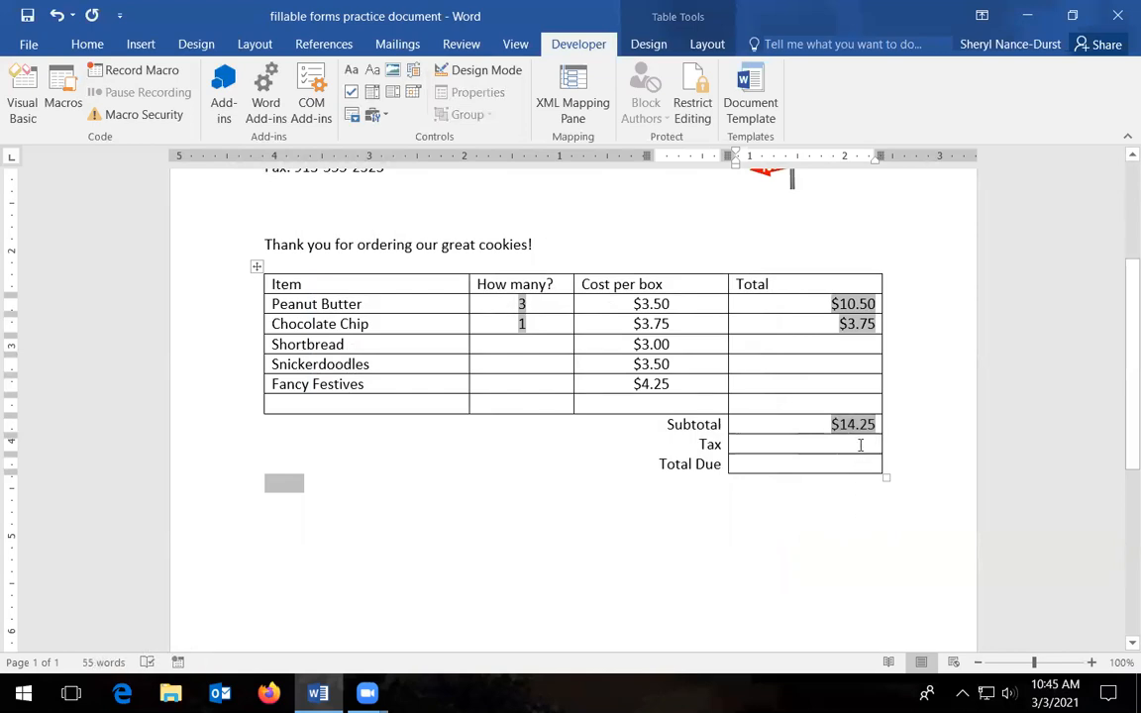
left_click(380, 116)
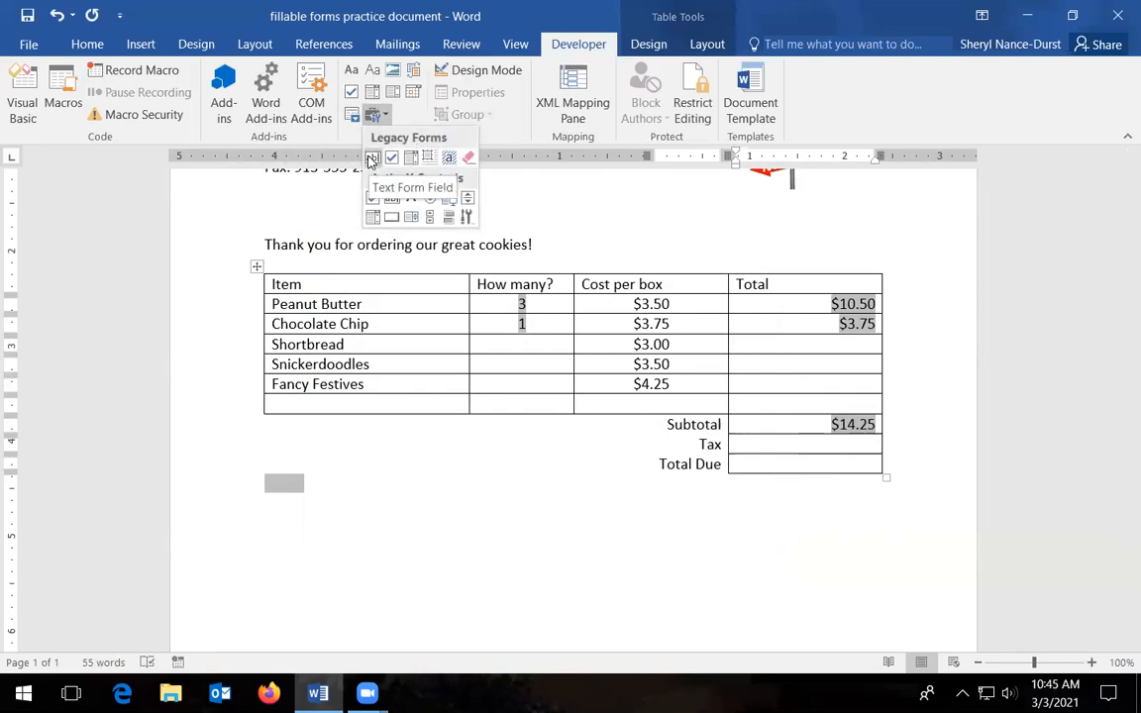
left_click(372, 159)
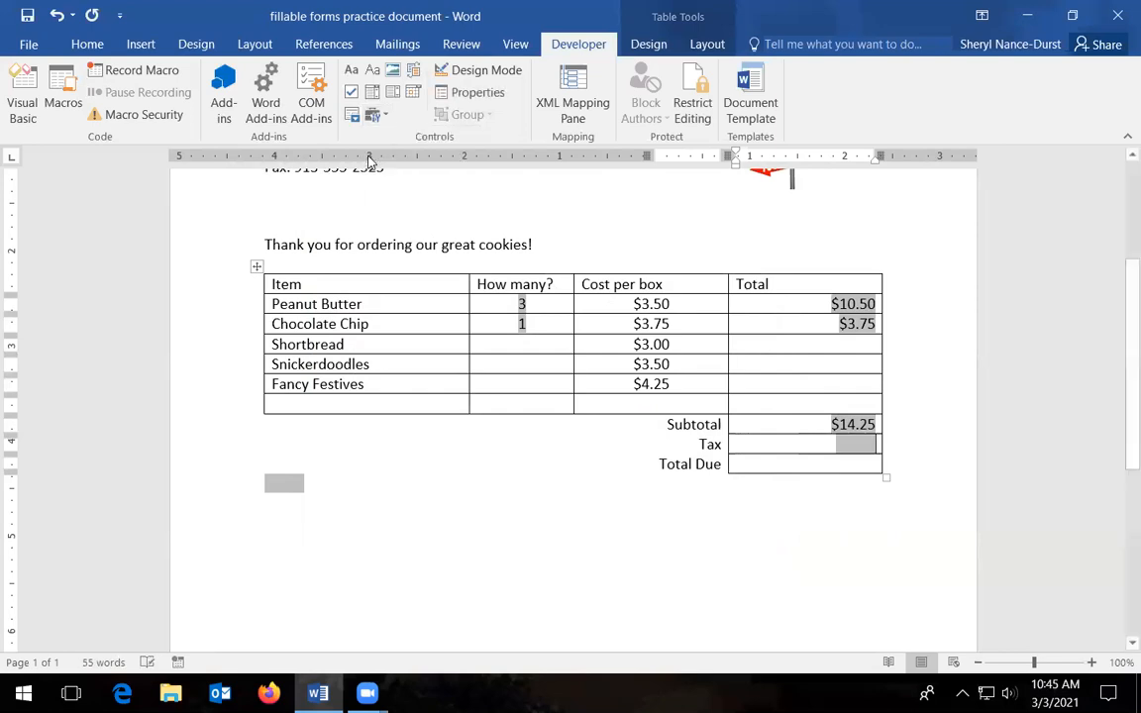
left_click(468, 92)
left_click(532, 226)
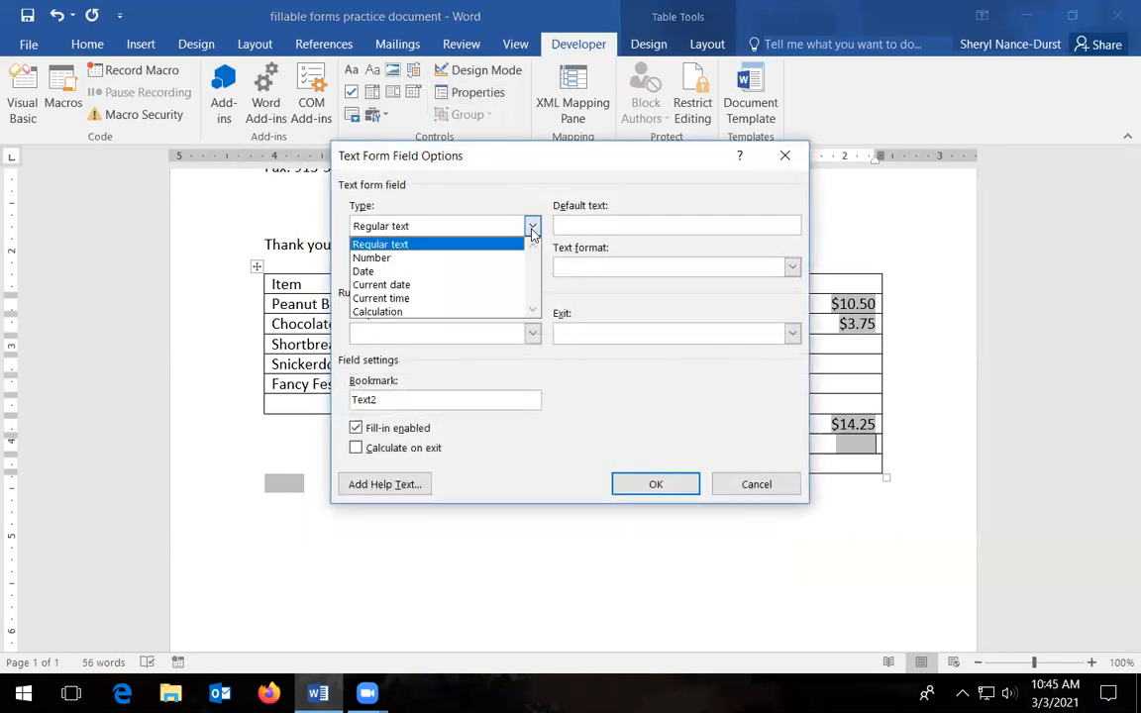
left_click(426, 312)
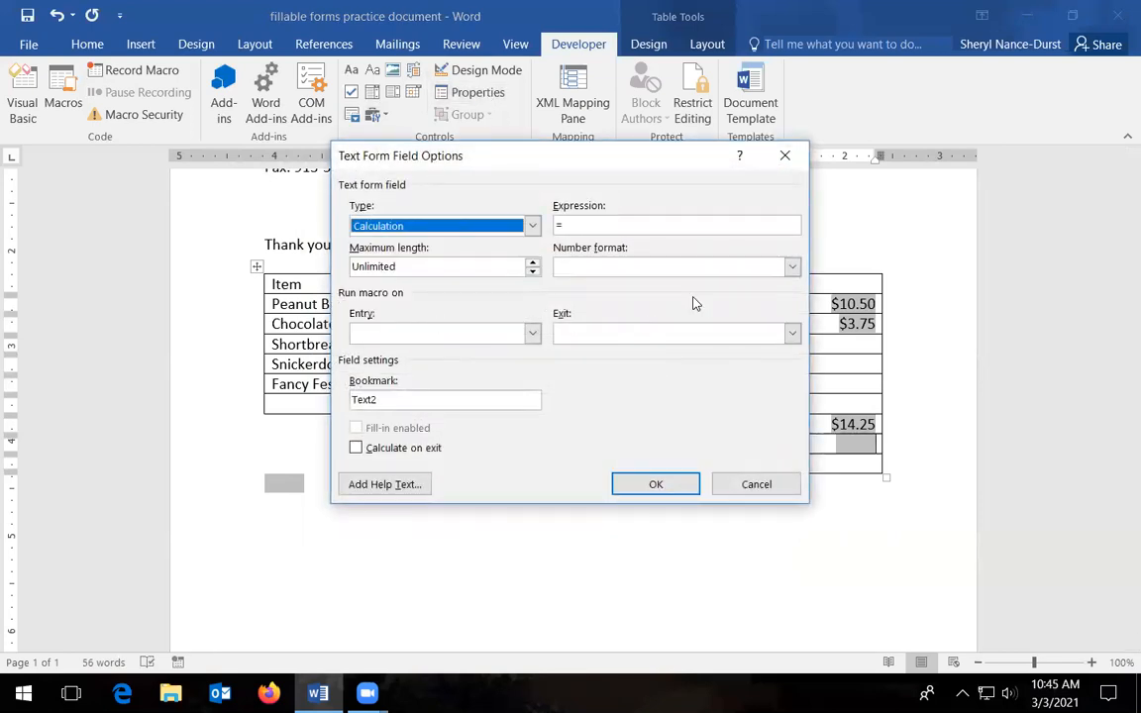
Set the Tax field's number format to $#,##0.00;($#,##0.00) and apply the options with the expression left empty
left_click(792, 266)
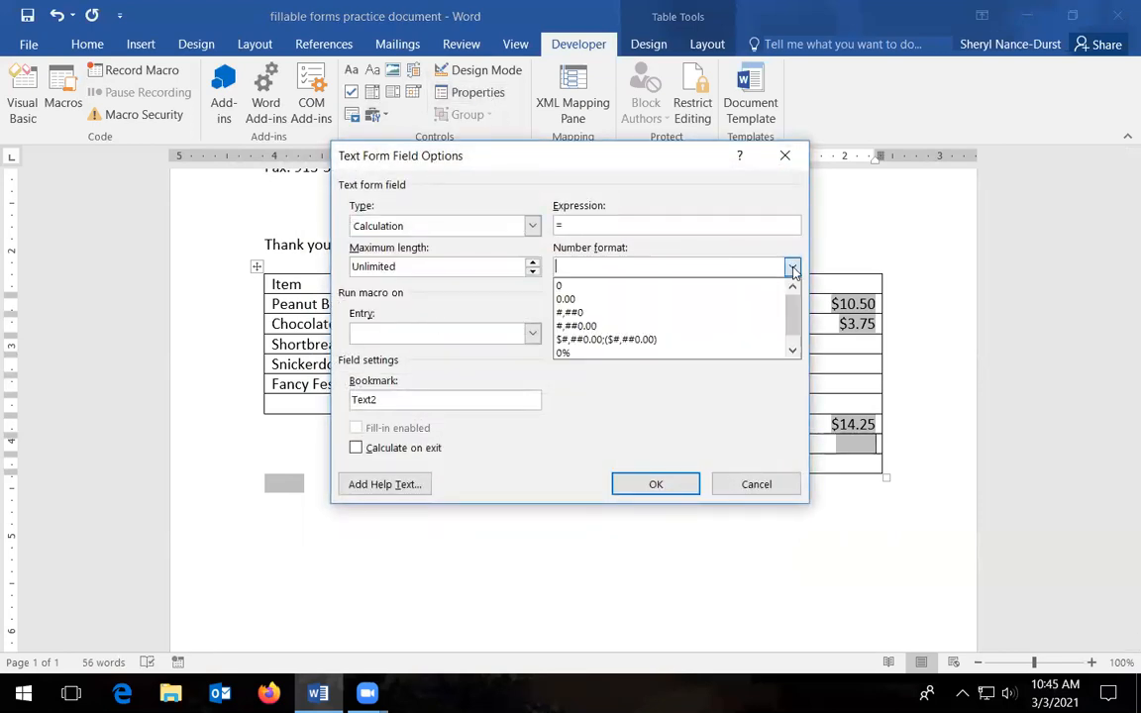
left_click(600, 339)
left_click(607, 227)
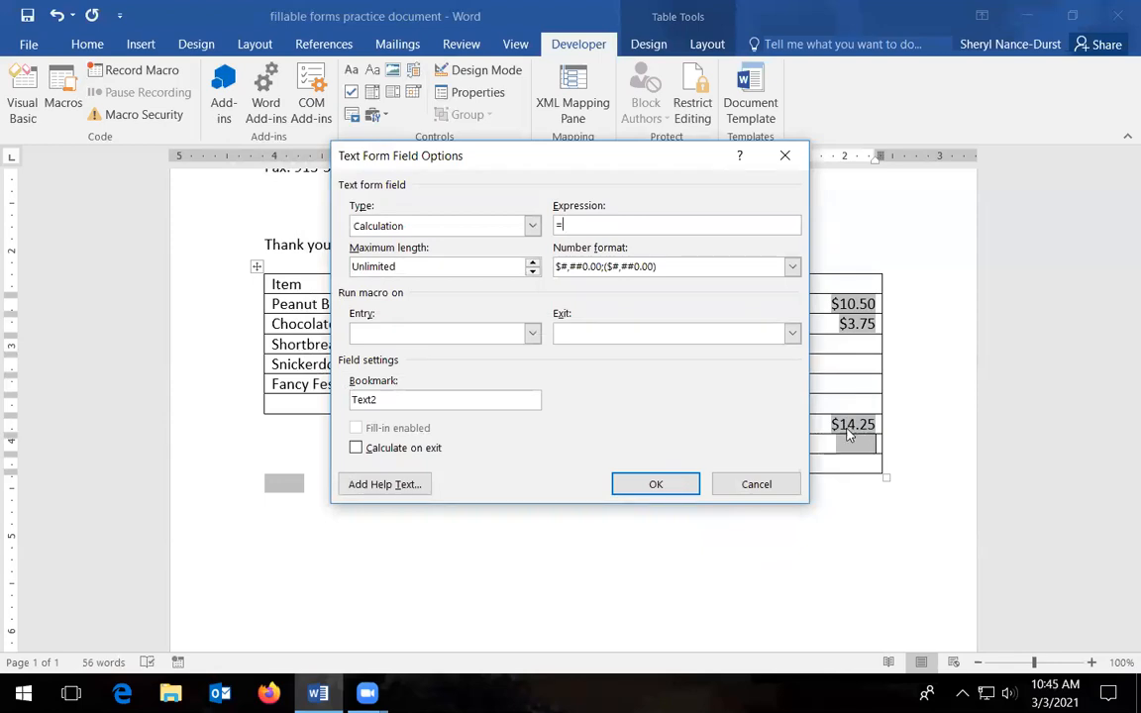
left_click(656, 485)
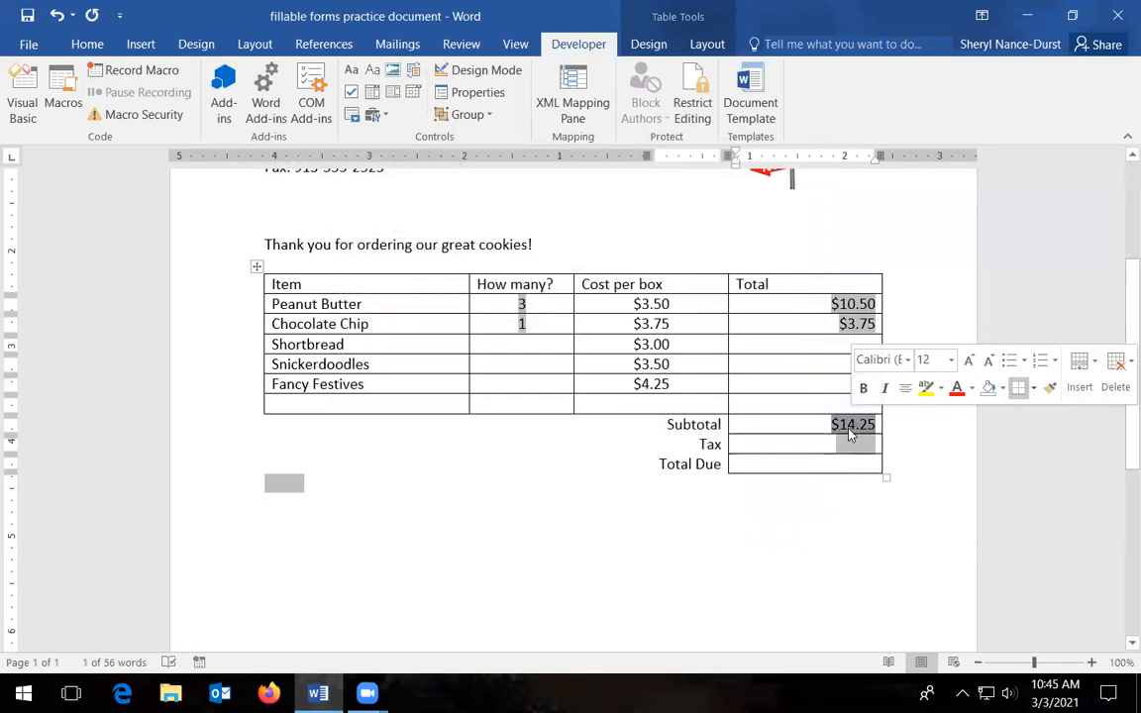
Copy the calculation expression after the equals sign from the Subtotal field's options and close them without changes
left_click(482, 95)
left_click(652, 222)
left_click_drag(652, 222, 564, 225)
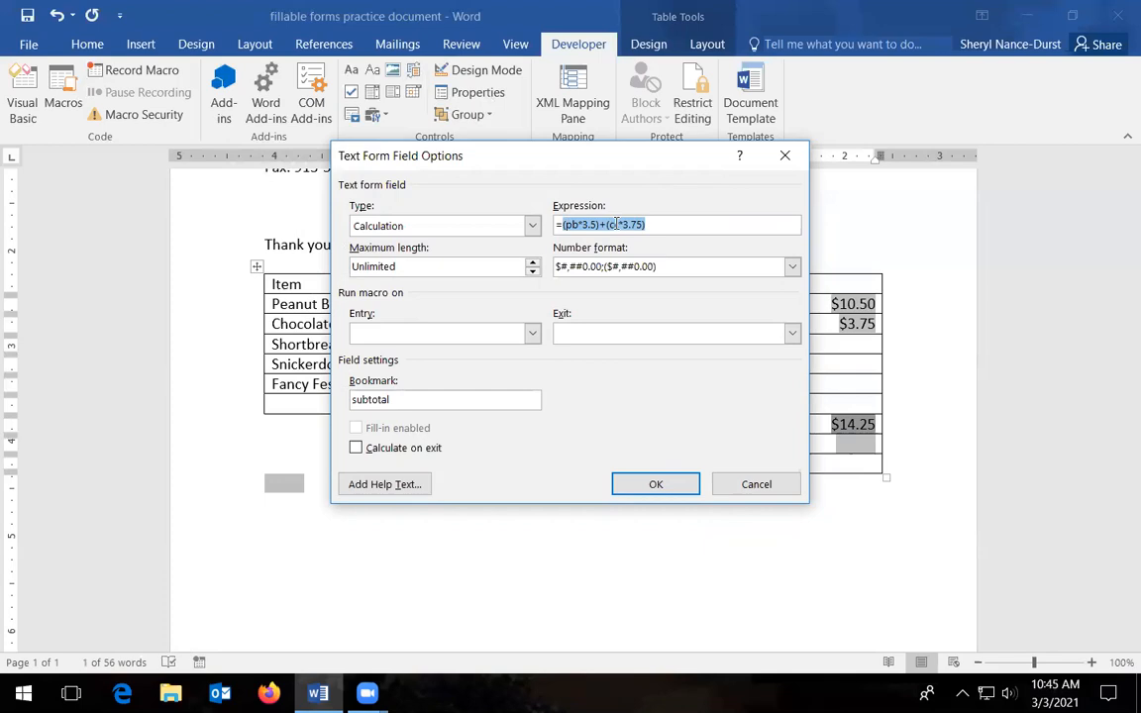
left_click(746, 484)
Set the Tax field's expression to =((pb*3.5)+(cc*3.75))*.09 and apply the options
left_click(852, 445)
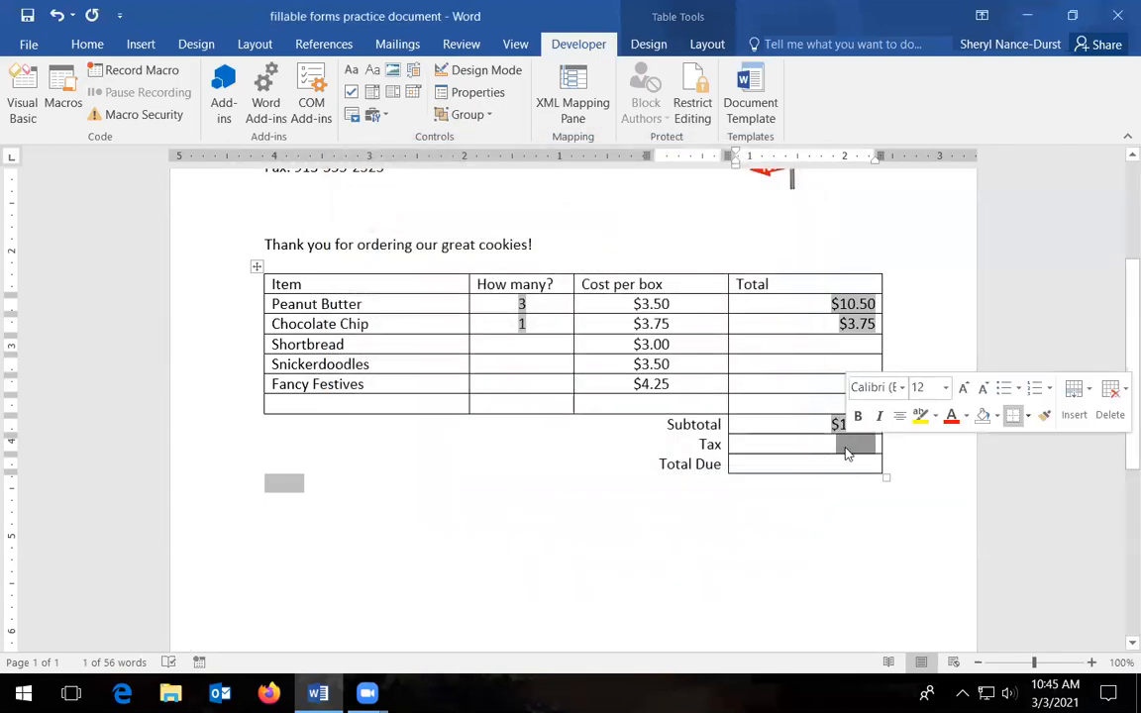
left_click(480, 93)
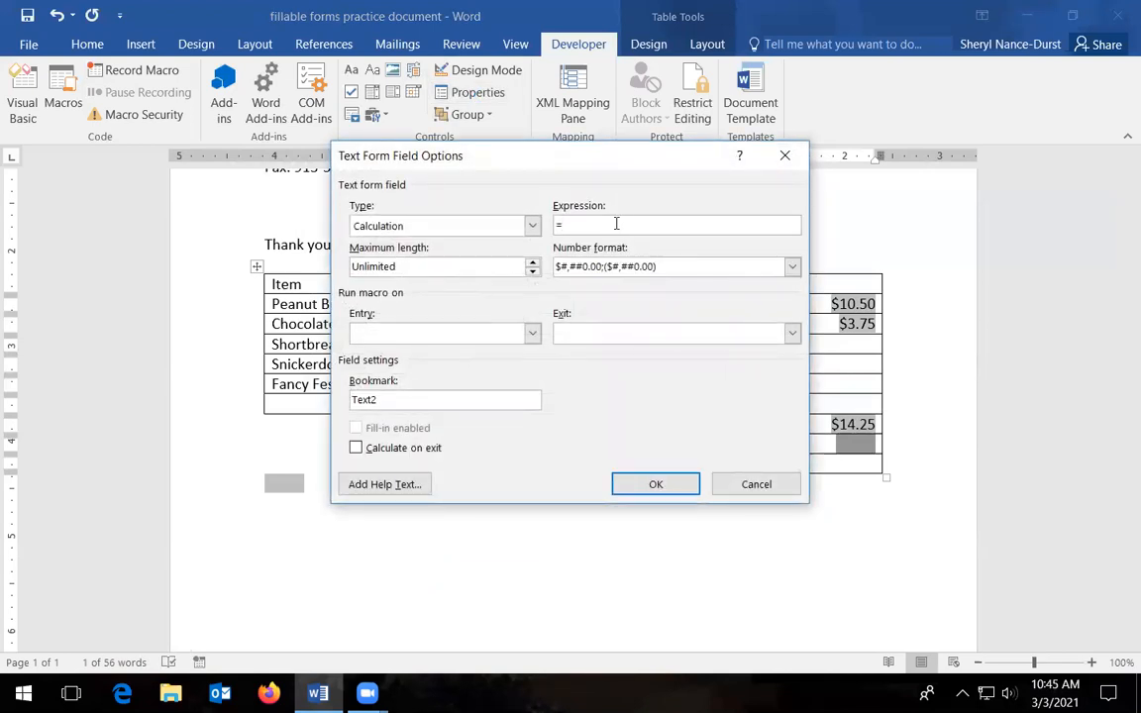
type("((pb*3.5)+(cc*3.75))")
left_click_drag(624, 155, 329, 217)
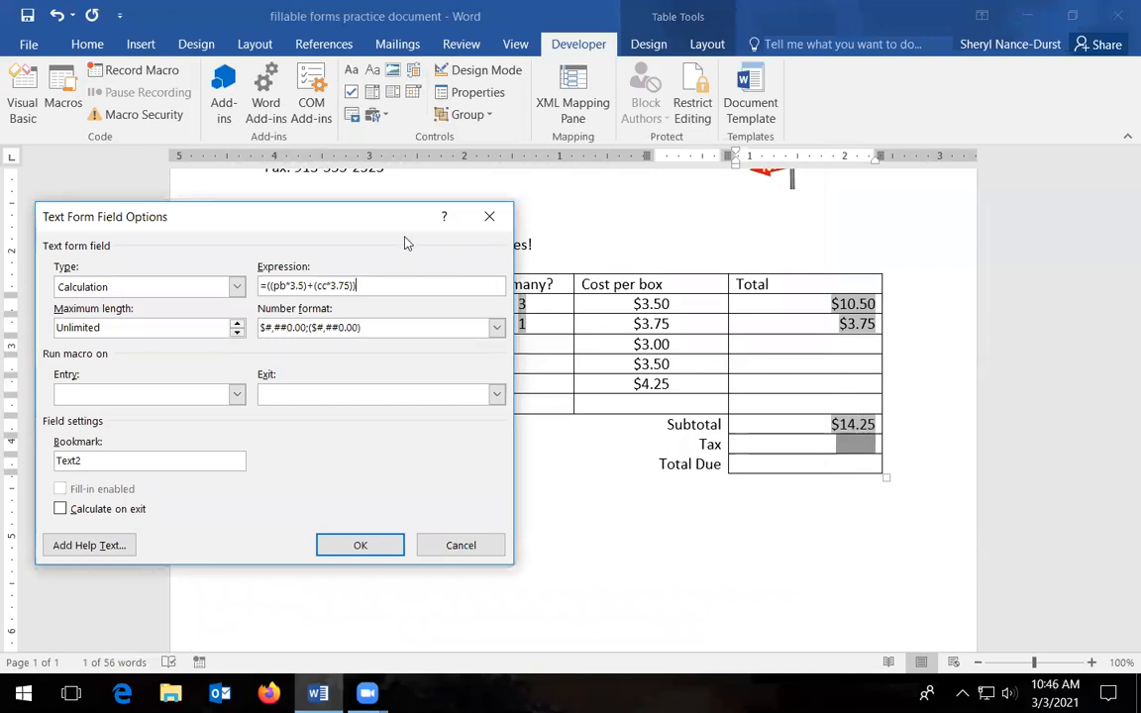
left_click_drag(395, 214, 627, 167)
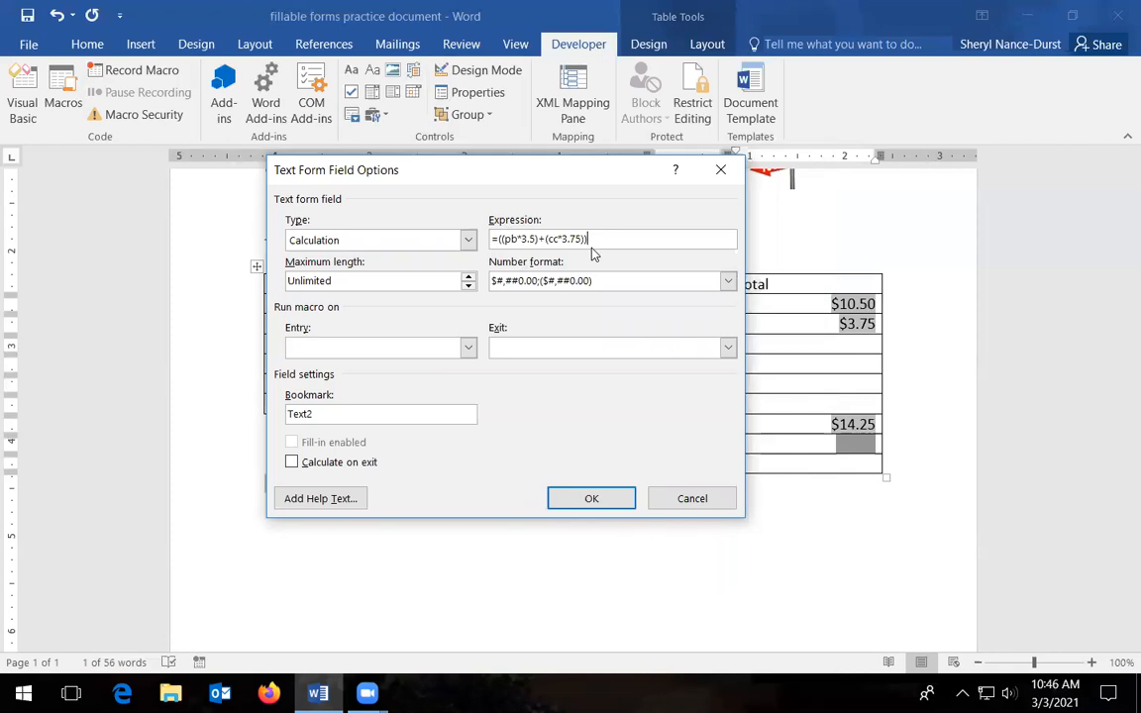
type("*.09")
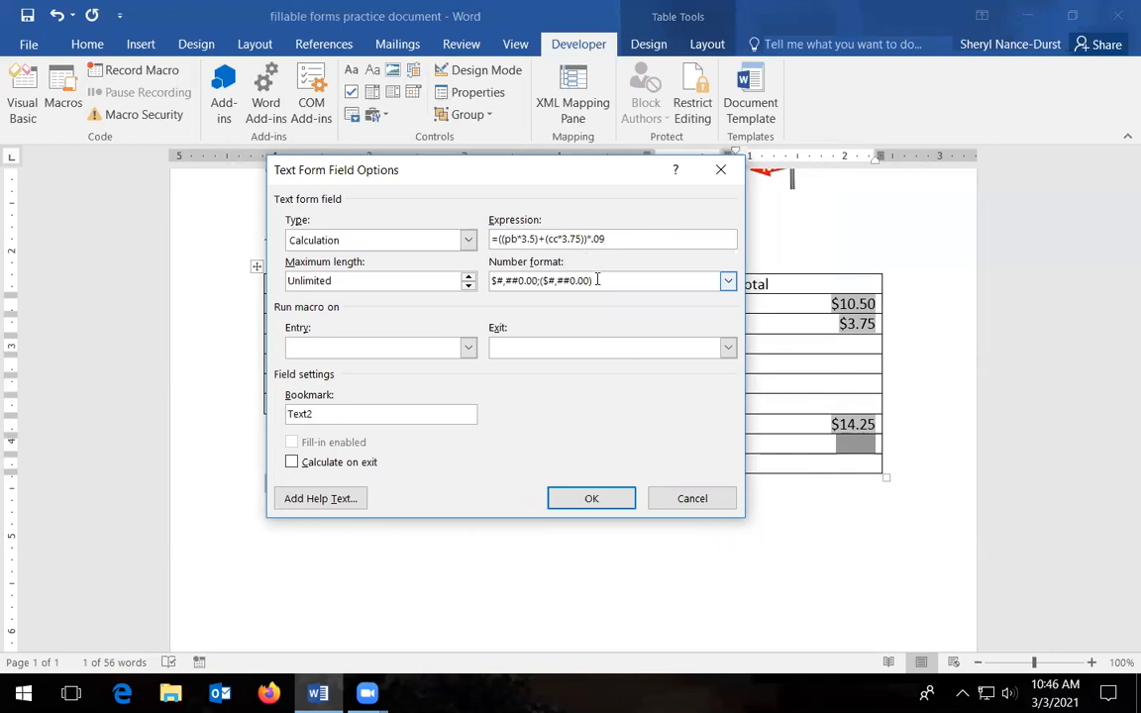
left_click(591, 499)
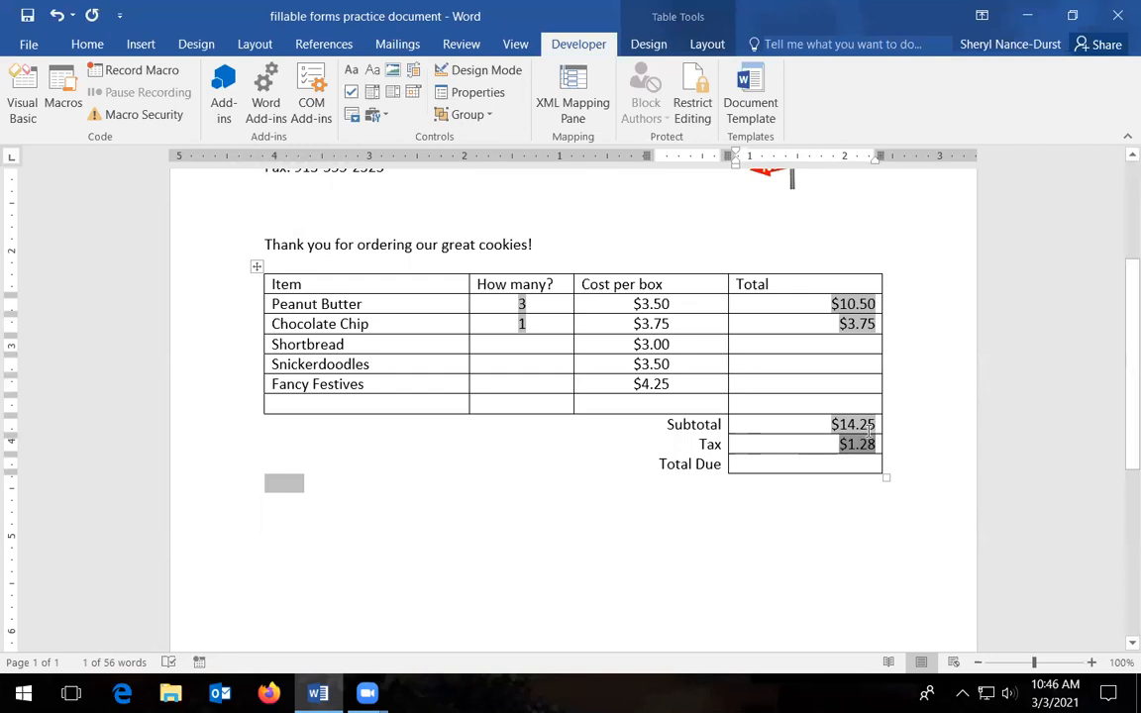
Insert a legacy text form field in the Total Due amount cell
left_click(869, 465)
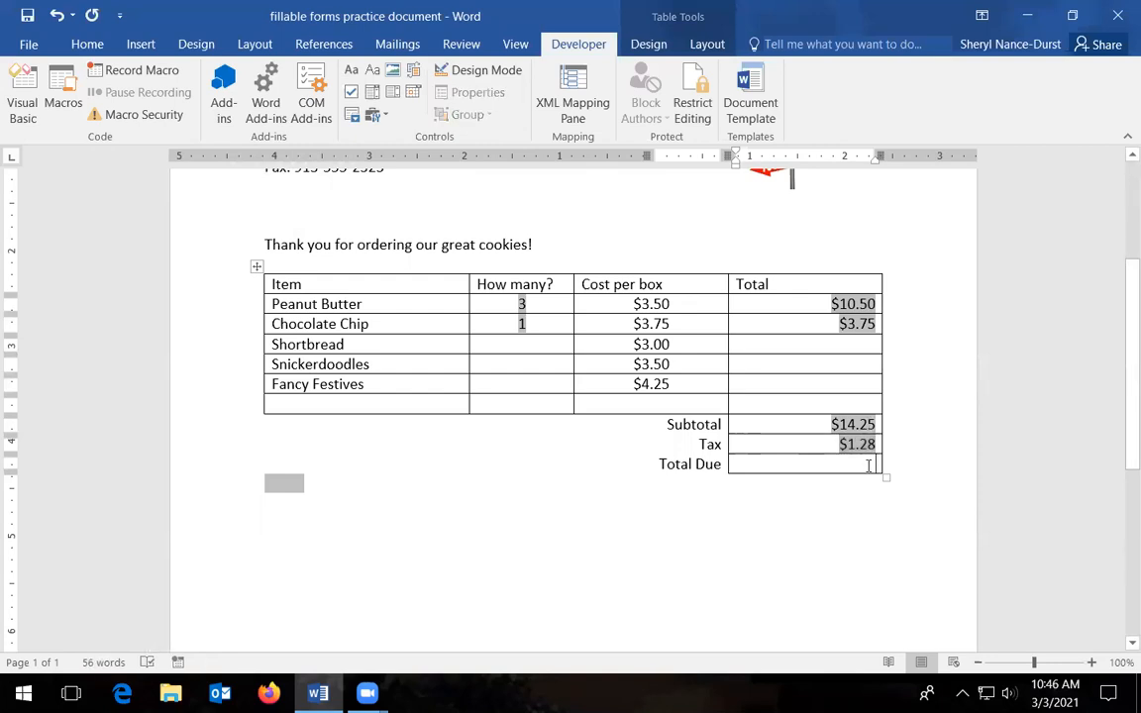
left_click(386, 114)
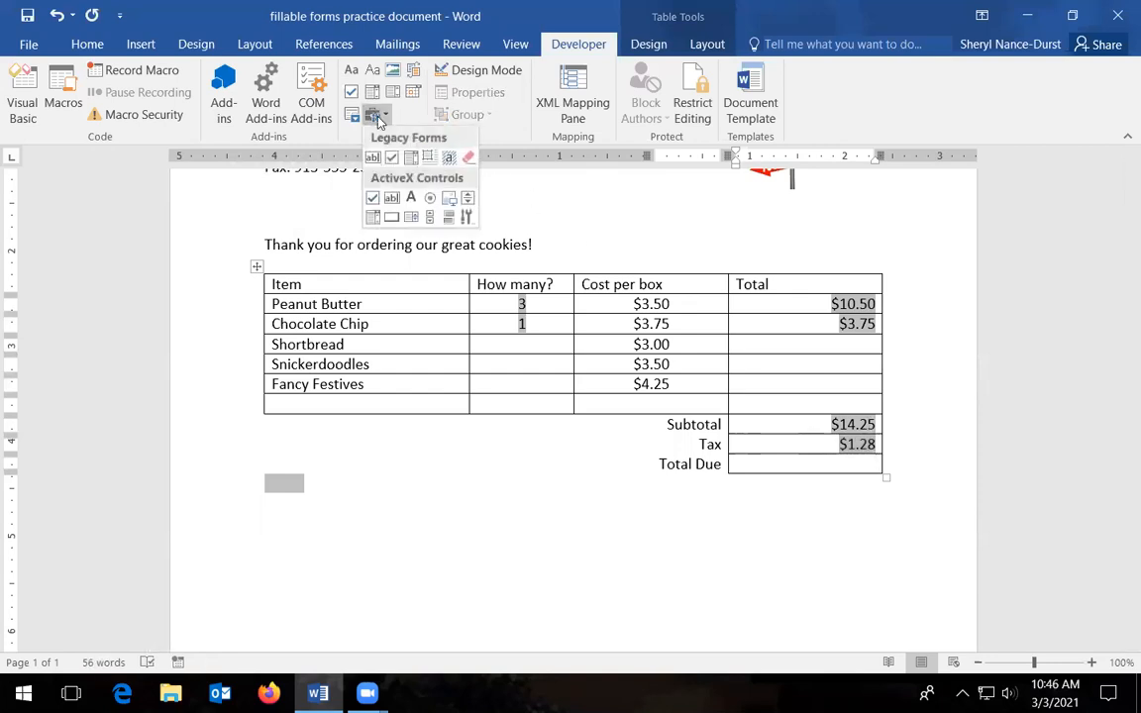
left_click(373, 159)
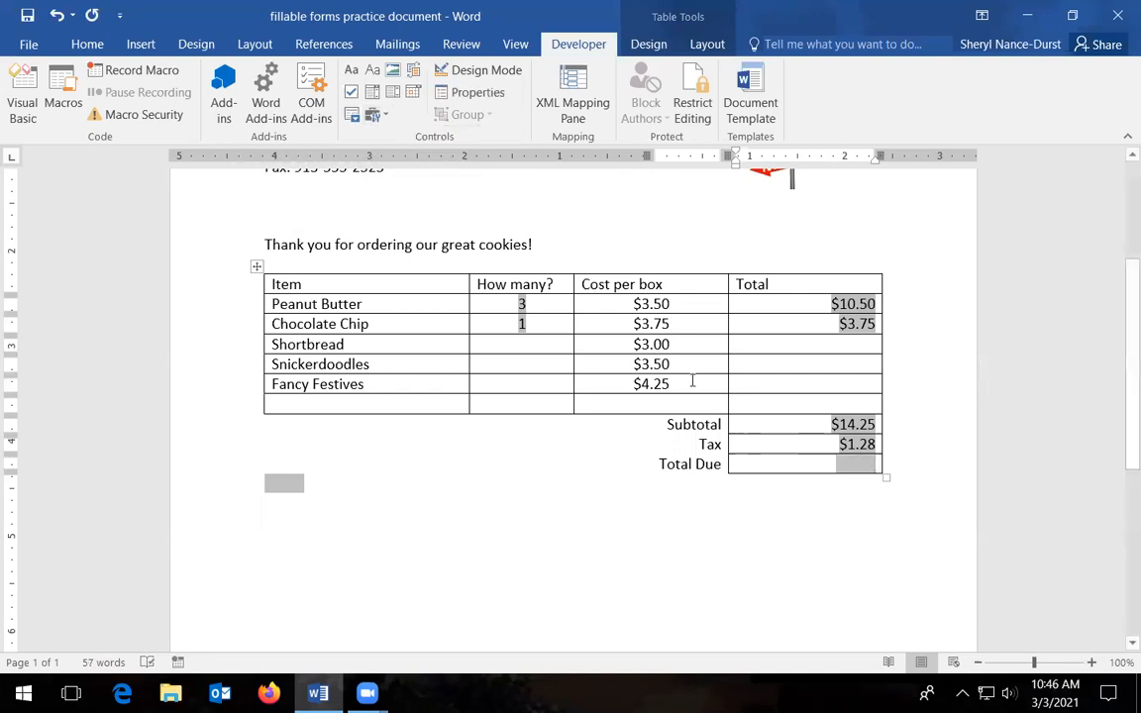
Make the Total Due field a Calculation with number format $#,##0.00;($#,##0.00) and apply the options with the expression left empty
left_click(477, 92)
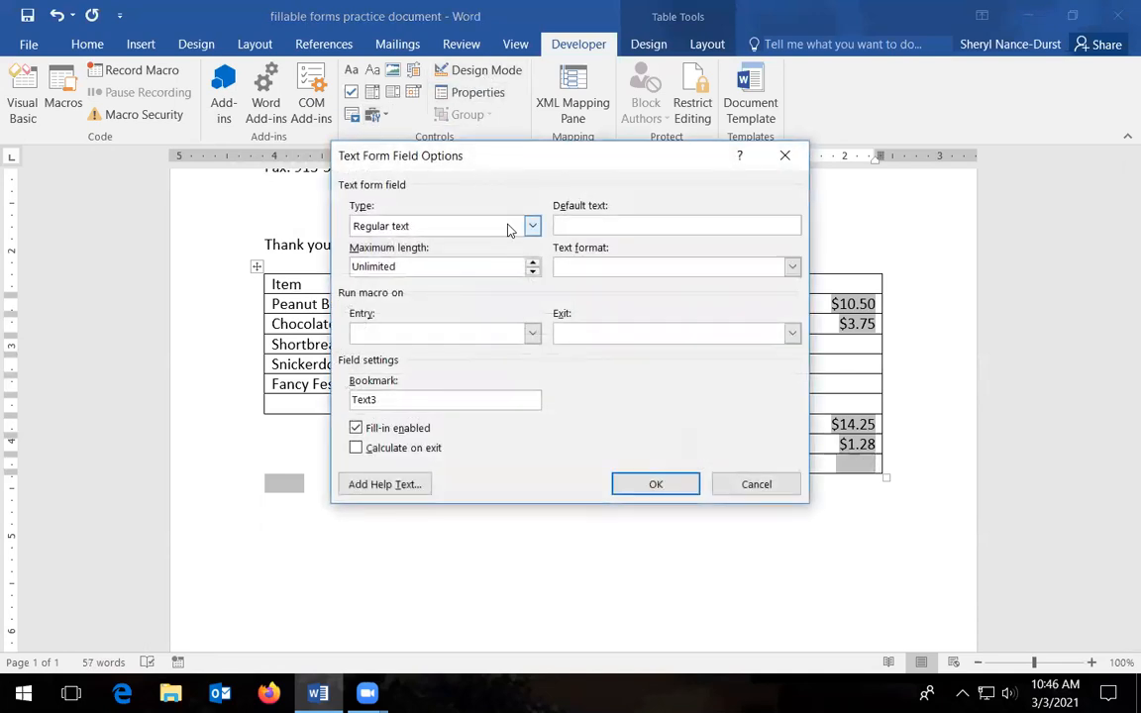
left_click(532, 226)
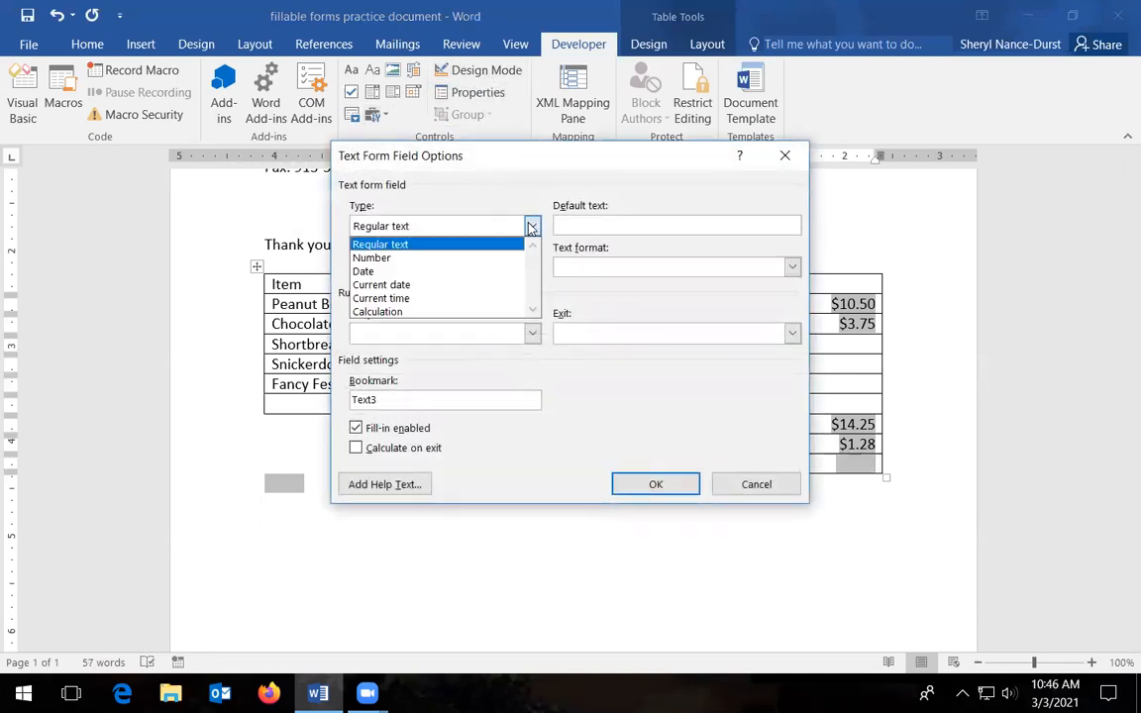
left_click(377, 311)
left_click(793, 267)
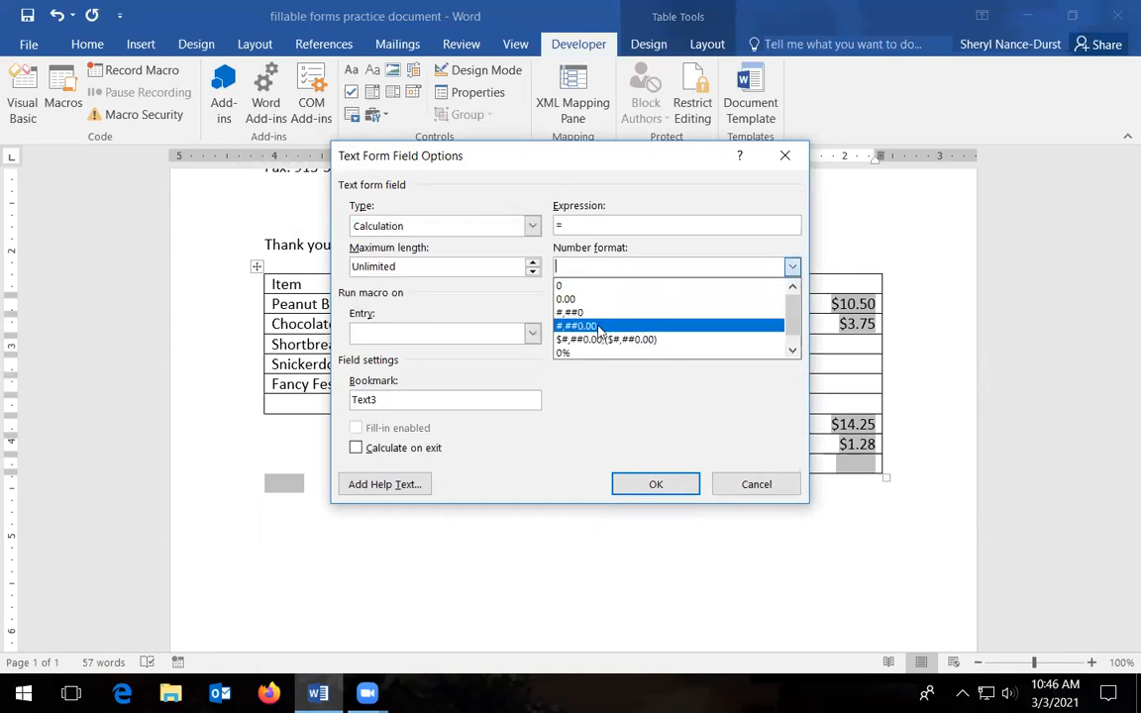
left_click(667, 339)
left_click(585, 225)
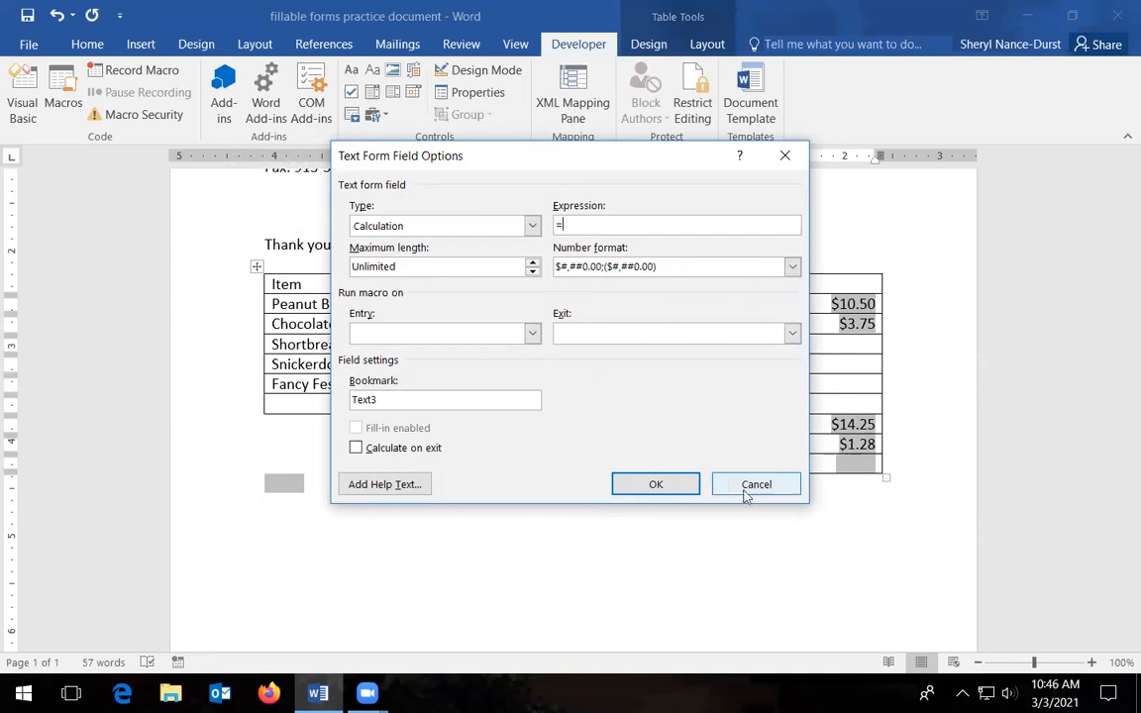
left_click(674, 484)
Copy the calculation expression after the equals sign from the Tax field's options and close them without changes
left_click(857, 445)
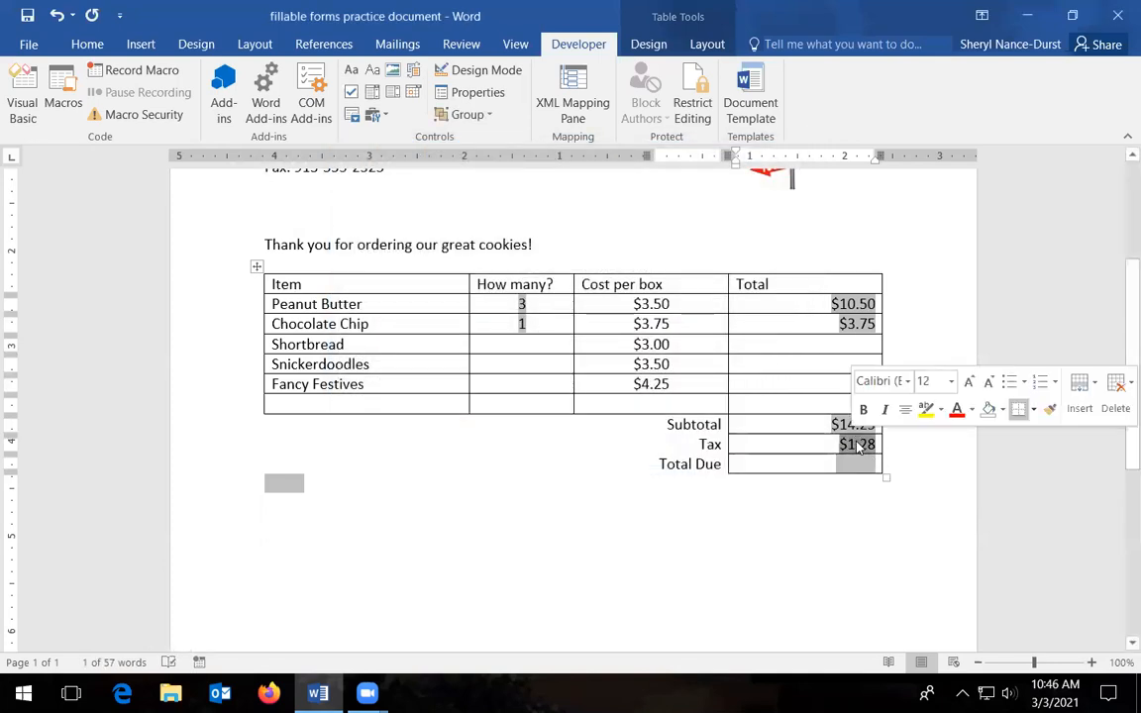
left_click(485, 91)
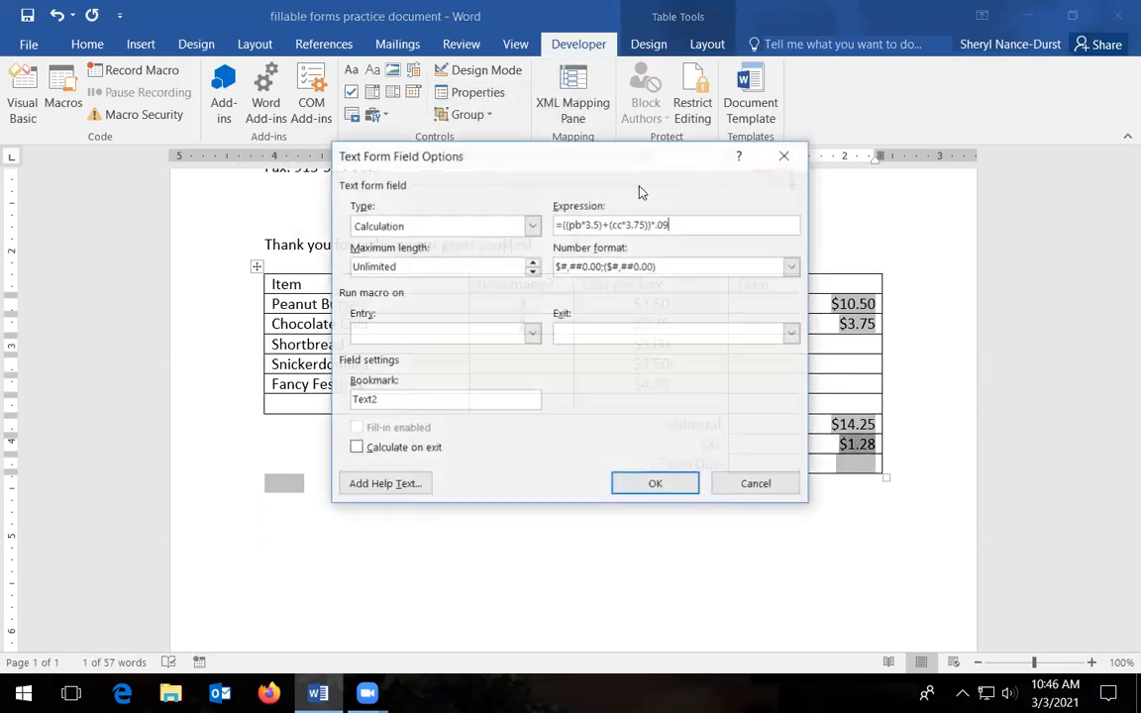
left_click_drag(682, 225, 558, 223)
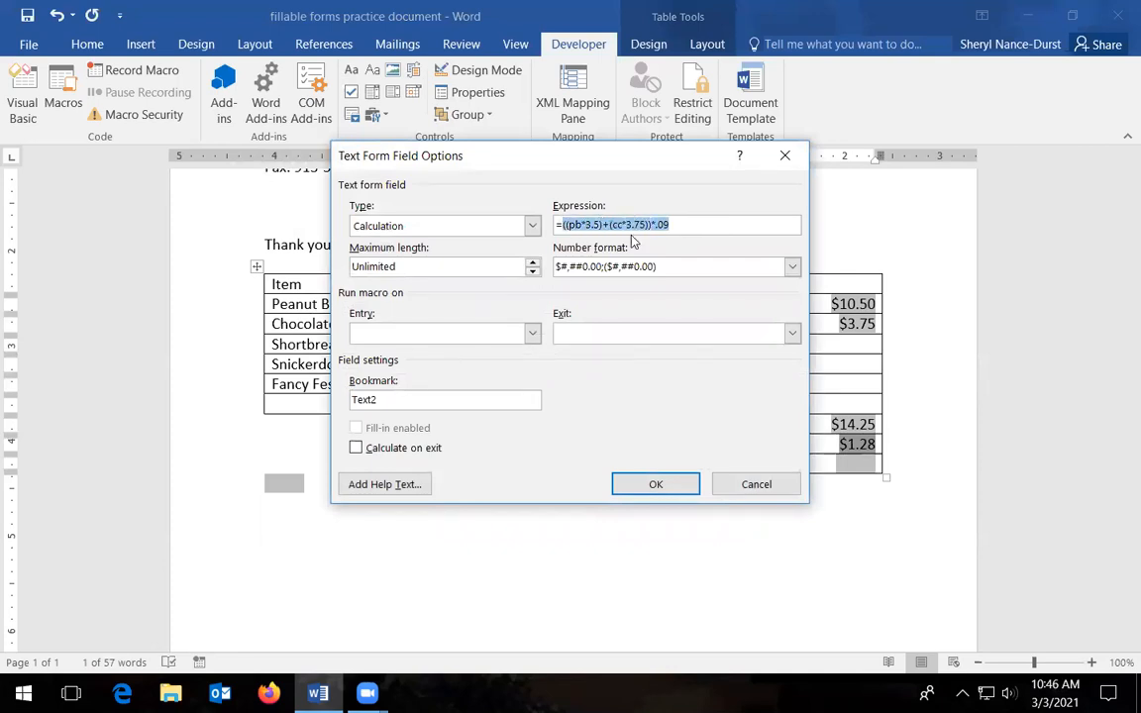
left_click(752, 484)
Set the Total Due field's expression to =(((pb*3.5)+(cc*3.75))*.09)+ and apply the options
left_click(856, 465)
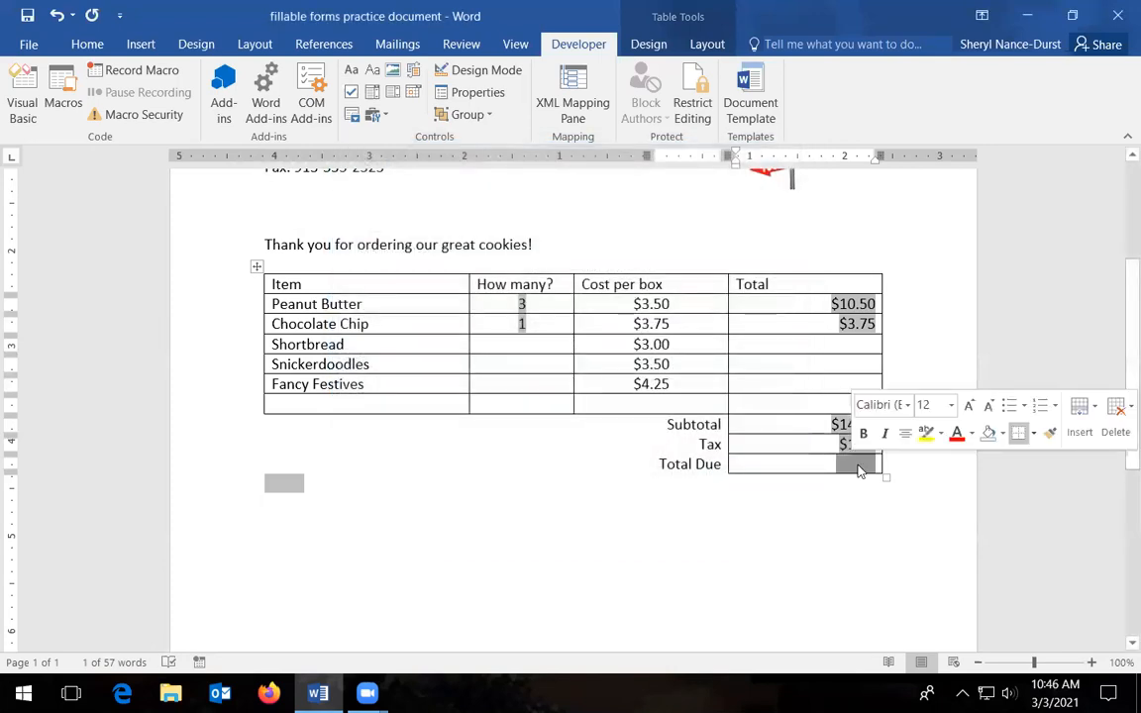
left_click(491, 92)
left_click(608, 222)
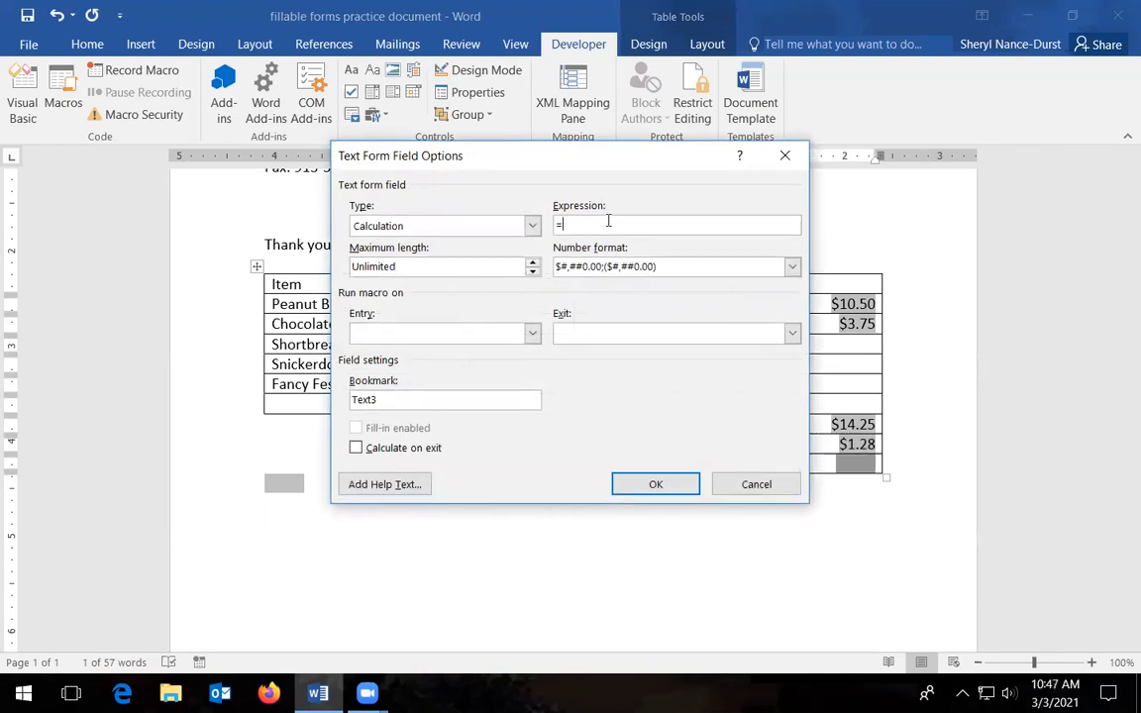
type("(((pb*3.5)+(cc*3.75))*.09)+")
left_click(664, 486)
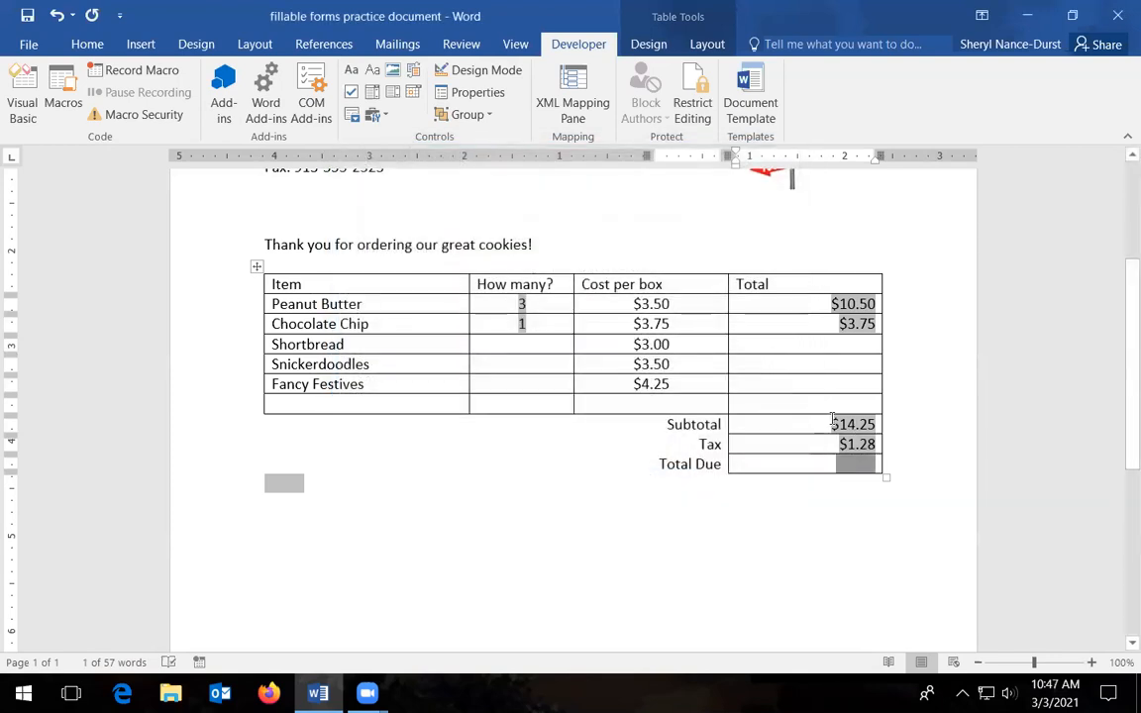
Copy the expression (pb*3.5)+(cc*3.75) from the Subtotal field's options and close them
left_click(856, 426)
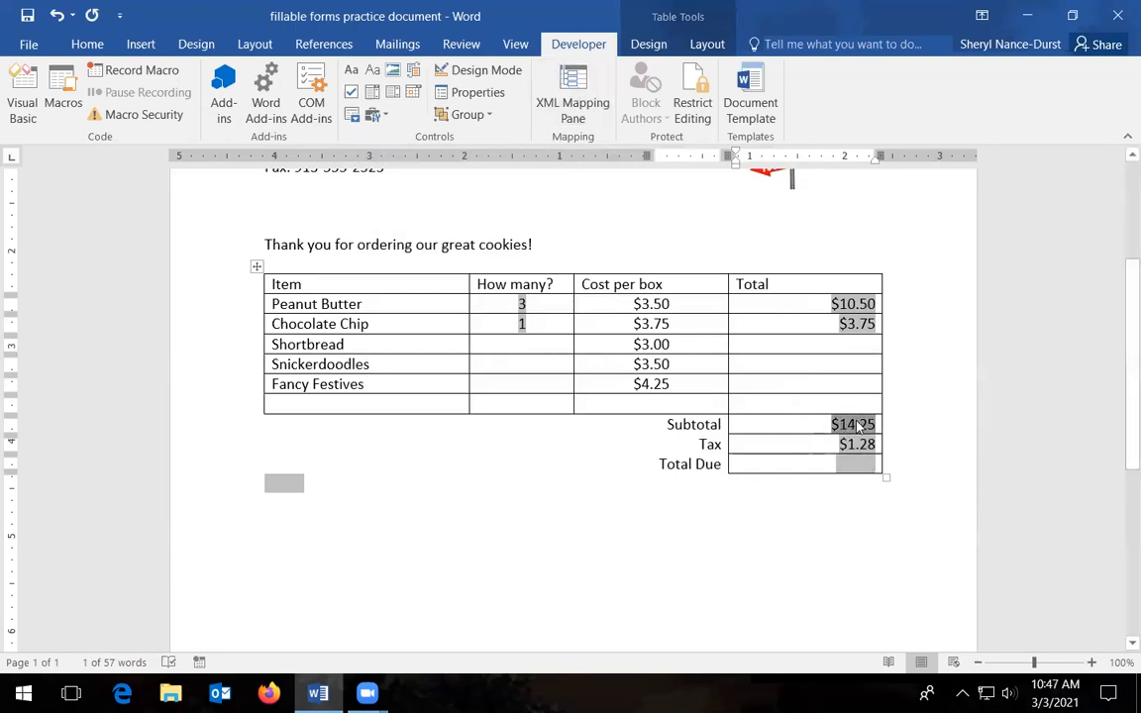
left_click(479, 92)
left_click(676, 224)
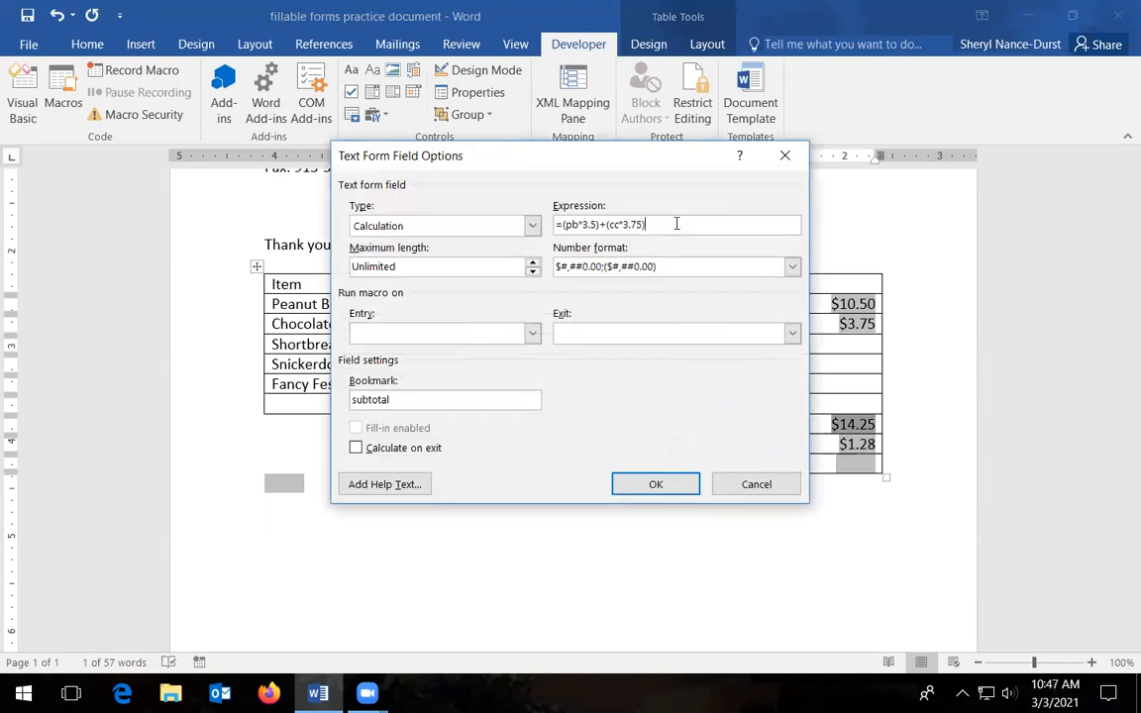
left_click_drag(677, 224, 563, 223)
key("ctrl+c")
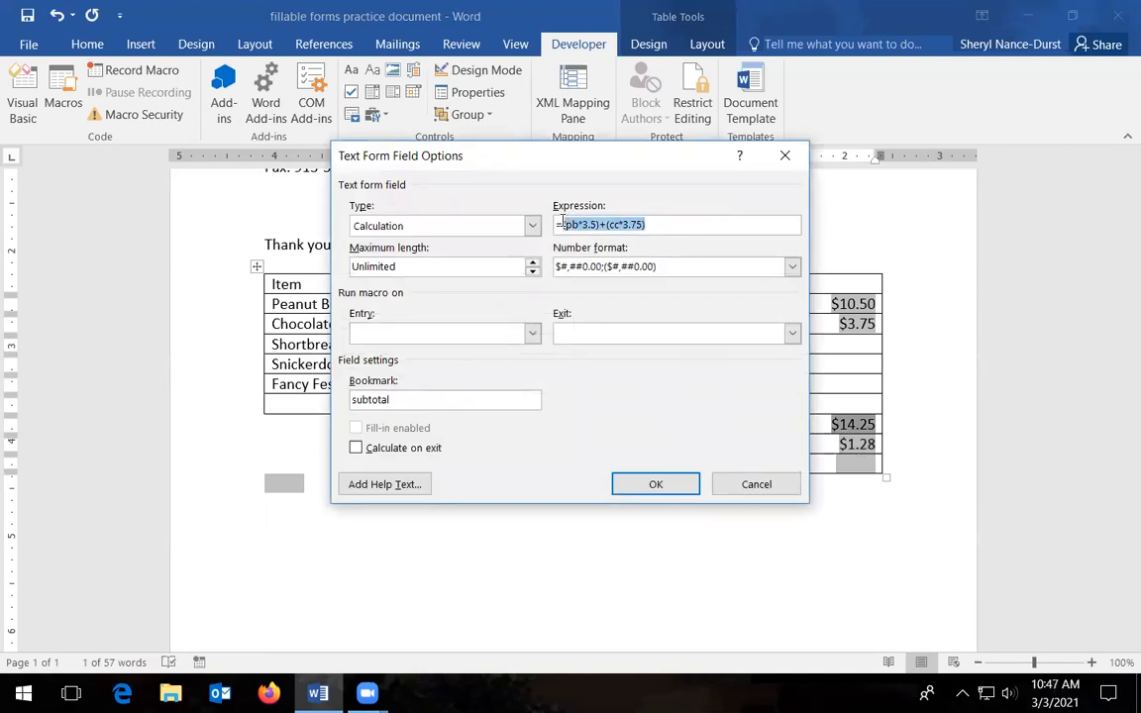
left_click(656, 484)
Complete the Total Due field's expression by appending ((pb*3.5)+(cc*3.75)) after the plus sign, apply the options and deselect the field
left_click(857, 465)
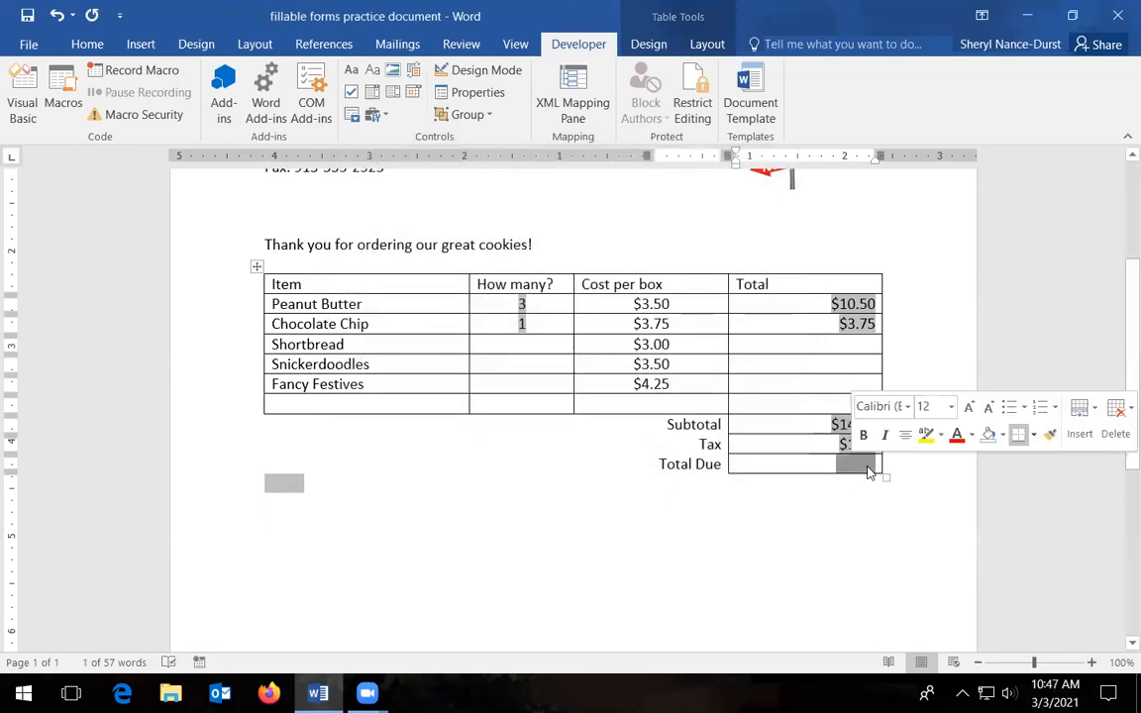
left_click(479, 94)
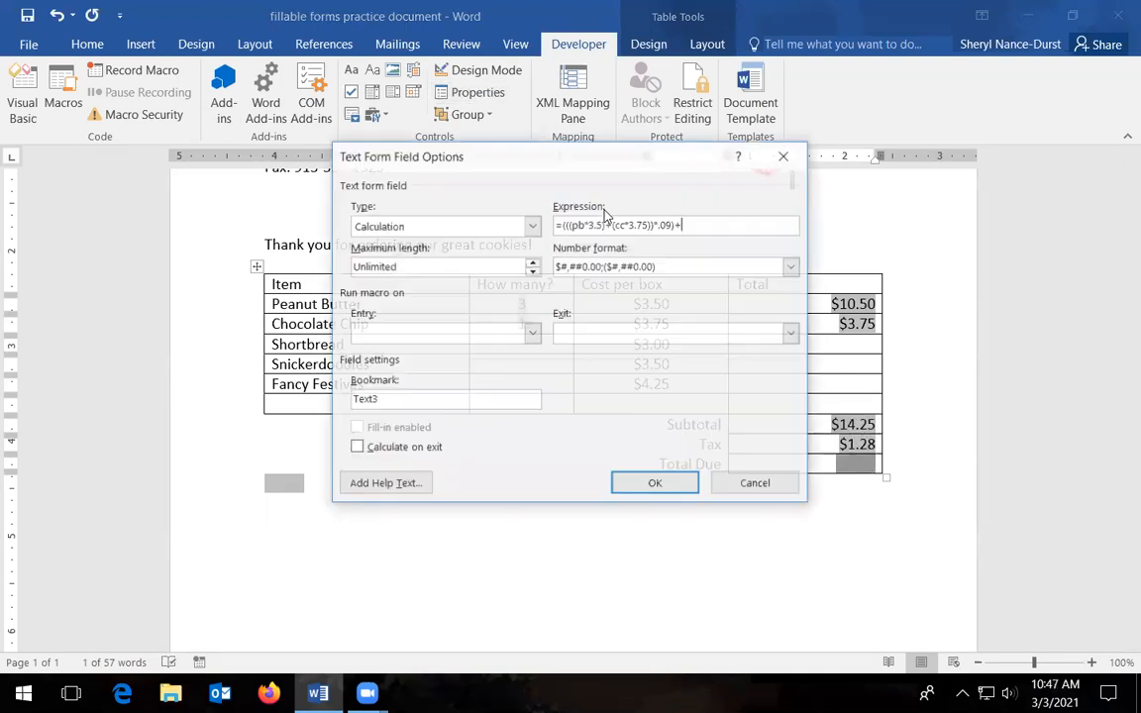
type("(")
key("ctrl+v")
type(")")
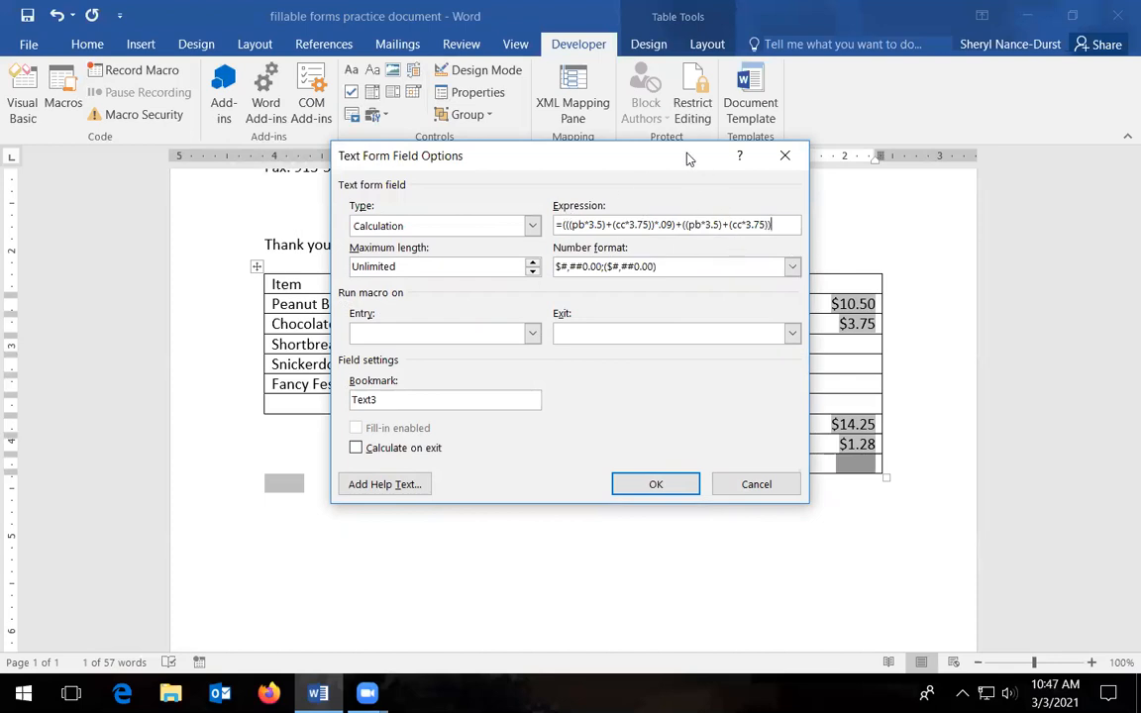
left_click_drag(689, 159, 498, 129)
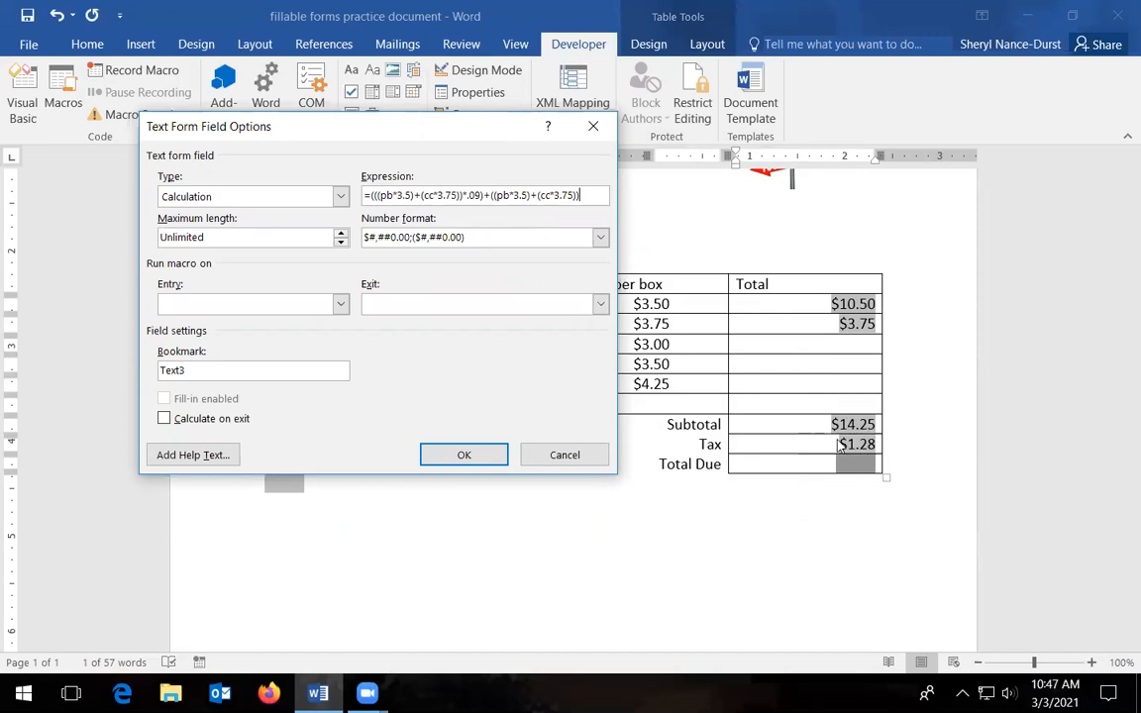
left_click(477, 457)
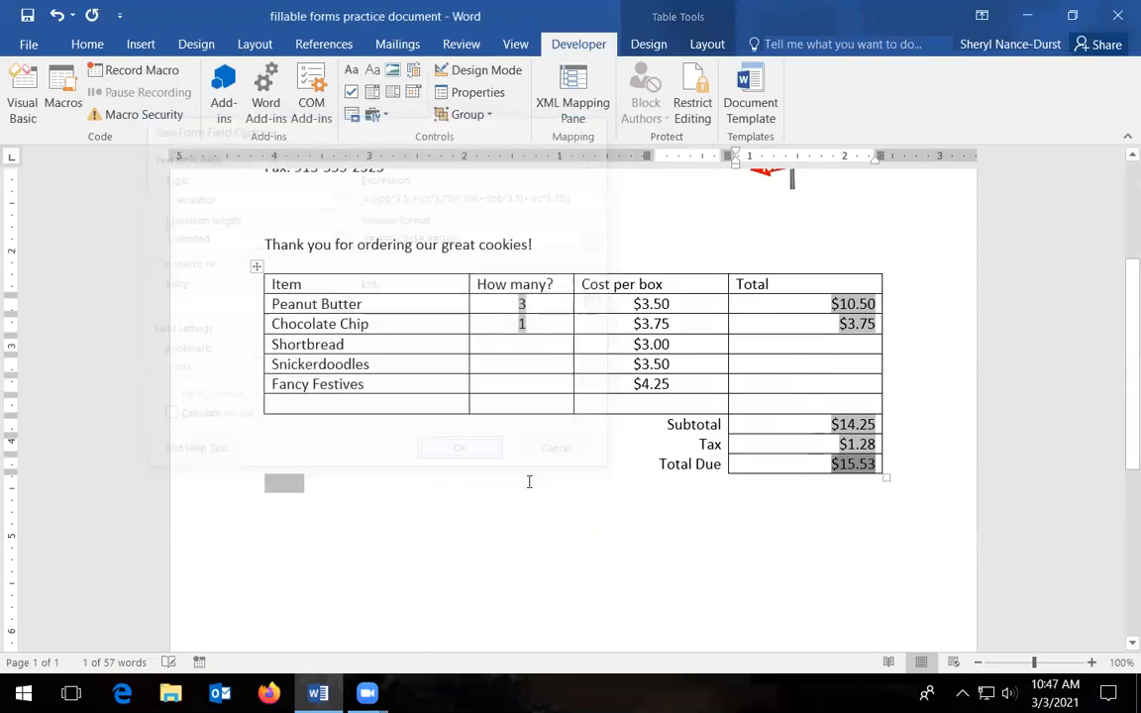
left_click(669, 566)
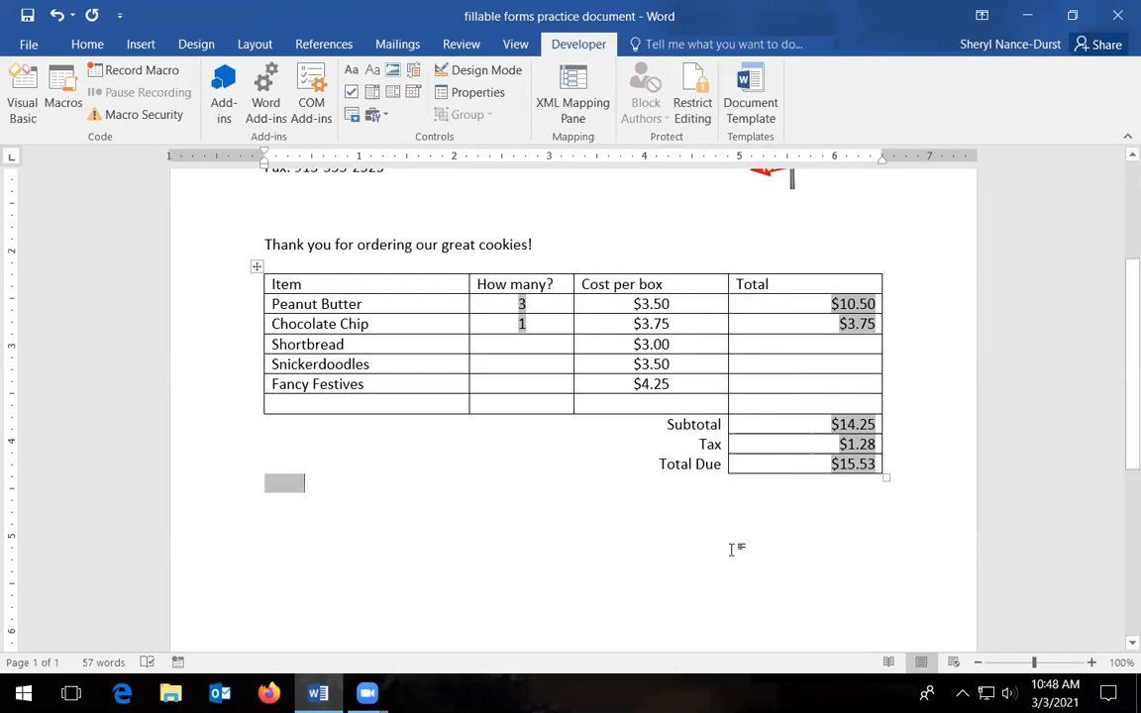
Start enforcing the Filling in forms editing restriction on the document with the password left blank
left_click(691, 94)
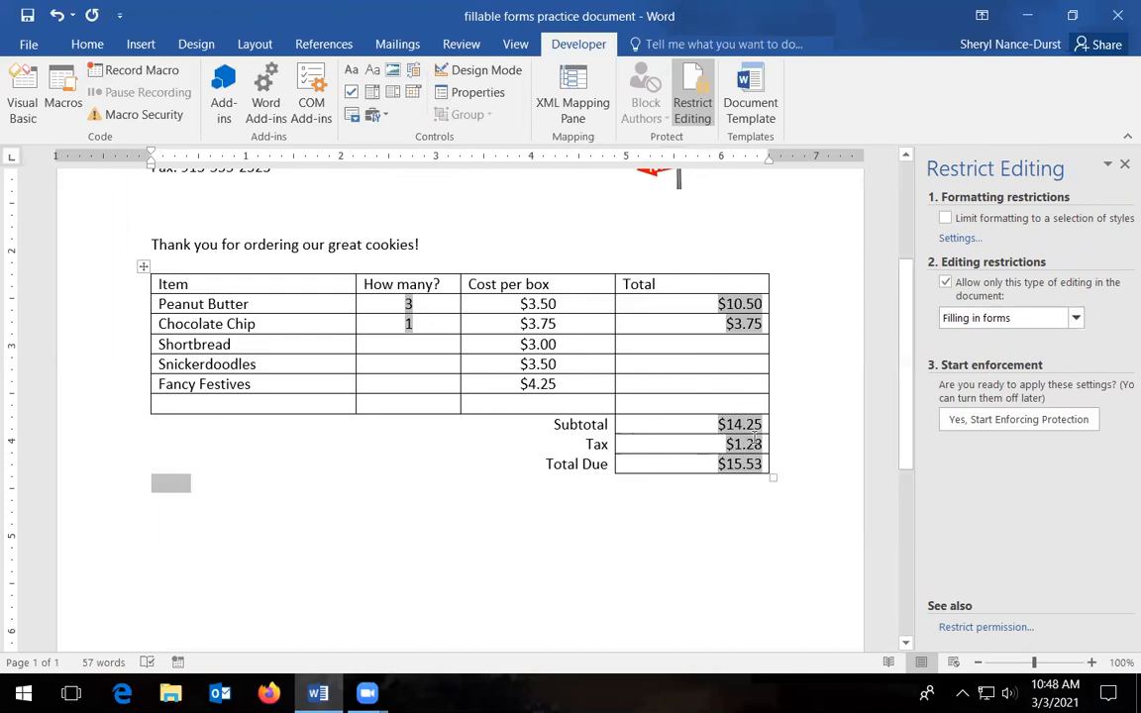
left_click(1026, 419)
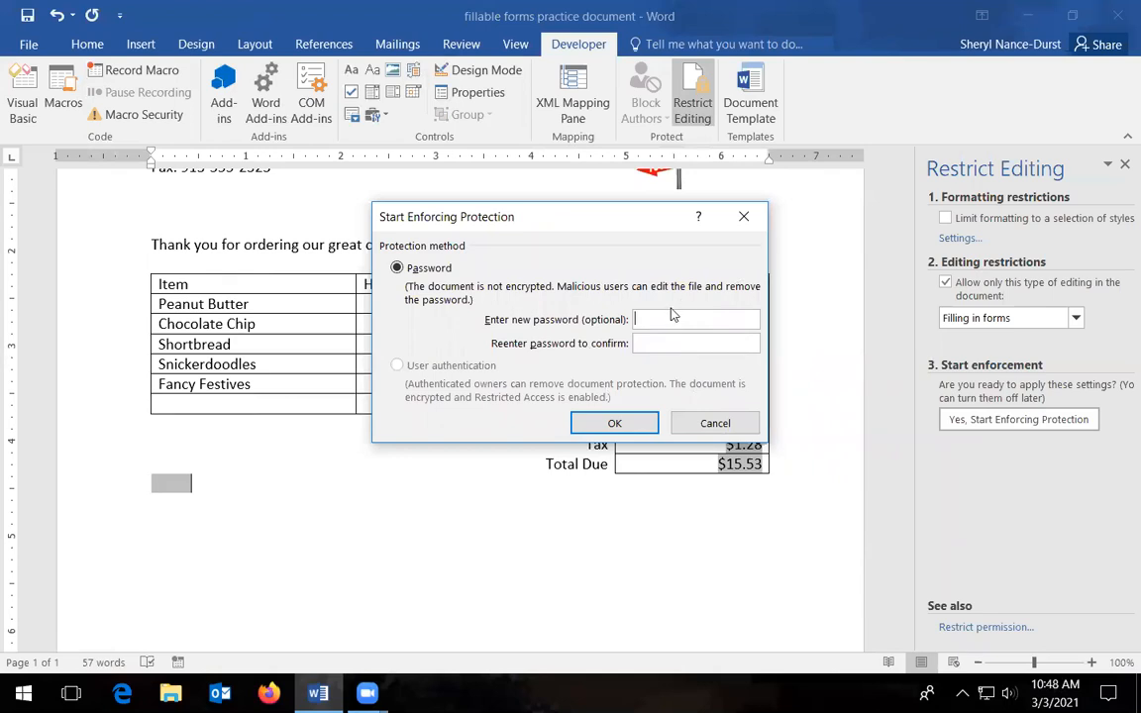
left_click(632, 426)
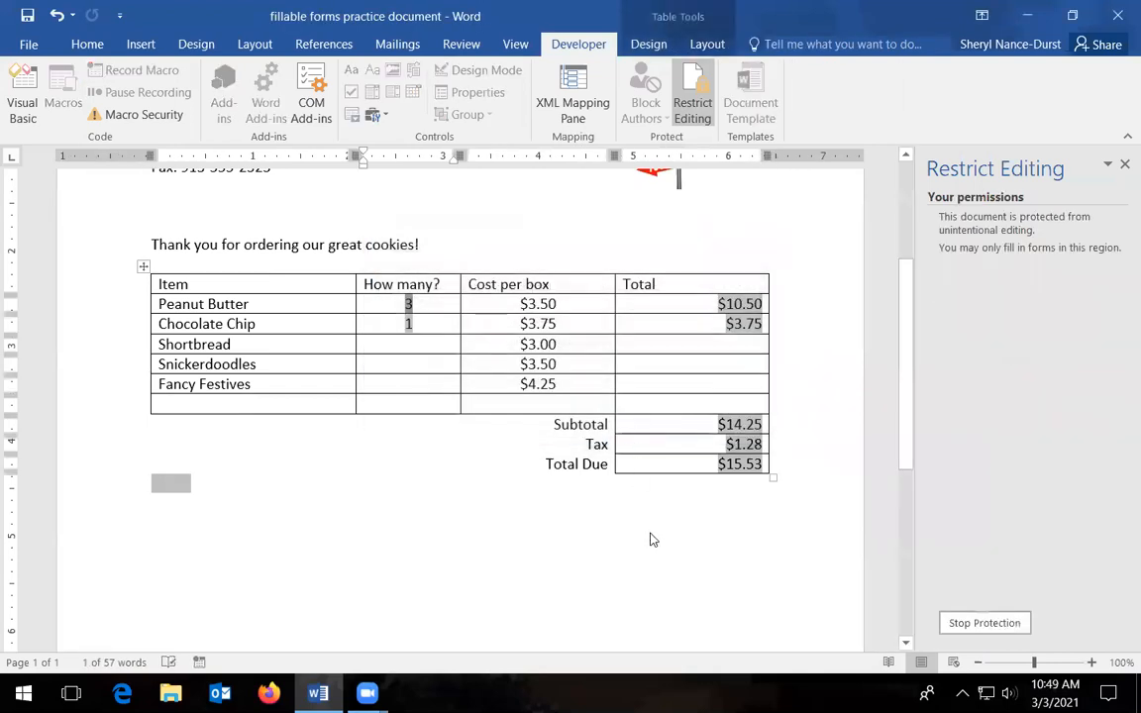
Set the Chocolate Chip quantity to 4 and leave the field to recalculate the order amounts
left_click(408, 325)
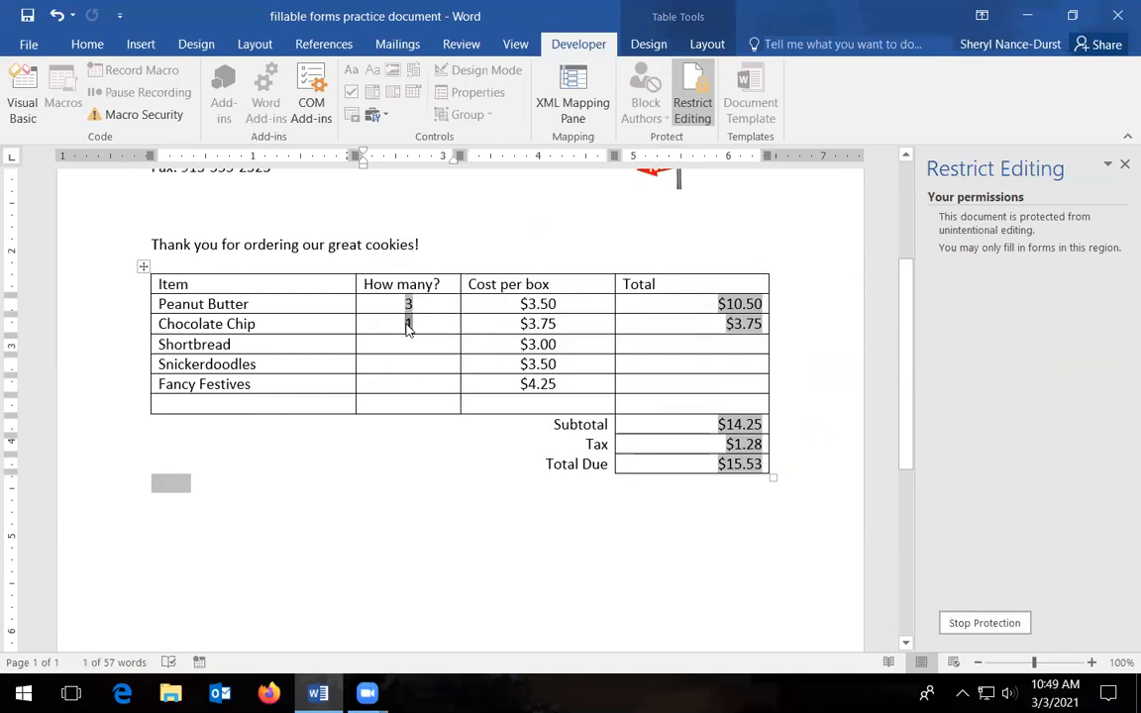
type("4")
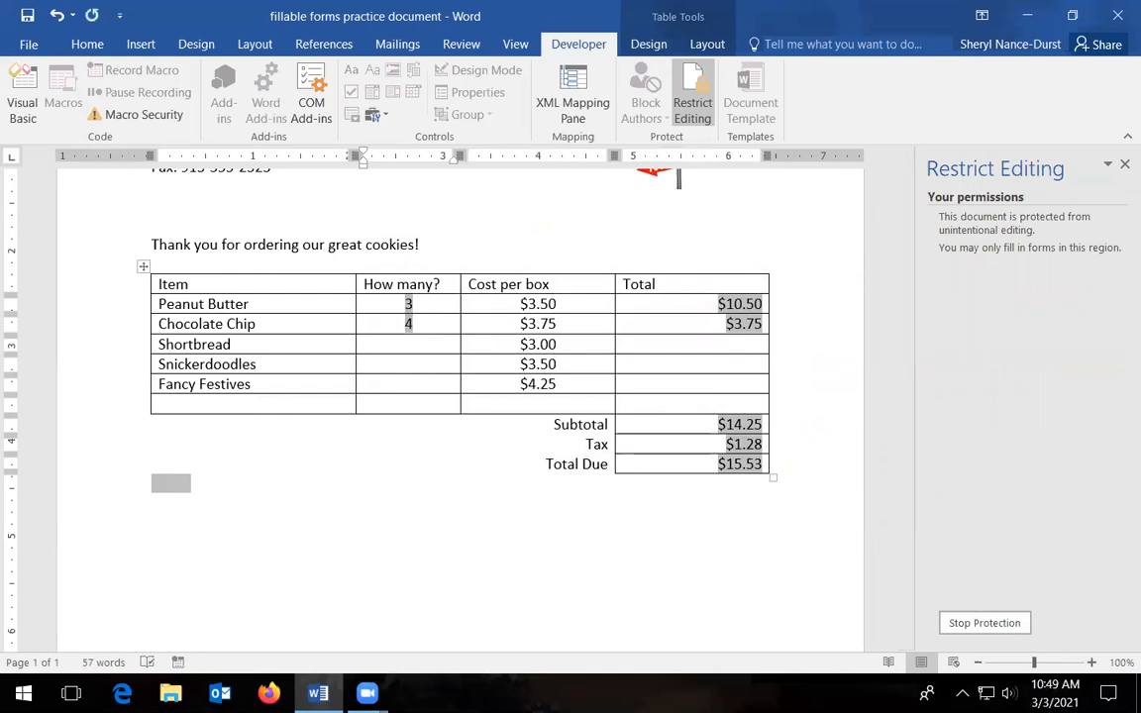
key("Tab")
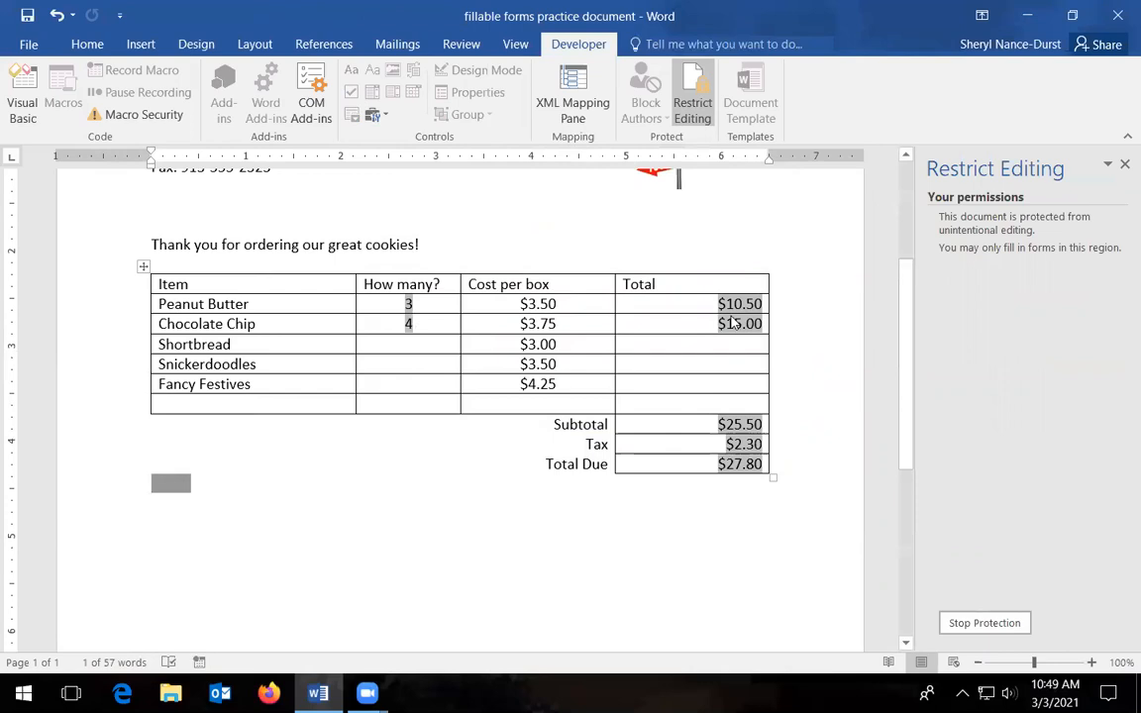